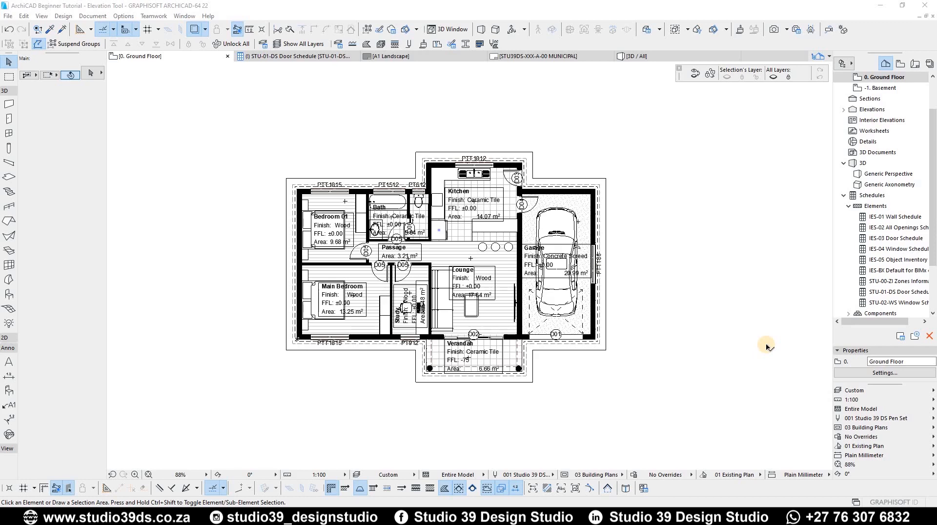
Close the open Door Schedule view while keeping the ground floor plan displayed.
{"action": "scroll", "coordinate": [716, 231], "scroll_direction": "down", "scroll_amount": 2}
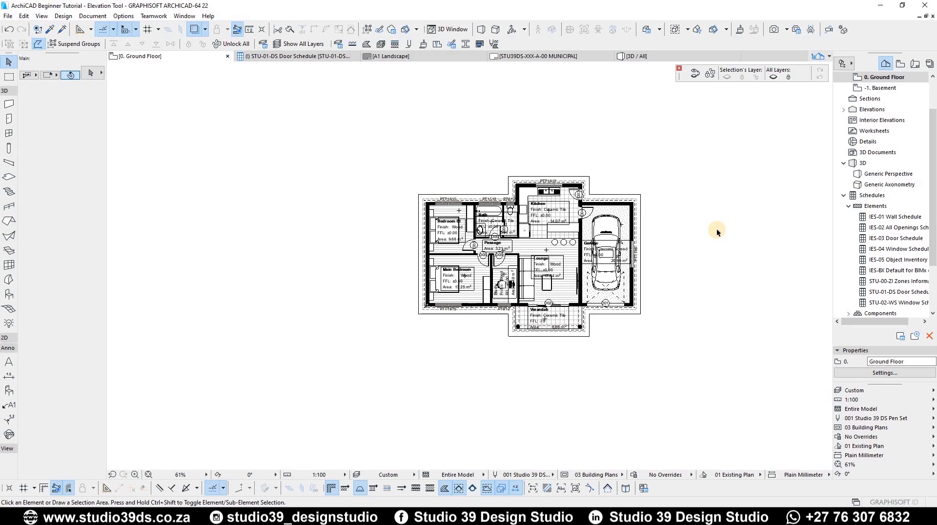
{"action": "scroll", "coordinate": [661, 303], "scroll_direction": "up", "scroll_amount": 3}
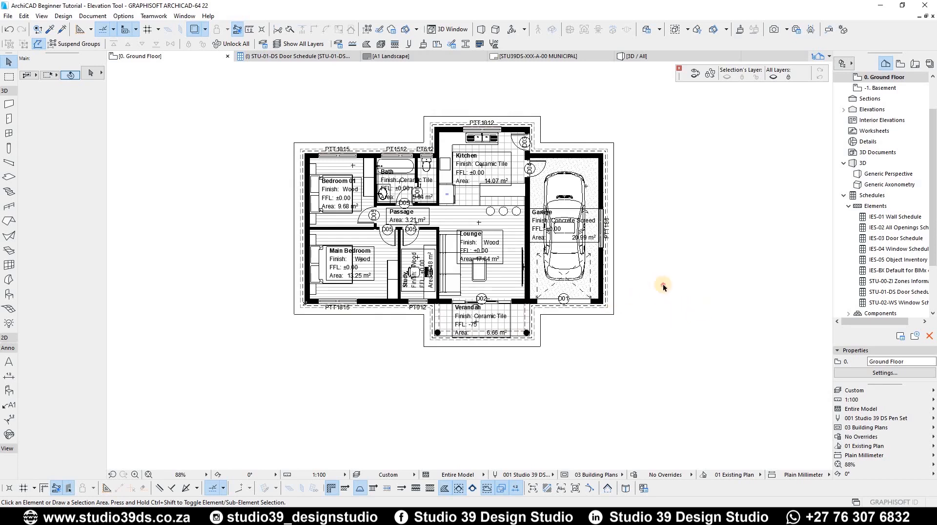
{"action": "left_click_drag", "start_coordinate": [675, 355], "coordinate": [696, 343]}
{"action": "key", "text": "F2"}
{"action": "left_click", "coordinate": [355, 57]}
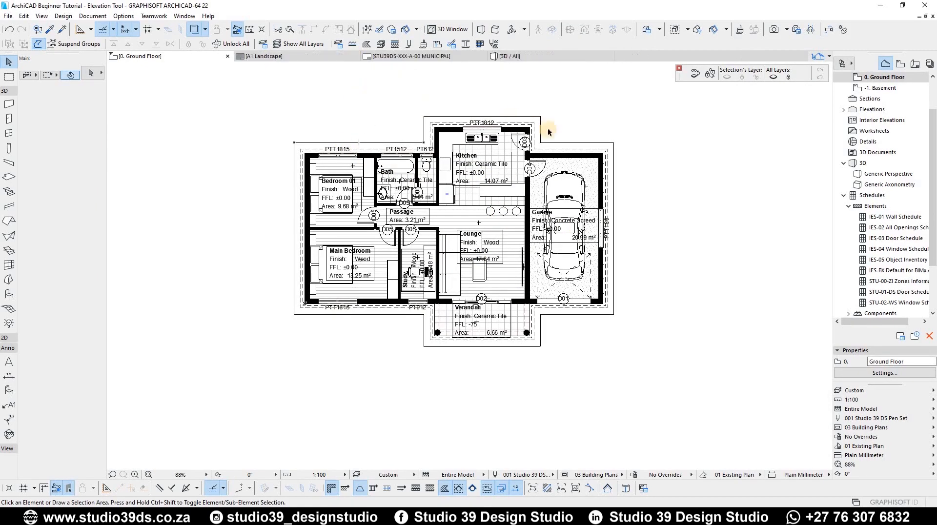
Show all layers on the ground floor plan and inspect the exterior elevation markers around the house.
{"action": "left_click", "coordinate": [601, 192]}
{"action": "left_click", "coordinate": [294, 45]}
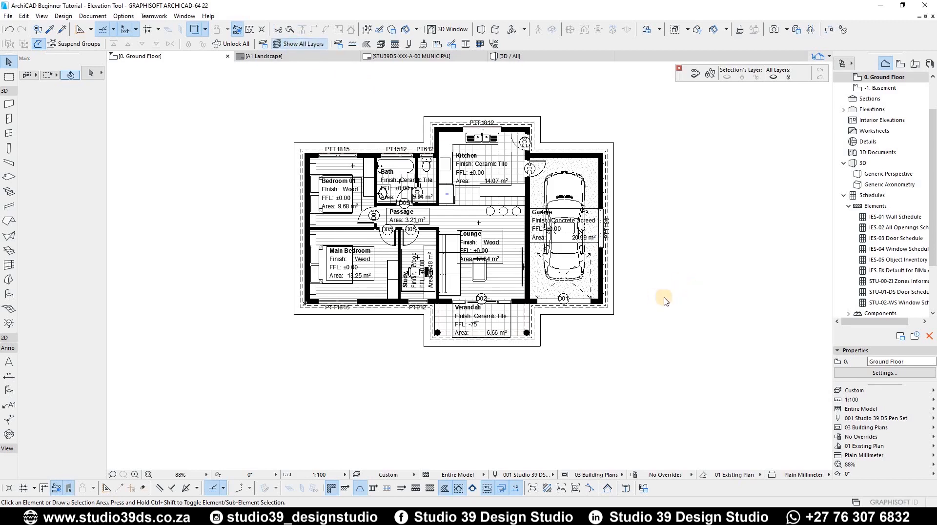
{"action": "left_click", "coordinate": [413, 73]}
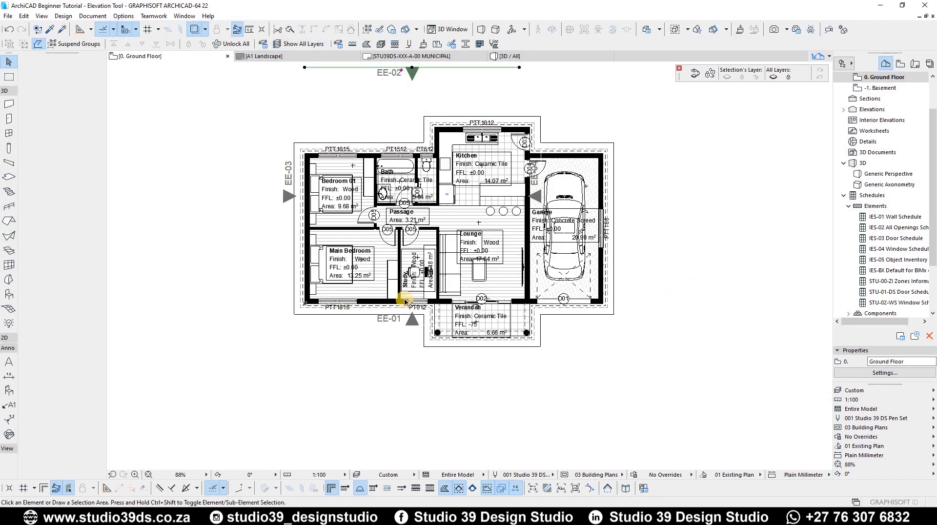
{"action": "left_click", "coordinate": [413, 322]}
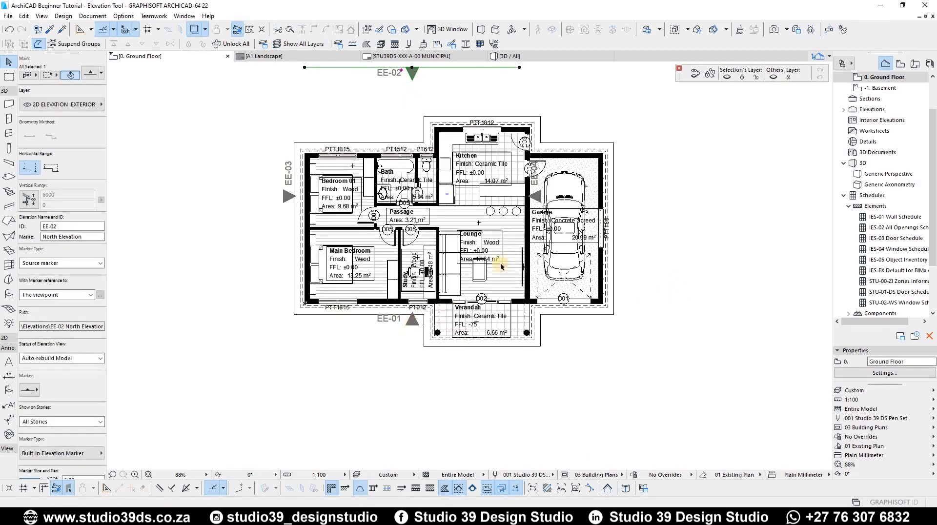
{"action": "left_click", "coordinate": [539, 196]}
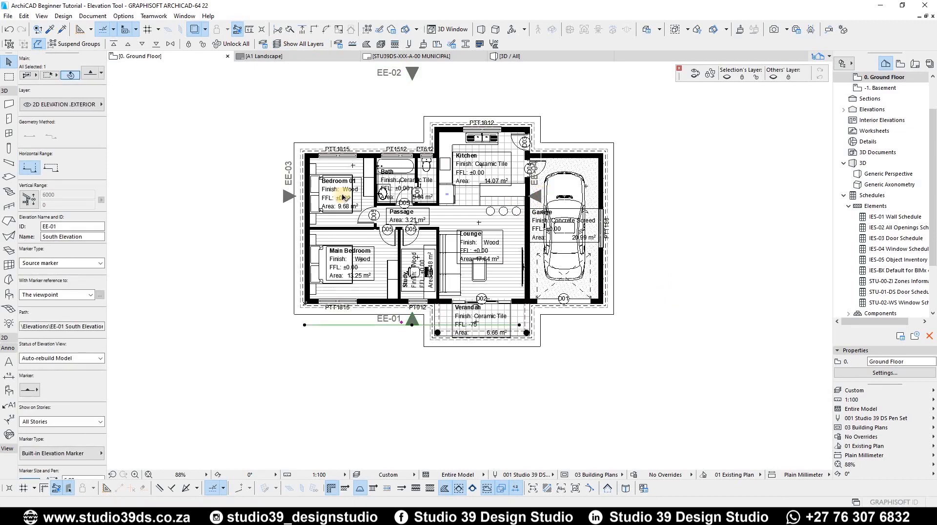
{"action": "left_click", "coordinate": [287, 197]}
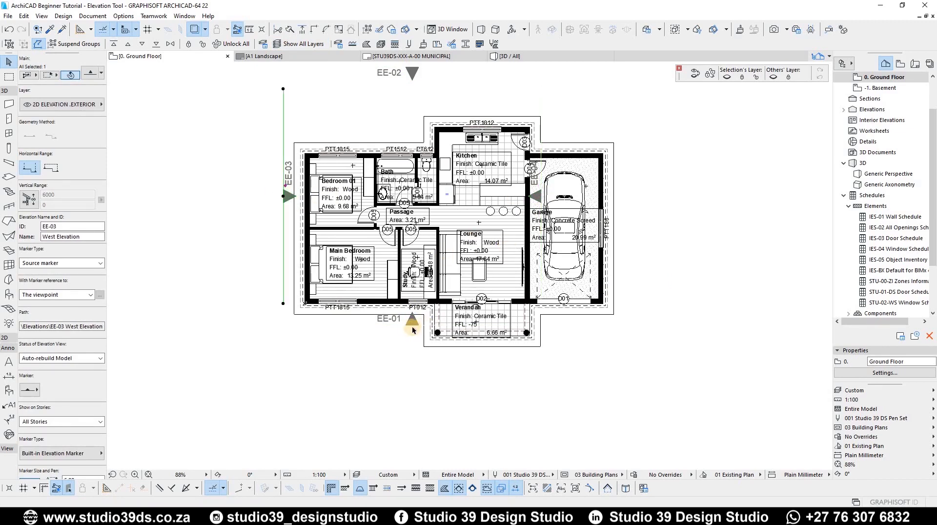
{"action": "left_click", "coordinate": [410, 328]}
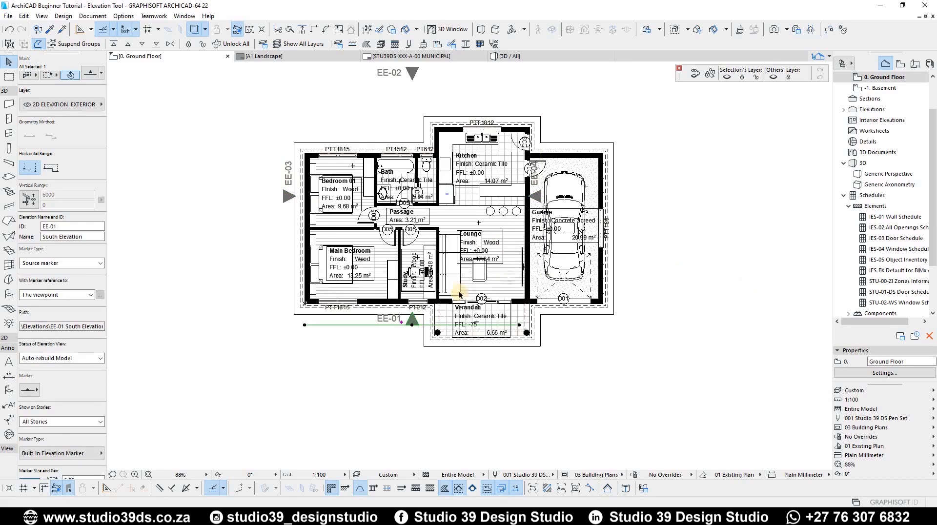
Display the view map, collapse its Elements and Schedules folders, and expand the Elevations folder.
{"action": "left_click", "coordinate": [900, 64]}
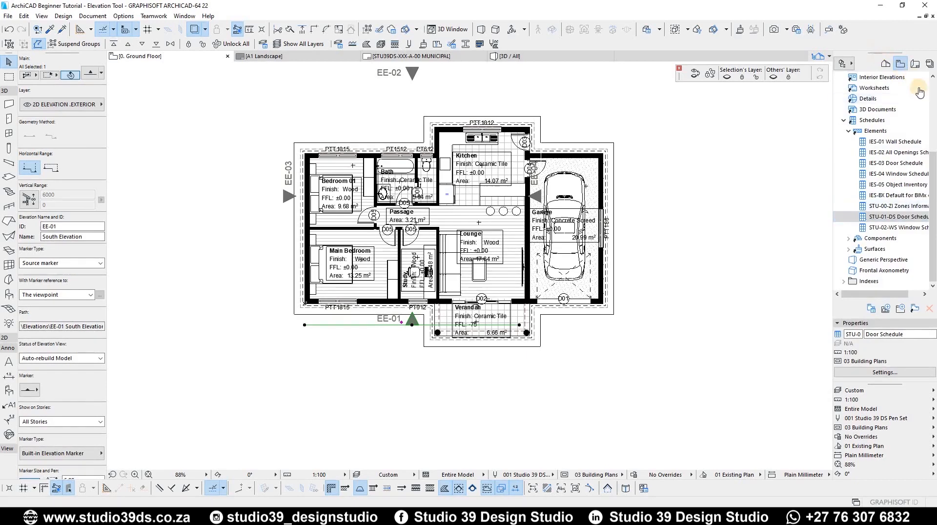
{"action": "left_click", "coordinate": [849, 131]}
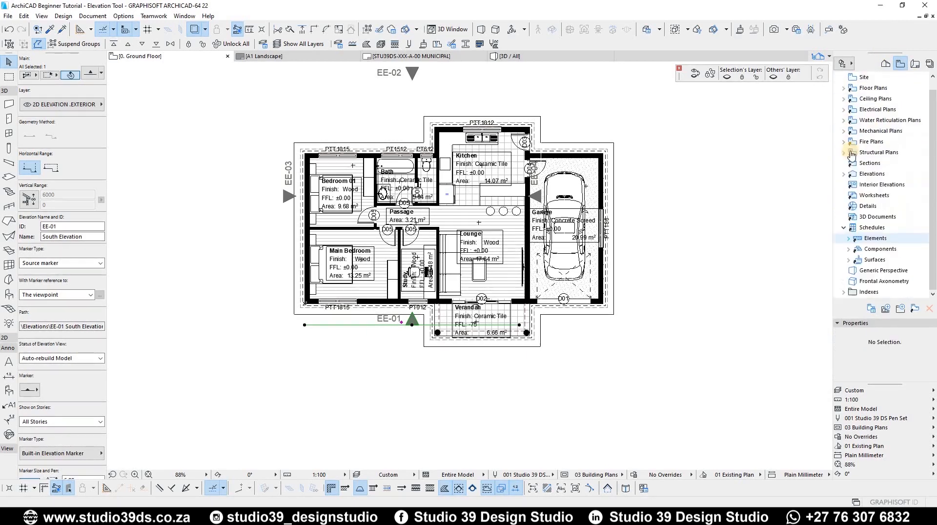
{"action": "left_click", "coordinate": [846, 228]}
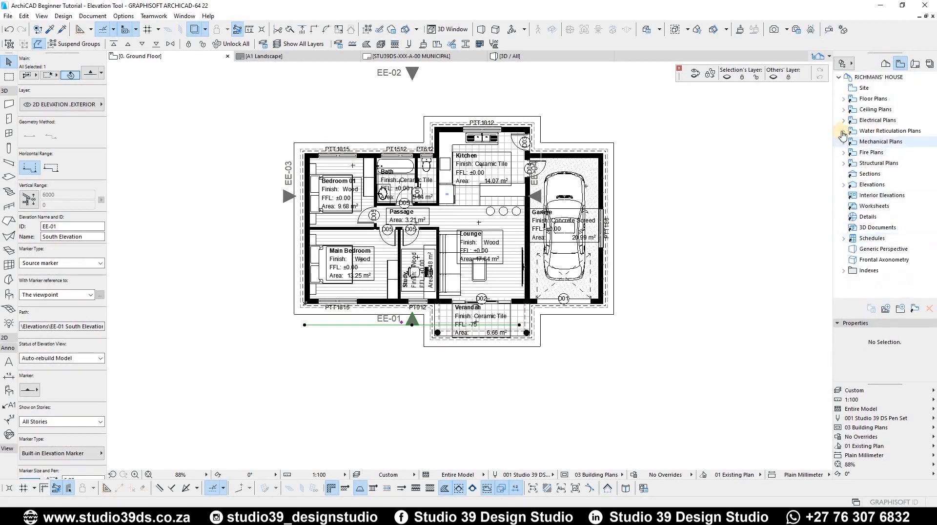
{"action": "left_click", "coordinate": [843, 185]}
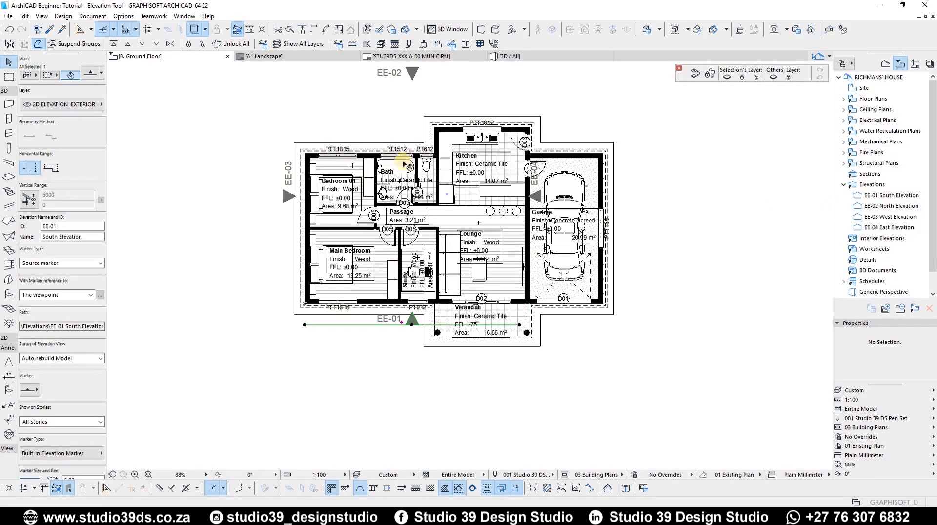
Deselect the elevation marker on the plan and open the saved EE-01 South Elevation view.
{"action": "left_click", "coordinate": [540, 197]}
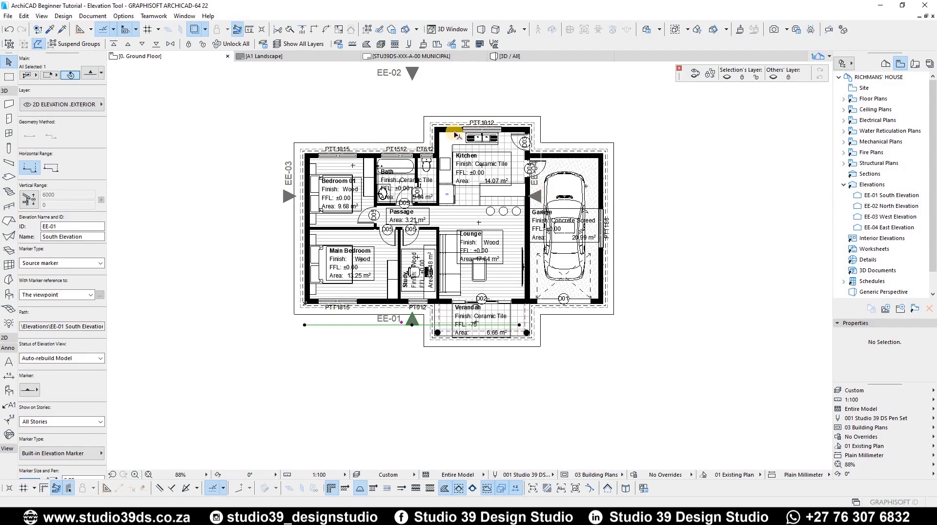
{"action": "left_click", "coordinate": [412, 326]}
{"action": "left_click", "coordinate": [361, 365]}
{"action": "left_click", "coordinate": [884, 196]}
{"action": "double_click", "coordinate": [881, 196]}
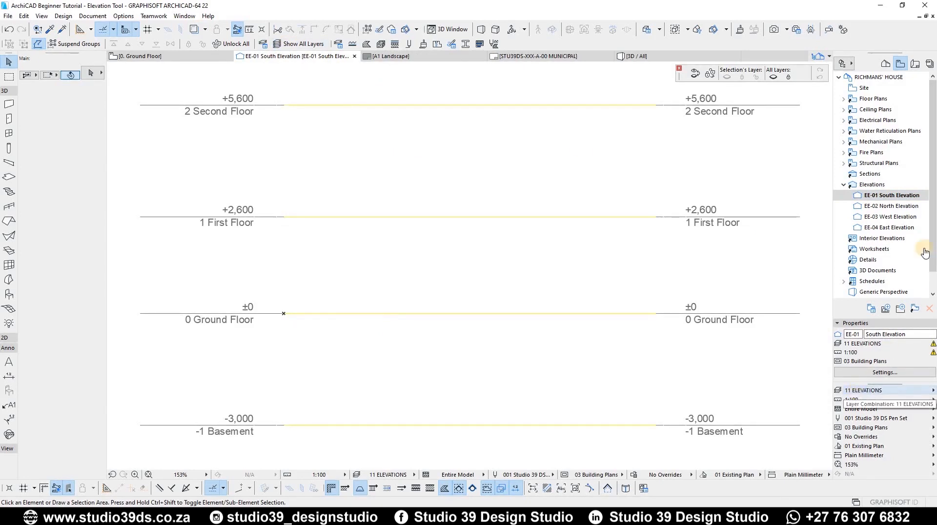
Check the layer combination of the South Elevation view and show all layers in it.
{"action": "left_click", "coordinate": [870, 196]}
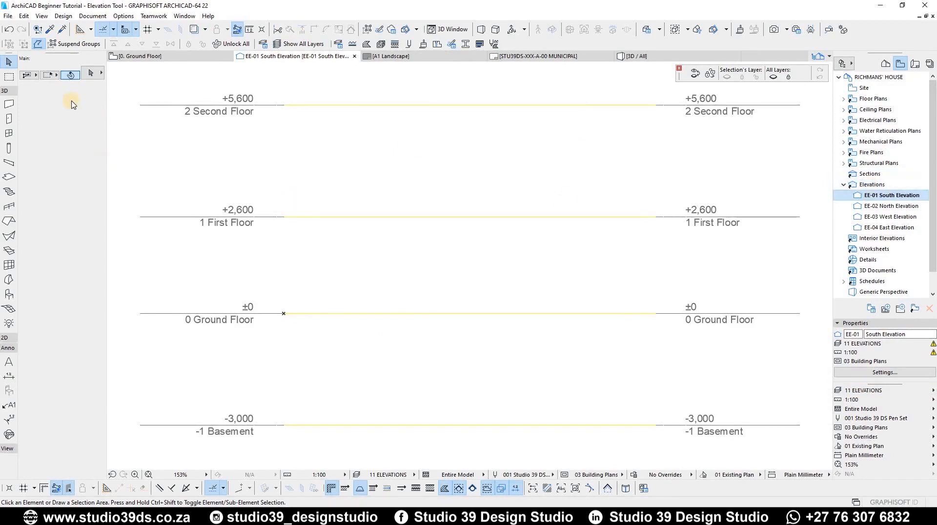
{"action": "left_click", "coordinate": [860, 395]}
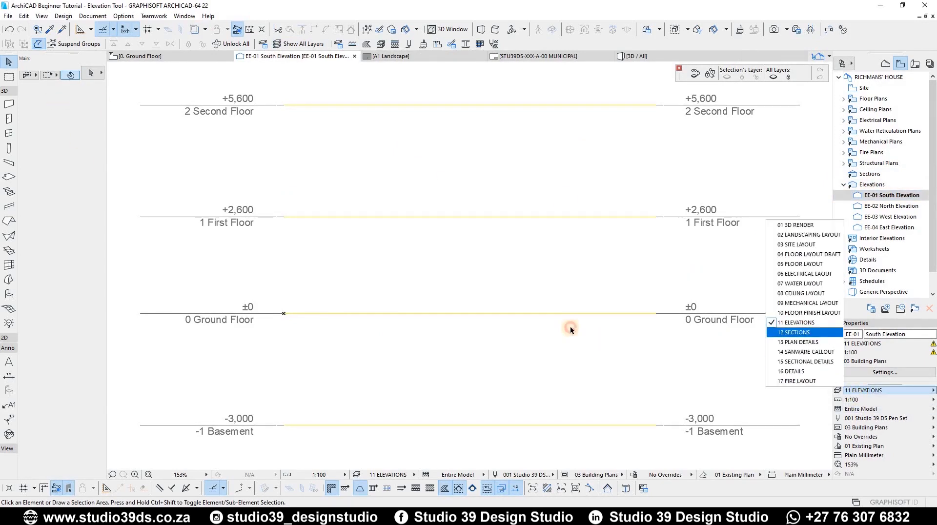
{"action": "left_click", "coordinate": [566, 341]}
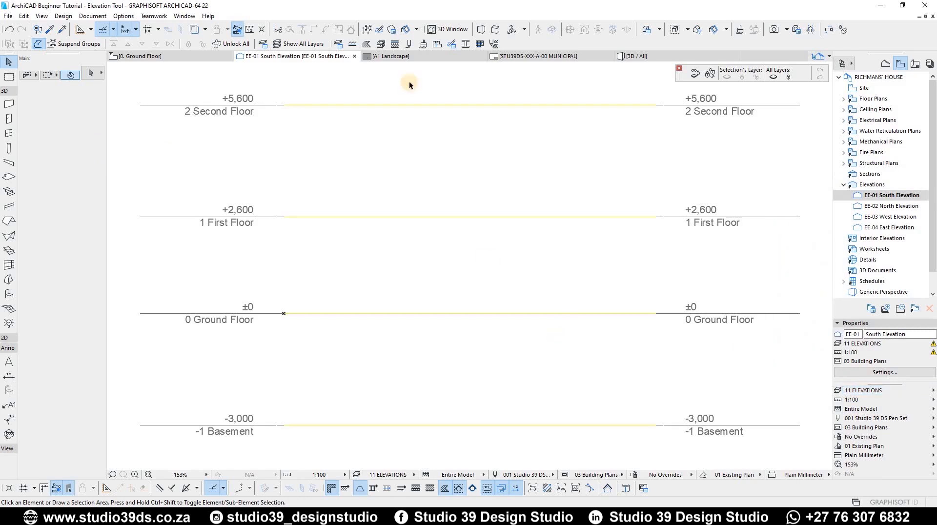
{"action": "left_click", "coordinate": [288, 44]}
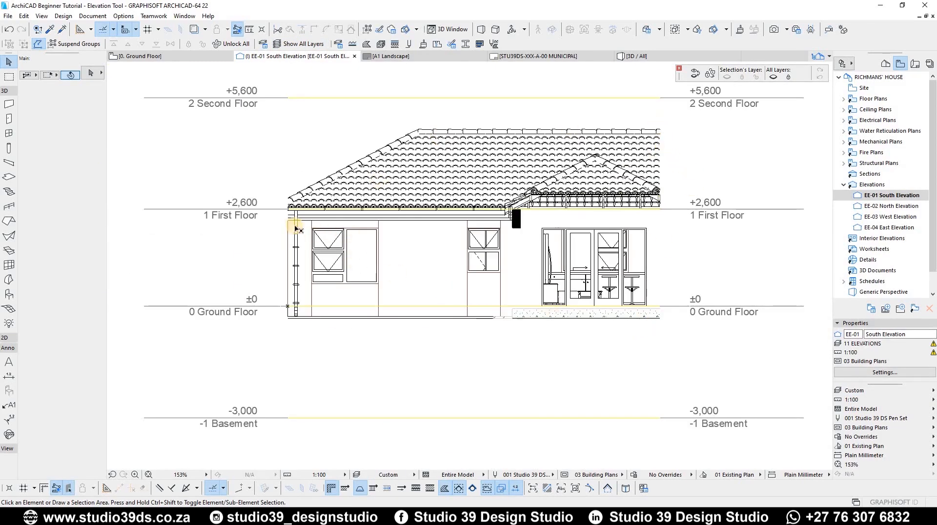
{"action": "scroll", "coordinate": [284, 191], "scroll_direction": "up", "scroll_amount": 2}
{"action": "scroll", "coordinate": [289, 327], "scroll_direction": "down", "scroll_amount": 3}
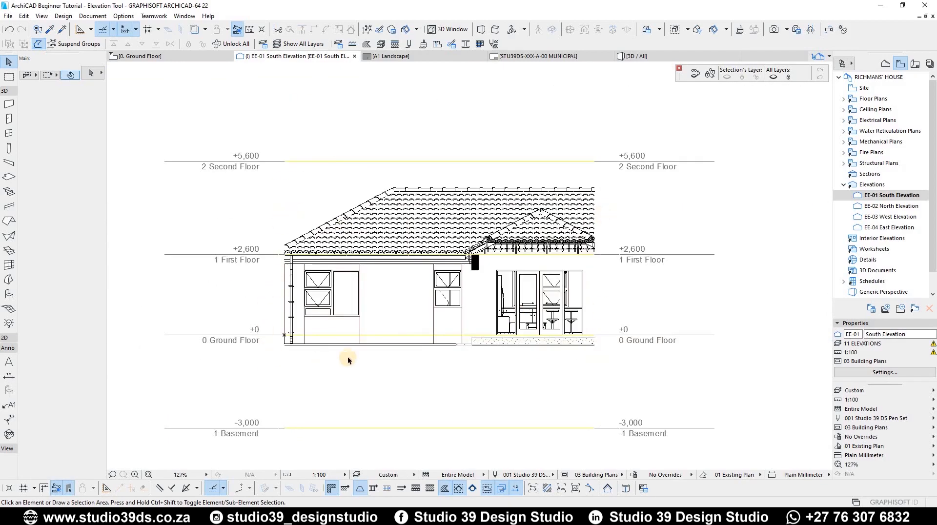
Examine on the ground floor plan how the EE-01 elevation line runs relative to the verandah and garage.
{"action": "key", "text": "F2"}
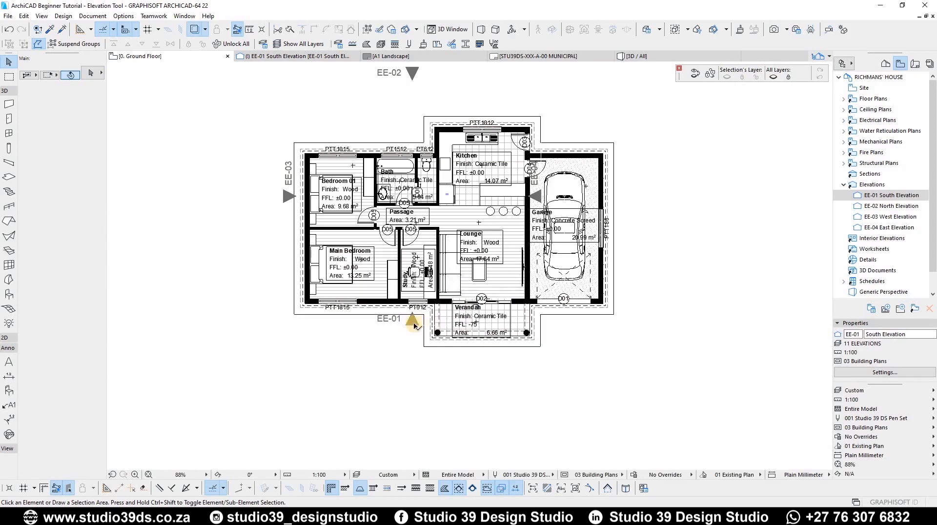
{"action": "left_click", "coordinate": [413, 324]}
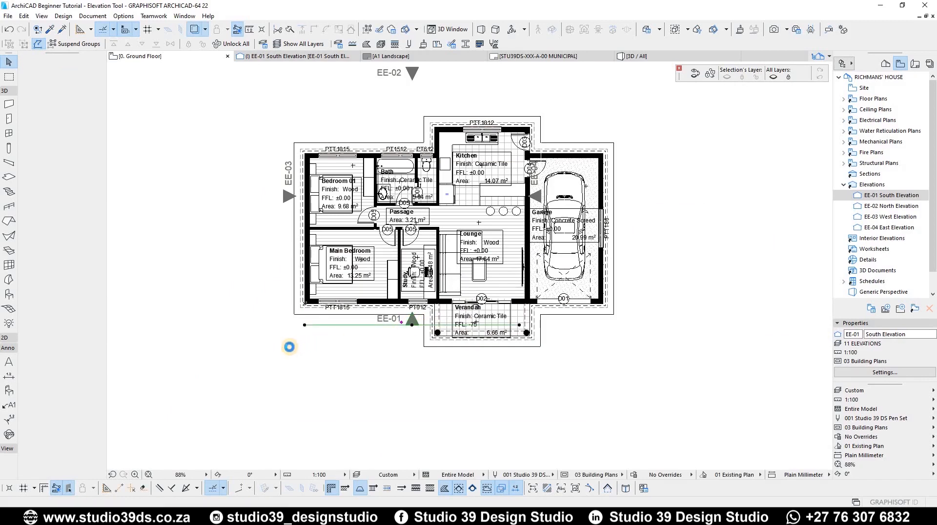
{"action": "key", "text": "m"}
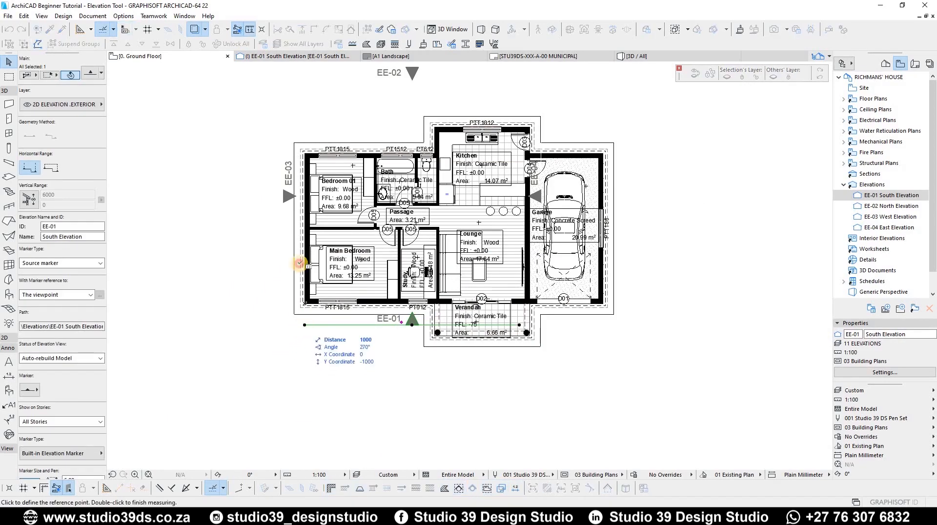
{"action": "key", "text": "Escape"}
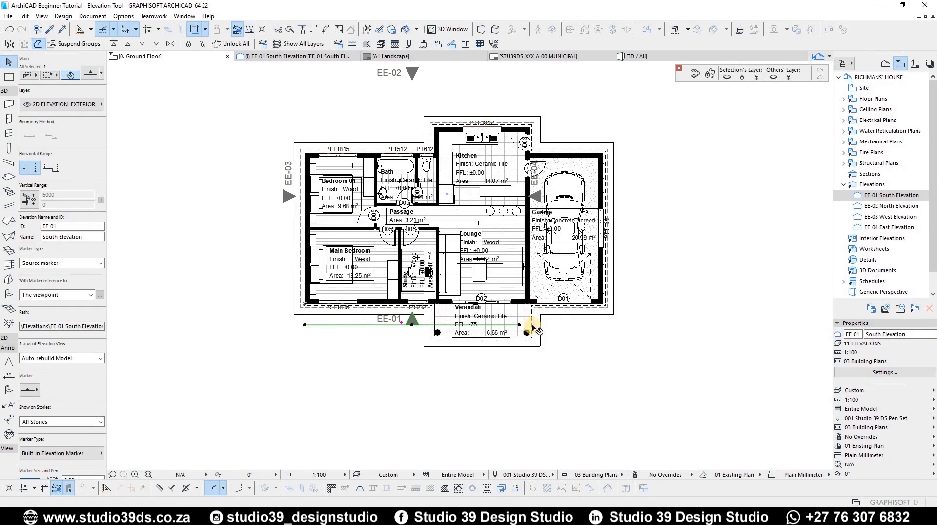
{"action": "scroll", "coordinate": [531, 326], "scroll_direction": "up", "scroll_amount": 5}
{"action": "left_click", "coordinate": [503, 320]}
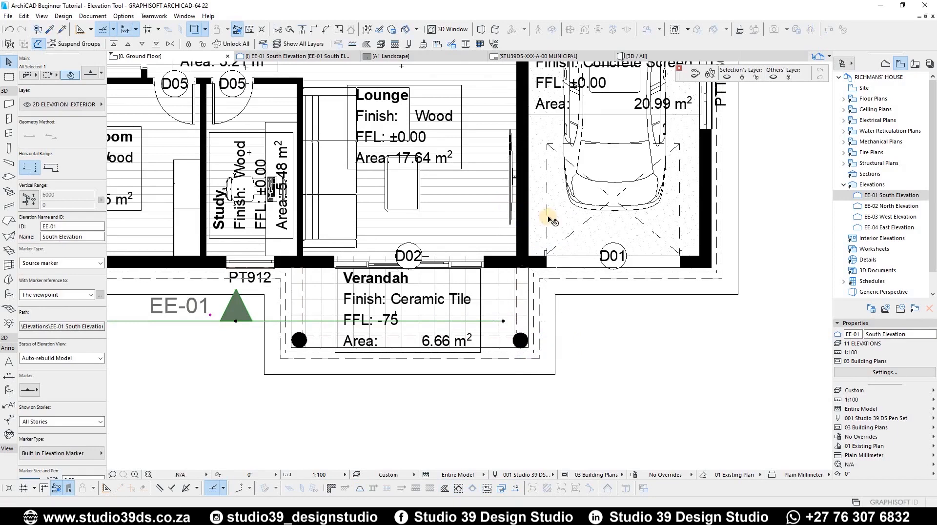
{"action": "key", "text": "Escape"}
{"action": "scroll", "coordinate": [545, 218], "scroll_direction": "down", "scroll_amount": 5}
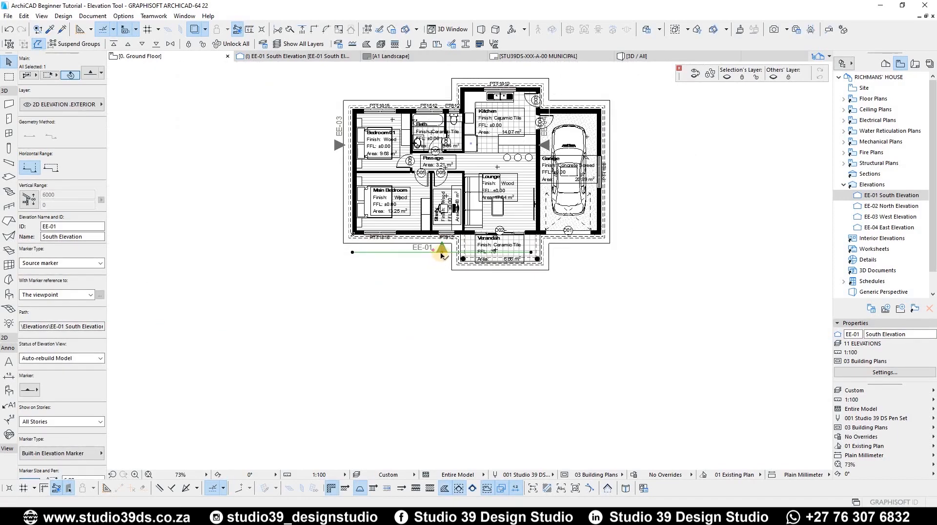
Examine the cut beam where the verandah roof meets the main roof in the South Elevation view.
{"action": "left_click", "coordinate": [445, 265]}
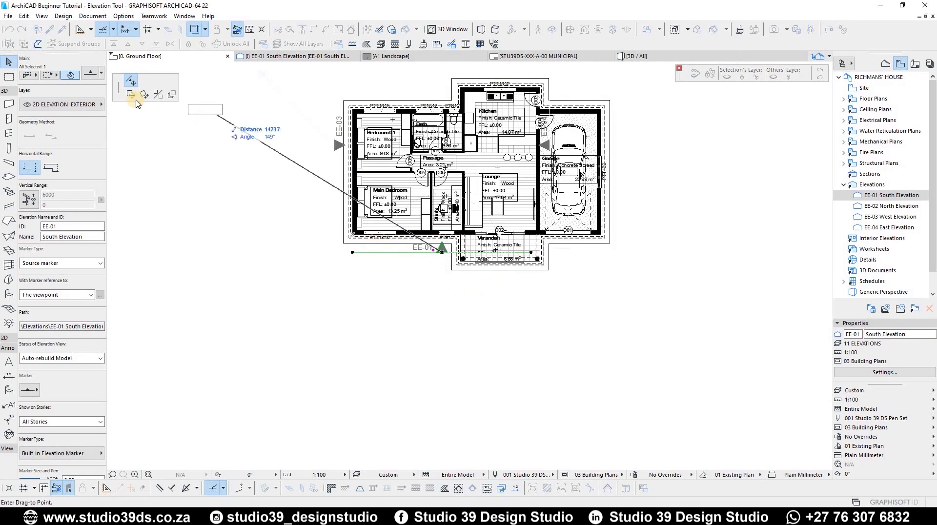
{"action": "left_click", "coordinate": [437, 287]}
{"action": "left_click", "coordinate": [270, 57]}
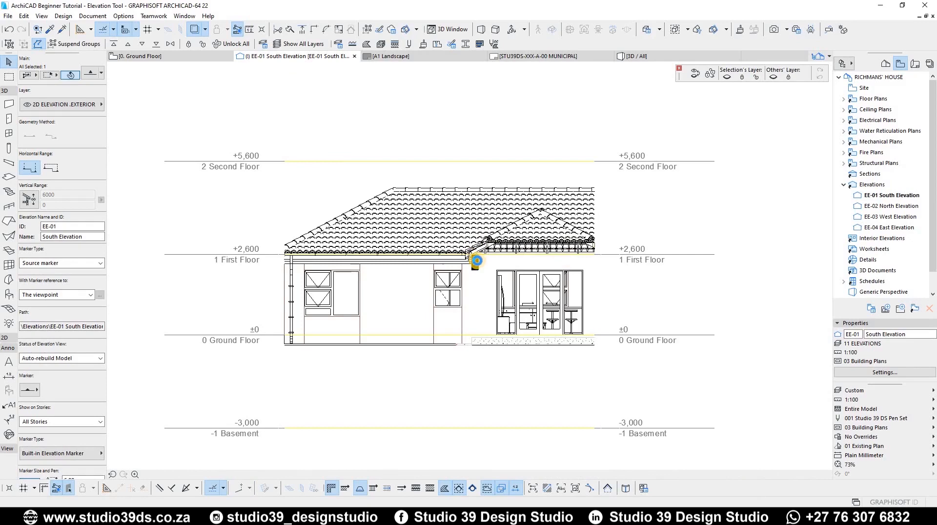
{"action": "scroll", "coordinate": [475, 262], "scroll_direction": "up", "scroll_amount": 5}
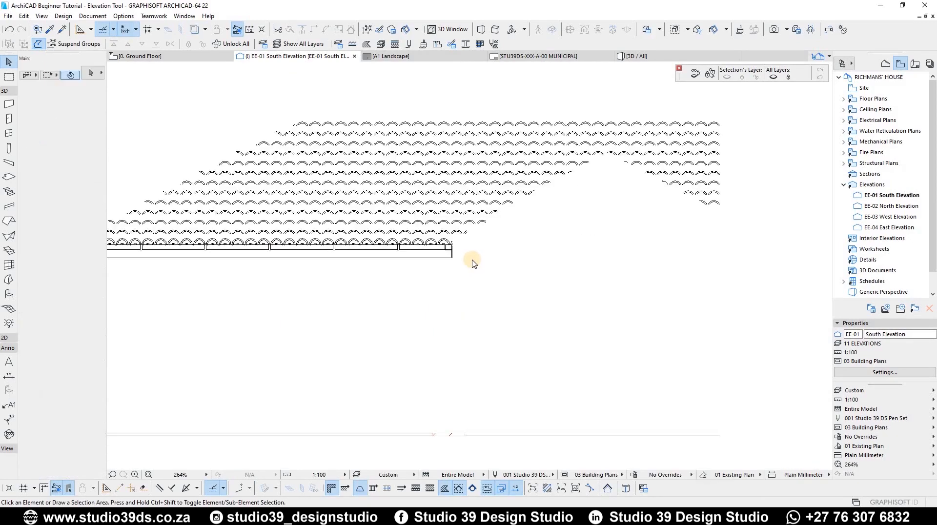
{"action": "scroll", "coordinate": [471, 264], "scroll_direction": "up", "scroll_amount": 4}
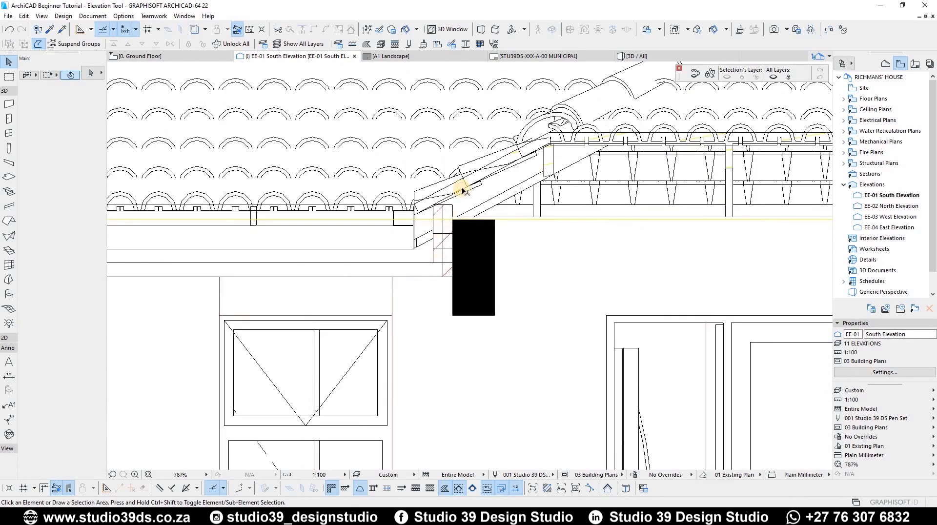
{"action": "scroll", "coordinate": [526, 164], "scroll_direction": "down", "scroll_amount": 2}
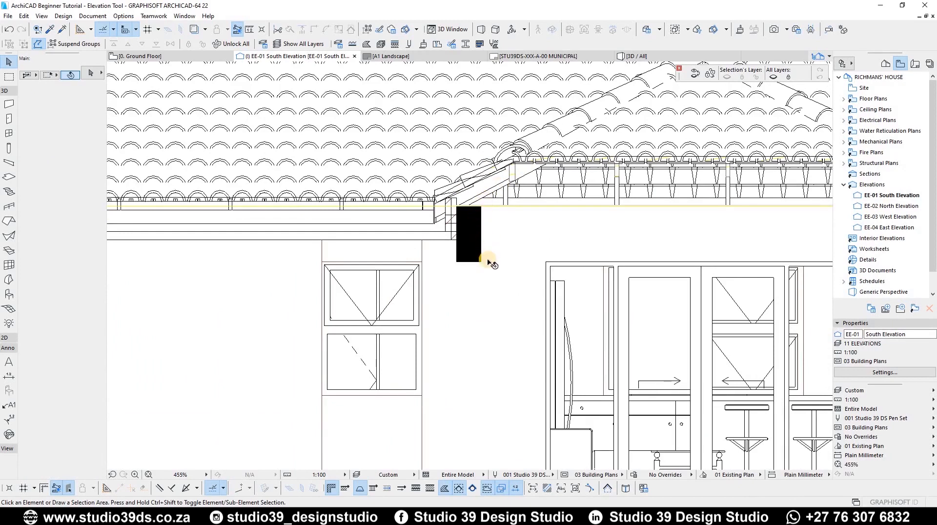
On the ground floor plan, move the EE-01 elevation line about 1780 mm south so it clears the verandah.
{"action": "key", "text": "F2"}
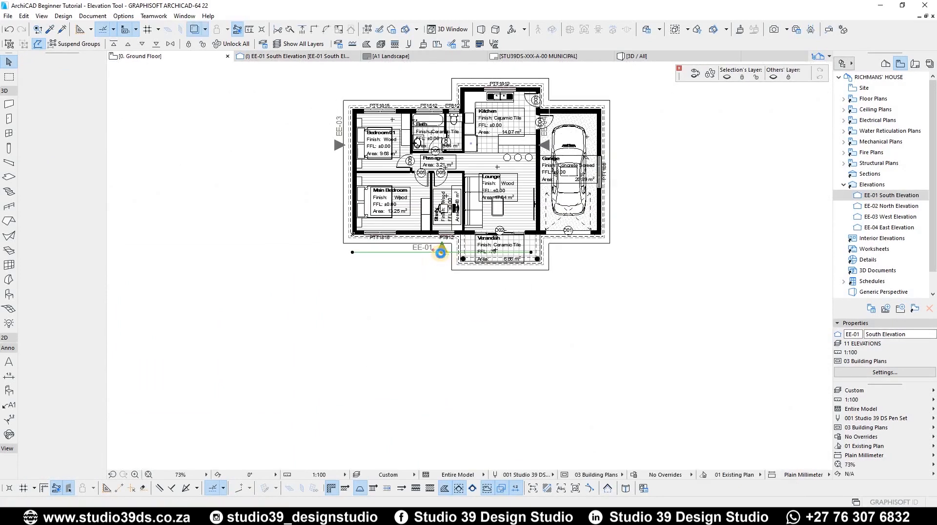
{"action": "left_click", "coordinate": [442, 254]}
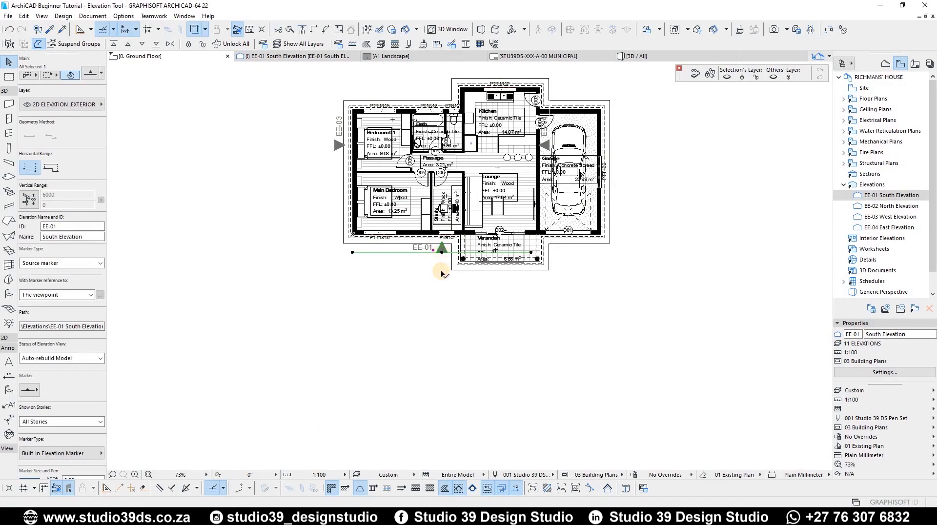
{"action": "key", "text": "ctrl+d"}
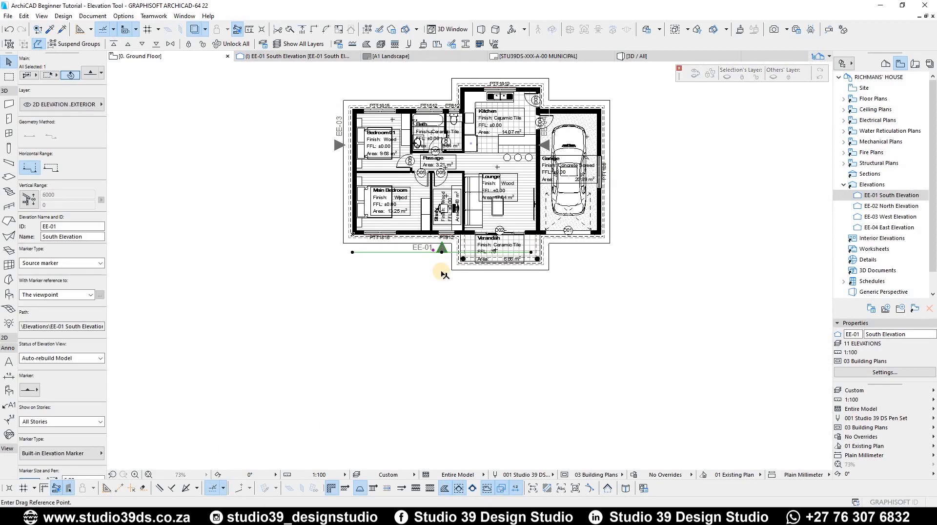
{"action": "left_click", "coordinate": [441, 253]}
{"action": "left_click", "coordinate": [442, 285]}
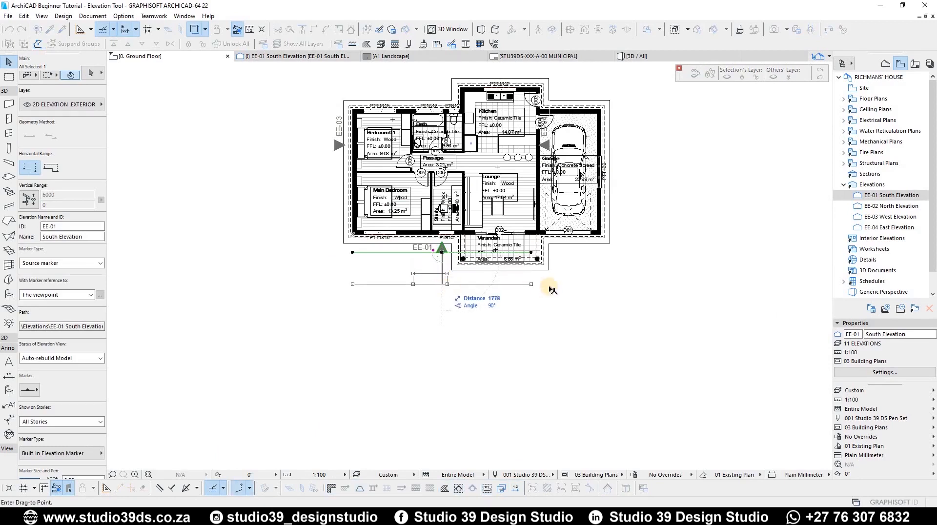
Stretch the east end of the EE-01 line past the outer edge of the garage.
{"action": "left_click", "coordinate": [531, 284]}
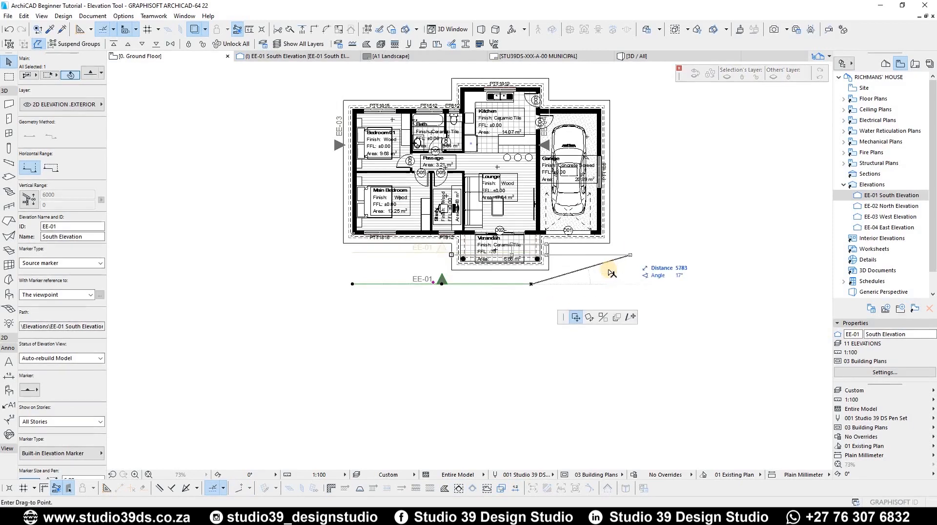
{"action": "left_click", "coordinate": [186, 81]}
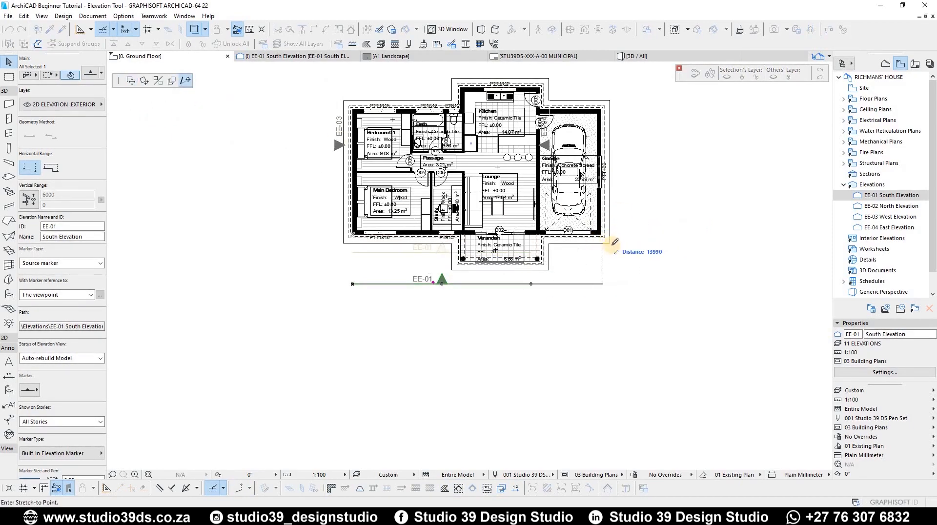
{"action": "scroll", "coordinate": [607, 239], "scroll_direction": "up", "scroll_amount": 2}
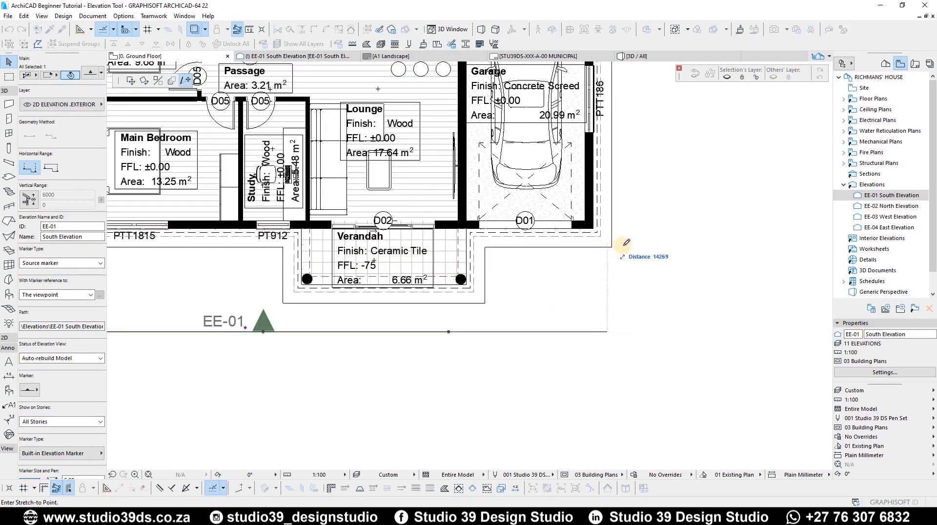
{"action": "left_click", "coordinate": [750, 252]}
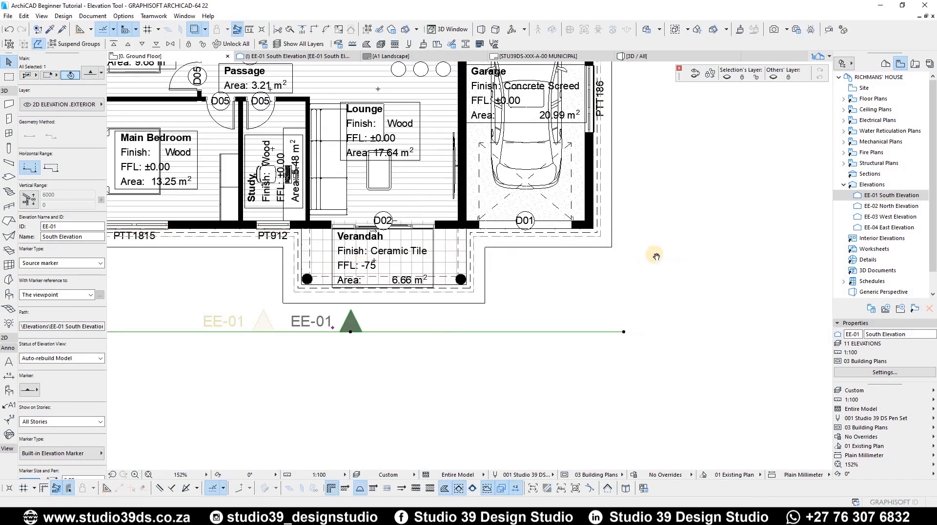
Stretch the west end of the EE-01 line just beyond the bedroom side of the house.
{"action": "scroll", "coordinate": [654, 255], "scroll_direction": "down", "scroll_amount": 2}
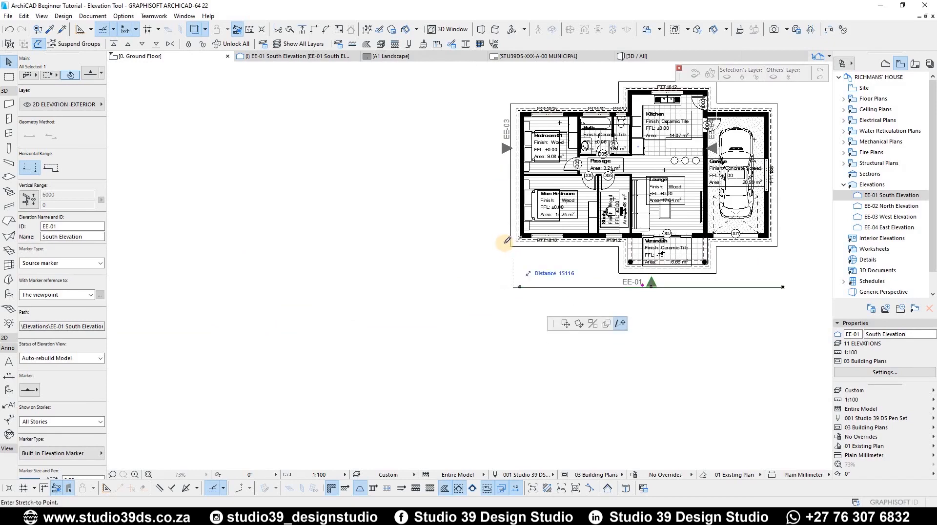
{"action": "left_click", "coordinate": [520, 287]}
{"action": "scroll", "coordinate": [586, 197], "scroll_direction": "up", "scroll_amount": 1}
{"action": "scroll", "coordinate": [588, 177], "scroll_direction": "down", "scroll_amount": 1}
{"action": "middle_click_drag", "start_coordinate": [588, 177], "coordinate": [466, 250]}
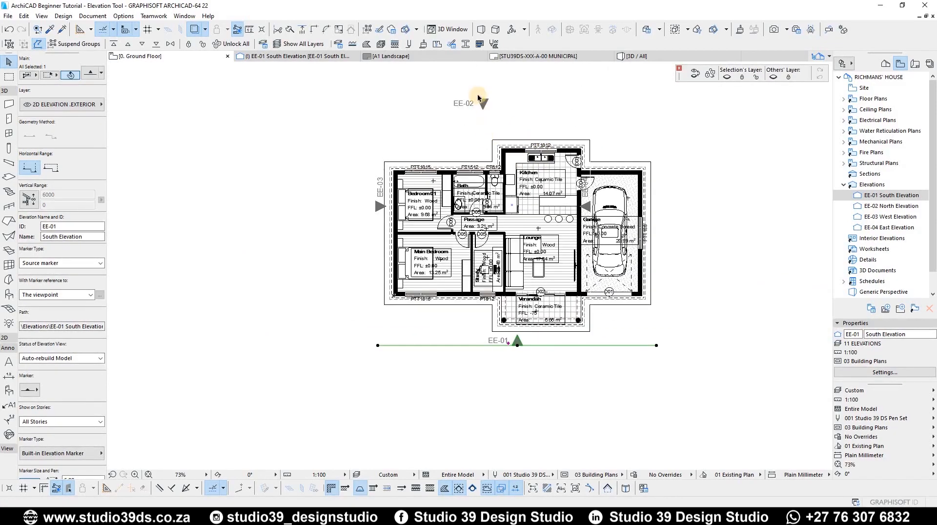
Move the EE-02 line close to the kitchen's north side and stretch both its ends level with those of the EE-01 line.
{"action": "left_click", "coordinate": [481, 101]}
{"action": "left_click_drag", "start_coordinate": [482, 98], "coordinate": [483, 130]}
{"action": "left_click", "coordinate": [573, 131]}
{"action": "left_click", "coordinate": [656, 345]}
{"action": "left_click", "coordinate": [393, 130]}
{"action": "left_click", "coordinate": [378, 345]}
Move the EE-03 line further west of the house and stretch its north end level with the EE-02 line.
{"action": "left_click", "coordinate": [380, 206]}
{"action": "left_click", "coordinate": [375, 206]}
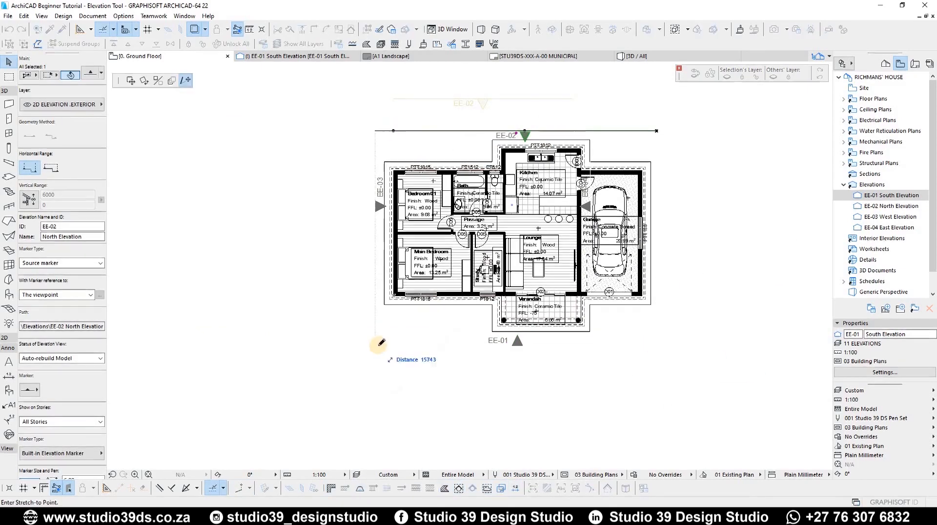
{"action": "left_click", "coordinate": [368, 341]}
{"action": "left_click", "coordinate": [368, 117]}
{"action": "left_click", "coordinate": [368, 131]}
Shift the EE-02 line slightly further north and the EE-01 line slightly further south of the house.
{"action": "left_click", "coordinate": [517, 136]}
{"action": "left_click", "coordinate": [518, 130]}
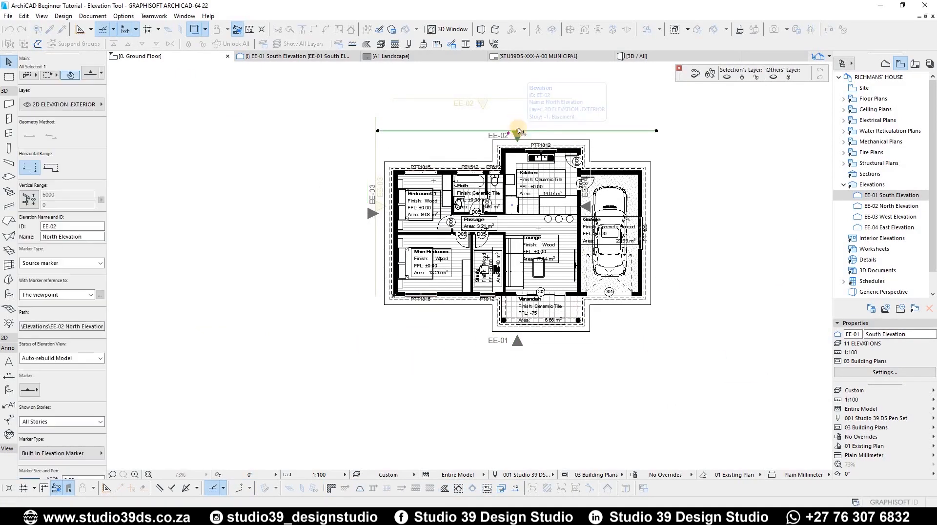
{"action": "left_click", "coordinate": [517, 119]}
{"action": "left_click", "coordinate": [517, 341]}
{"action": "left_click", "coordinate": [538, 346]}
{"action": "left_click", "coordinate": [538, 351]}
Stretch the south end of the EE-03 line so it spans the full depth of the house.
{"action": "left_click", "coordinate": [373, 213]}
{"action": "left_click", "coordinate": [367, 296]}
{"action": "left_click", "coordinate": [517, 340]}
Move the EE-04 line east of the garage and stretch its ends to cover the full depth of the house.
{"action": "left_click", "coordinate": [586, 206]}
{"action": "left_click", "coordinate": [590, 206]}
{"action": "left_click", "coordinate": [667, 206]}
{"action": "left_click", "coordinate": [668, 117]}
{"action": "left_click", "coordinate": [368, 129]}
{"action": "left_click", "coordinate": [667, 296]}
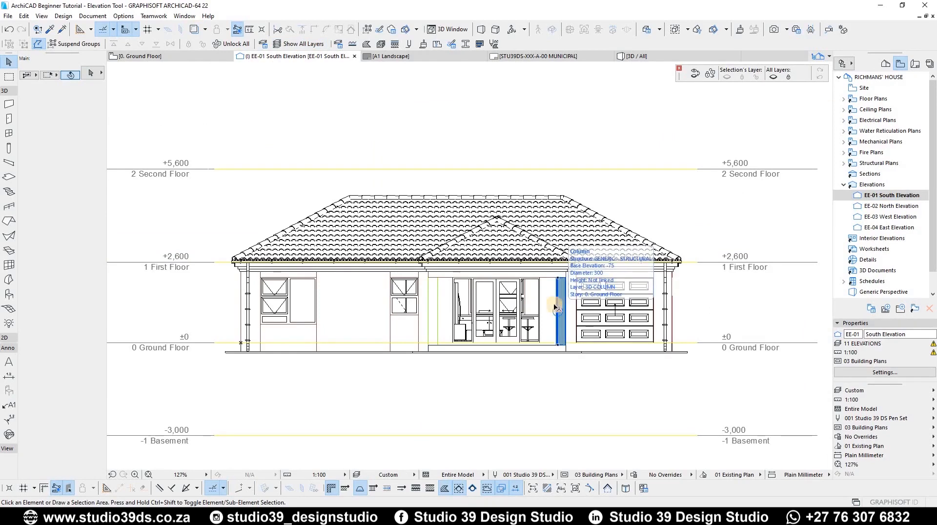
For the South Elevation view, turn on the 3D WALL.NEW layer in the 11 ELEVATIONS layer combination.
{"action": "scroll", "coordinate": [429, 296], "scroll_direction": "up", "scroll_amount": 3}
{"action": "scroll", "coordinate": [423, 295], "scroll_direction": "down", "scroll_amount": 3}
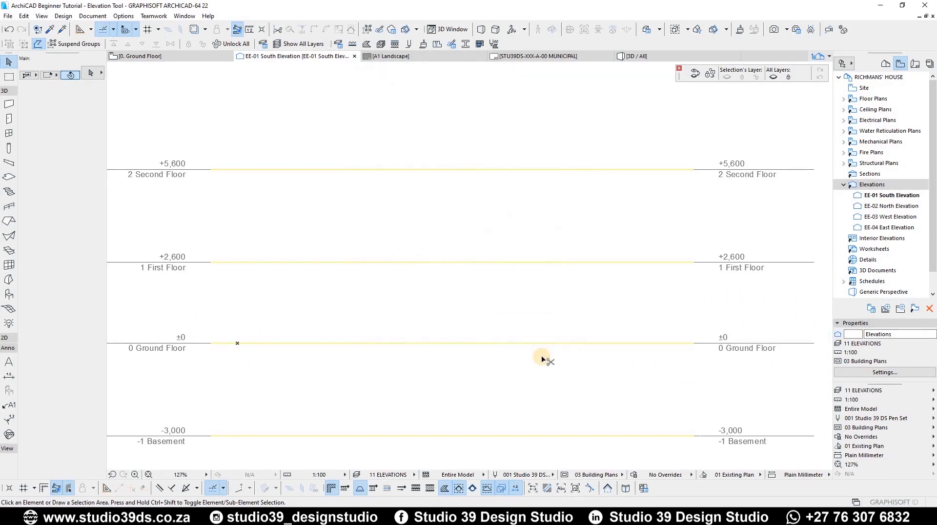
{"action": "key", "text": "ctrl+l"}
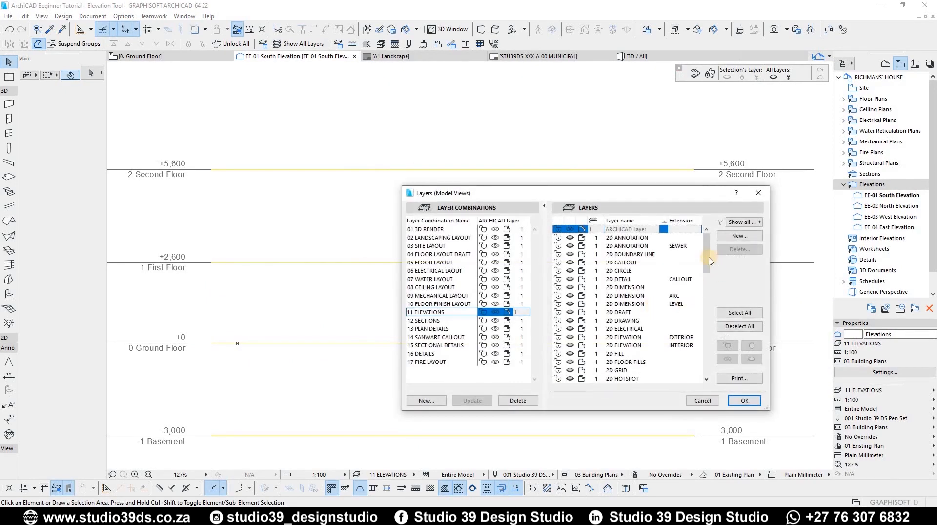
{"action": "left_click_drag", "start_coordinate": [708, 260], "coordinate": [711, 385]}
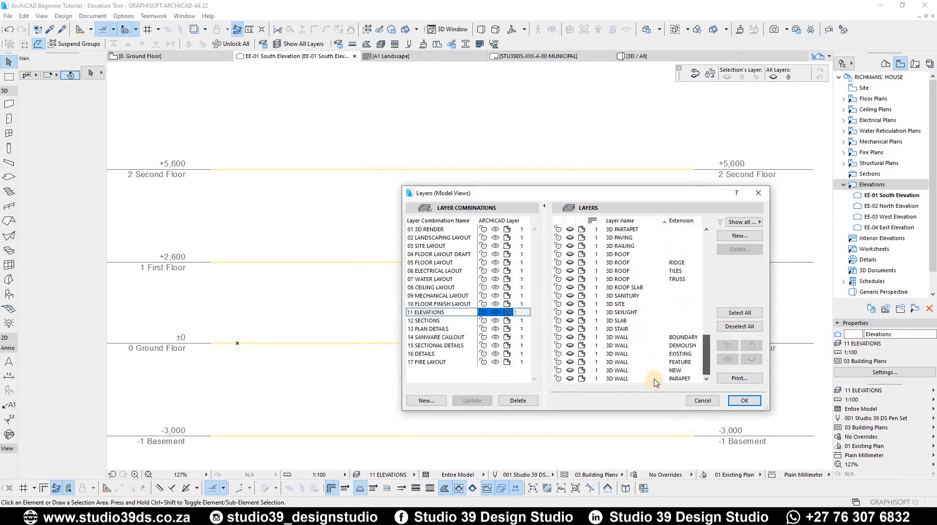
{"action": "left_click", "coordinate": [650, 371]}
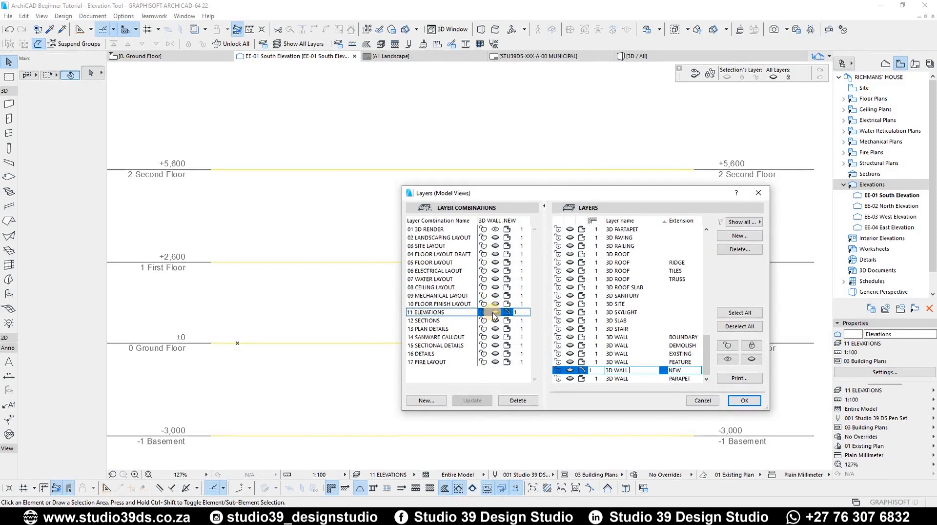
{"action": "left_click", "coordinate": [617, 371]}
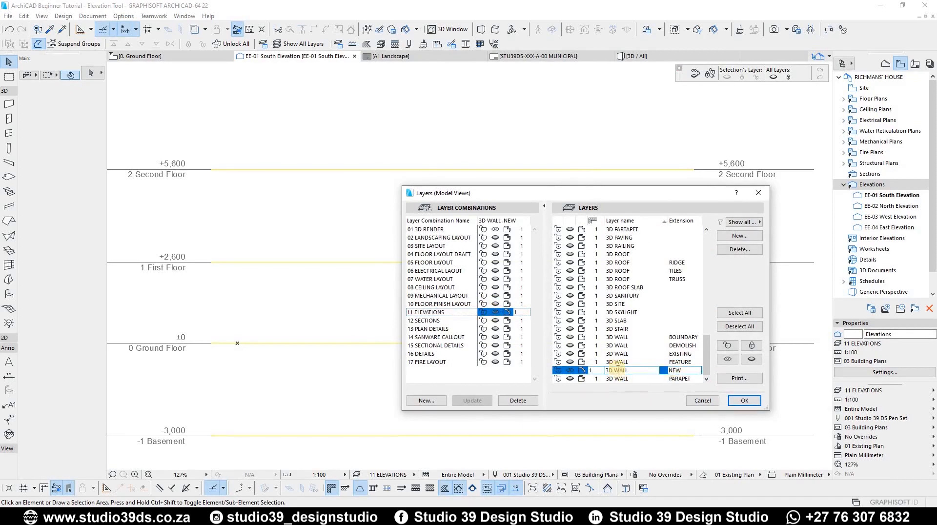
{"action": "left_click", "coordinate": [691, 370]}
{"action": "left_click", "coordinate": [502, 314]}
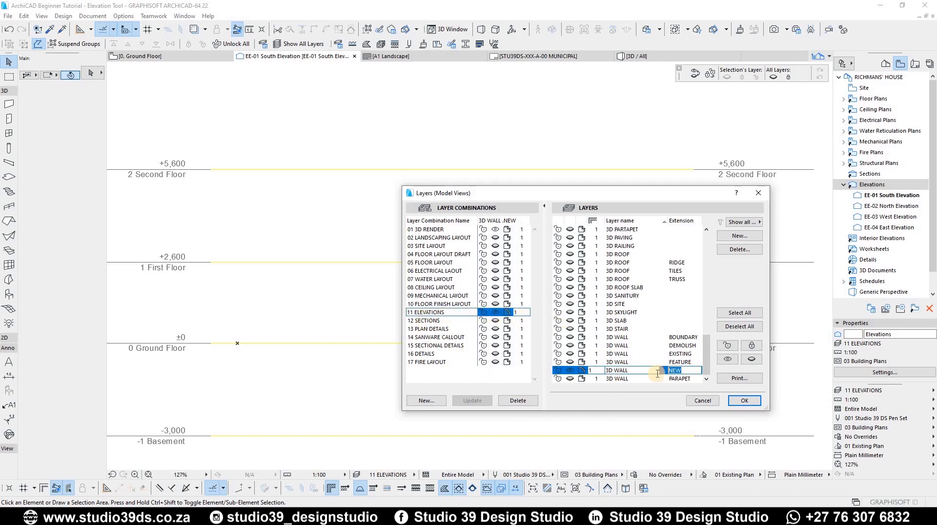
{"action": "left_click", "coordinate": [494, 314]}
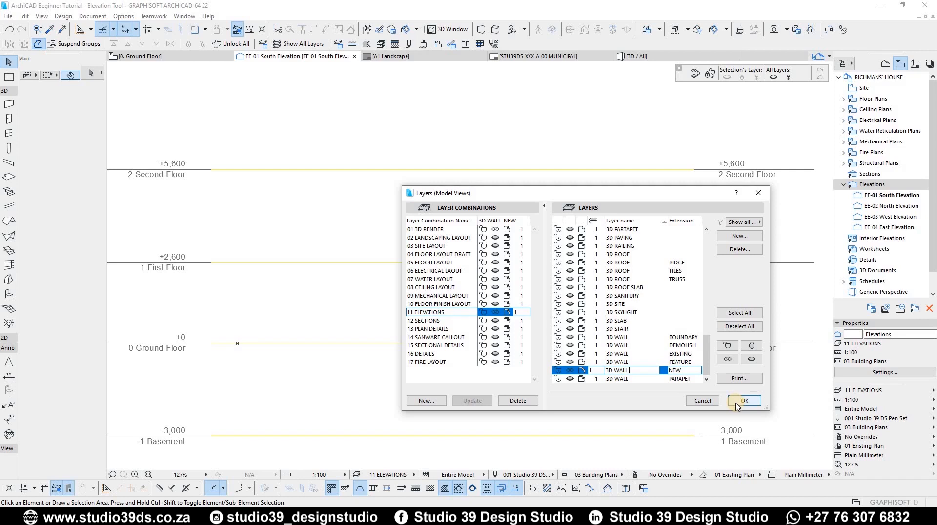
{"action": "left_click", "coordinate": [740, 401]}
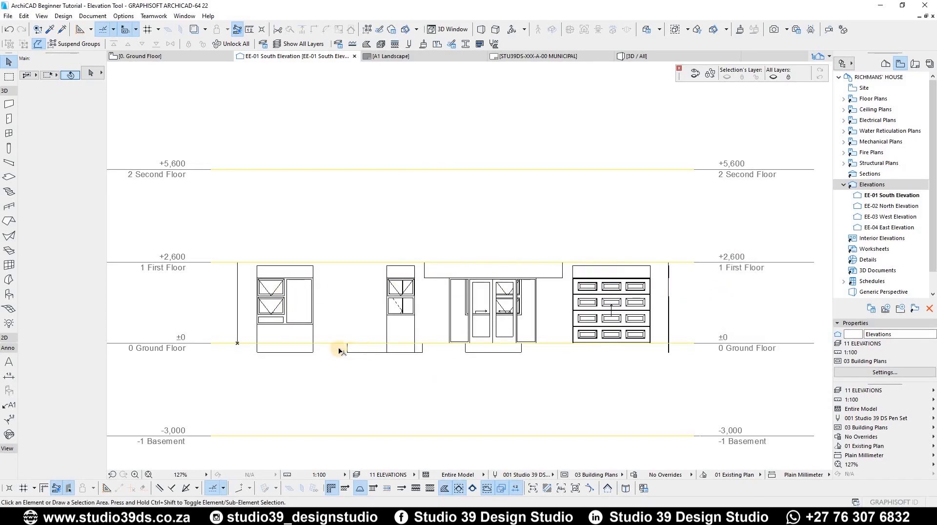
Select all elements in the South Elevation view to check what is displayed, and look at the commands available for the saved view.
{"action": "key", "text": "ctrl+a"}
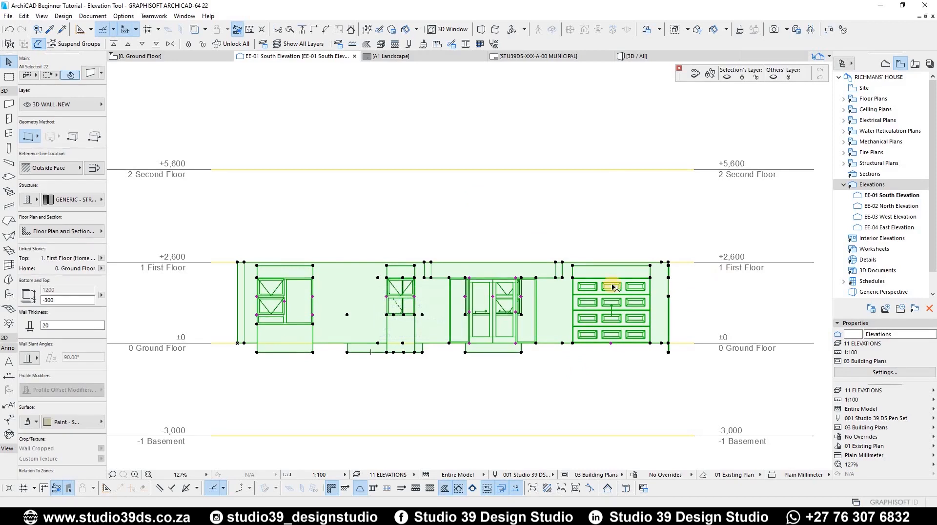
{"action": "left_click", "coordinate": [888, 196]}
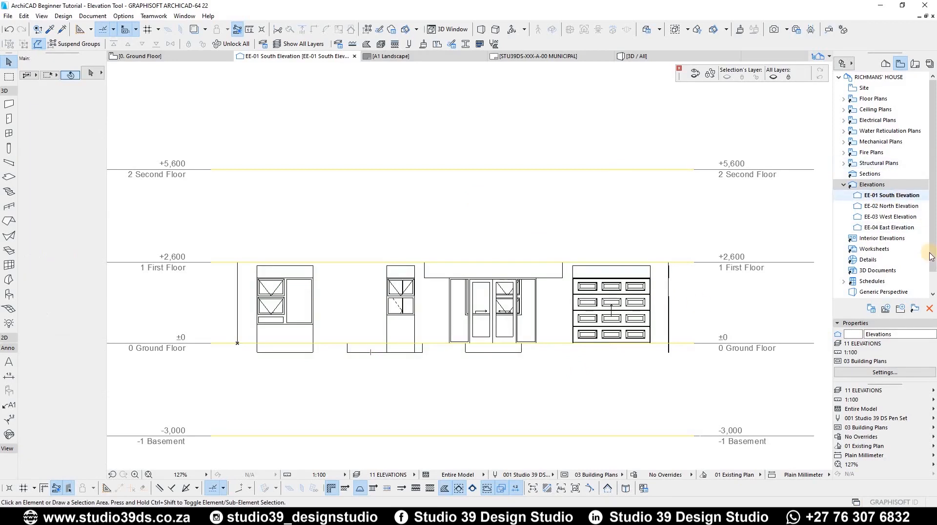
{"action": "right_click", "coordinate": [888, 196]}
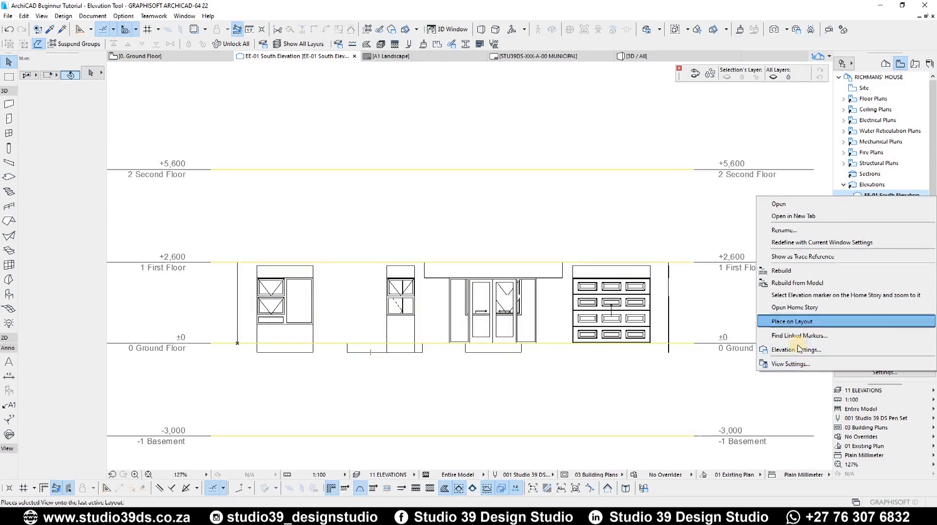
{"action": "left_click", "coordinate": [623, 264]}
Show the remaining 3D building and roof layers and the 2D ANNOTATION layer in the 11 ELEVATIONS layer combination.
{"action": "key", "text": "ctrl+l"}
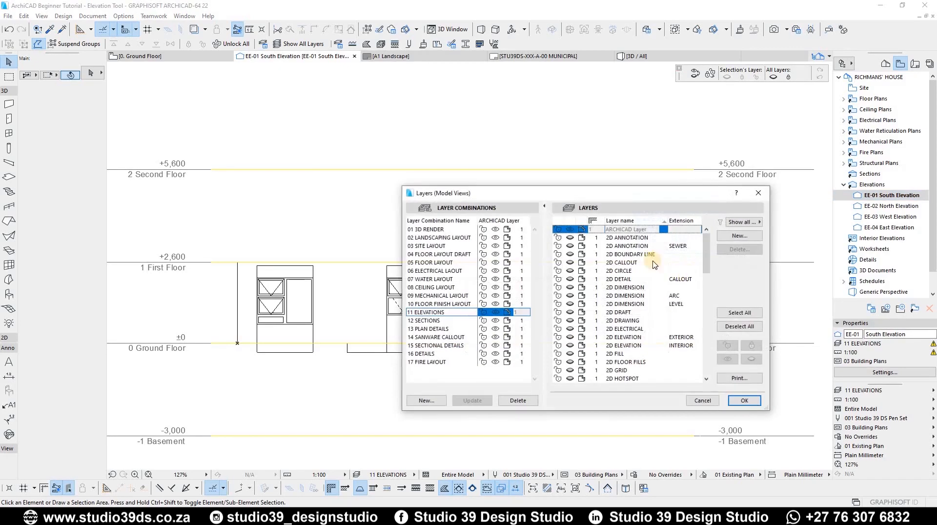
{"action": "left_click_drag", "start_coordinate": [535, 196], "coordinate": [447, 148]}
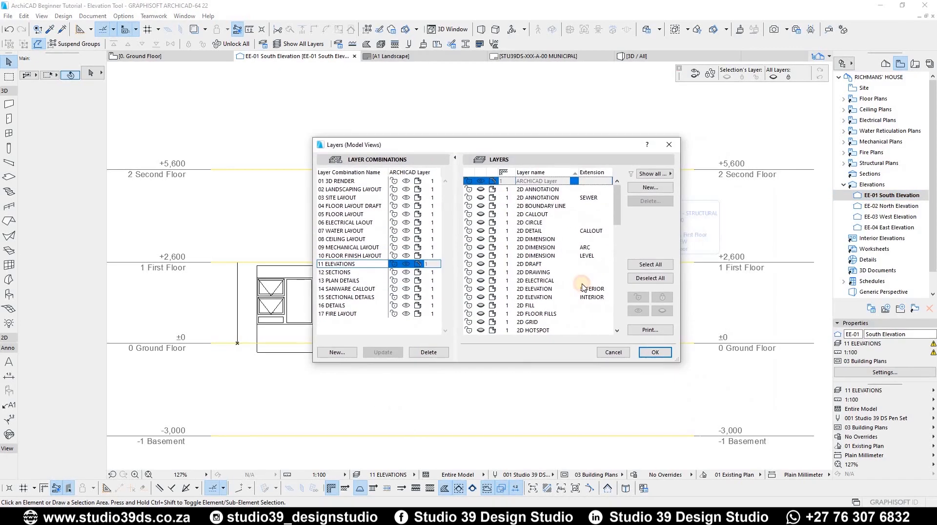
{"action": "left_click", "coordinate": [537, 329]}
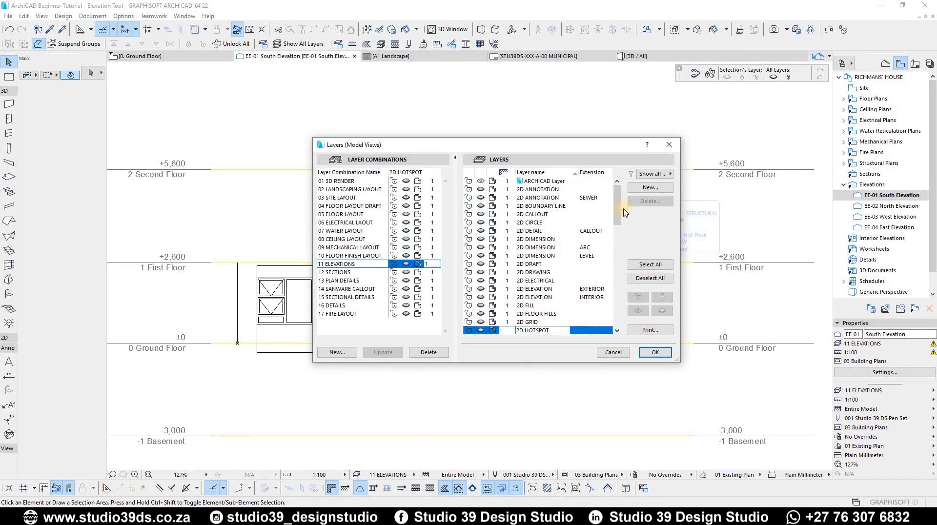
{"action": "scroll", "coordinate": [530, 288], "scroll_direction": "down", "scroll_amount": 10}
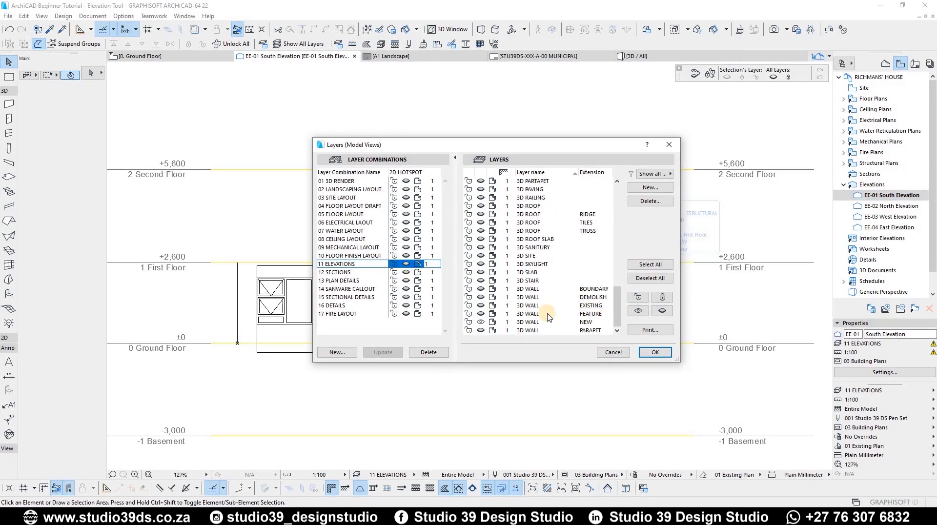
{"action": "left_click_drag", "start_coordinate": [548, 315], "coordinate": [534, 270]}
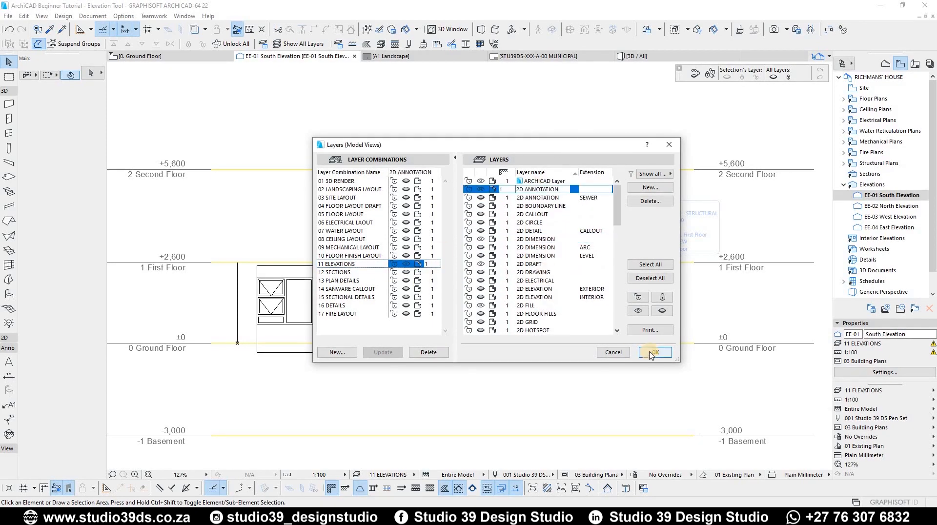
{"action": "left_click", "coordinate": [655, 352]}
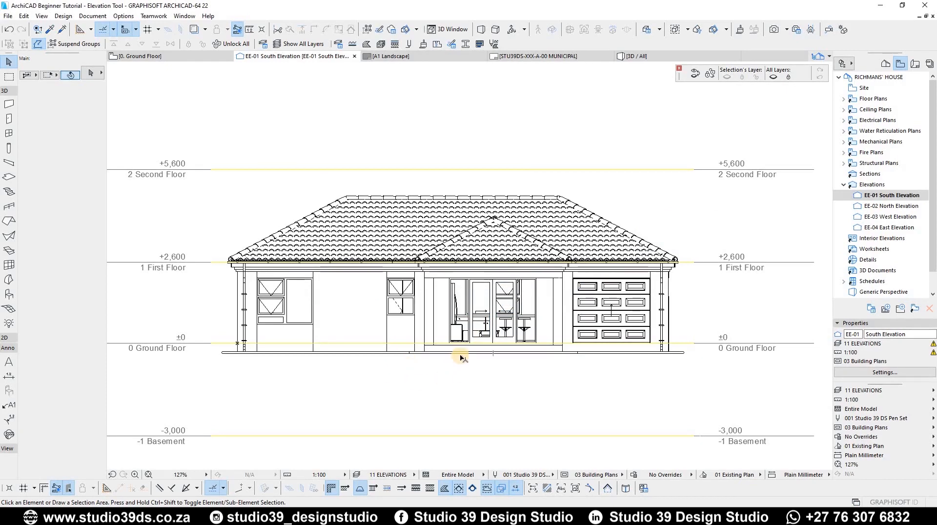
Return to the ground floor plan and draw a rectangular mesh around the whole house with the Mesh tool.
{"action": "key", "text": "F2"}
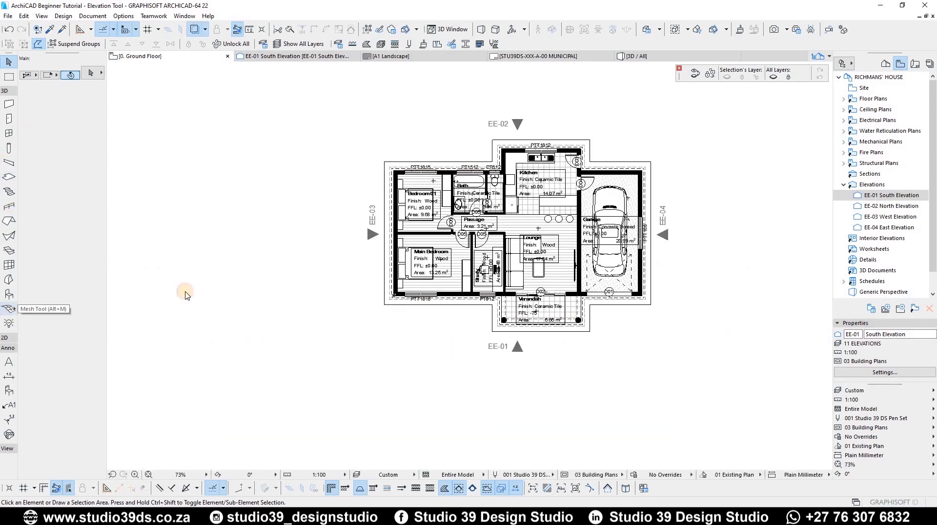
{"action": "key", "text": "alt+m"}
{"action": "left_click", "coordinate": [361, 104]}
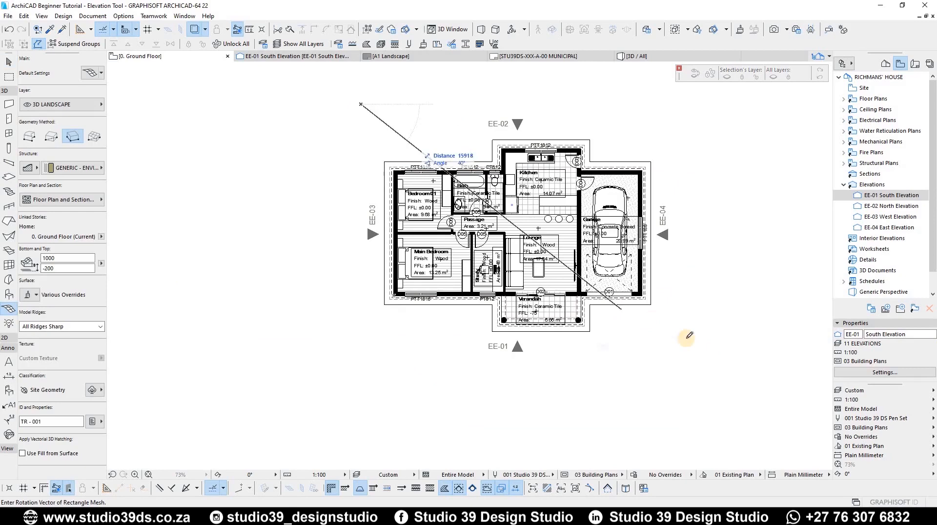
{"action": "left_click", "coordinate": [679, 105]}
{"action": "left_click", "coordinate": [680, 376]}
{"action": "key", "text": "Escape"}
Offset the four mesh edges so they align with the outermost outline around the house.
{"action": "double_click", "coordinate": [679, 293]}
{"action": "left_click", "coordinate": [172, 85]}
{"action": "left_click", "coordinate": [650, 305]}
{"action": "left_click", "coordinate": [597, 332]}
{"action": "left_click", "coordinate": [384, 162]}
{"action": "left_click", "coordinate": [589, 139]}
Offset all mesh edges outward by 2000 mm and cut the house's outer outline out of the mesh.
{"action": "left_click", "coordinate": [628, 139]}
{"action": "left_click", "coordinate": [186, 81]}
{"action": "type", "text": "2000"}
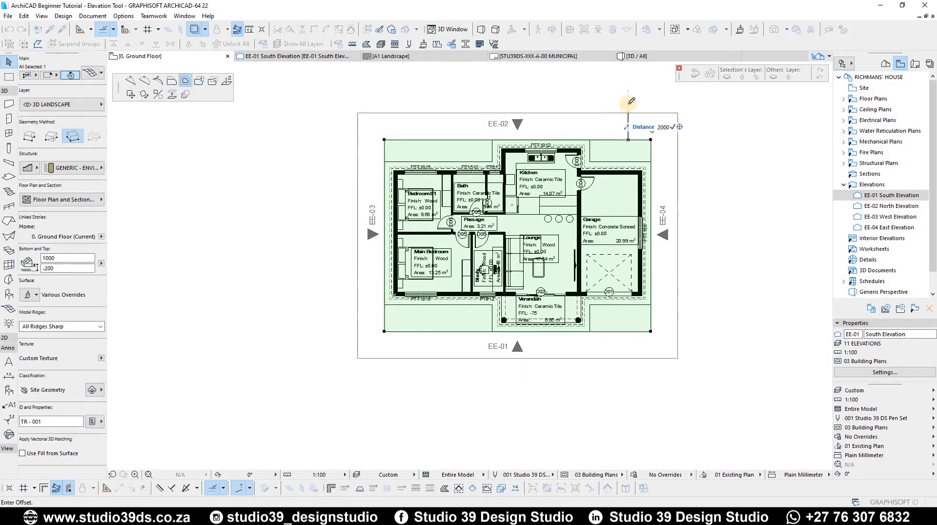
{"action": "key", "text": "Return"}
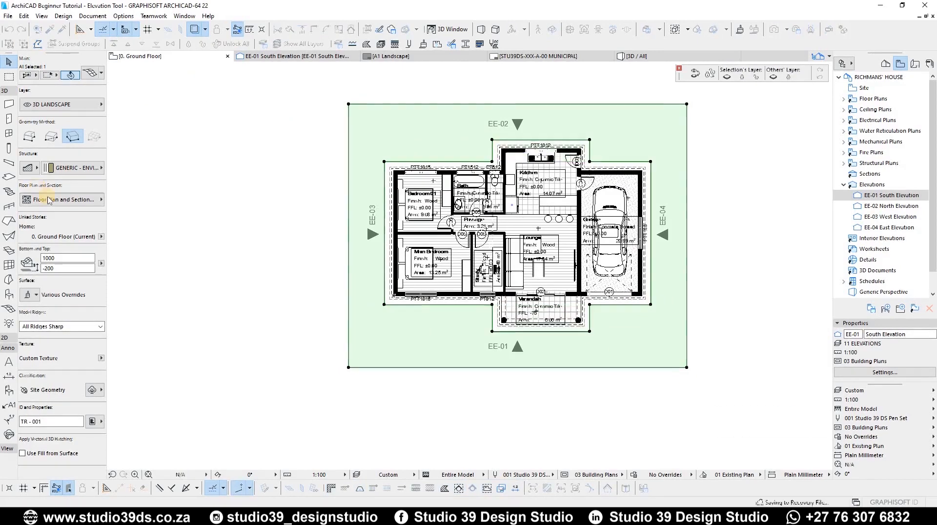
Edit the mesh's floor plan and section display so it shows a patterned cover fill on the plan.
{"action": "left_click", "coordinate": [49, 200]}
{"action": "left_click", "coordinate": [317, 228]}
{"action": "left_click", "coordinate": [317, 257]}
{"action": "left_click", "coordinate": [329, 257]}
{"action": "left_click", "coordinate": [318, 276]}
{"action": "left_click", "coordinate": [317, 286]}
{"action": "left_click", "coordinate": [318, 326]}
{"action": "left_click", "coordinate": [317, 335]}
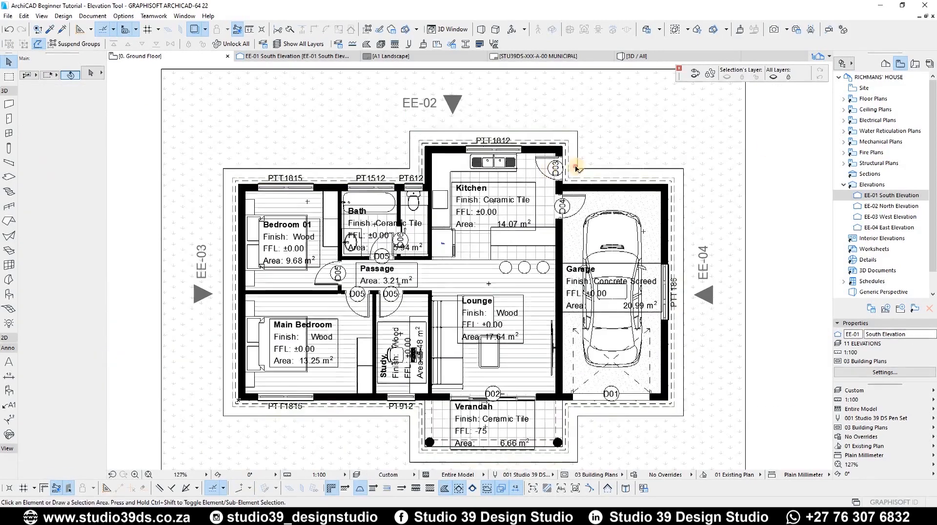
Give the paving slab around the house a Pavement 14 cover fill with a lighter grey cover fill pen.
{"action": "left_click", "coordinate": [63, 231]}
{"action": "left_click", "coordinate": [301, 328]}
{"action": "left_click", "coordinate": [318, 347]}
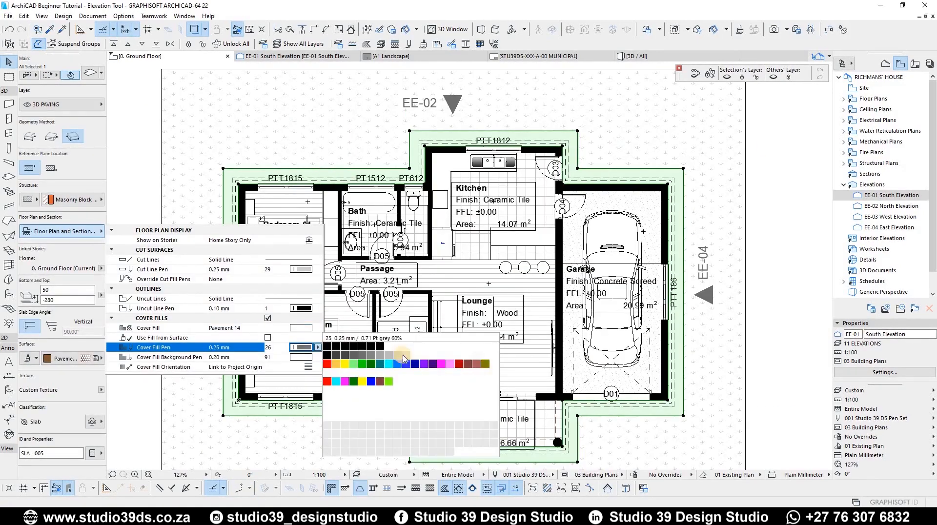
{"action": "left_click", "coordinate": [403, 358]}
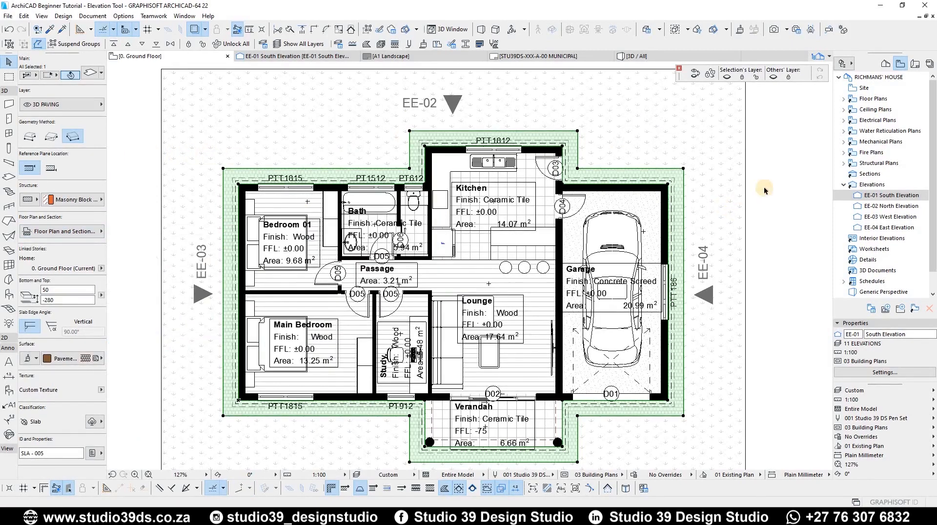
{"action": "key", "text": "Escape"}
{"action": "scroll", "coordinate": [433, 163], "scroll_direction": "down", "scroll_amount": 4}
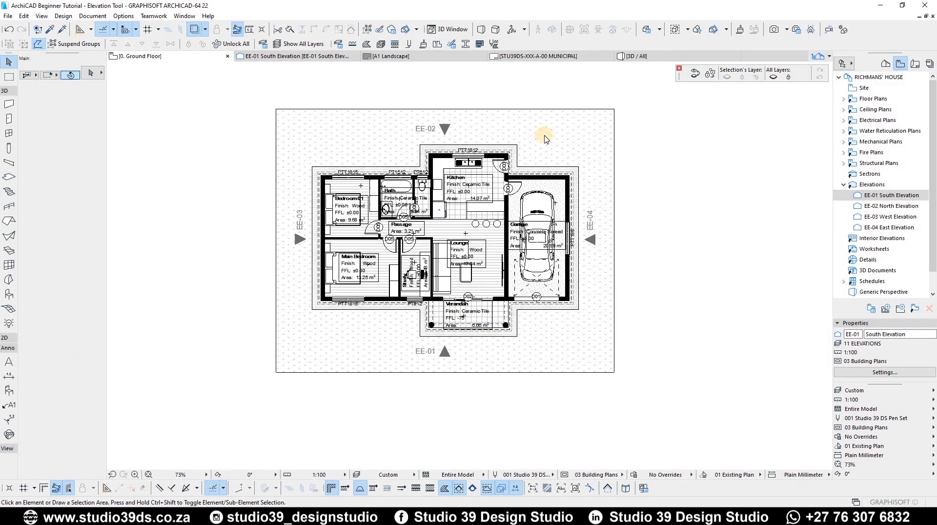
Select the landscape mesh on the plan and check its inner edge against the paving around the verandah.
{"action": "left_click", "coordinate": [548, 138]}
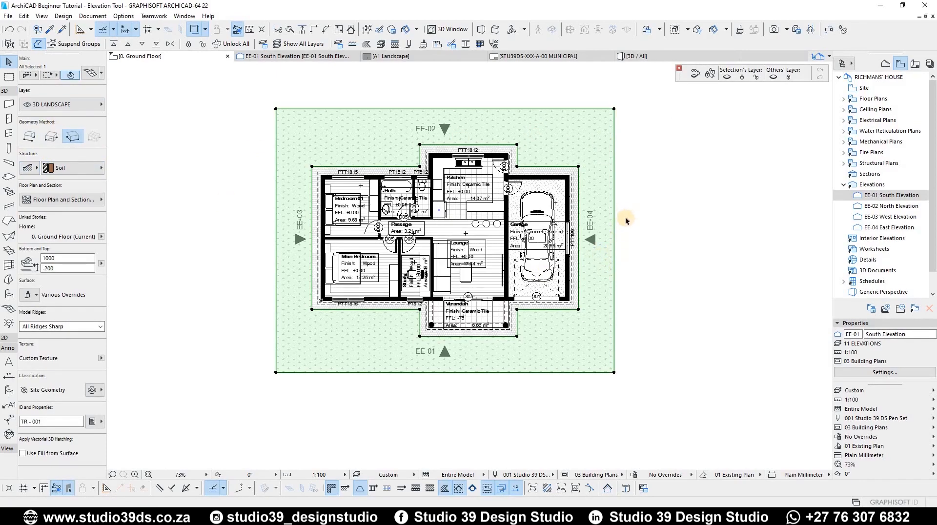
{"action": "scroll", "coordinate": [523, 336], "scroll_direction": "up", "scroll_amount": 5}
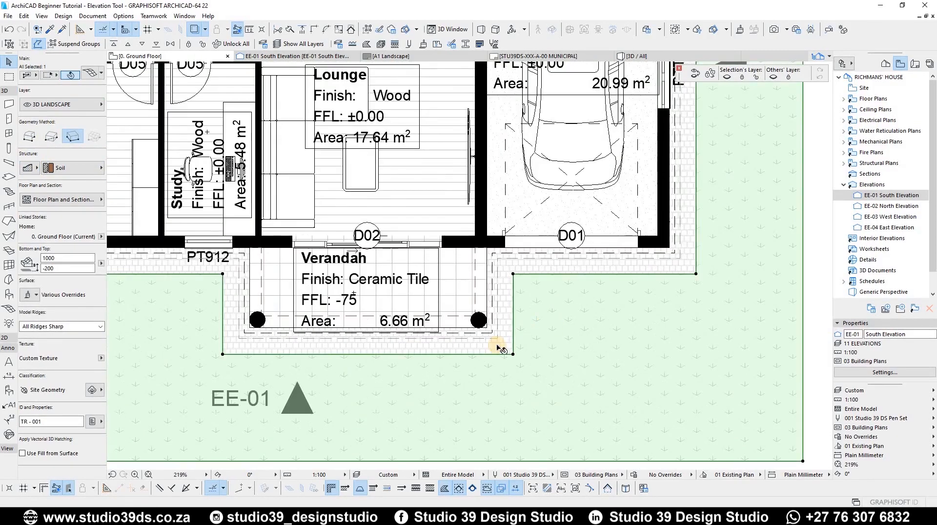
{"action": "scroll", "coordinate": [505, 336], "scroll_direction": "down", "scroll_amount": 1}
{"action": "scroll", "coordinate": [506, 337], "scroll_direction": "up", "scroll_amount": 4}
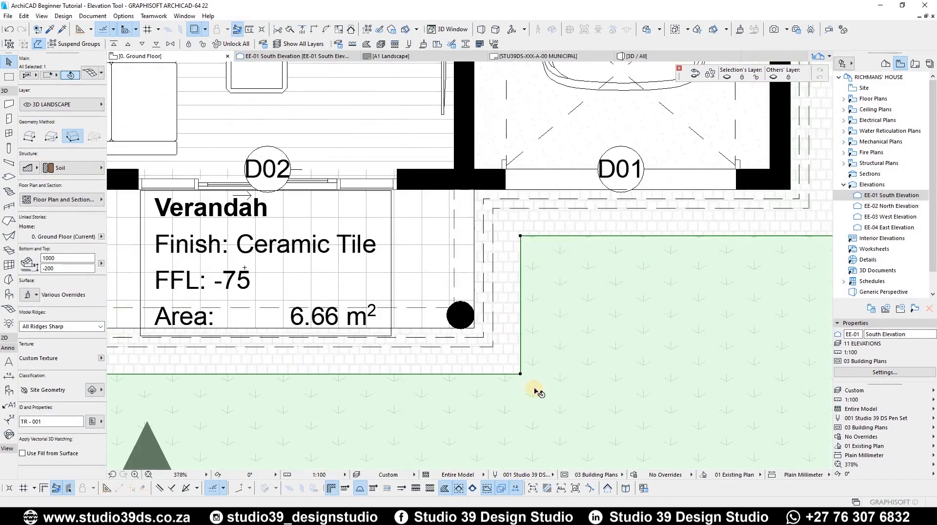
{"action": "left_click", "coordinate": [522, 342]}
{"action": "scroll", "coordinate": [521, 312], "scroll_direction": "down", "scroll_amount": 7}
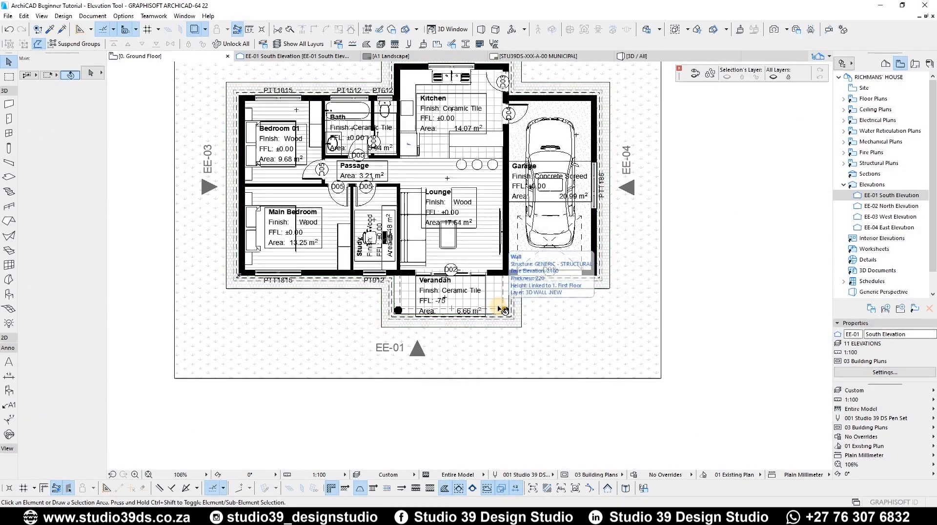
Show the model in 3D and set the landscape mesh's lower elevation value to -300 so it sits below the paving.
{"action": "key", "text": "F3"}
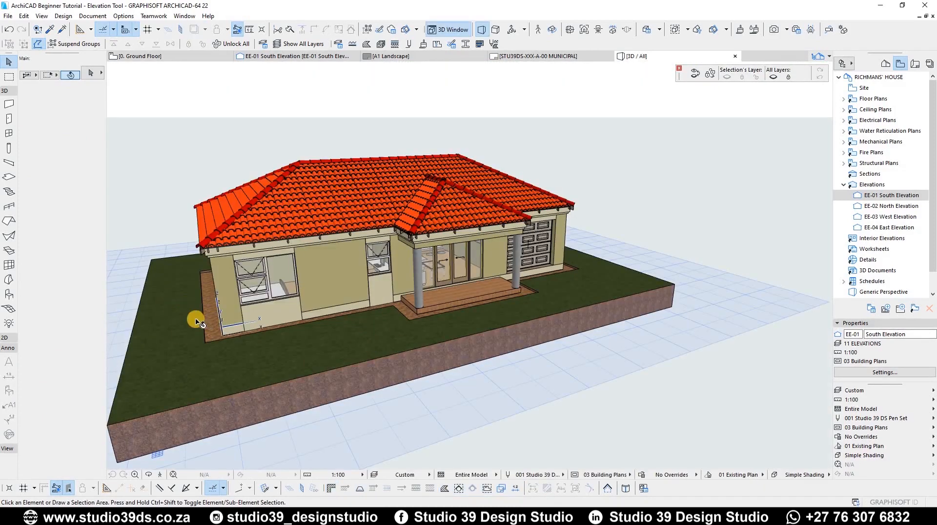
{"action": "left_click", "coordinate": [453, 428]}
{"action": "left_click", "coordinate": [441, 447]}
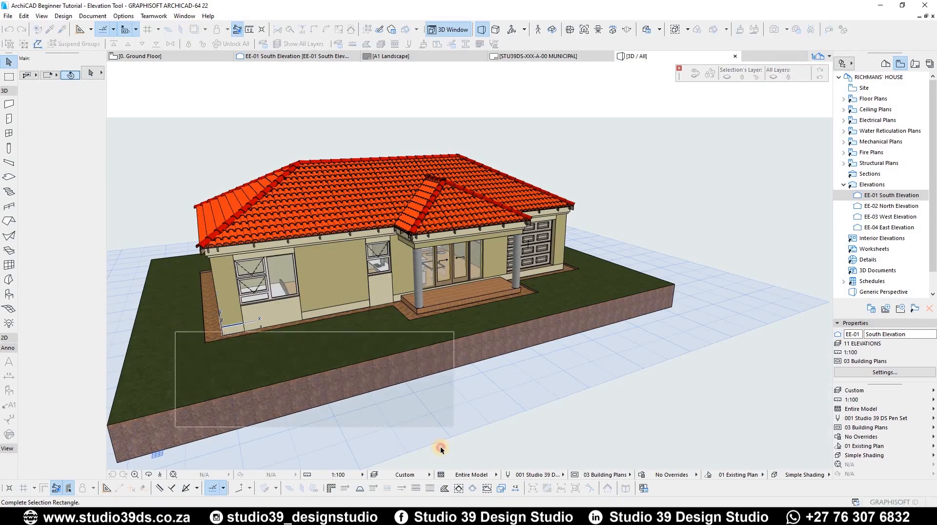
{"action": "scroll", "coordinate": [200, 320], "scroll_direction": "up", "scroll_amount": 8}
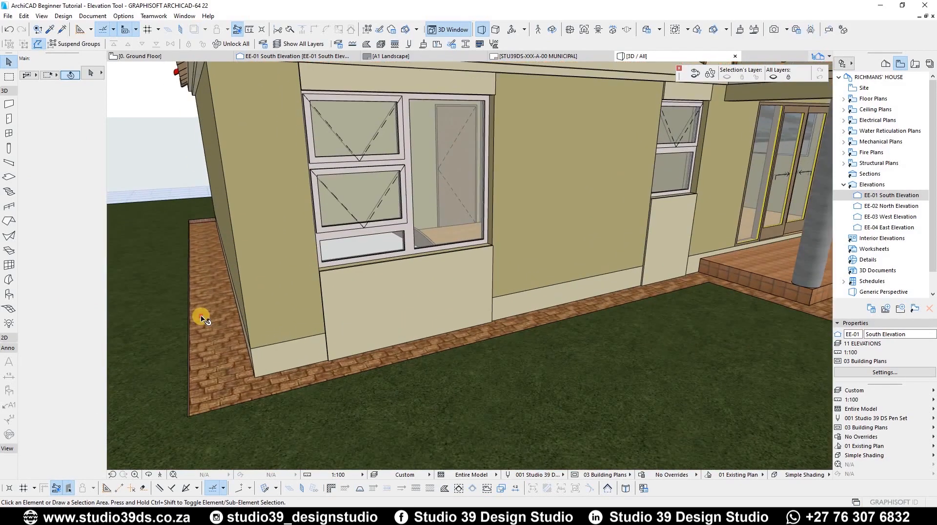
{"action": "left_click", "coordinate": [185, 366]}
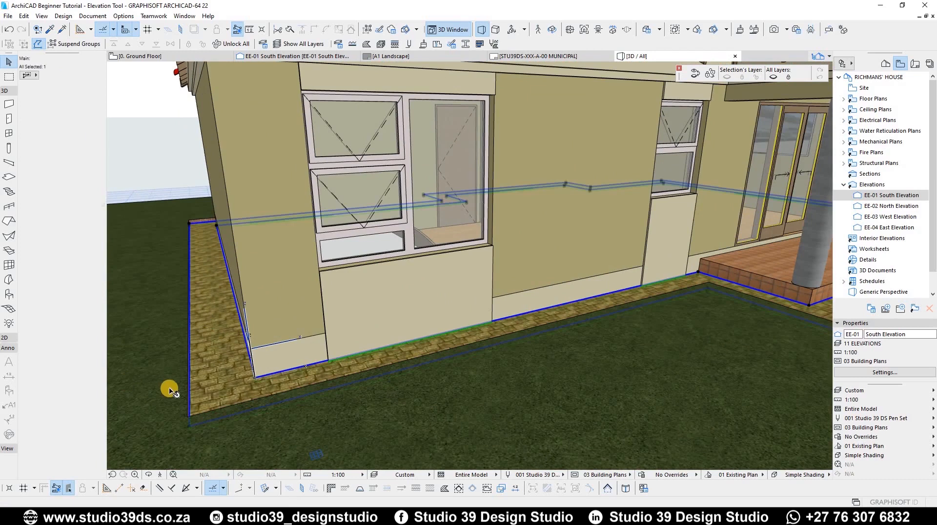
{"action": "left_click", "coordinate": [157, 380]}
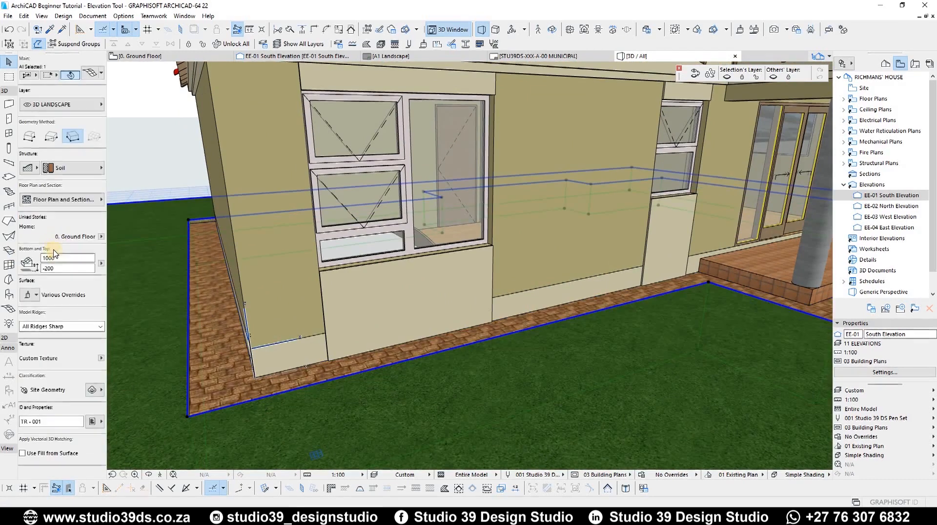
{"action": "left_click_drag", "start_coordinate": [61, 268], "coordinate": [2, 265]}
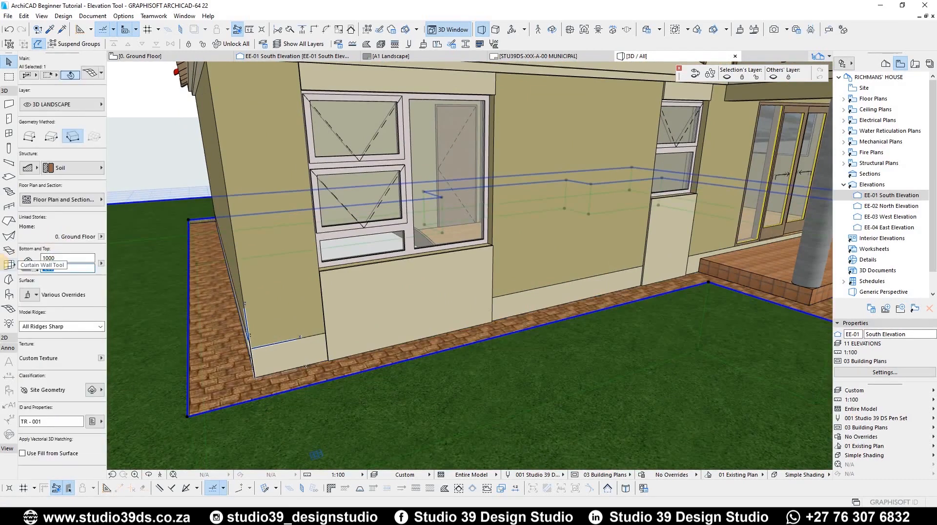
{"action": "type", "text": "-300"}
{"action": "key", "text": "Return"}
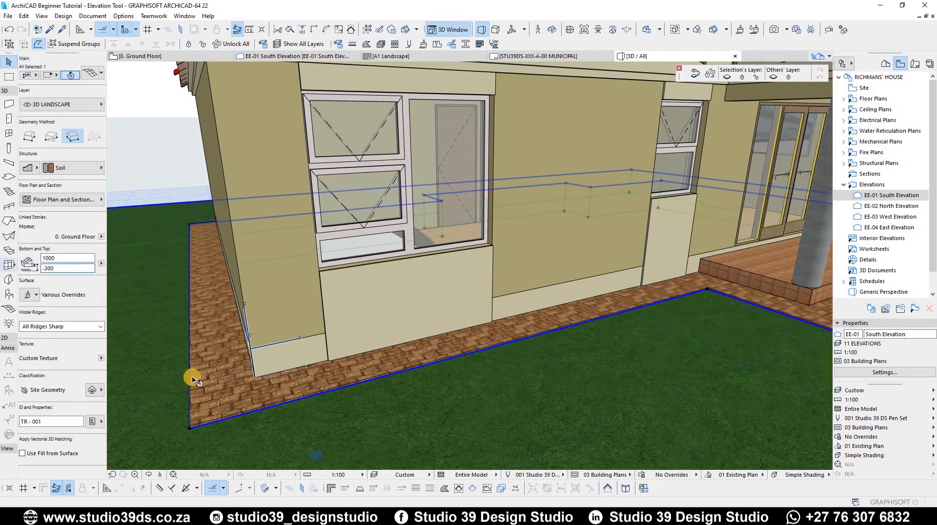
{"action": "key", "text": "Escape"}
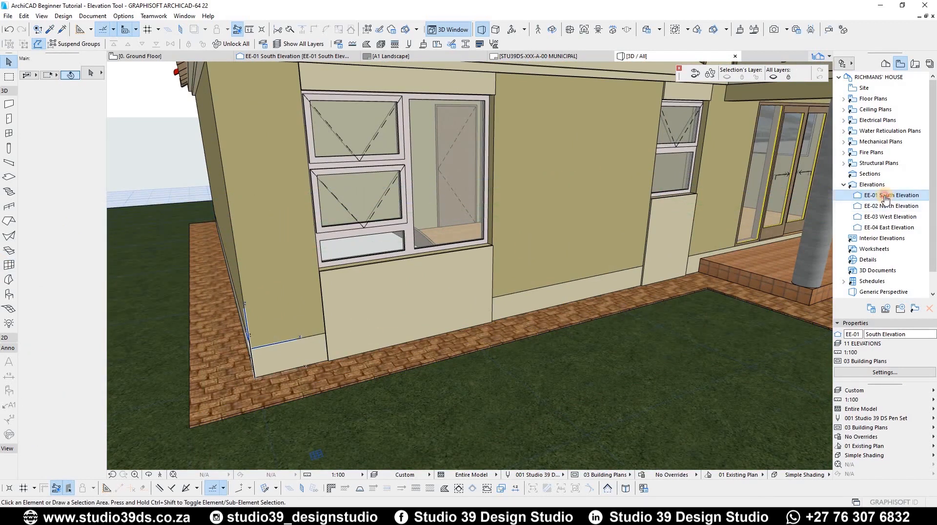
Open the EE-01 South Elevation and check how the ground mesh displays beneath the house.
{"action": "double_click", "coordinate": [885, 195]}
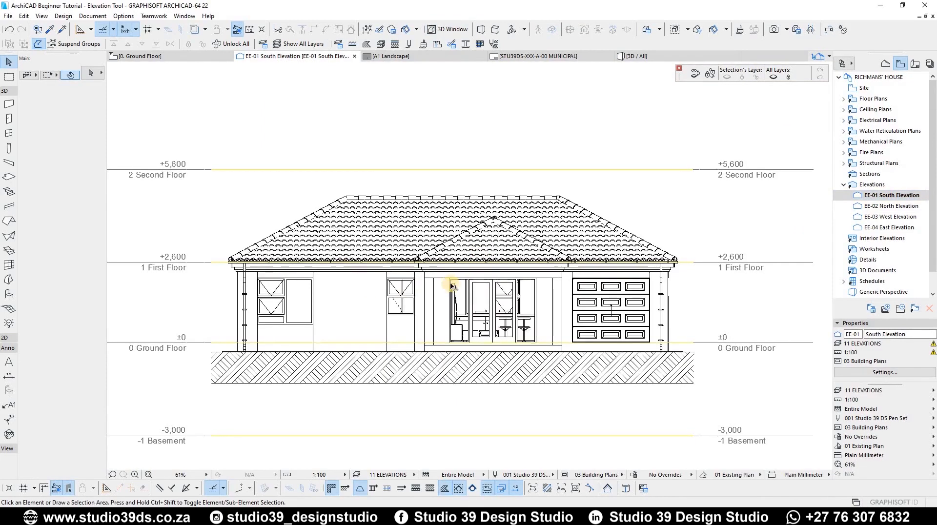
{"action": "scroll", "coordinate": [356, 293], "scroll_direction": "down", "scroll_amount": 3}
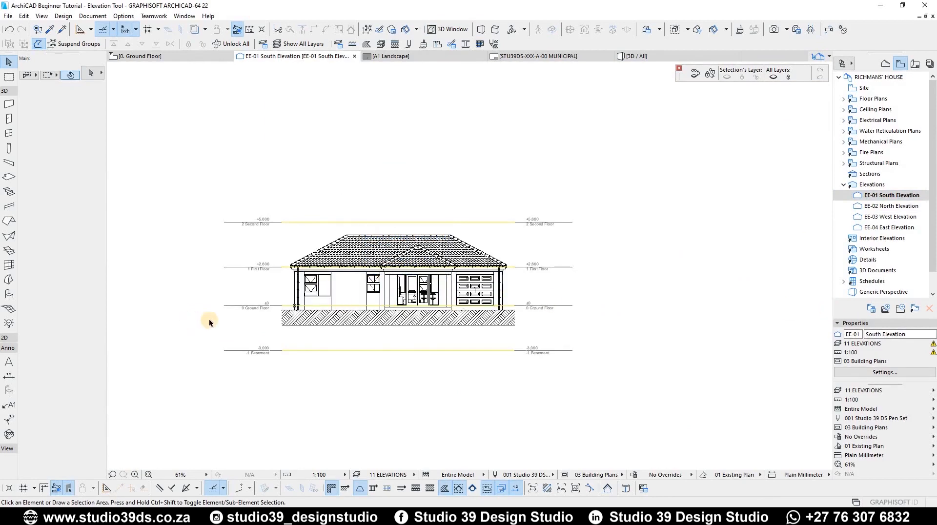
{"action": "scroll", "coordinate": [251, 319], "scroll_direction": "up", "scroll_amount": 3}
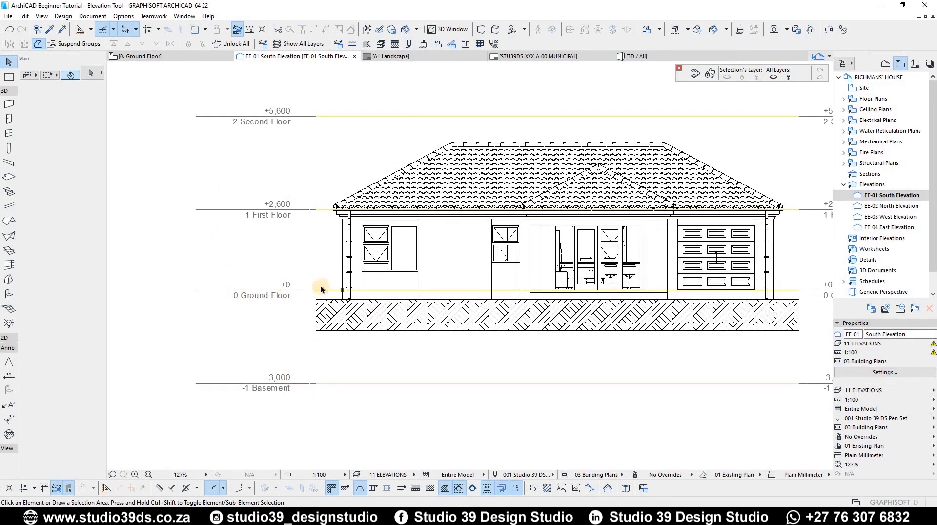
Show the project's story list and open the Story Settings from the Ground Floor.
{"action": "left_click", "coordinate": [885, 64]}
{"action": "scroll", "coordinate": [892, 122], "scroll_direction": "up", "scroll_amount": 2}
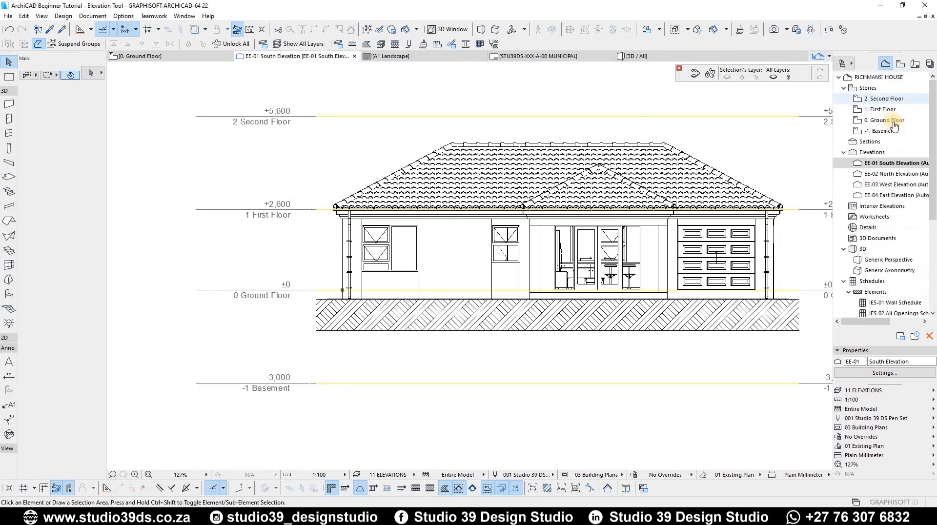
{"action": "right_click", "coordinate": [891, 120]}
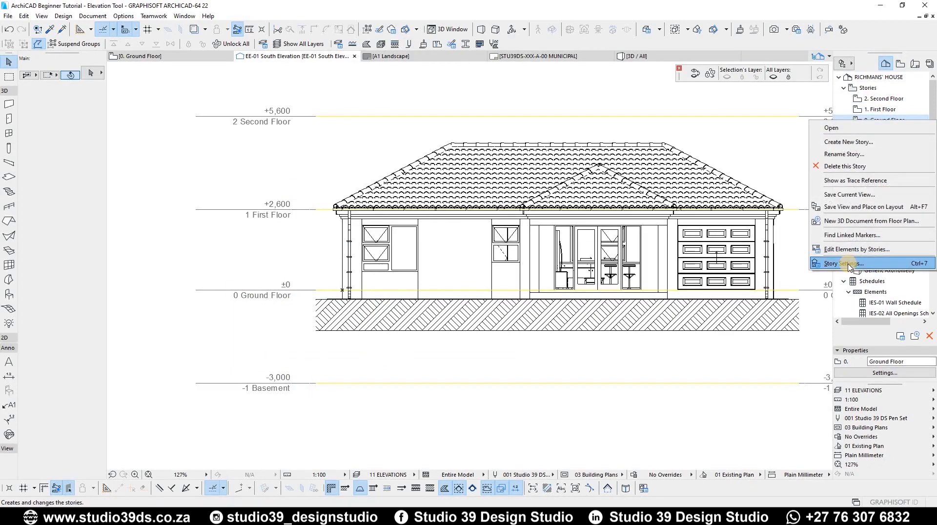
{"action": "left_click", "coordinate": [866, 88]}
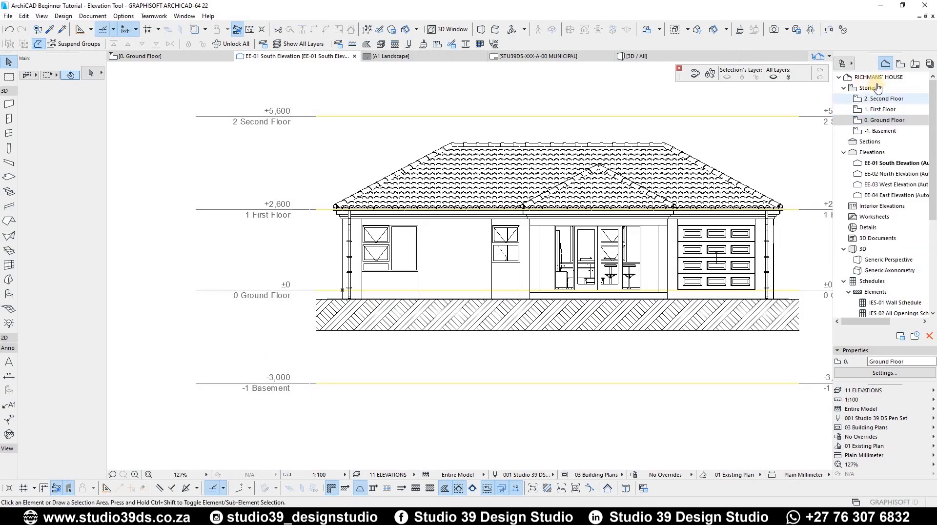
{"action": "left_click", "coordinate": [879, 124]}
{"action": "right_click", "coordinate": [891, 120]}
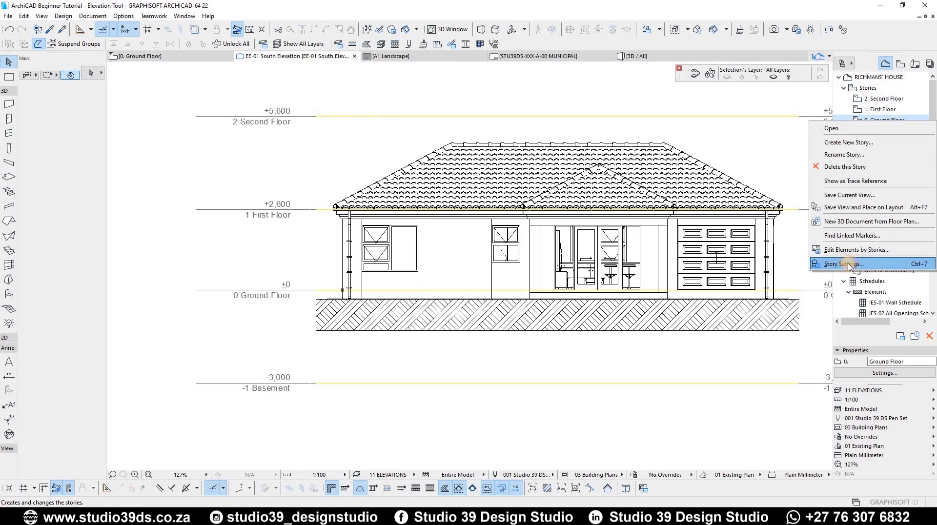
{"action": "left_click", "coordinate": [842, 264]}
Review the Elevation and Height to Next values of the four stories in Story Settings, and close without changes.
{"action": "left_click", "coordinate": [727, 198]}
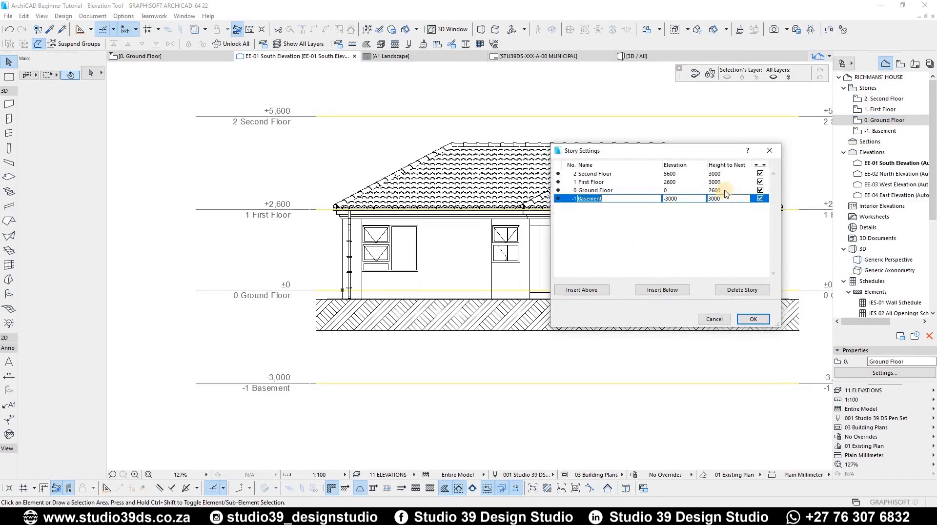
{"action": "left_click", "coordinate": [725, 182]}
{"action": "left_click", "coordinate": [729, 174]}
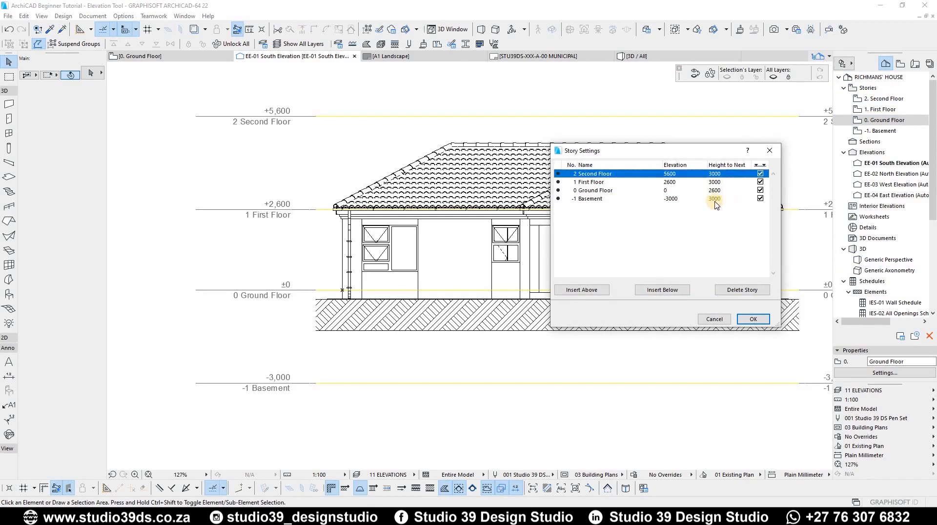
{"action": "left_click", "coordinate": [695, 174]}
{"action": "left_click_drag", "start_coordinate": [614, 176], "coordinate": [616, 179]}
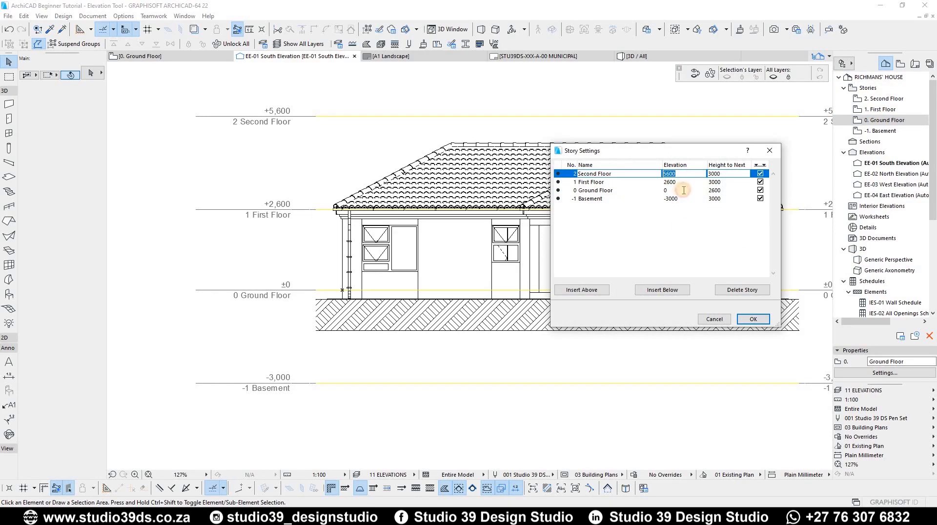
{"action": "left_click", "coordinate": [683, 191]}
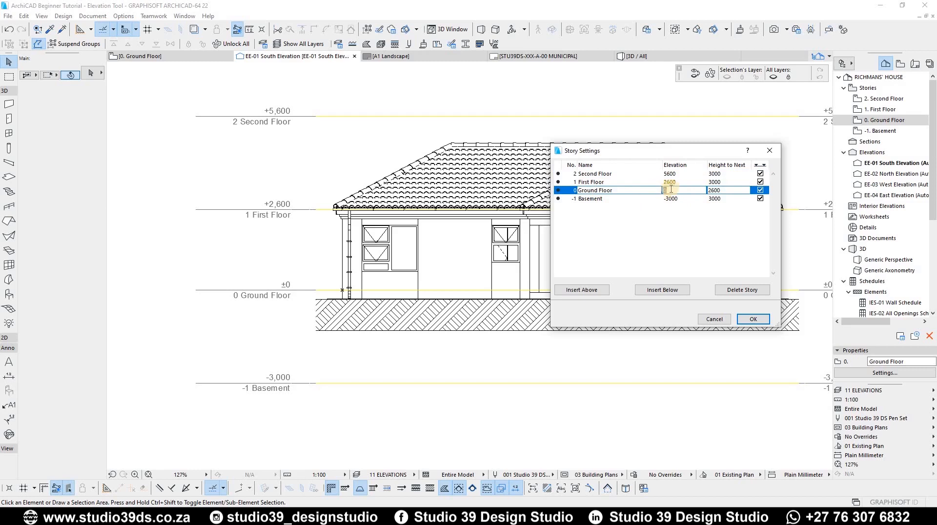
{"action": "left_click", "coordinate": [674, 189]}
{"action": "left_click", "coordinate": [683, 199]}
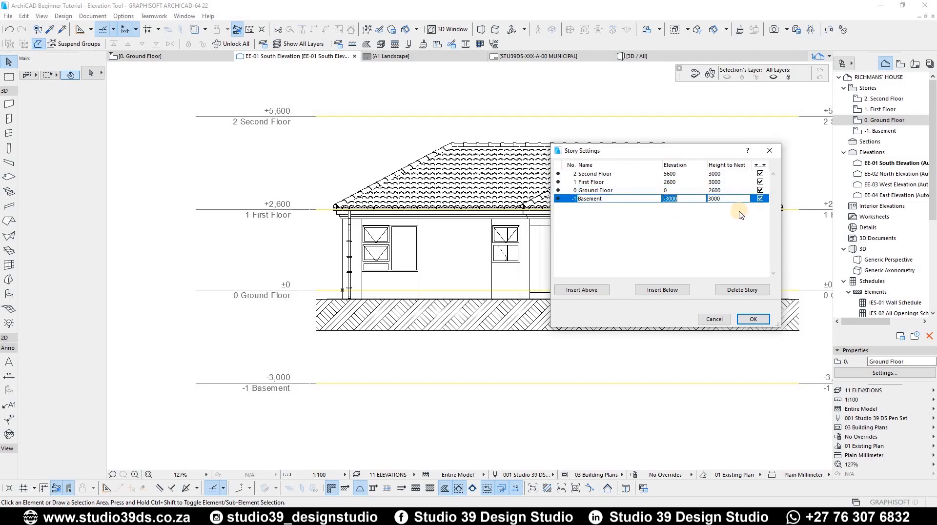
{"action": "key", "text": "Tab"}
{"action": "left_click", "coordinate": [728, 182]}
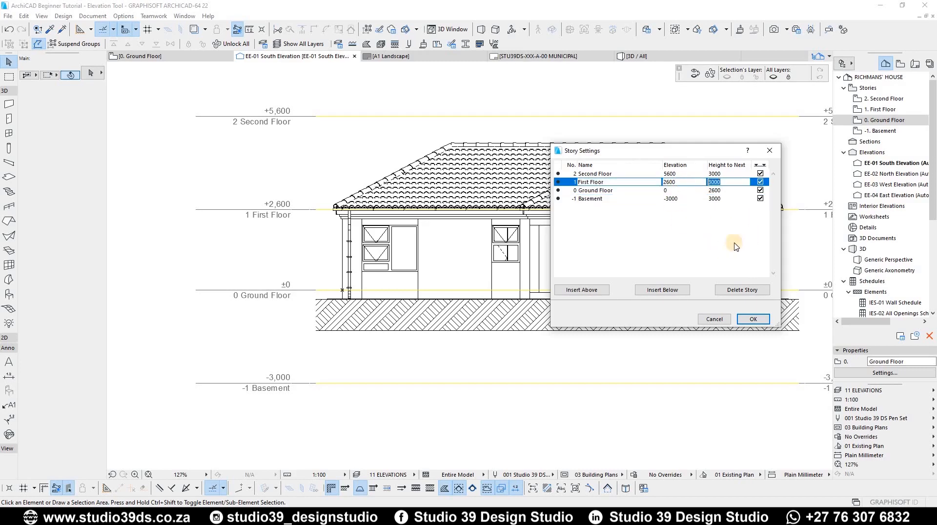
{"action": "left_click", "coordinate": [713, 319]}
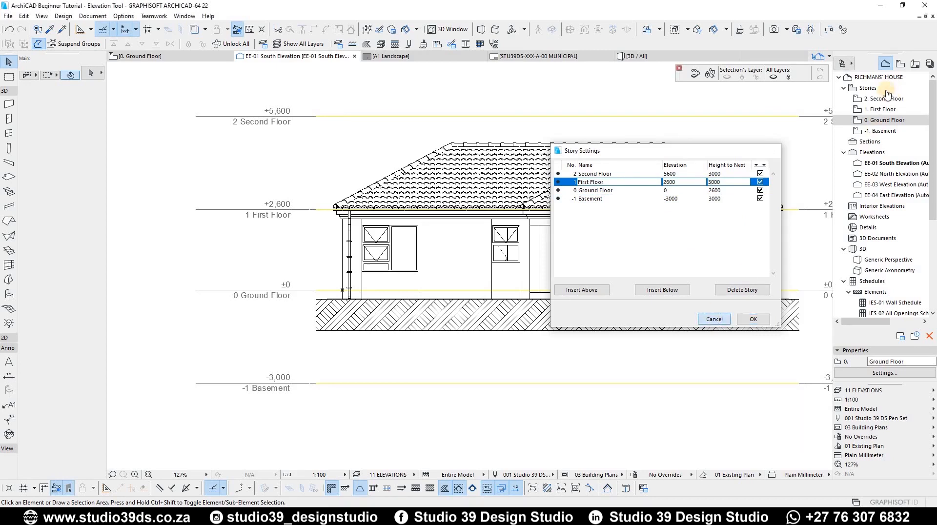
Return to the list of saved views and examine the story level markers beside the south elevation.
{"action": "left_click", "coordinate": [900, 63]}
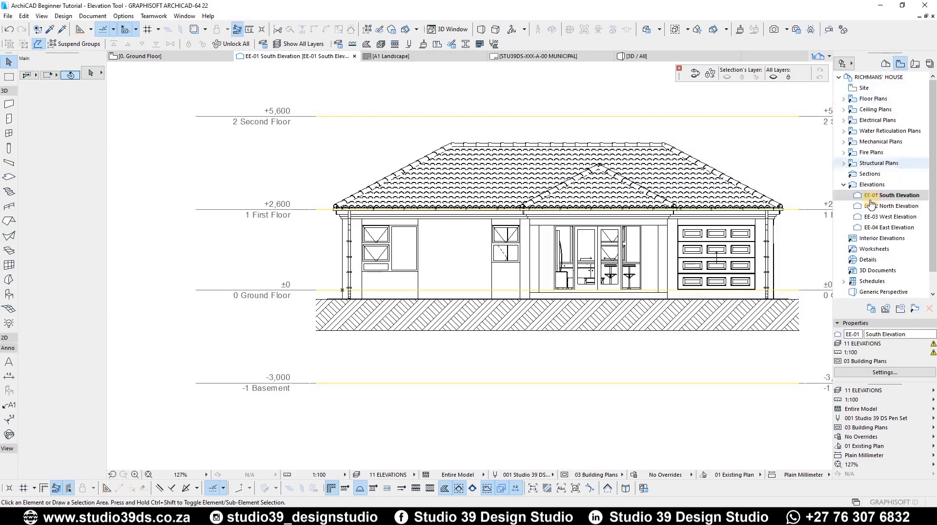
{"action": "left_click", "coordinate": [230, 373]}
{"action": "scroll", "coordinate": [220, 392], "scroll_direction": "up", "scroll_amount": 2}
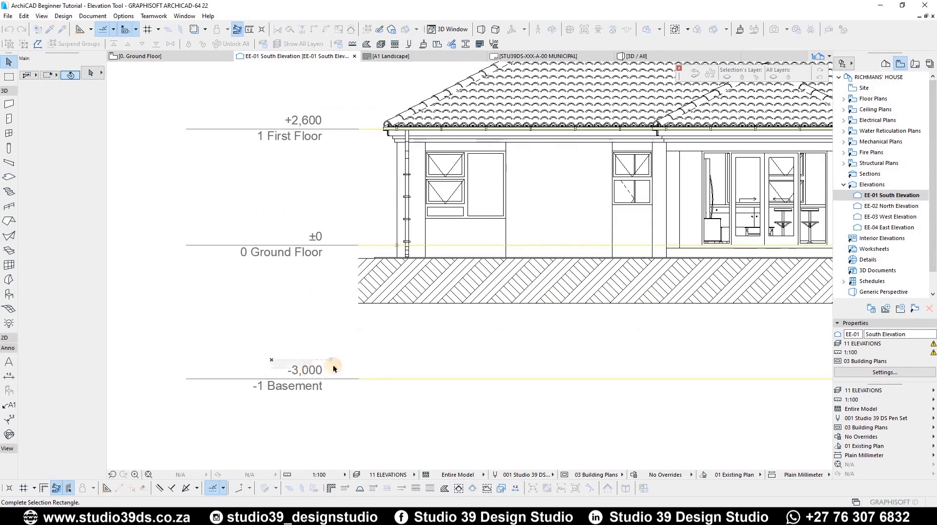
{"action": "left_click", "coordinate": [332, 367]}
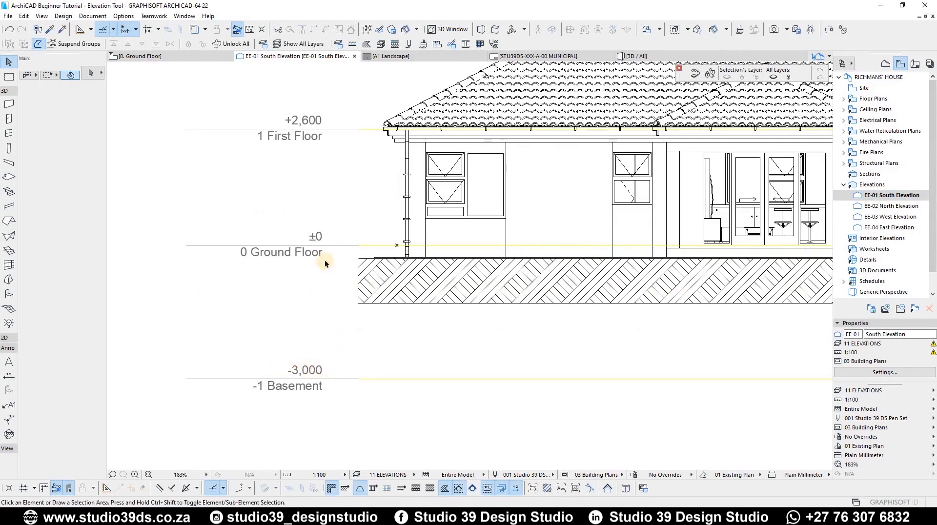
{"action": "scroll", "coordinate": [360, 206], "scroll_direction": "down", "scroll_amount": 3}
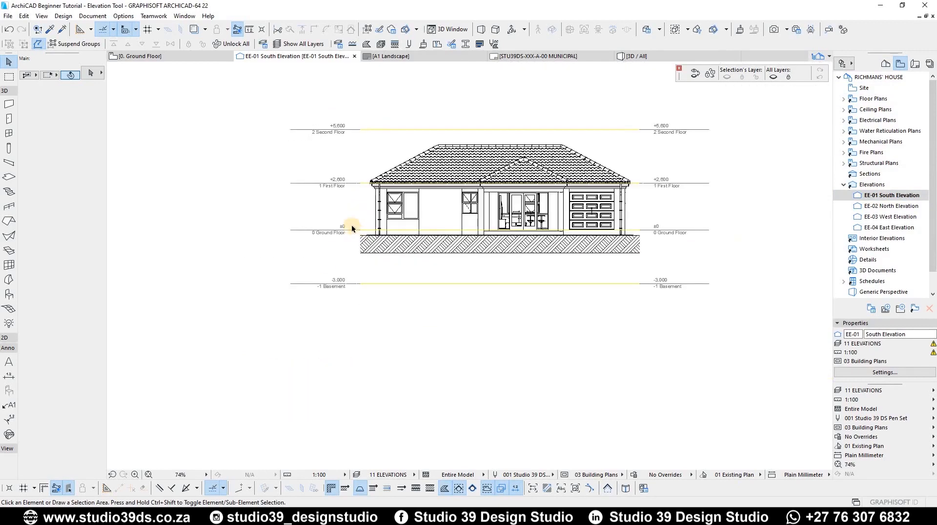
{"action": "scroll", "coordinate": [382, 189], "scroll_direction": "up", "scroll_amount": 4}
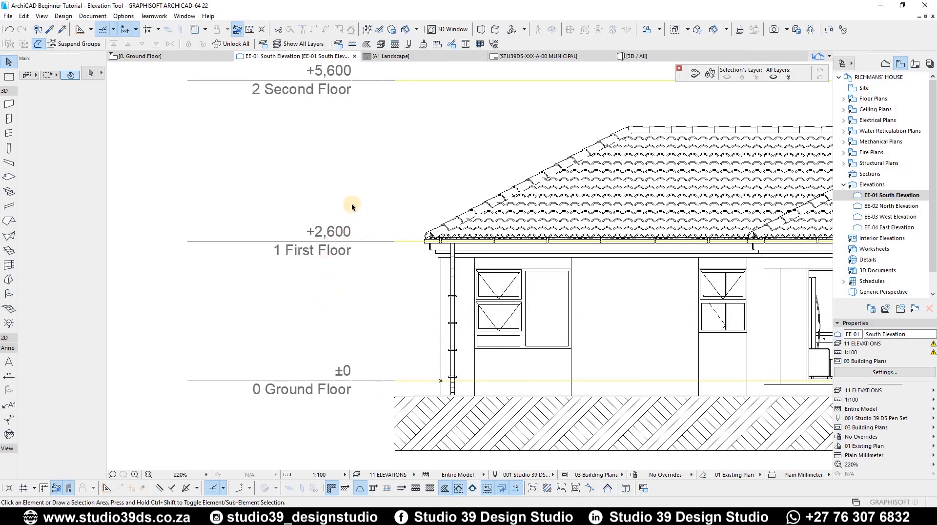
{"action": "scroll", "coordinate": [351, 203], "scroll_direction": "down", "scroll_amount": 2}
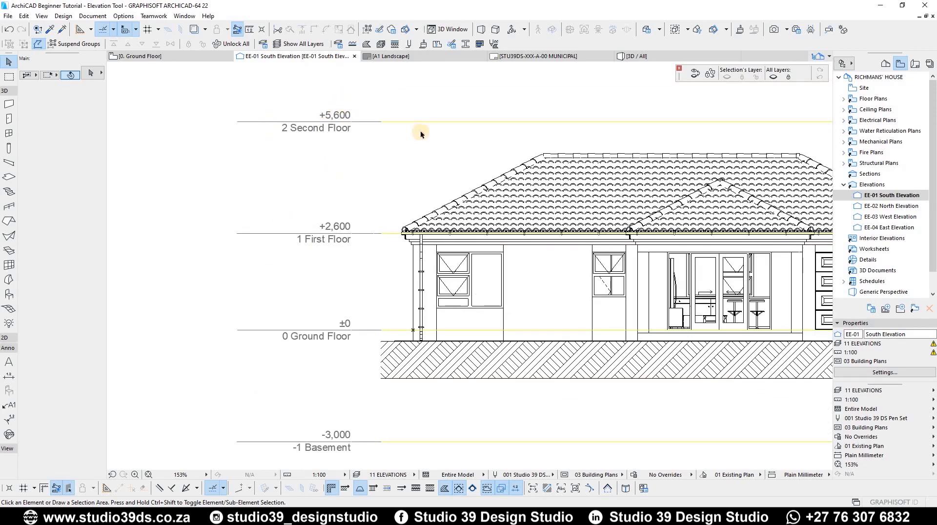
Compare the First Floor and Second Floor level lines with the south elevation's eaves and roof ridge.
{"action": "scroll", "coordinate": [351, 117], "scroll_direction": "up", "scroll_amount": 5}
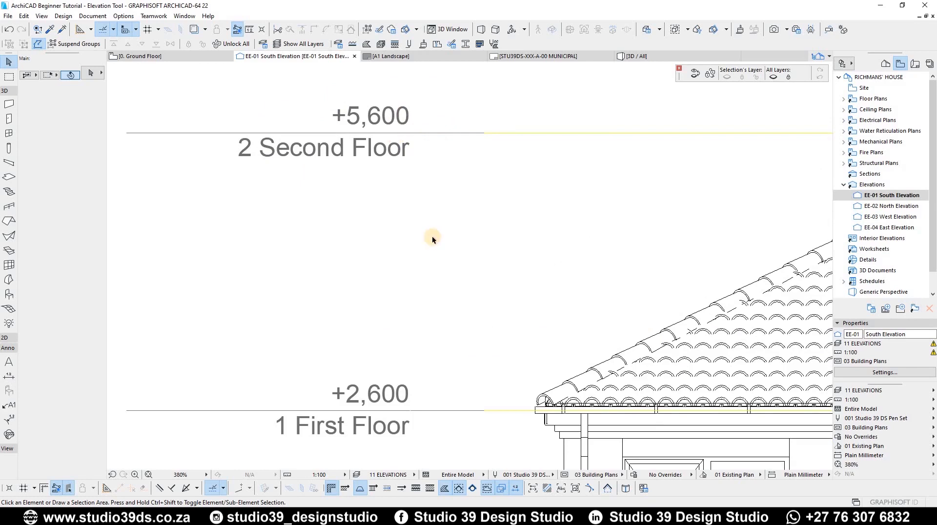
{"action": "scroll", "coordinate": [393, 146], "scroll_direction": "down", "scroll_amount": 4}
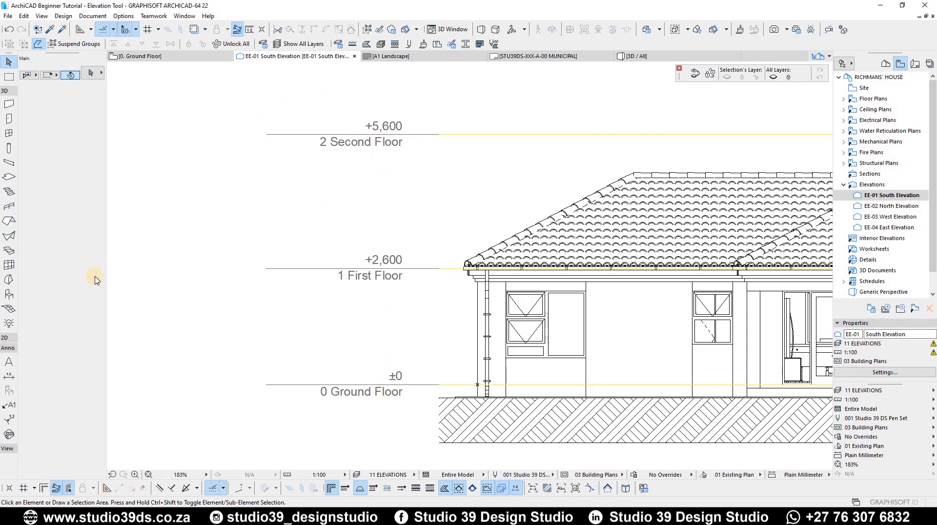
{"action": "left_click", "coordinate": [280, 216]}
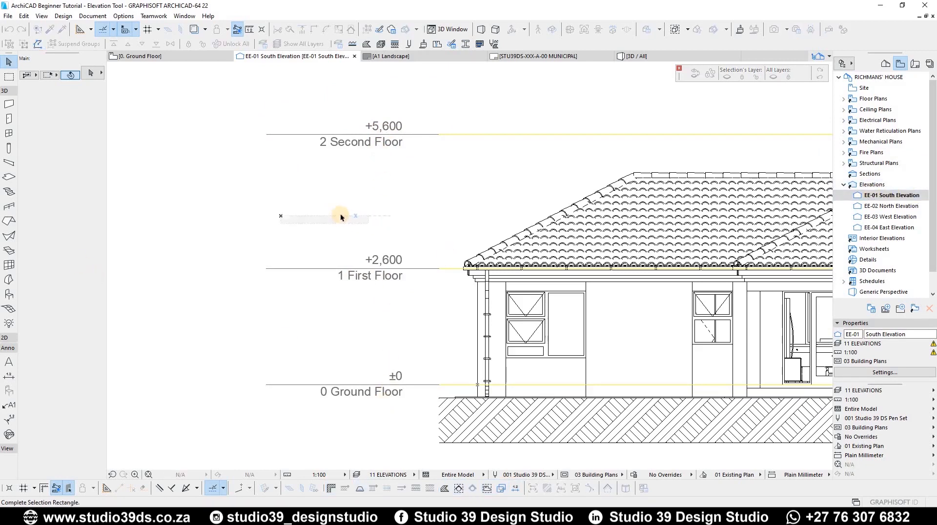
{"action": "scroll", "coordinate": [342, 216], "scroll_direction": "down", "scroll_amount": 5}
{"action": "left_click", "coordinate": [326, 225]}
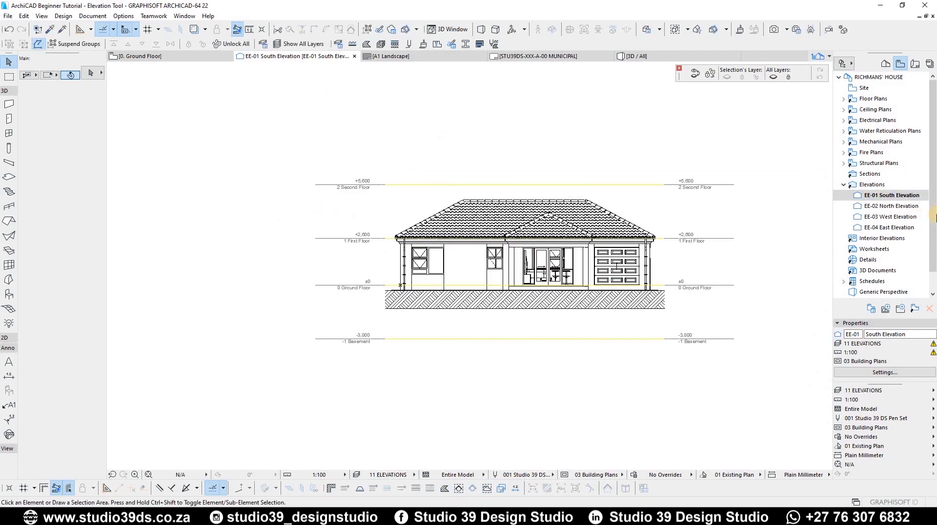
Reopen the EE-01 South Elevation and examine the interior objects showing through the central glass doors.
{"action": "left_click", "coordinate": [875, 196]}
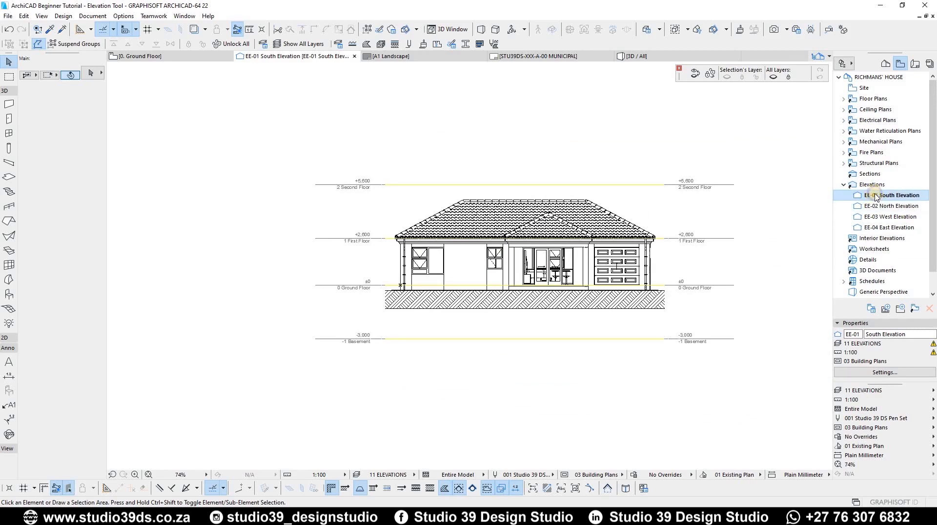
{"action": "right_click", "coordinate": [875, 196]}
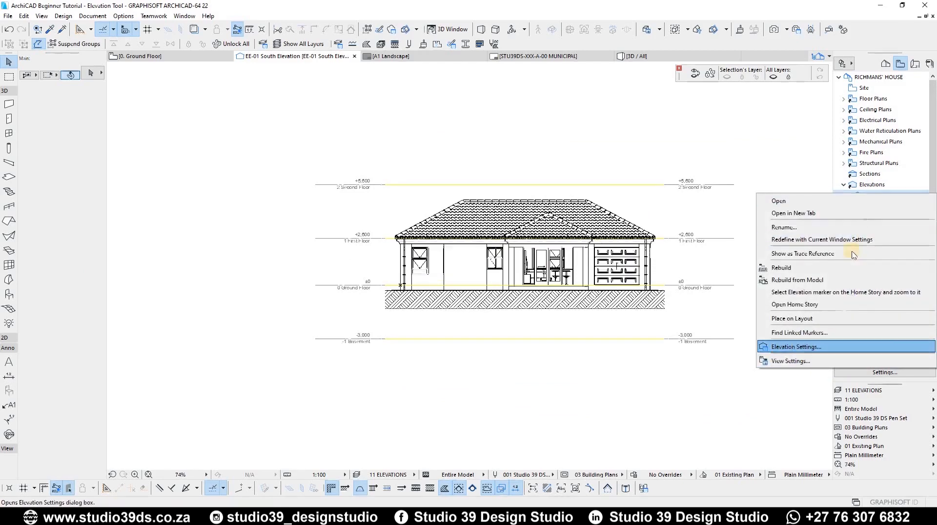
{"action": "left_click", "coordinate": [778, 201]}
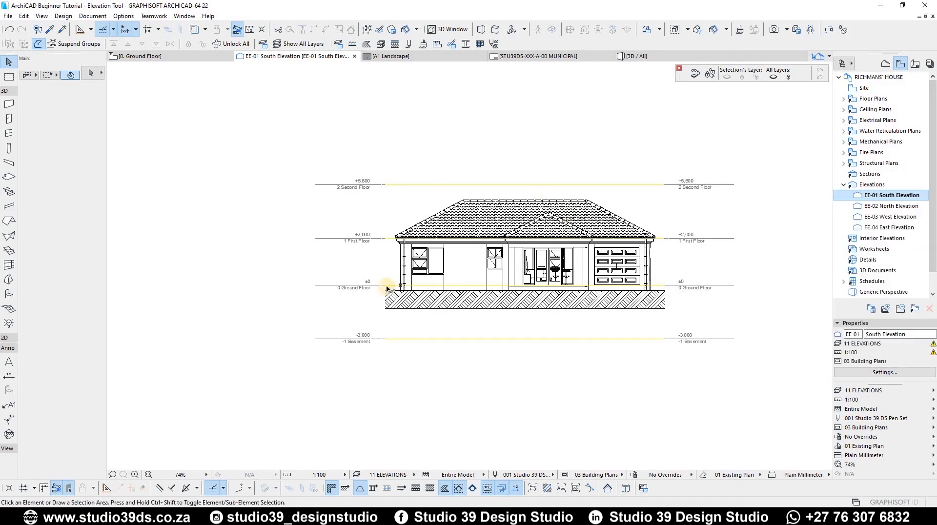
{"action": "scroll", "coordinate": [475, 292], "scroll_direction": "up", "scroll_amount": 3}
{"action": "scroll", "coordinate": [717, 213], "scroll_direction": "up", "scroll_amount": 3}
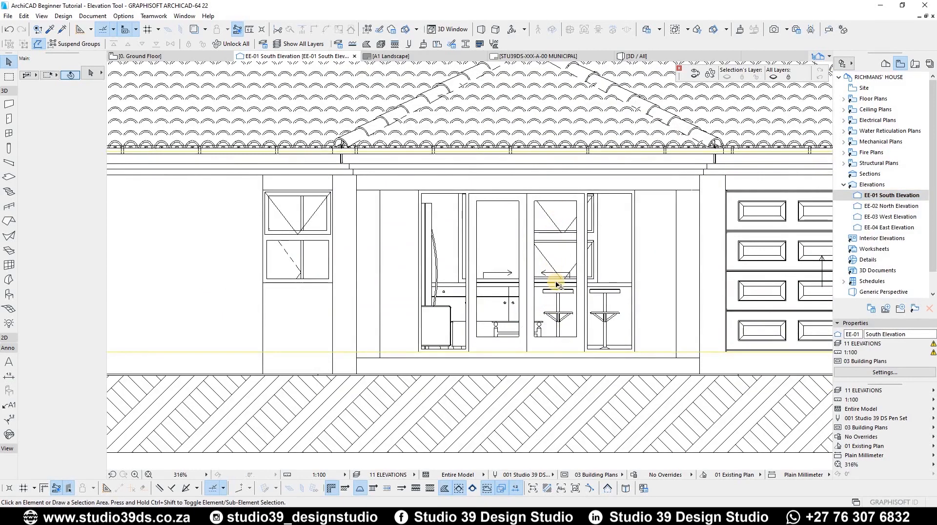
{"action": "scroll", "coordinate": [554, 303], "scroll_direction": "up", "scroll_amount": 3}
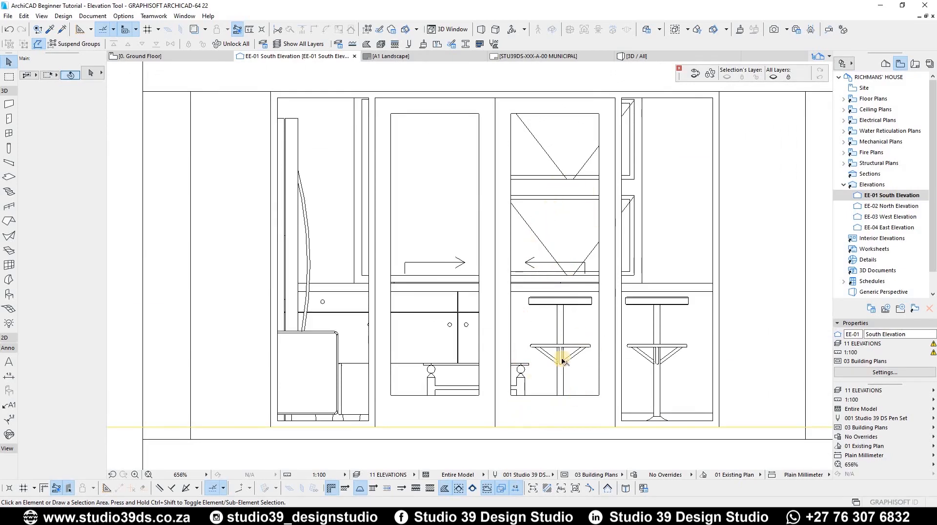
{"action": "scroll", "coordinate": [493, 307], "scroll_direction": "down", "scroll_amount": 5}
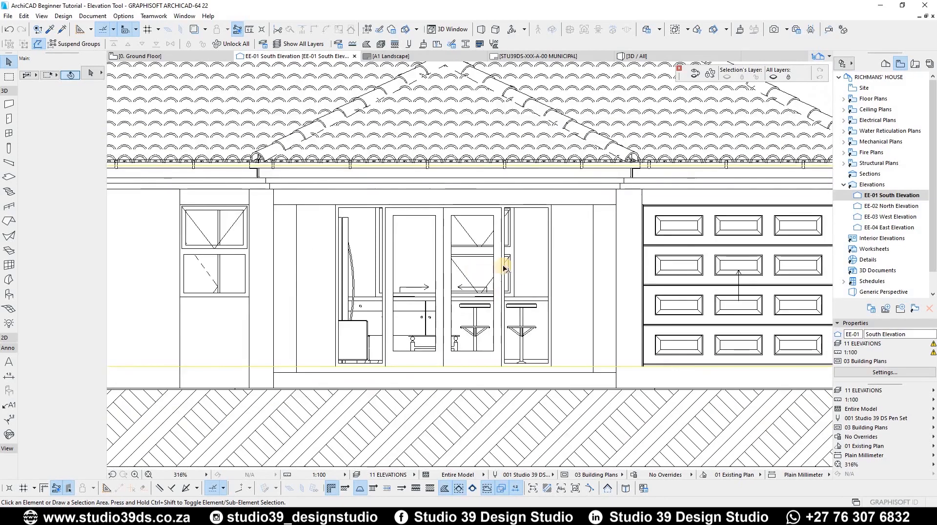
{"action": "scroll", "coordinate": [325, 248], "scroll_direction": "down", "scroll_amount": 2}
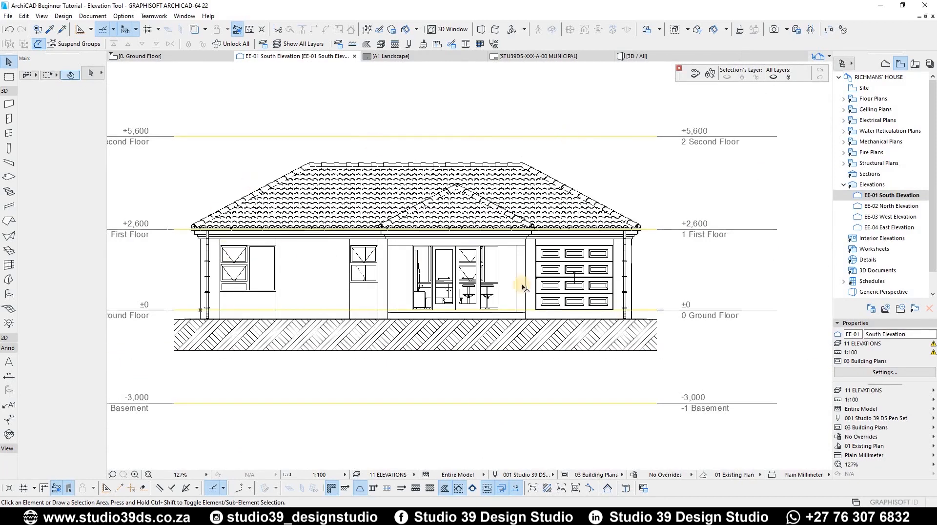
Open the Elevation Settings of EE-01 South Elevation and review its reference ID, name, marker type and marker reference options.
{"action": "right_click", "coordinate": [901, 196]}
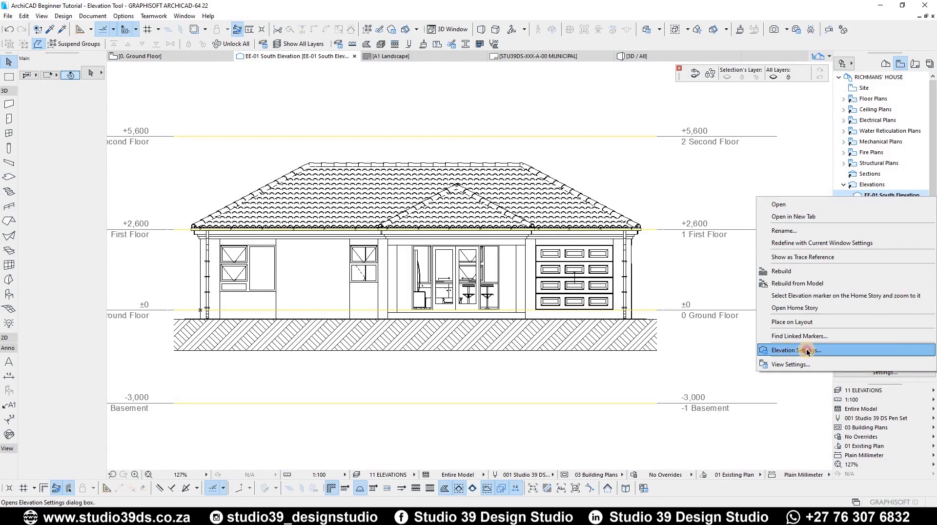
{"action": "left_click", "coordinate": [807, 351]}
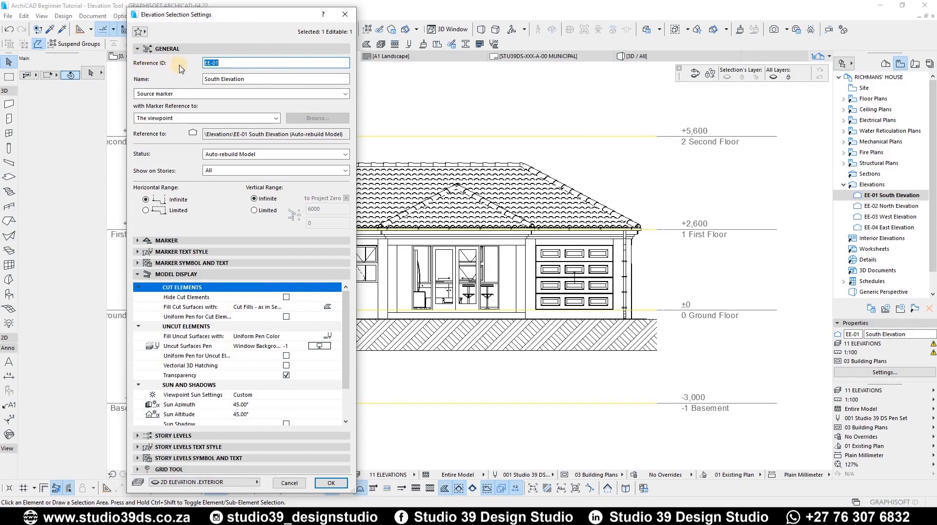
{"action": "left_click", "coordinate": [224, 64]}
{"action": "left_click", "coordinate": [263, 80]}
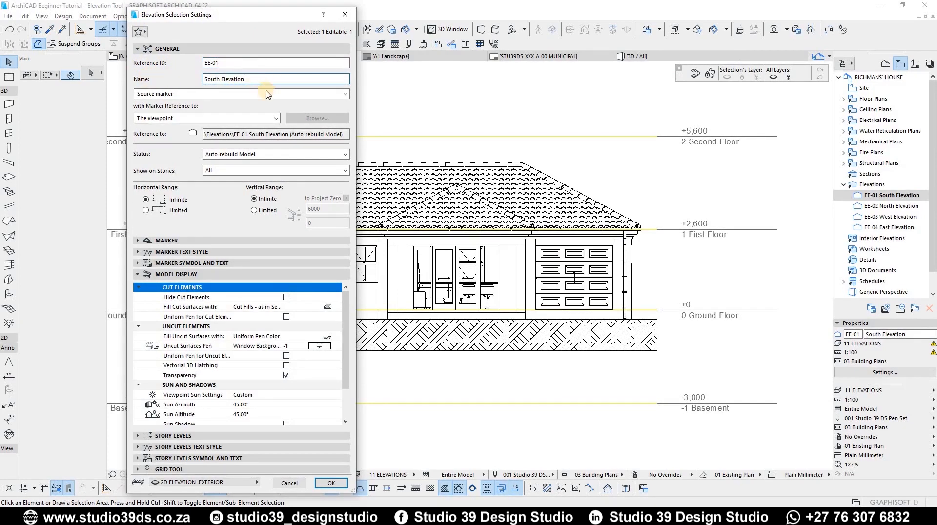
{"action": "left_click", "coordinate": [199, 94]}
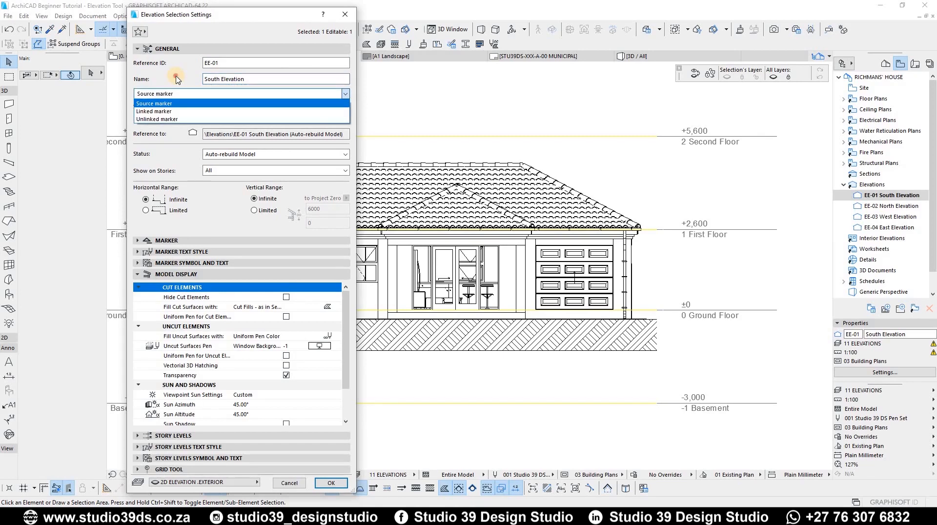
{"action": "left_click", "coordinate": [198, 101]}
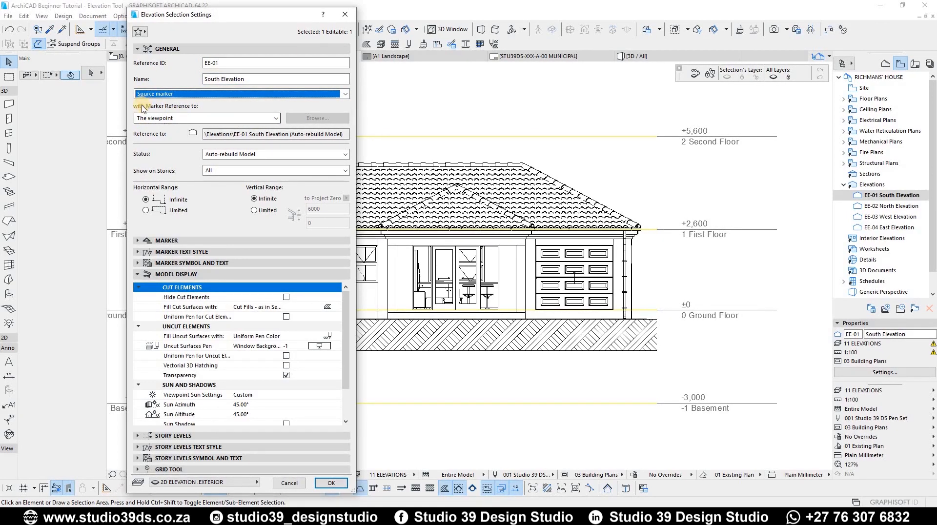
{"action": "left_click", "coordinate": [209, 118]}
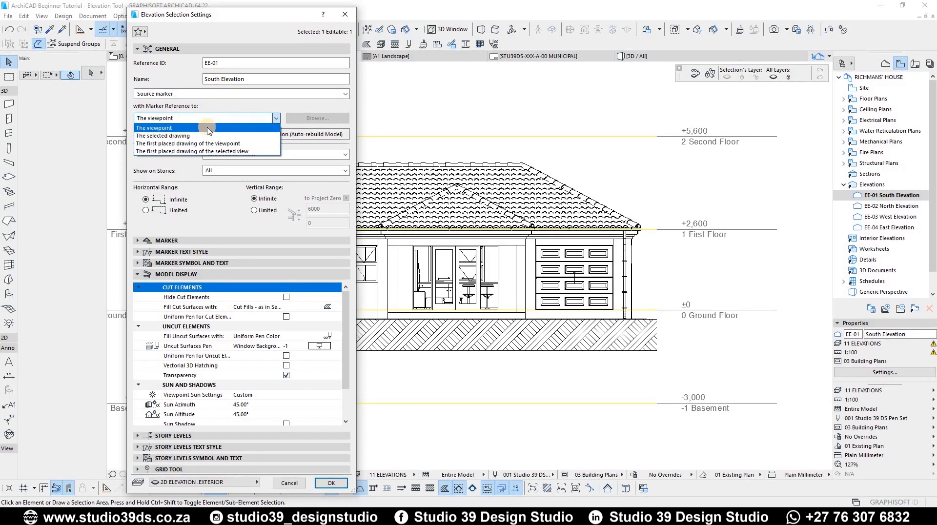
{"action": "left_click", "coordinate": [246, 108]}
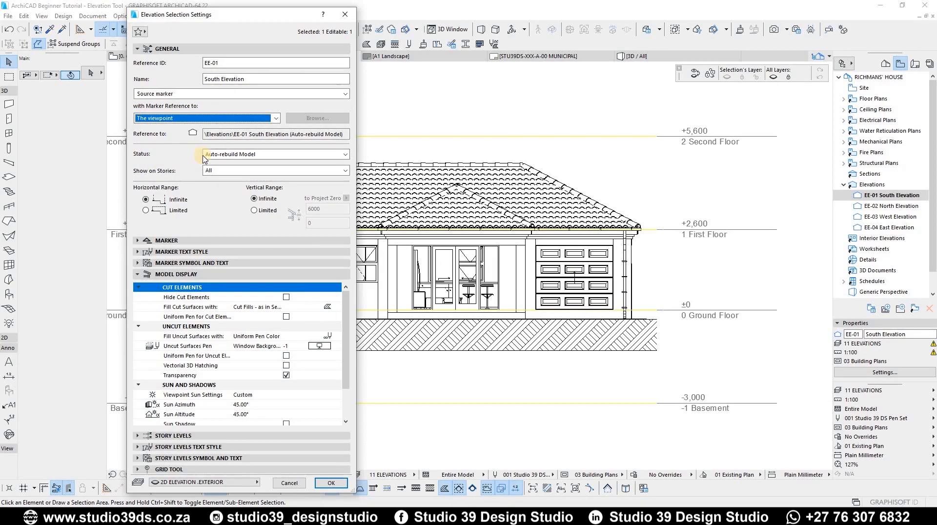
Review the status options of the EE-01 South Elevation, set its status to Drawing and apply the settings.
{"action": "left_click", "coordinate": [221, 155]}
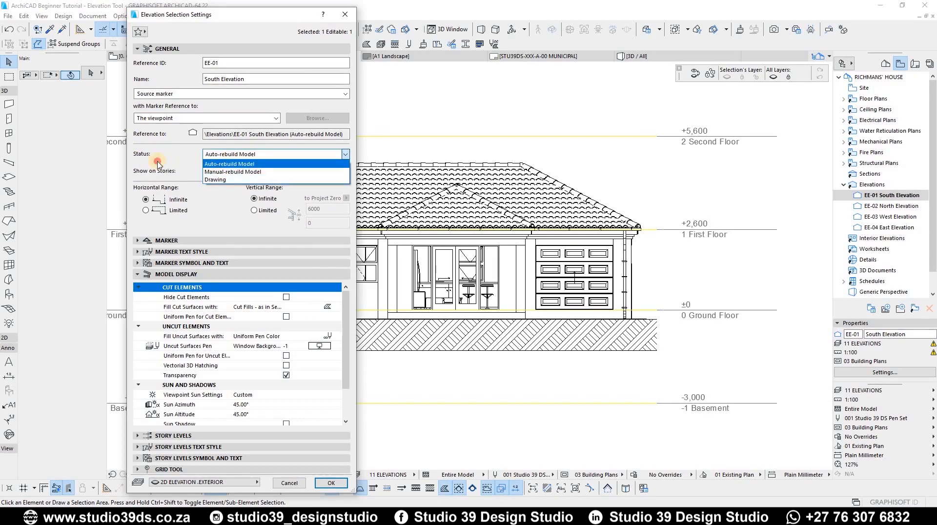
{"action": "left_click", "coordinate": [233, 159]}
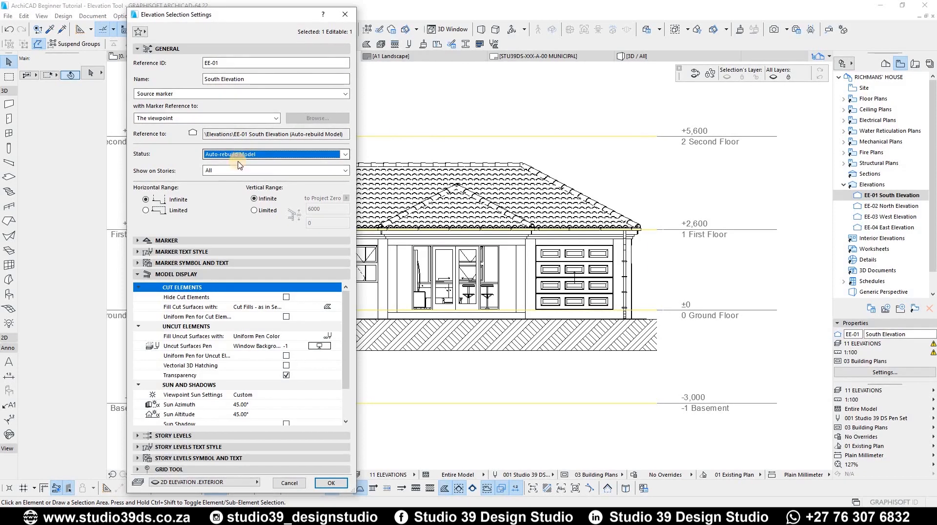
{"action": "left_click", "coordinate": [240, 155]}
{"action": "left_click", "coordinate": [223, 179]}
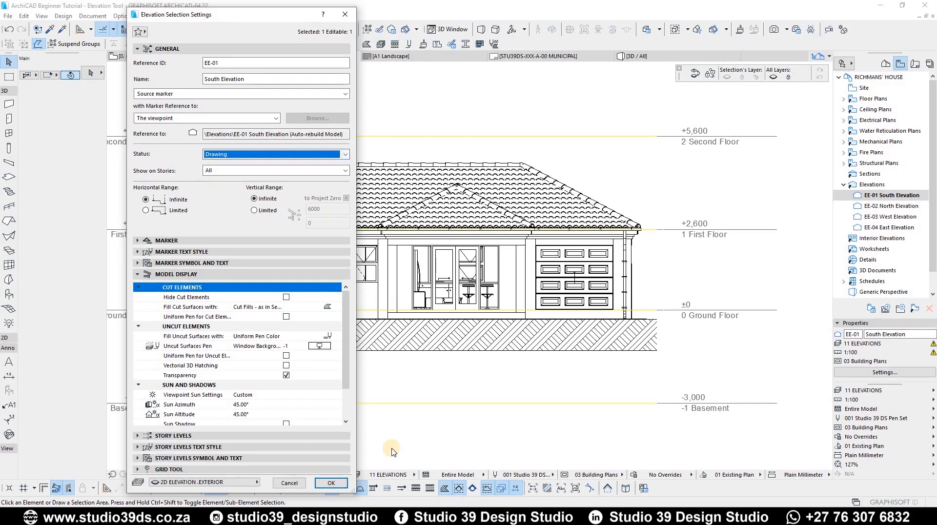
{"action": "left_click", "coordinate": [336, 485]}
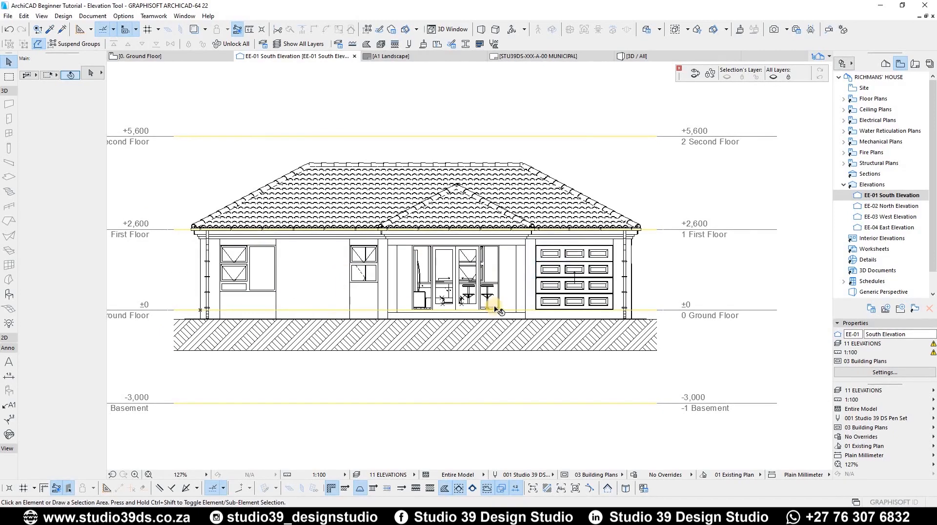
Suspend groups and select the individual wall and column fills around the small window of the south elevation.
{"action": "scroll", "coordinate": [344, 298], "scroll_direction": "up", "scroll_amount": 4}
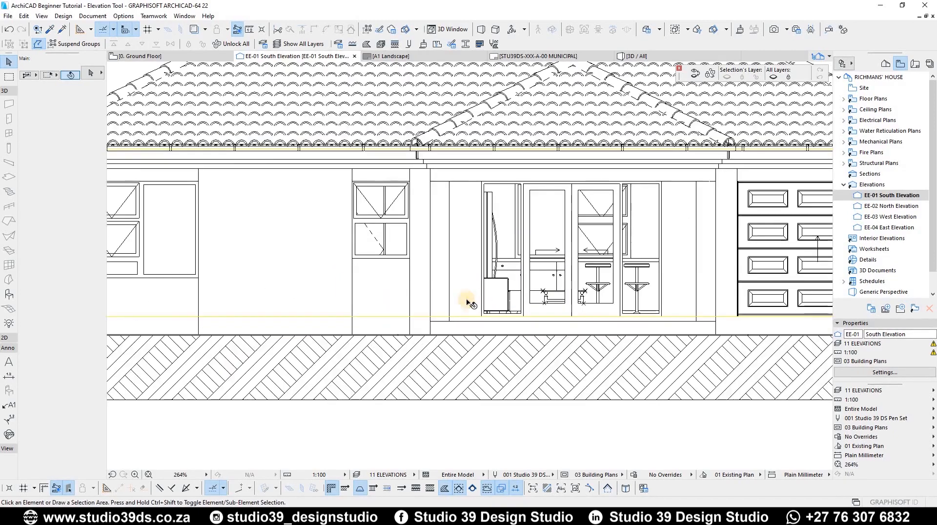
{"action": "key", "text": "alt+g"}
{"action": "left_click", "coordinate": [403, 291]}
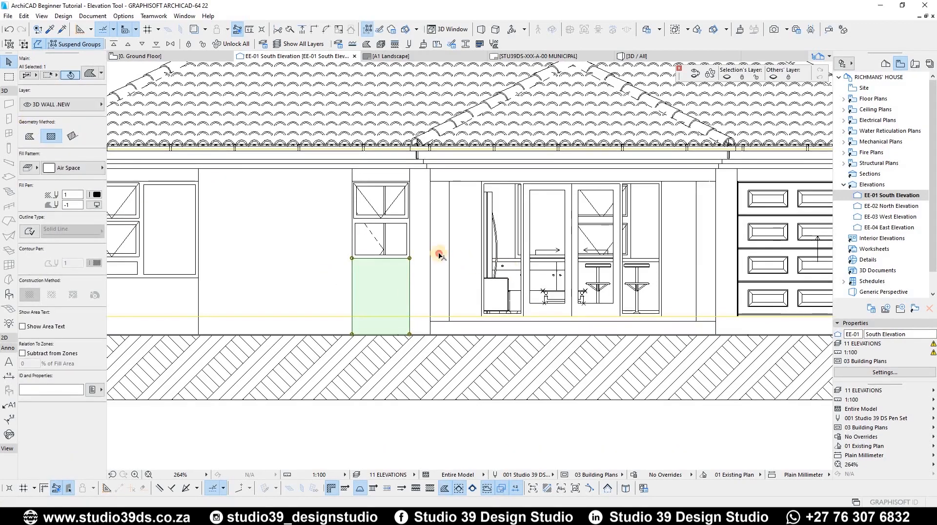
{"action": "left_click", "coordinate": [445, 215]}
{"action": "scroll", "coordinate": [444, 229], "scroll_direction": "up", "scroll_amount": 5}
{"action": "scroll", "coordinate": [438, 245], "scroll_direction": "up", "scroll_amount": 3}
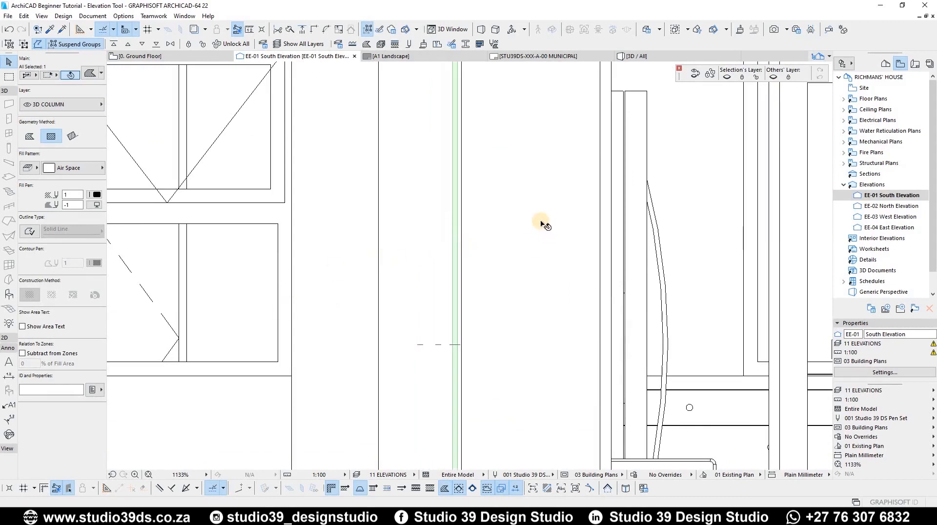
{"action": "scroll", "coordinate": [373, 345], "scroll_direction": "down", "scroll_amount": 5}
{"action": "left_click", "coordinate": [394, 327]}
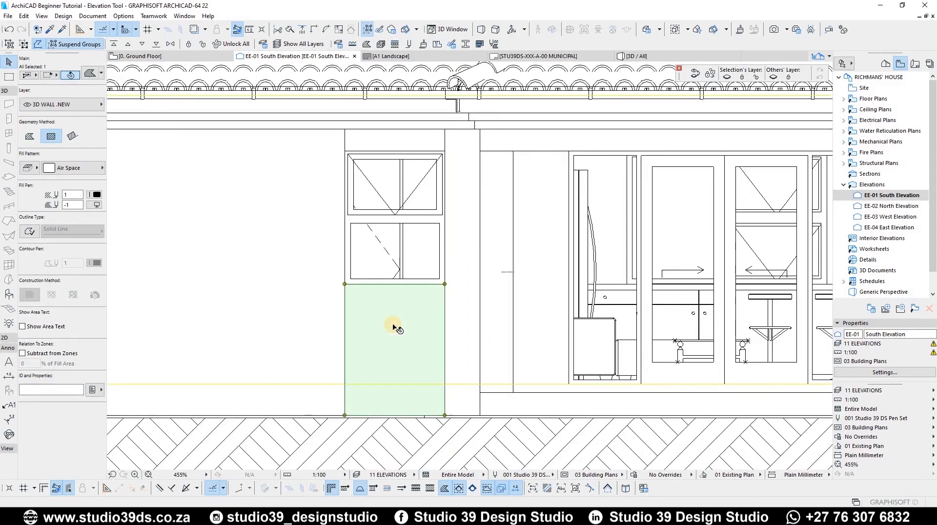
Delete the wall fill and the column fill beside the small window, and select the two vertical lines beneath it.
{"action": "left_click", "coordinate": [317, 332]}
{"action": "key", "text": "Delete"}
{"action": "left_click", "coordinate": [460, 327]}
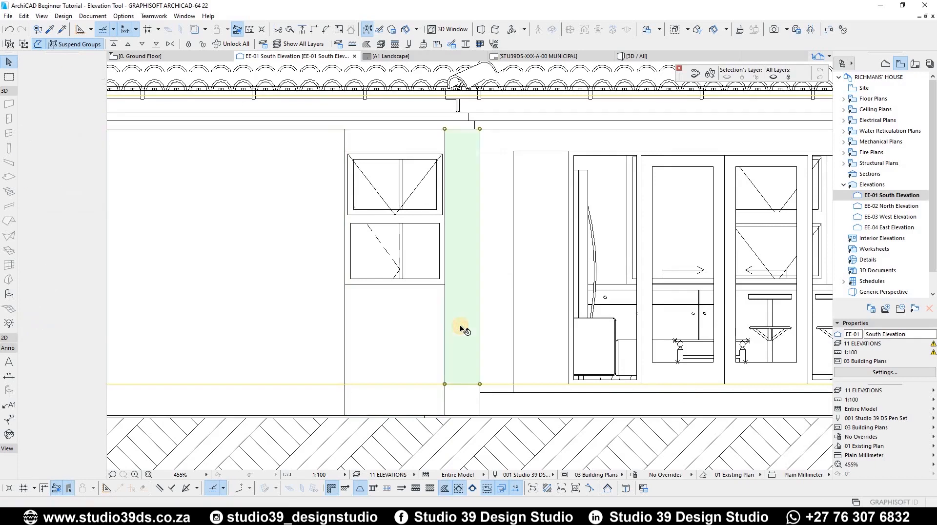
{"action": "key", "text": "Delete"}
{"action": "left_click_drag", "start_coordinate": [458, 337], "coordinate": [301, 332]}
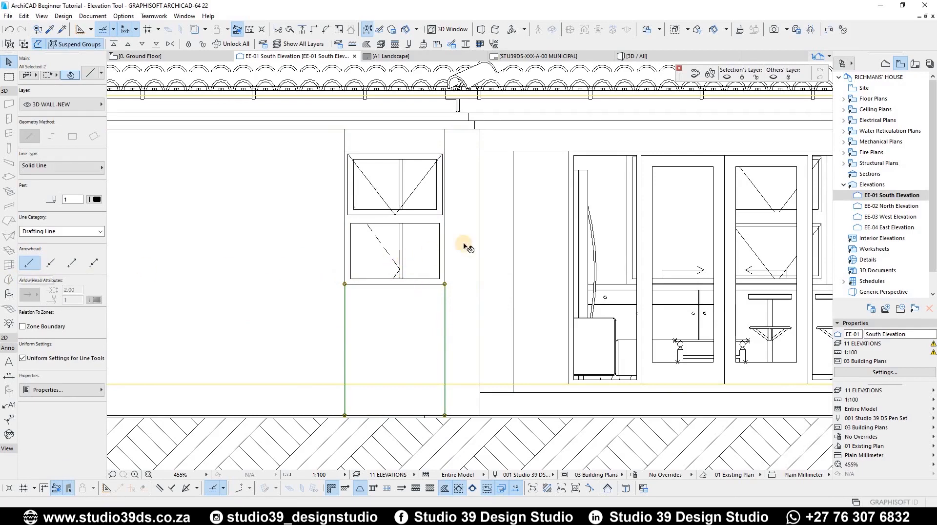
{"action": "scroll", "coordinate": [466, 246], "scroll_direction": "down", "scroll_amount": 5}
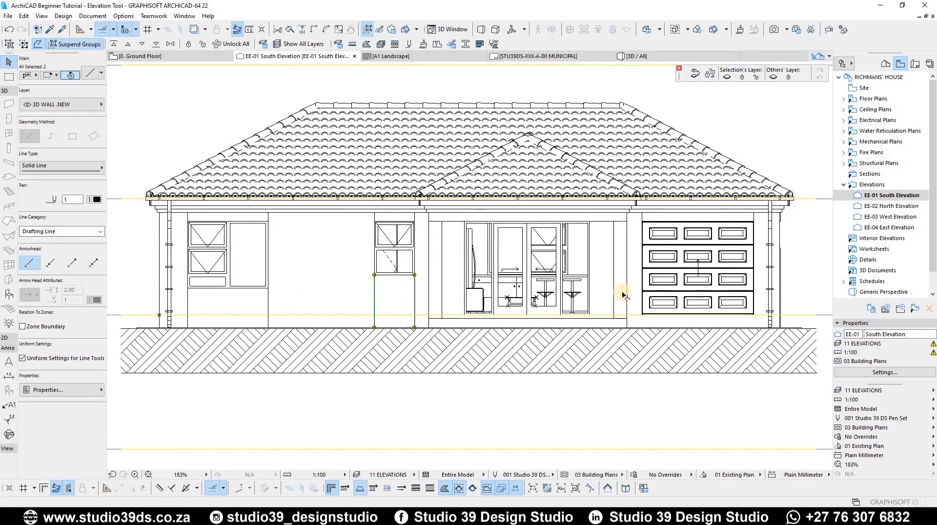
Clear the selection, then select the drawing elements across the elevation's left roof, wall and ground hatch and delete them.
{"action": "left_click", "coordinate": [527, 404]}
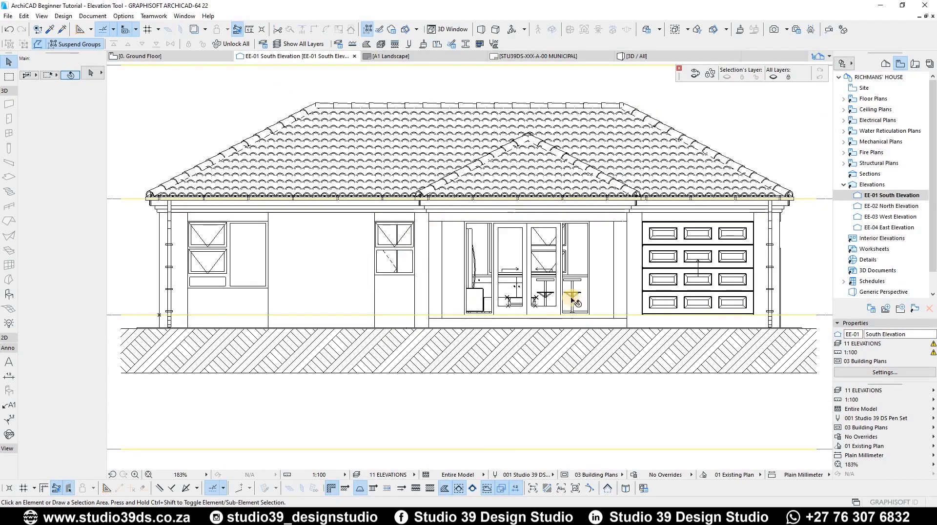
{"action": "left_click", "coordinate": [417, 415]}
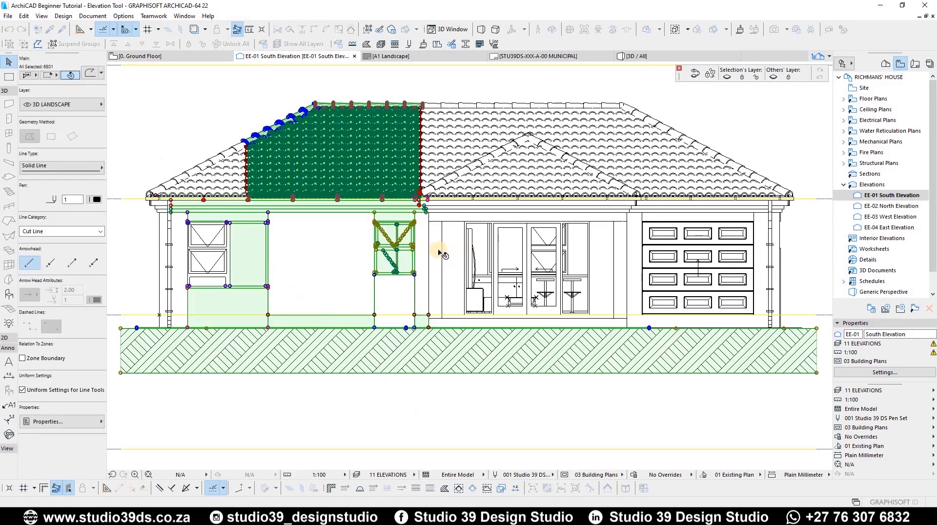
{"action": "key", "text": "Delete"}
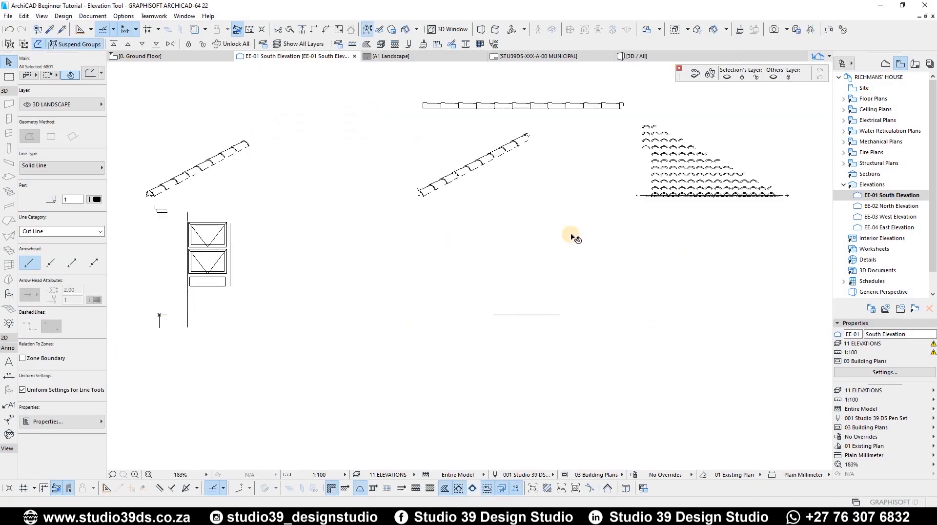
{"action": "scroll", "coordinate": [263, 164], "scroll_direction": "down", "scroll_amount": 2}
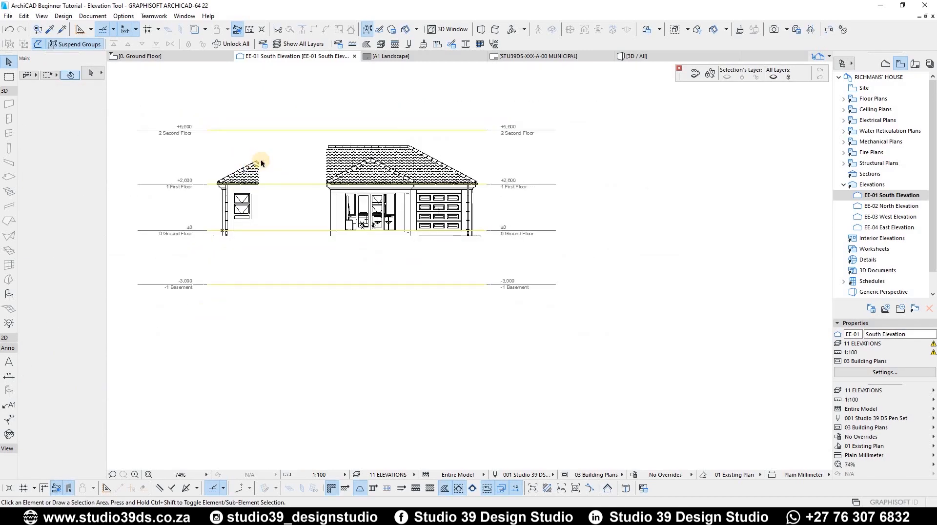
Set the status of the EE-01 South Elevation to Auto-rebuild Model and apply the settings.
{"action": "right_click", "coordinate": [895, 195]}
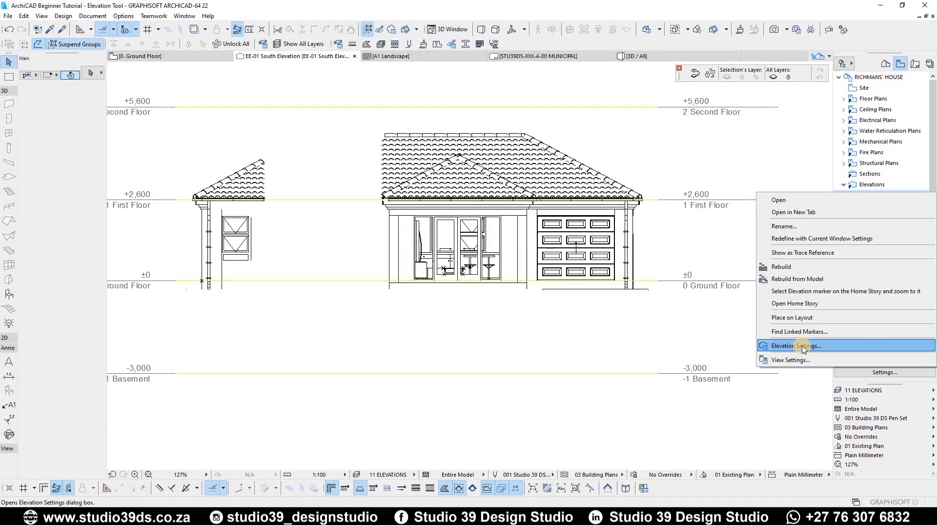
{"action": "left_click", "coordinate": [794, 346]}
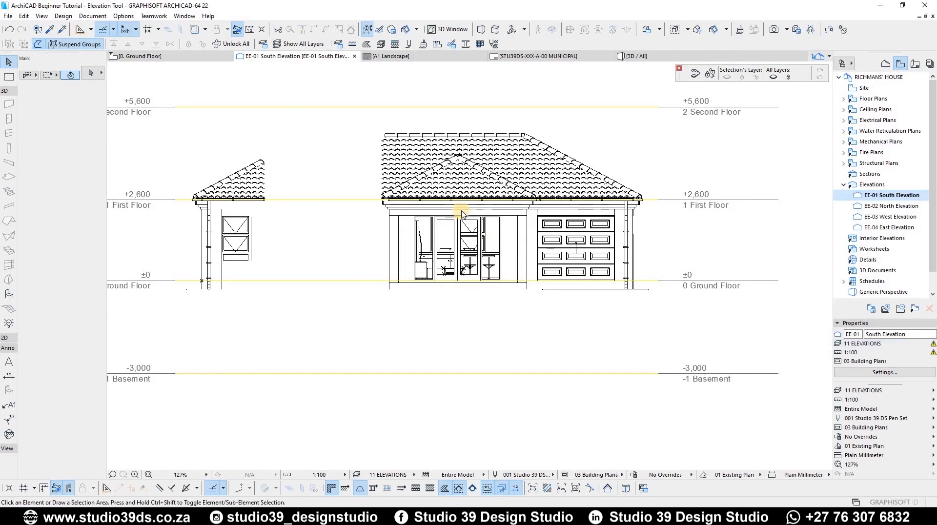
{"action": "left_click", "coordinate": [257, 154]}
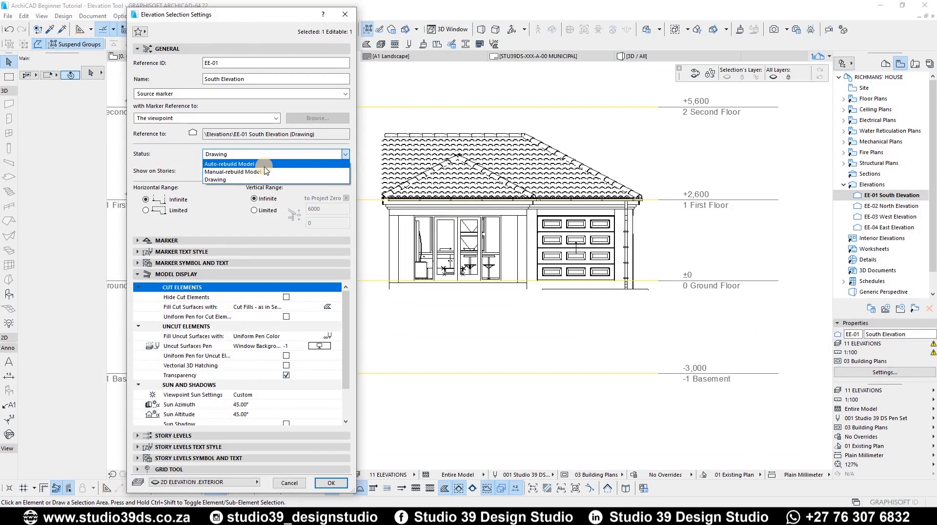
{"action": "key", "text": "Return"}
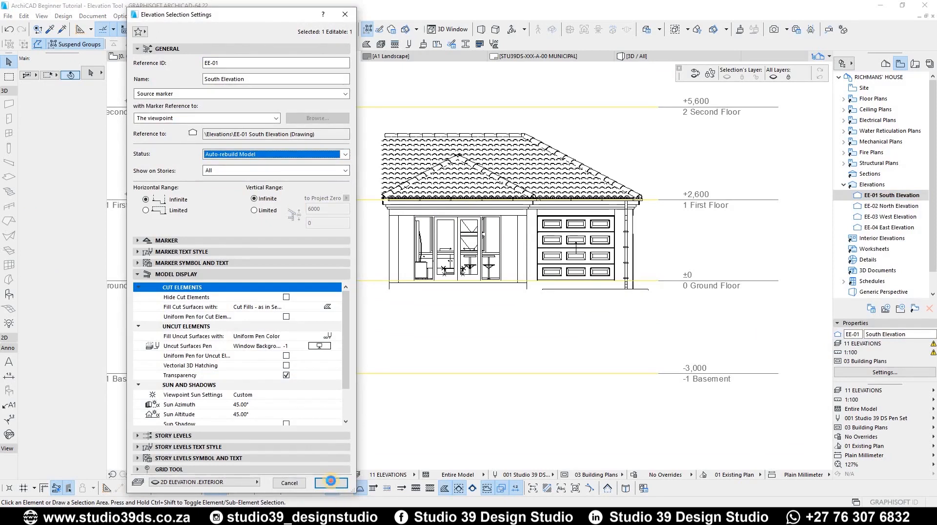
{"action": "left_click", "coordinate": [330, 481]}
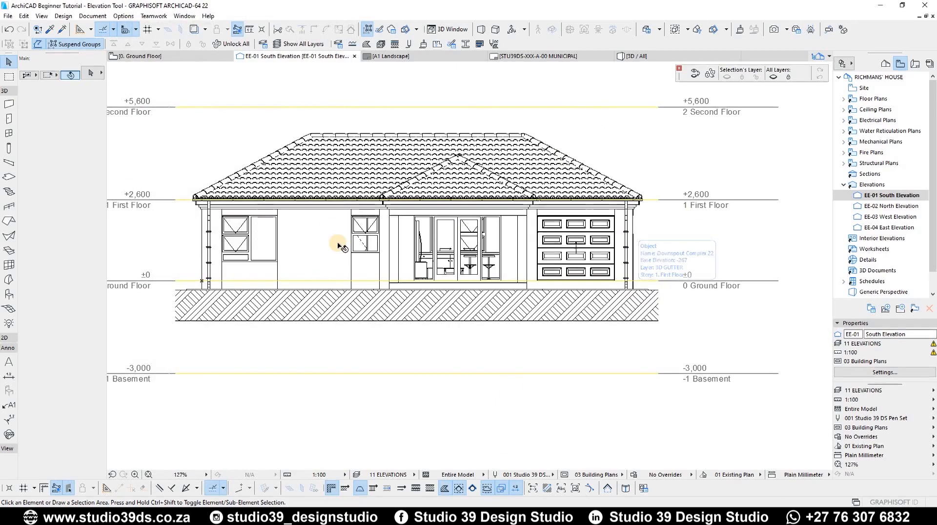
Select the front wall and the wall panel beneath the small window to inspect them as model elements, and clear the selection.
{"action": "left_click", "coordinate": [286, 228]}
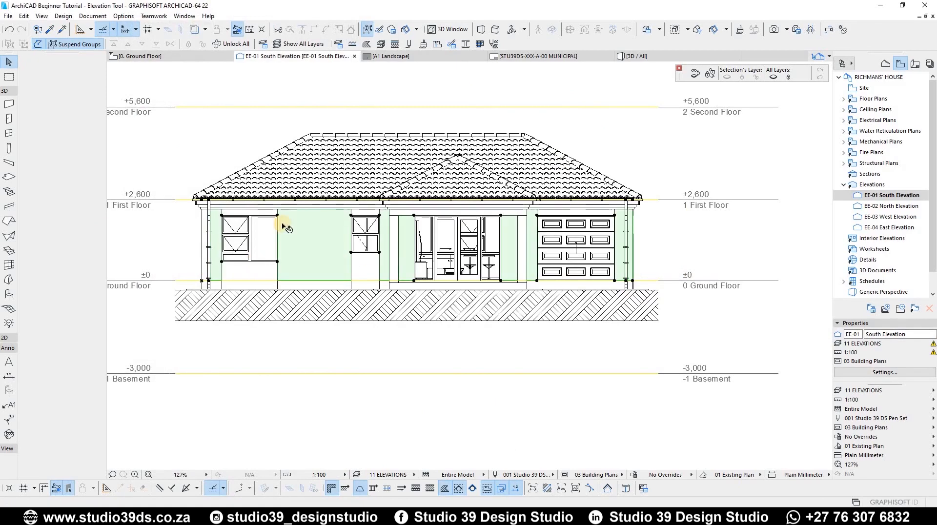
{"action": "left_click", "coordinate": [374, 270]}
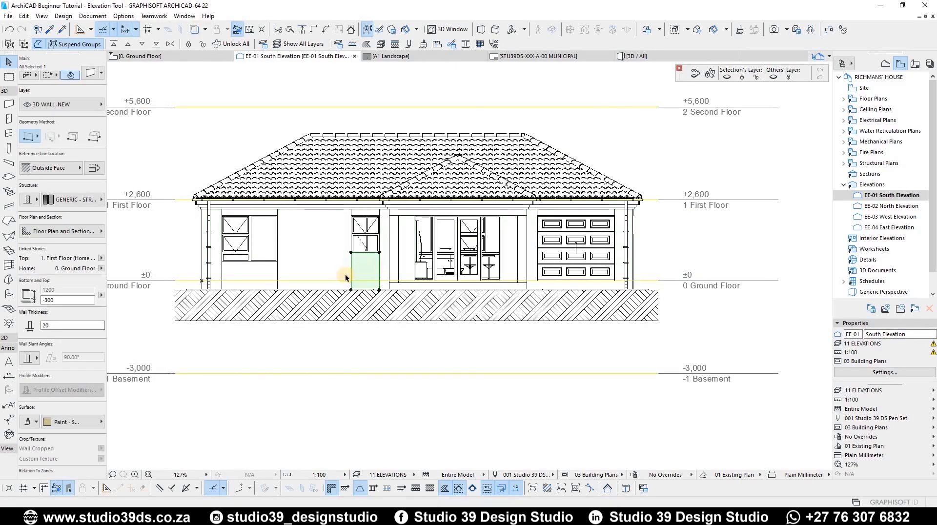
{"action": "left_click", "coordinate": [794, 172]}
Set the EE-01 South Elevation to show only on story 0. Ground Floor and apply the settings.
{"action": "right_click", "coordinate": [898, 197]}
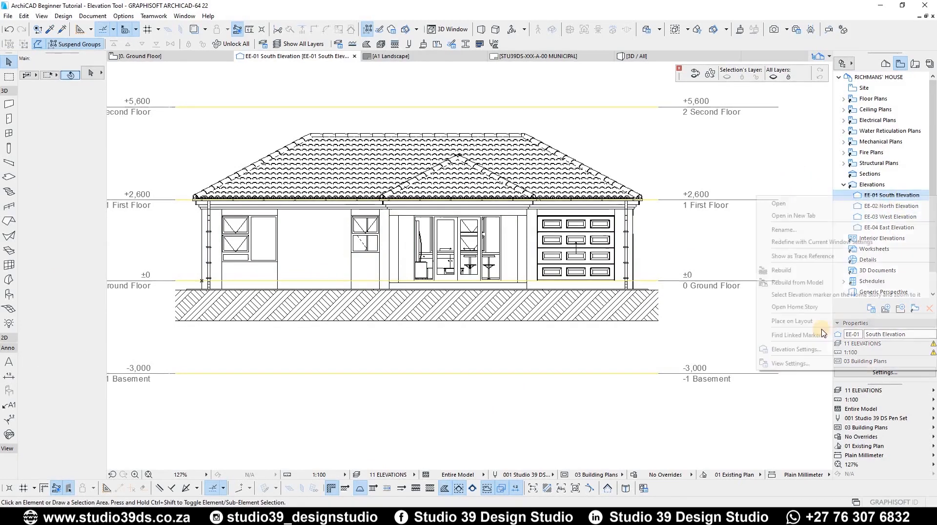
{"action": "left_click", "coordinate": [821, 348]}
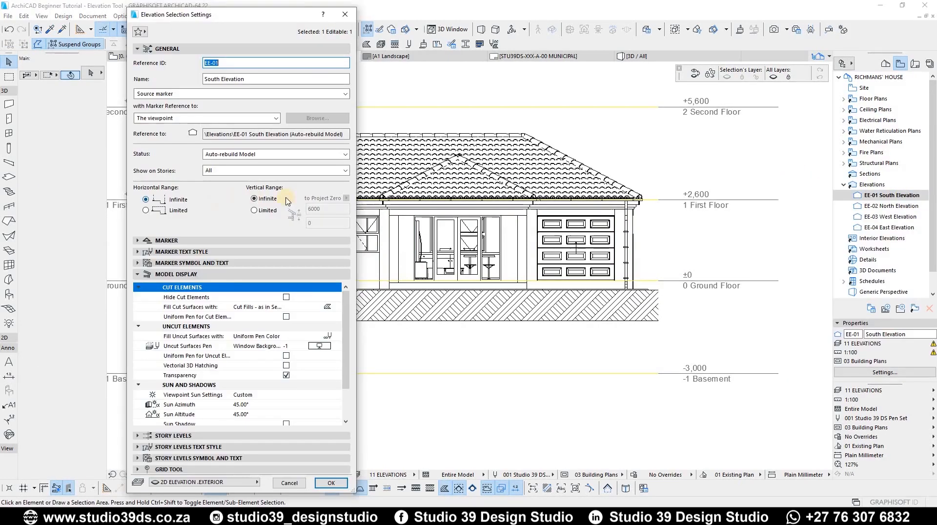
{"action": "left_click", "coordinate": [223, 174]}
{"action": "left_click", "coordinate": [223, 174]}
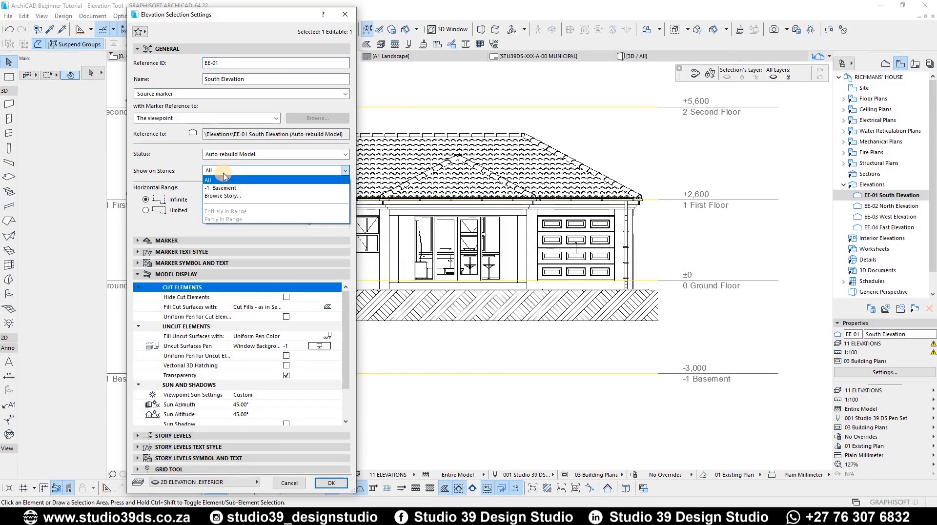
{"action": "left_click", "coordinate": [146, 174]}
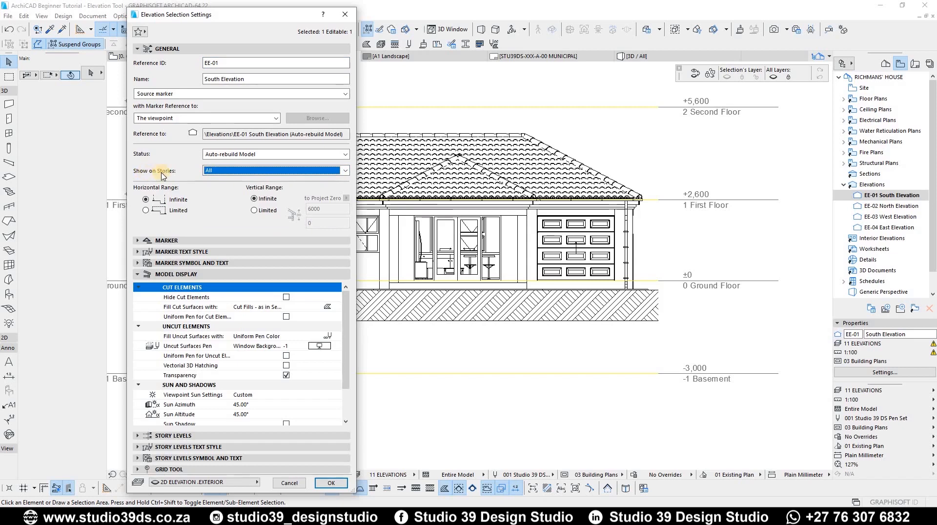
{"action": "left_click", "coordinate": [227, 172]}
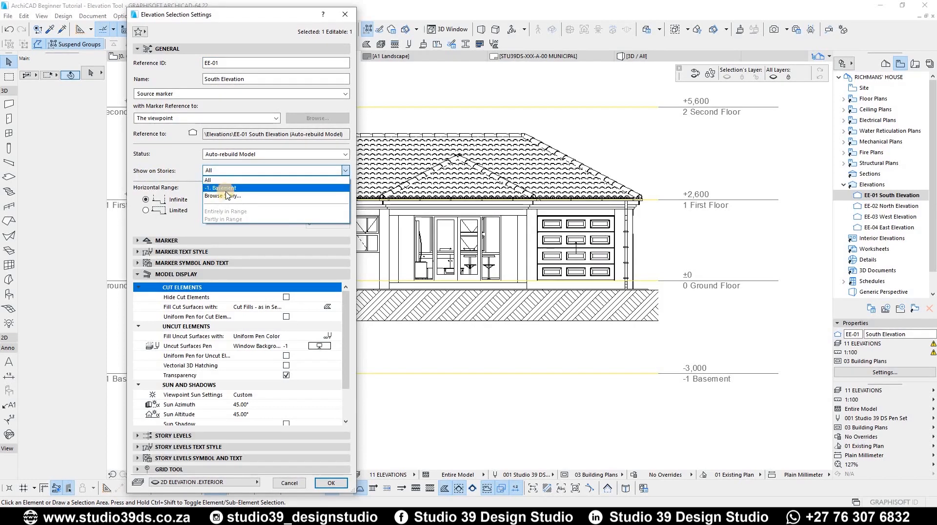
{"action": "left_click", "coordinate": [225, 196]}
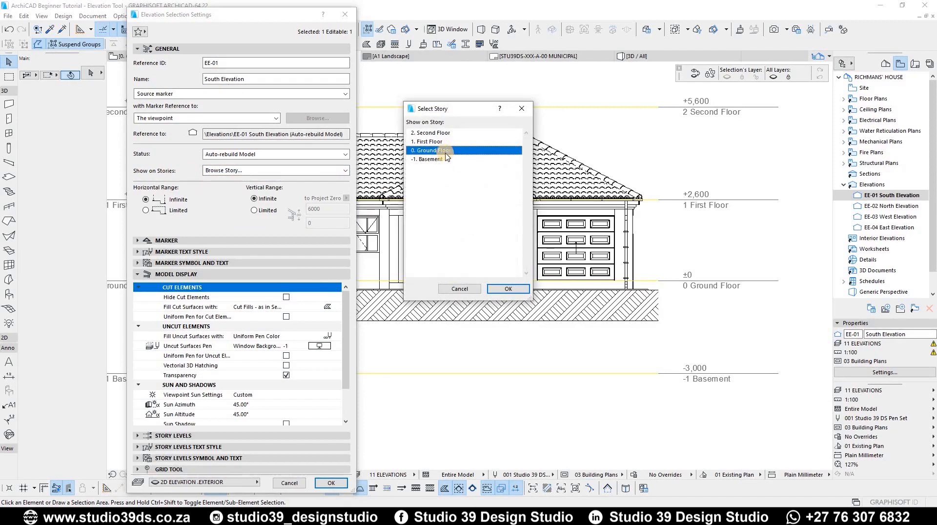
{"action": "left_click", "coordinate": [507, 291]}
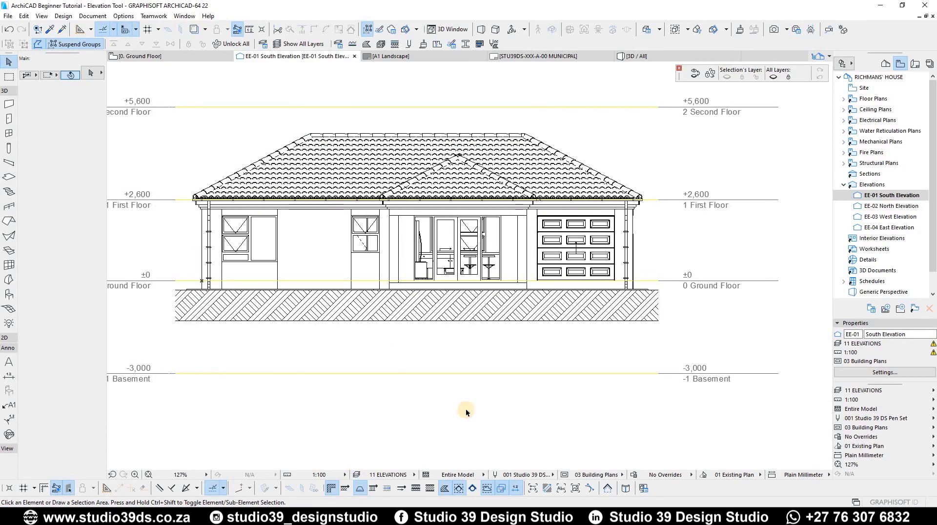
Check the display of the EE-01 marker on the Ground Floor, Basement and First Floor plans.
{"action": "key", "text": "F2"}
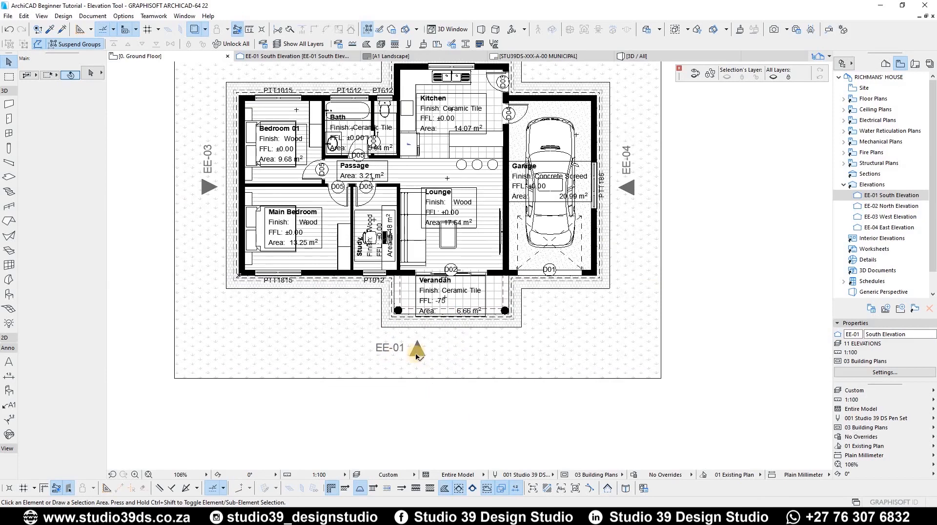
{"action": "scroll", "coordinate": [445, 275], "scroll_direction": "up", "scroll_amount": 4}
{"action": "scroll", "coordinate": [448, 274], "scroll_direction": "down", "scroll_amount": 3}
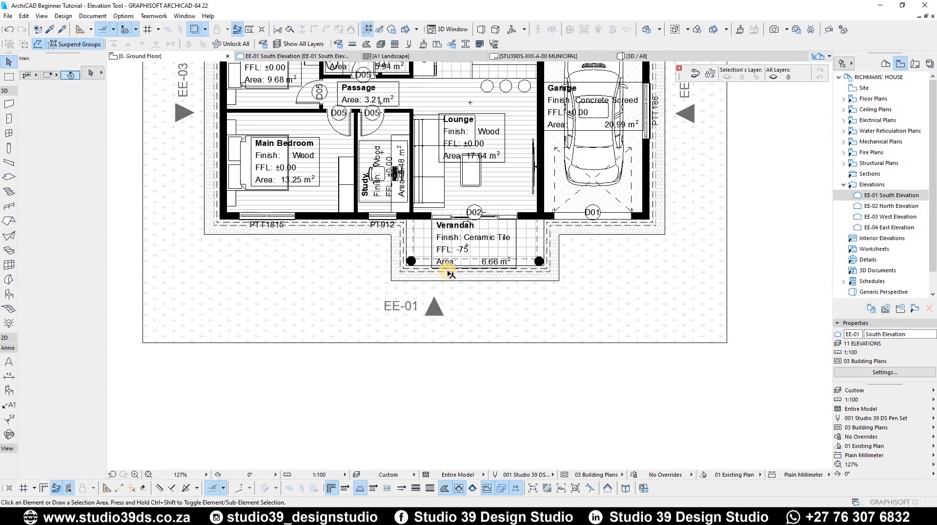
{"action": "key", "text": "ctrl+Down"}
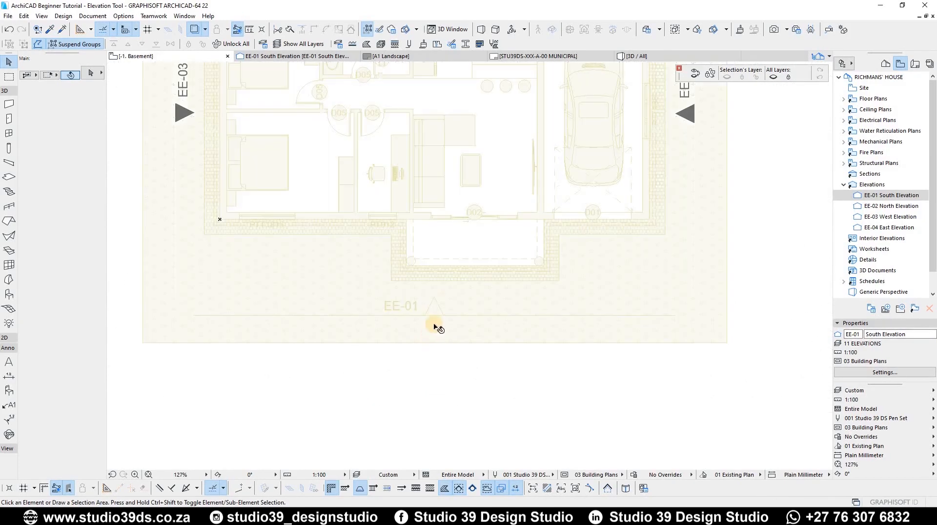
{"action": "scroll", "coordinate": [428, 324], "scroll_direction": "down", "scroll_amount": 2}
{"action": "scroll", "coordinate": [428, 307], "scroll_direction": "up", "scroll_amount": 3}
{"action": "scroll", "coordinate": [454, 335], "scroll_direction": "down", "scroll_amount": 3}
{"action": "key", "text": "ctrl+Up"}
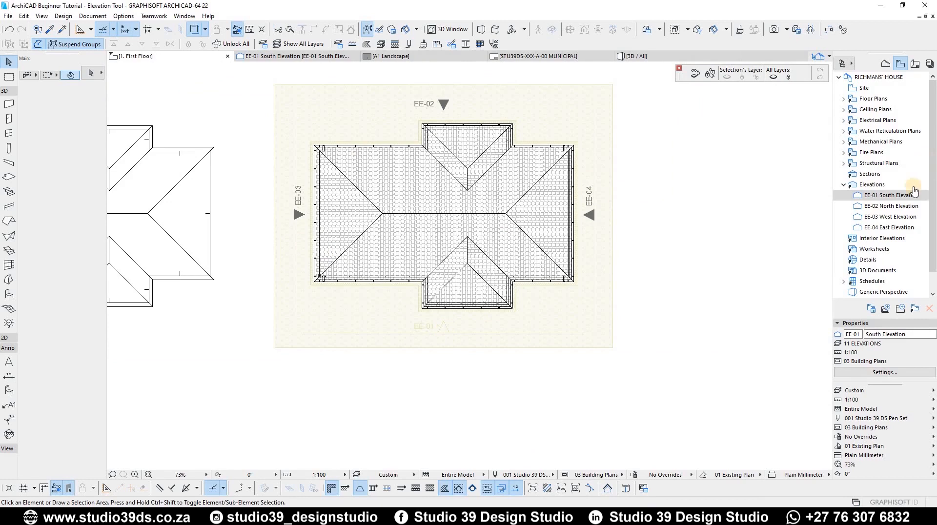
Set the EE-01 South Elevation to show on all stories and apply the settings.
{"action": "right_click", "coordinate": [890, 195]}
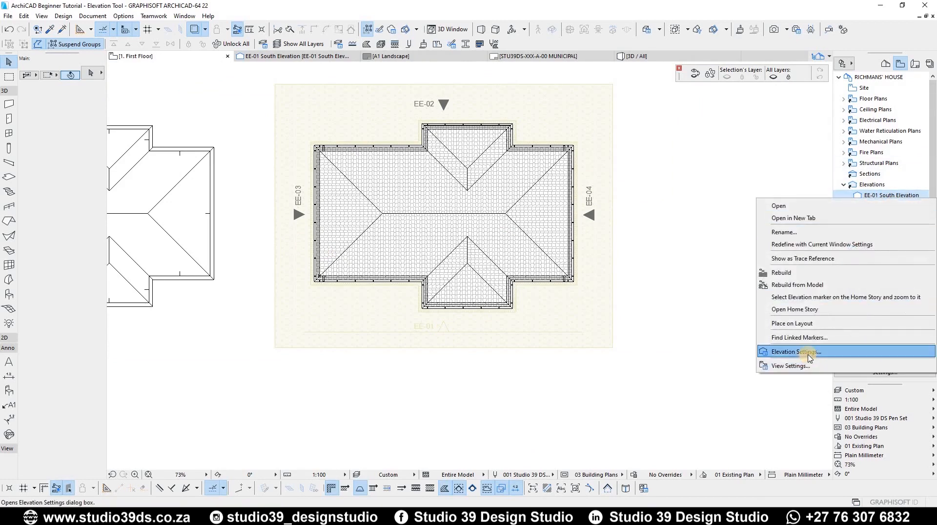
{"action": "left_click", "coordinate": [463, 307]}
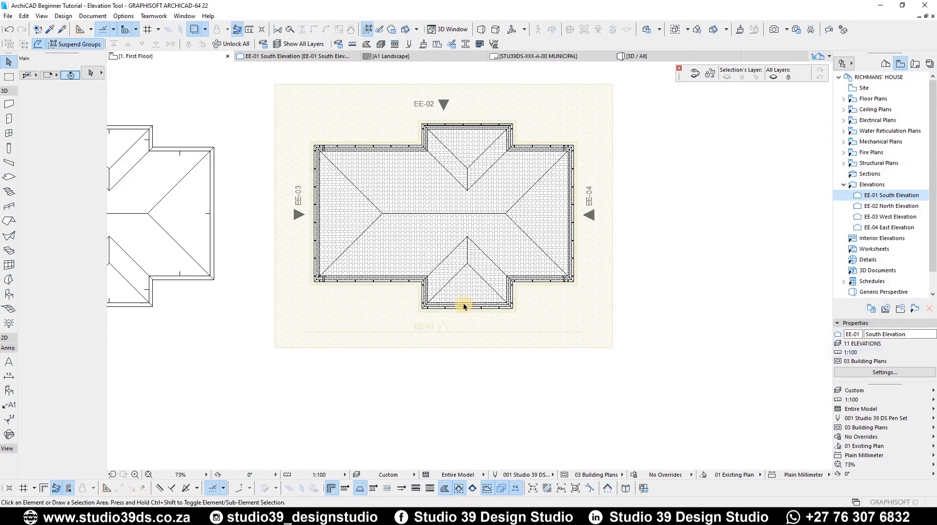
{"action": "double_click", "coordinate": [409, 301]}
{"action": "left_click", "coordinate": [222, 172]}
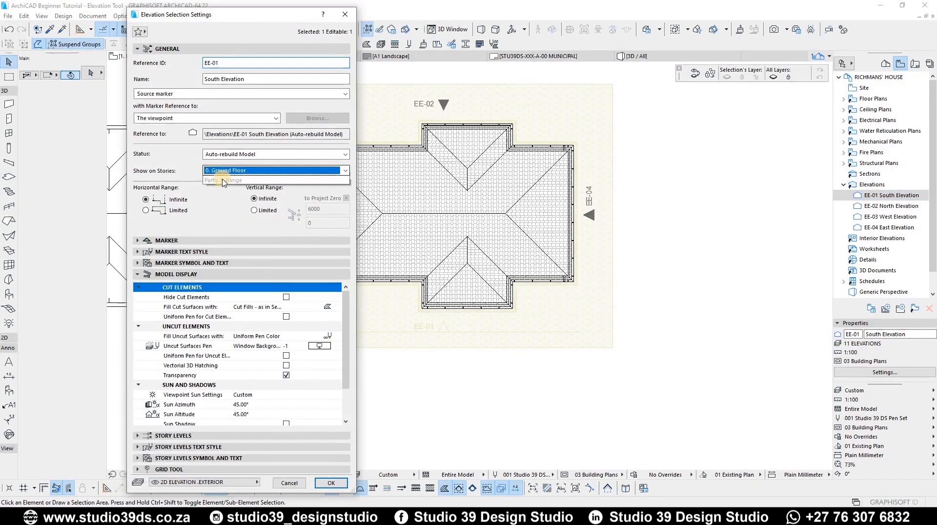
{"action": "left_click", "coordinate": [244, 196]}
{"action": "left_click", "coordinate": [330, 483]}
Set the South Elevation's horizontal range to Limited and select its EE-01 marker on the ground floor plan.
{"action": "right_click", "coordinate": [897, 195]}
{"action": "left_click", "coordinate": [786, 425]}
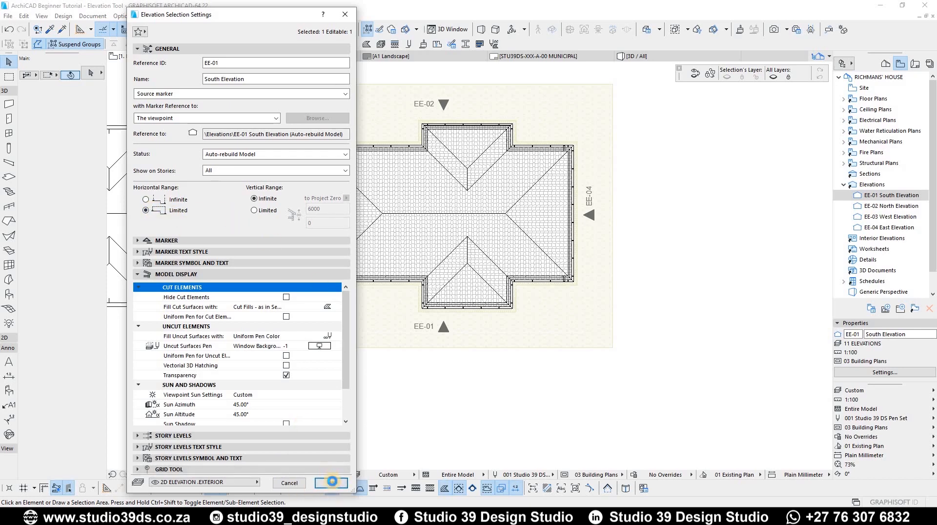
{"action": "left_click", "coordinate": [443, 330]}
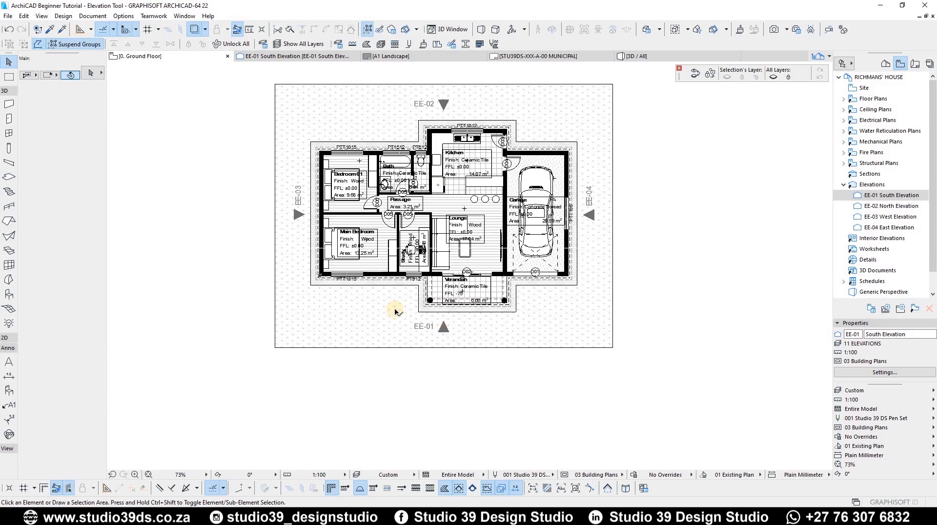
{"action": "scroll", "coordinate": [585, 327], "scroll_direction": "up", "scroll_amount": 3}
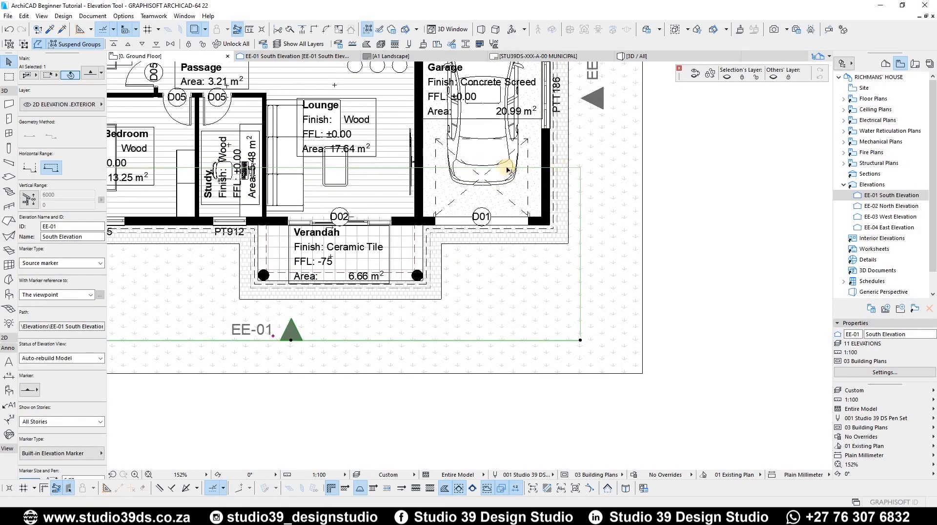
{"action": "scroll", "coordinate": [514, 172], "scroll_direction": "up", "scroll_amount": 3}
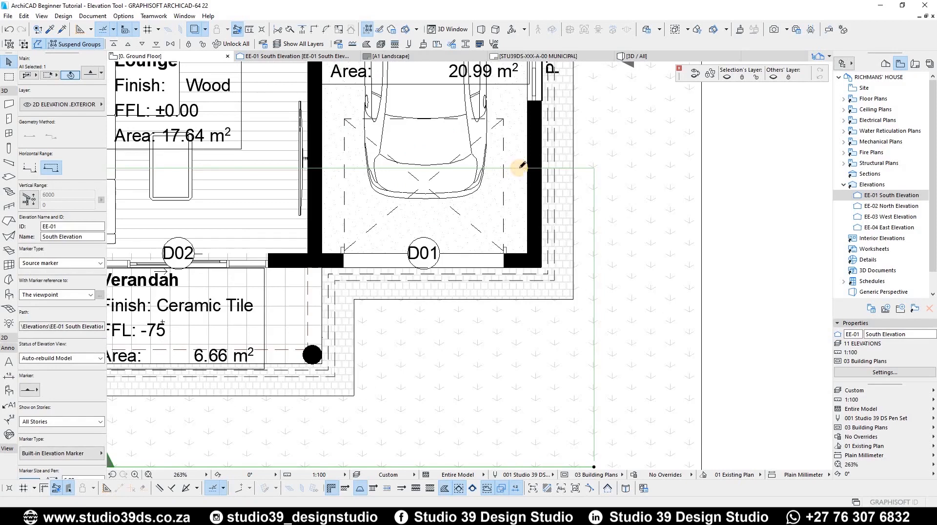
Move the EE-01 range's limit line to just outside the front wall, crossing the verandah, and open the South Elevation to view the effect.
{"action": "left_click", "coordinate": [522, 168]}
{"action": "scroll", "coordinate": [489, 261], "scroll_direction": "down", "scroll_amount": 3}
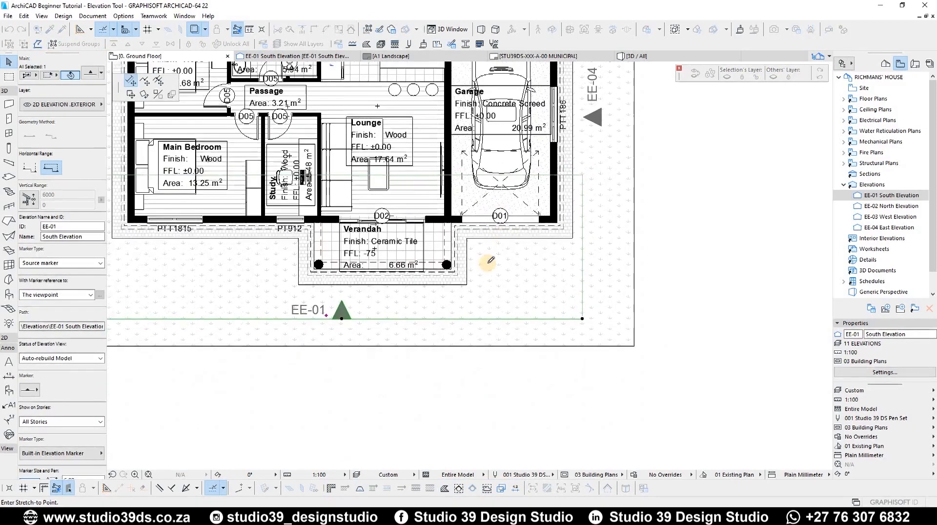
{"action": "middle_click_drag", "start_coordinate": [487, 263], "coordinate": [497, 273]}
{"action": "left_click", "coordinate": [491, 267]}
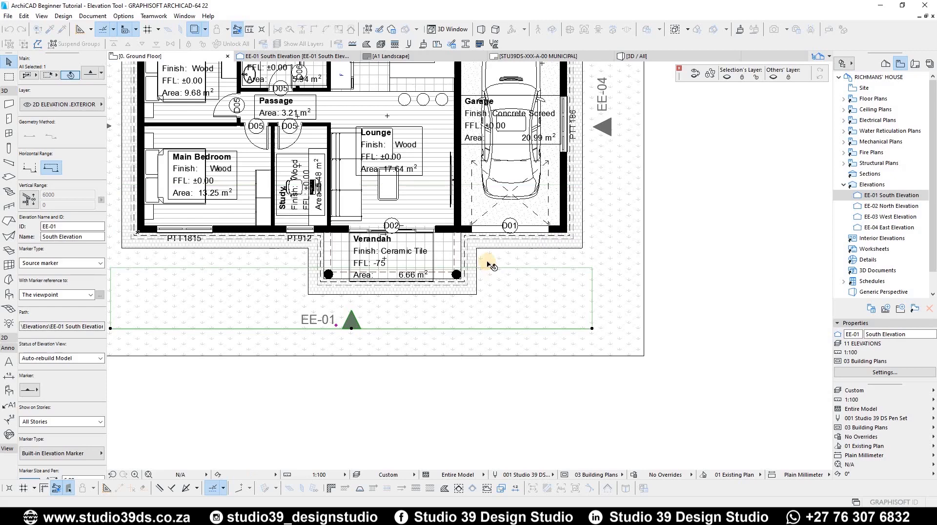
{"action": "scroll", "coordinate": [491, 265], "scroll_direction": "up", "scroll_amount": 4}
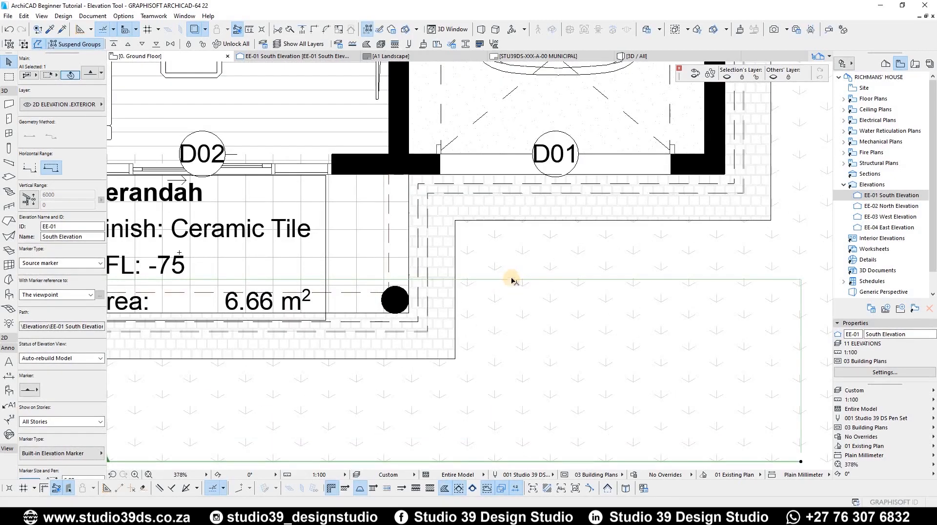
{"action": "scroll", "coordinate": [522, 220], "scroll_direction": "down", "scroll_amount": 3}
{"action": "left_click", "coordinate": [187, 255]}
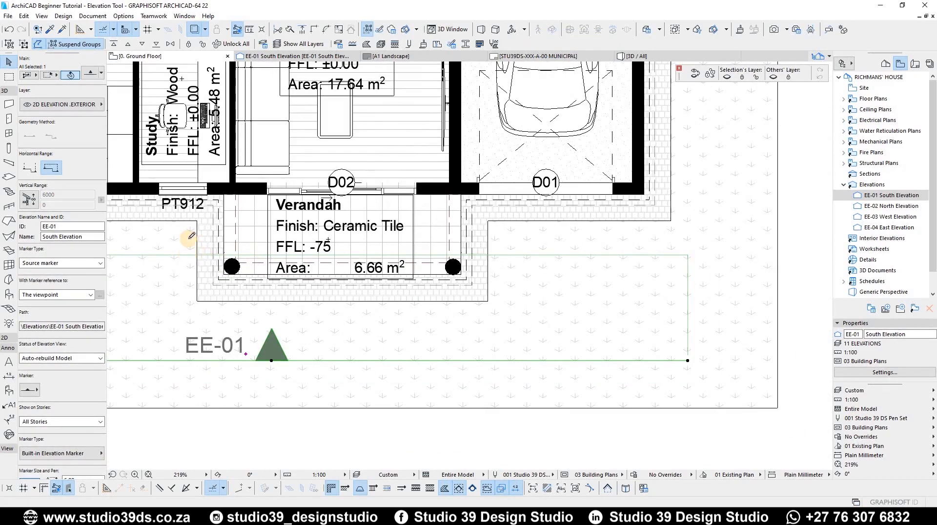
{"action": "left_click", "coordinate": [188, 239]}
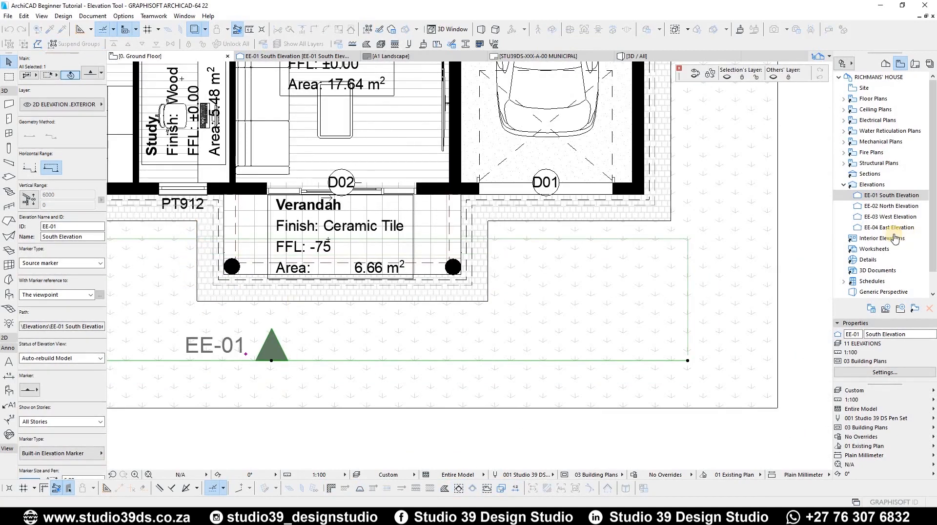
{"action": "double_click", "coordinate": [881, 195]}
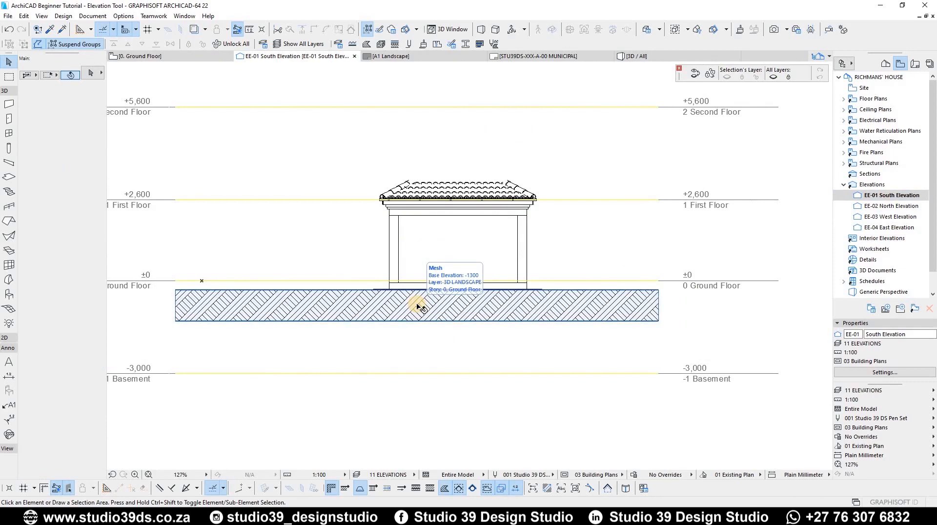
Return to the ground floor plan, move the EE-01 limit line to just inside the garage's front wall, and reopen the South Elevation.
{"action": "key", "text": "F2"}
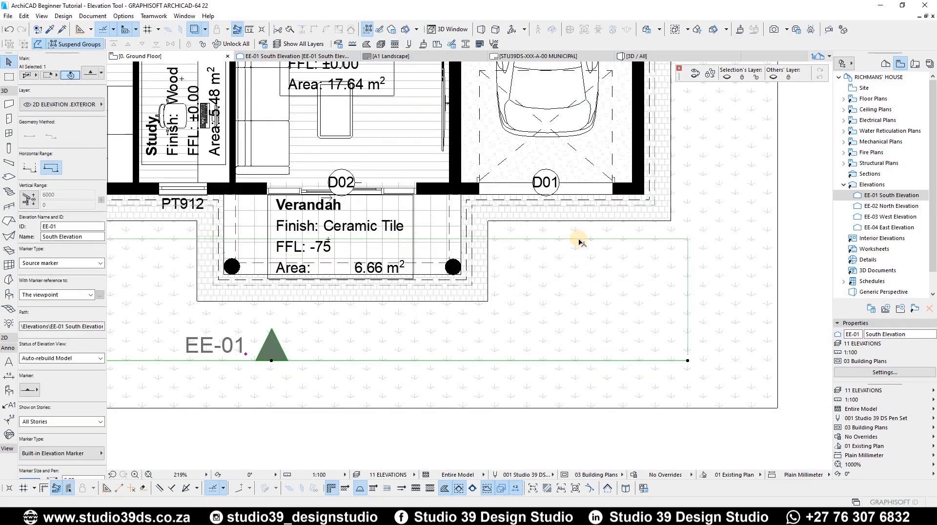
{"action": "scroll", "coordinate": [580, 243], "scroll_direction": "down", "scroll_amount": 4}
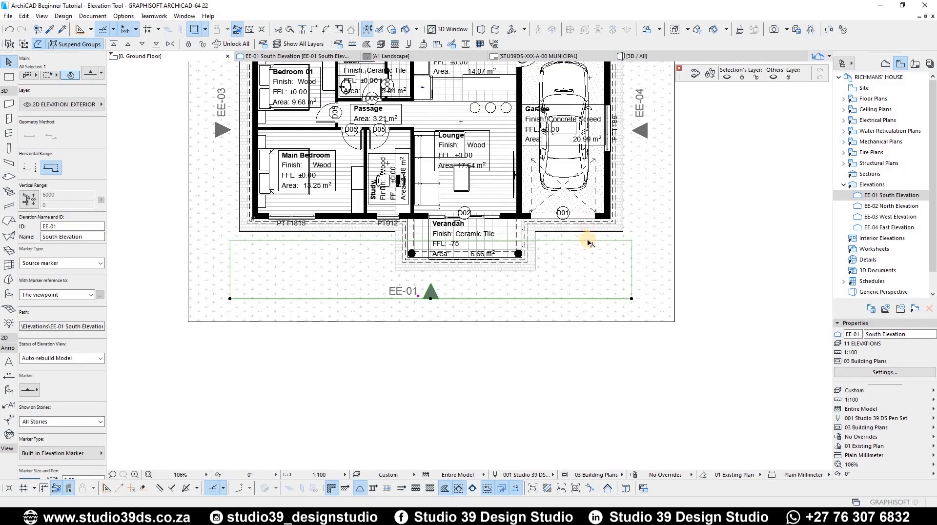
{"action": "left_click_drag", "start_coordinate": [585, 218], "coordinate": [587, 204]}
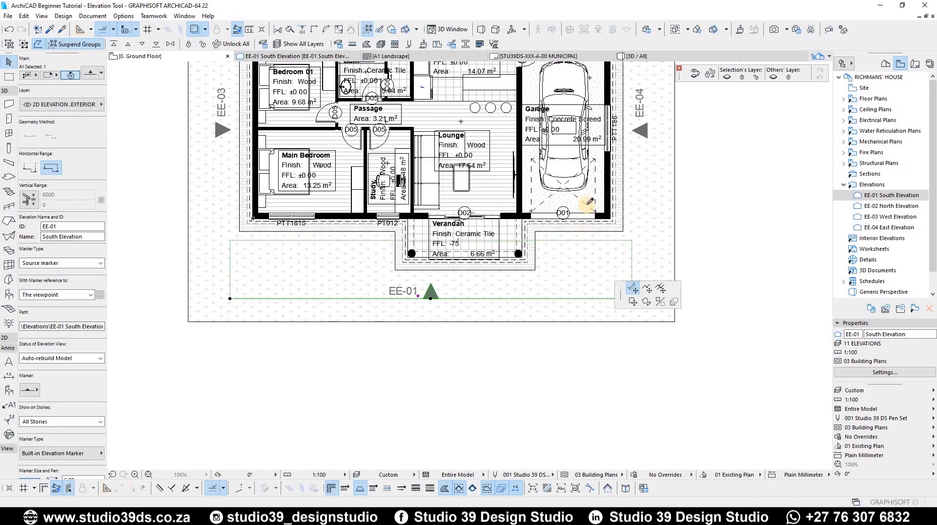
{"action": "double_click", "coordinate": [881, 195]}
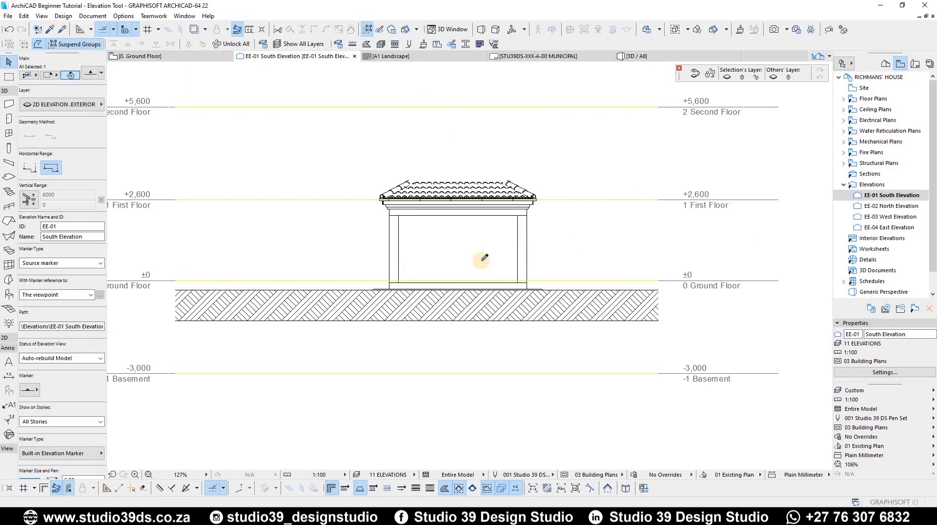
Set the South Elevation's horizontal range to Infinite and limit its vertical range to between 0 and 1000, applying the settings.
{"action": "right_click", "coordinate": [879, 196]}
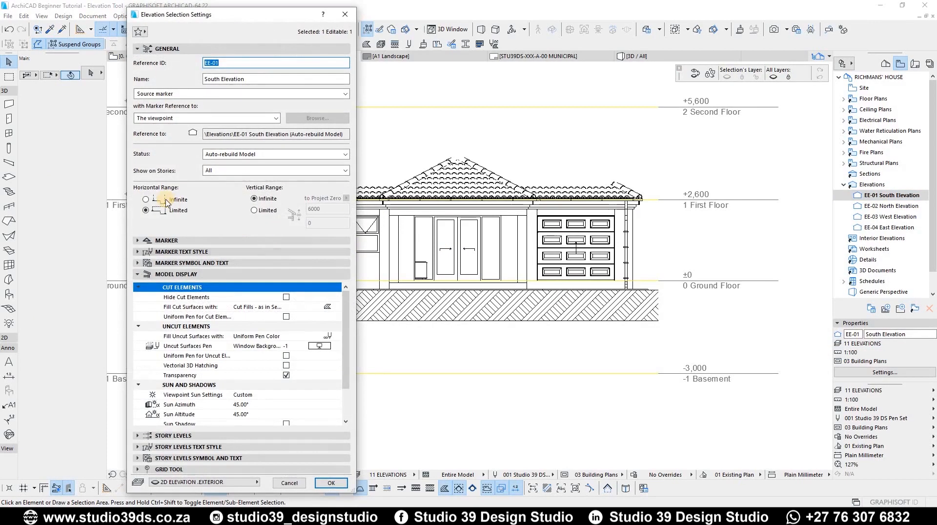
{"action": "left_click", "coordinate": [158, 201]}
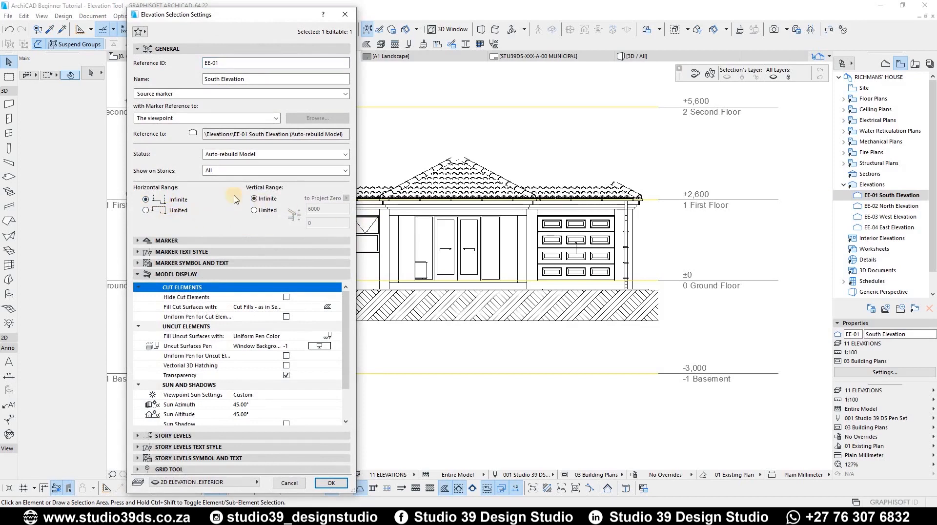
{"action": "left_click", "coordinate": [266, 210]}
{"action": "left_click_drag", "start_coordinate": [323, 208], "coordinate": [213, 207]}
{"action": "type", "text": "1"}
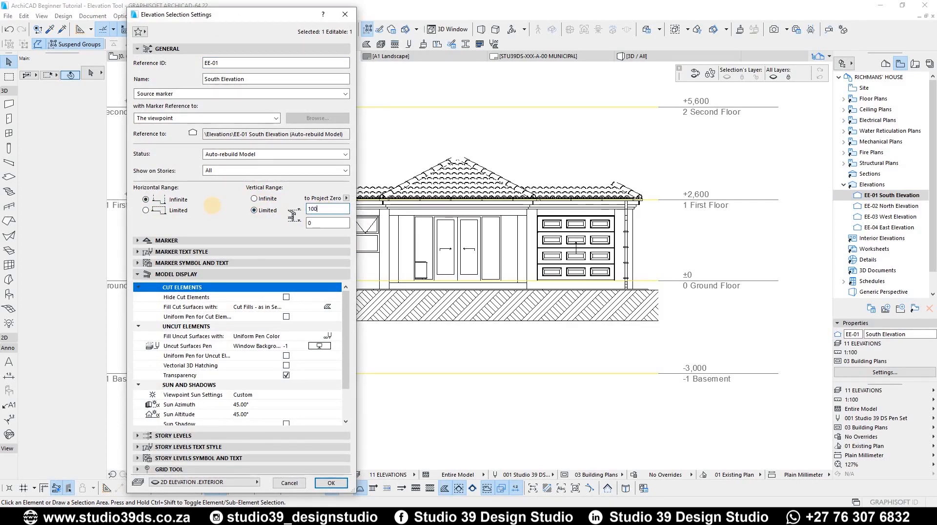
{"action": "type", "text": "000"}
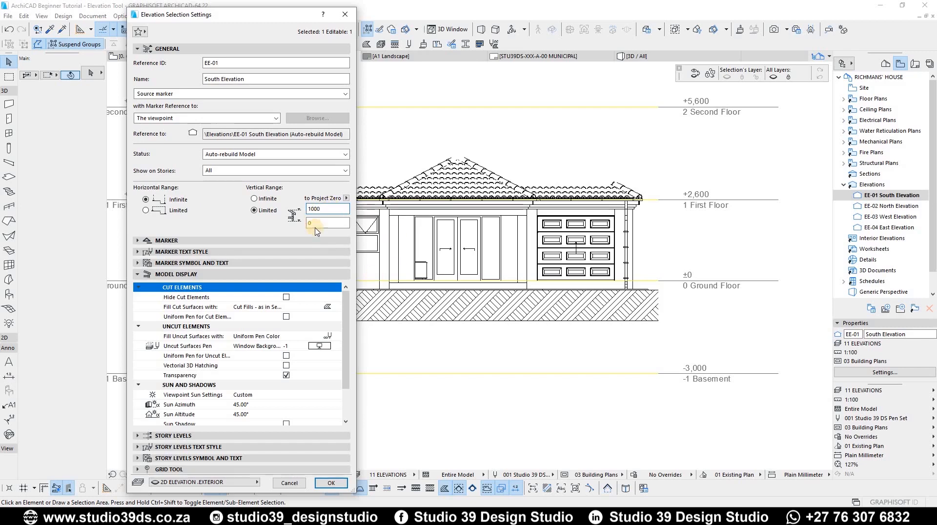
{"action": "left_click", "coordinate": [331, 483]}
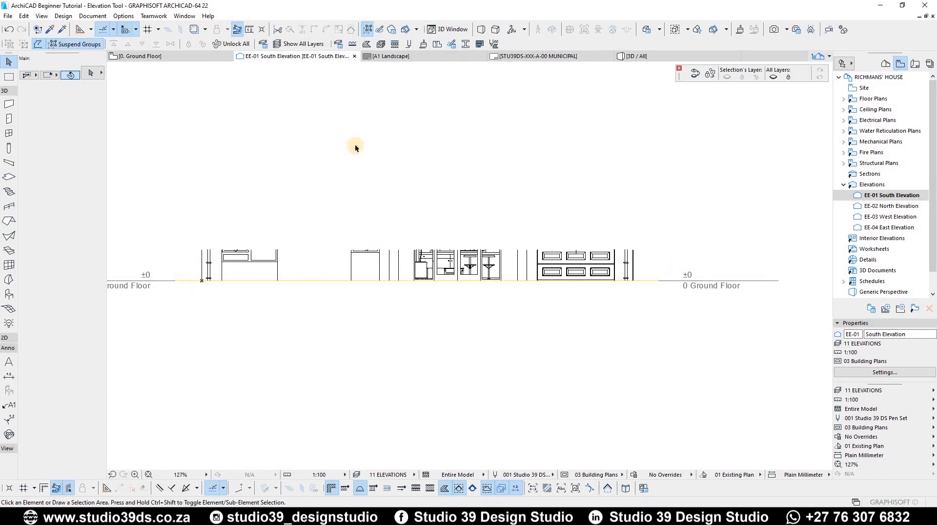
Set the South Elevation's vertical range to Infinite and place its marker heads at the ends of the line, applying the settings.
{"action": "right_click", "coordinate": [887, 195]}
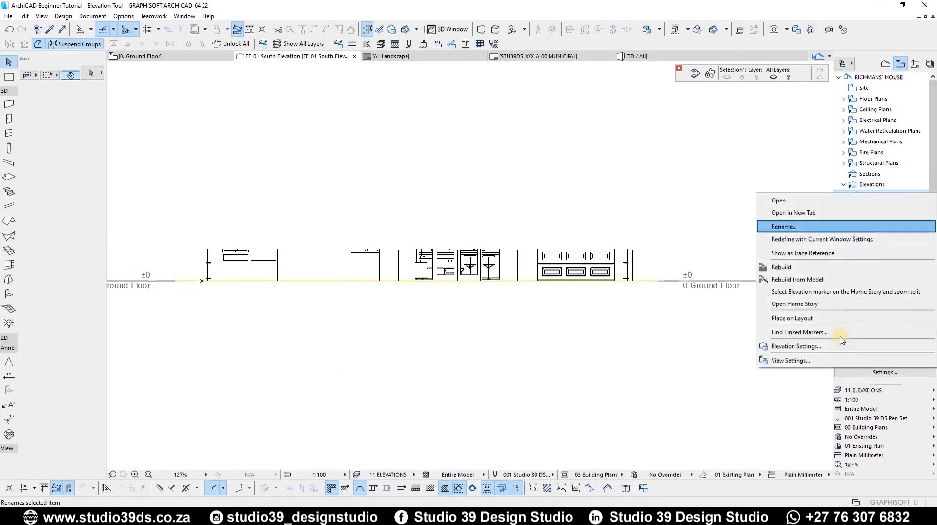
{"action": "left_click", "coordinate": [837, 346]}
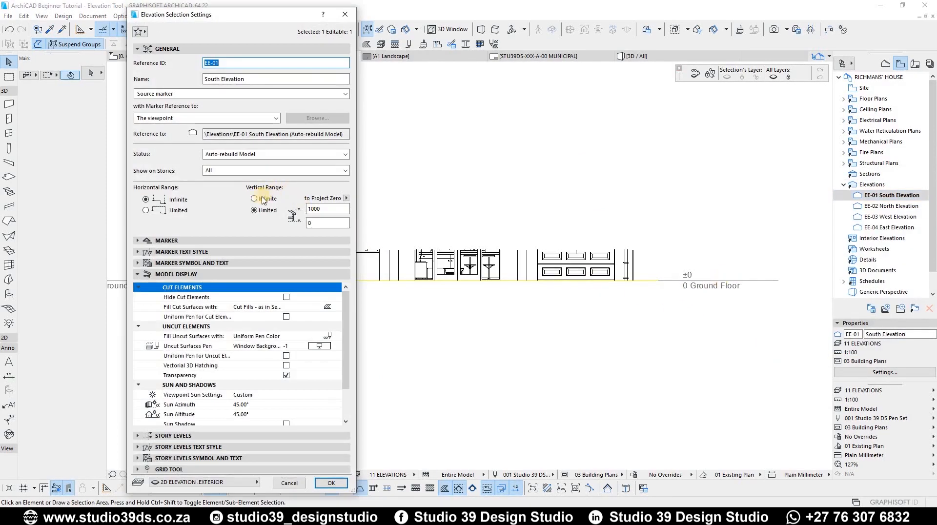
{"action": "left_click", "coordinate": [262, 199]}
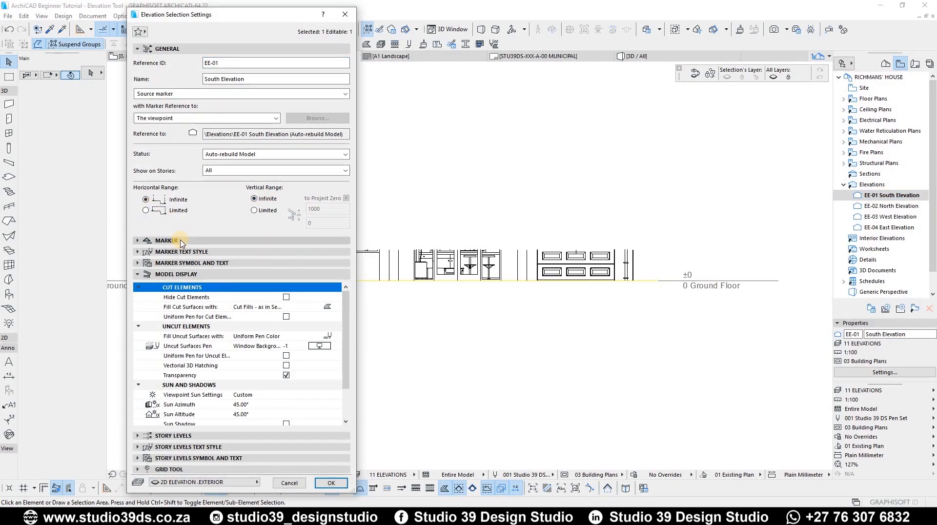
{"action": "left_click", "coordinate": [176, 274]}
{"action": "left_click", "coordinate": [166, 240]}
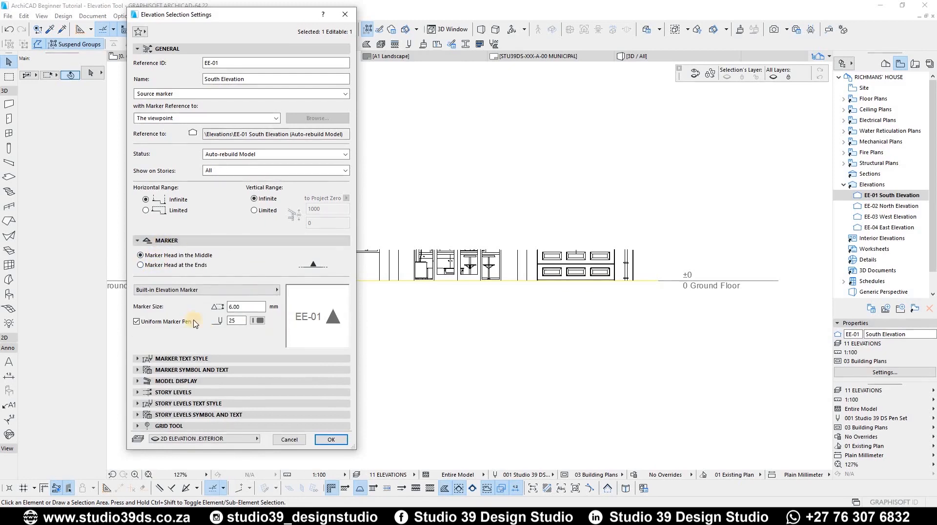
{"action": "left_click_drag", "start_coordinate": [246, 308], "coordinate": [174, 303]}
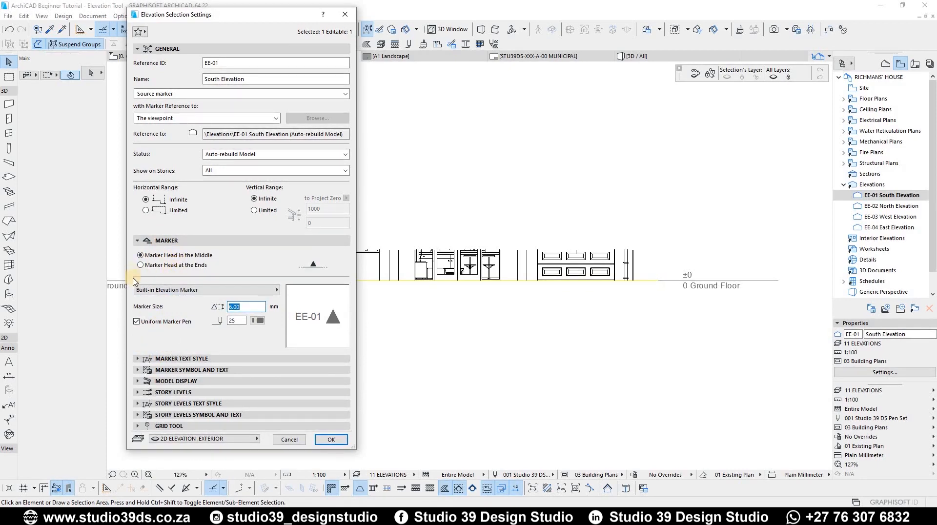
{"action": "left_click", "coordinate": [153, 266]}
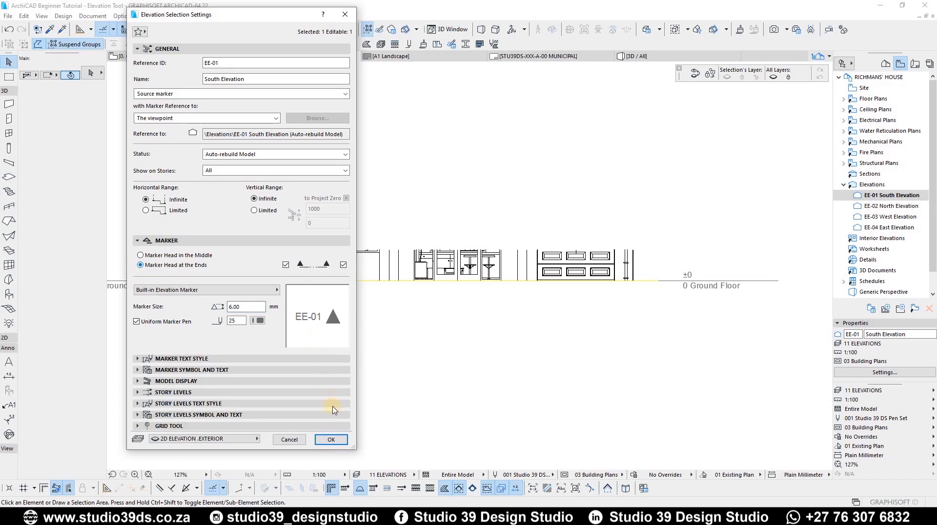
{"action": "left_click", "coordinate": [329, 439]}
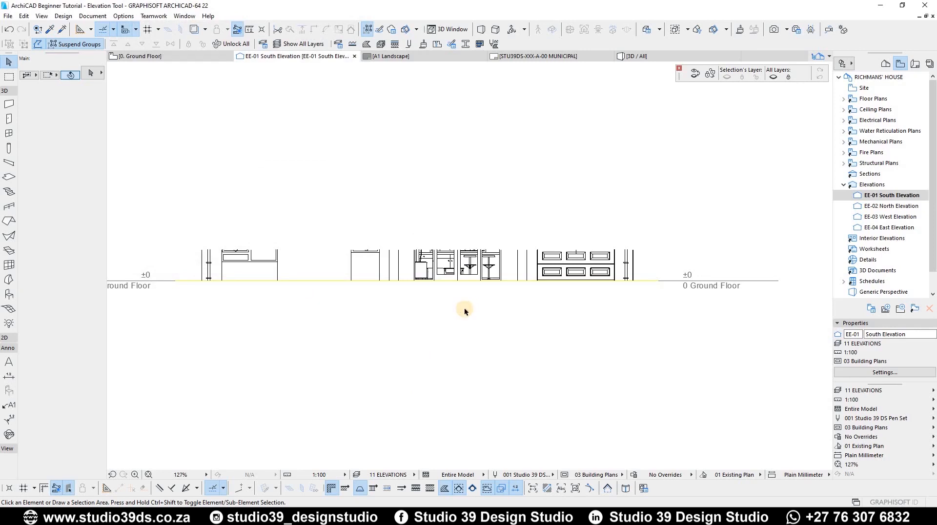
On the ground floor plan, set the EE-01 marker head to the middle, turn off its uniform marker pen, and apply.
{"action": "key", "text": "F2"}
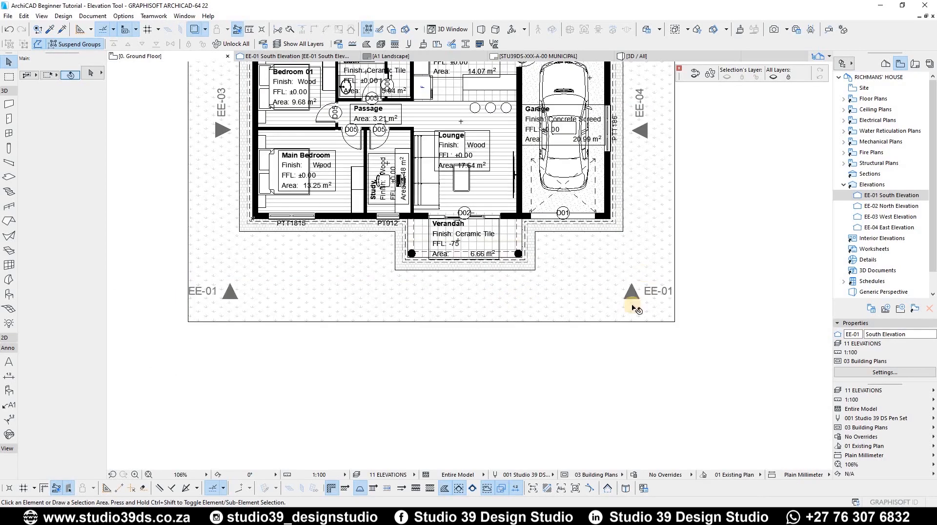
{"action": "left_click", "coordinate": [230, 302]}
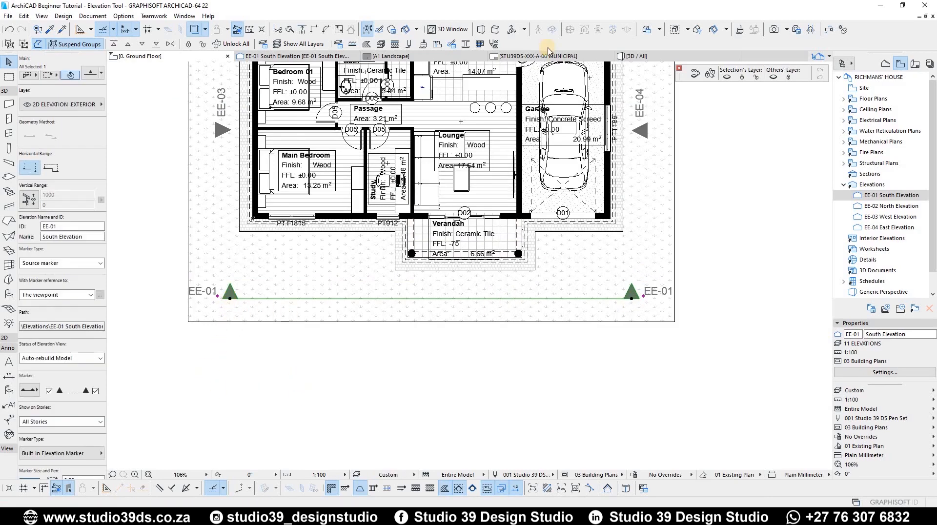
{"action": "right_click", "coordinate": [898, 195]}
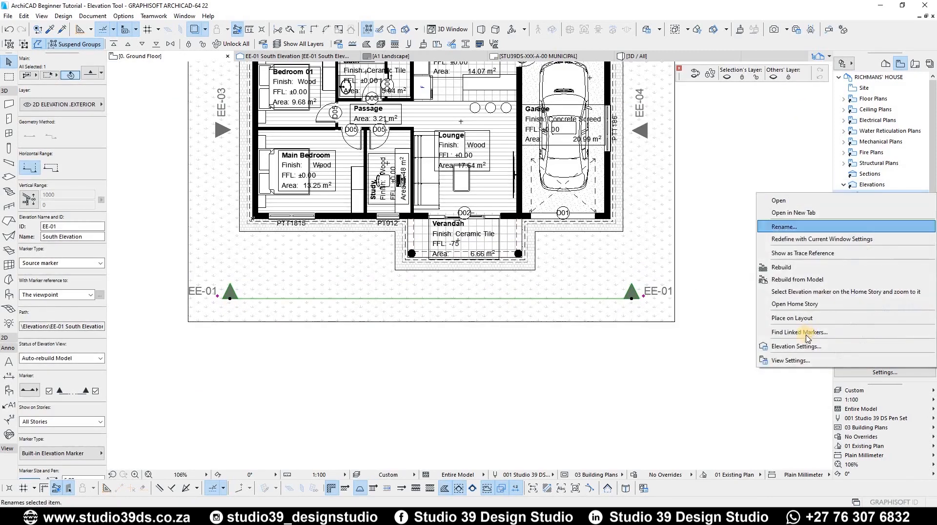
{"action": "left_click", "coordinate": [795, 344]}
{"action": "left_click", "coordinate": [229, 298]}
{"action": "double_click", "coordinate": [233, 299]}
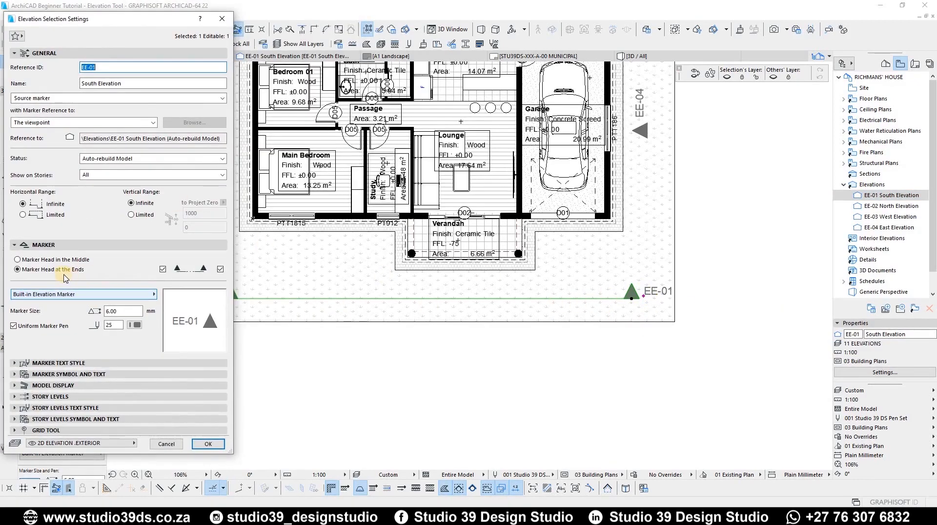
{"action": "left_click", "coordinate": [48, 259]}
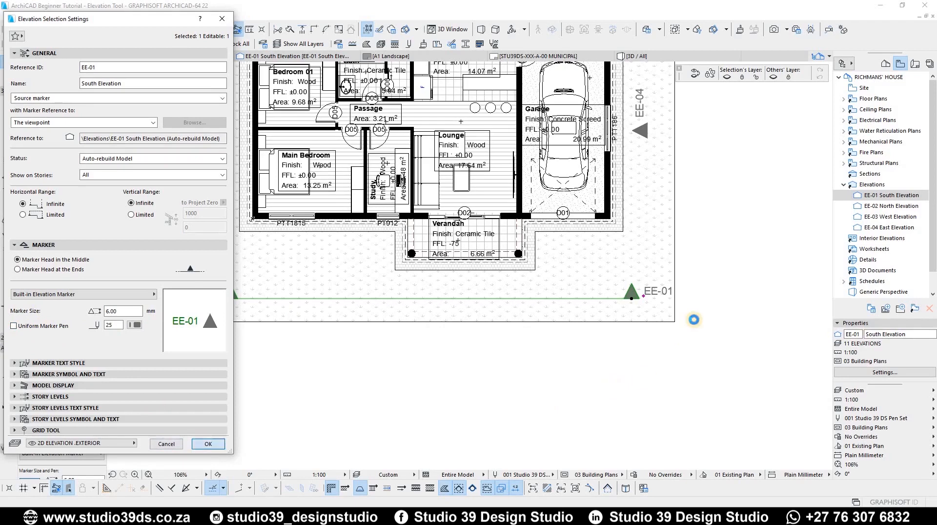
{"action": "left_click", "coordinate": [201, 444]}
Turn the uniform marker pen on for the EE-01 marker and review its marker text style and alignment options.
{"action": "left_click", "coordinate": [466, 298]}
{"action": "scroll", "coordinate": [467, 298], "scroll_direction": "up", "scroll_amount": 6}
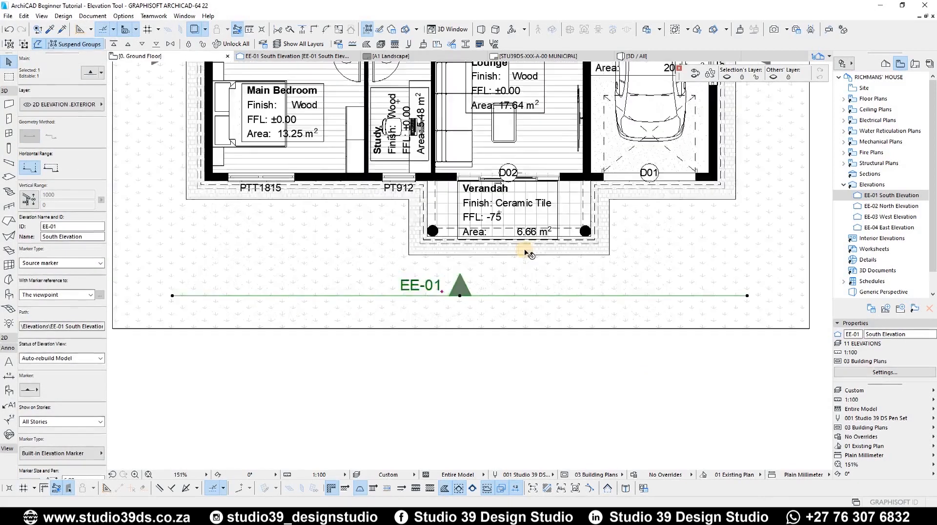
{"action": "key", "text": "ctrl+t"}
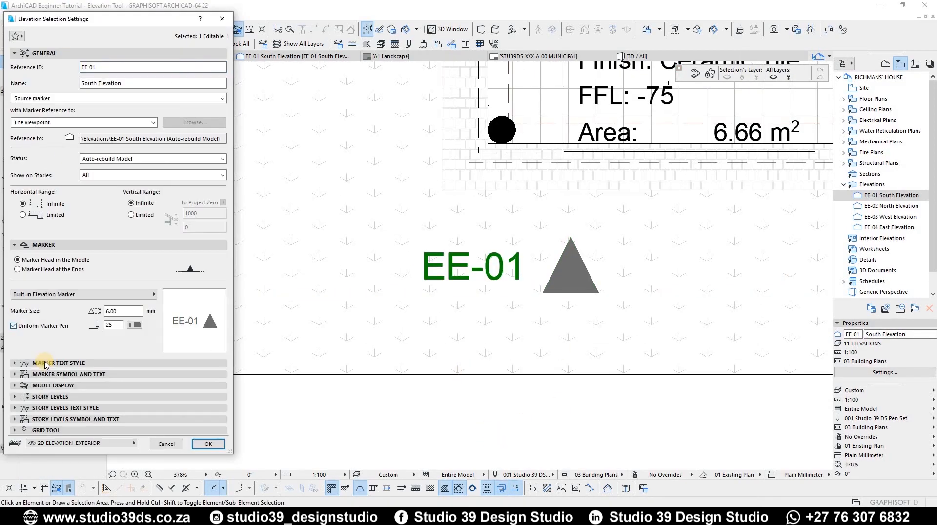
{"action": "left_click", "coordinate": [51, 245]}
{"action": "left_click", "coordinate": [49, 256]}
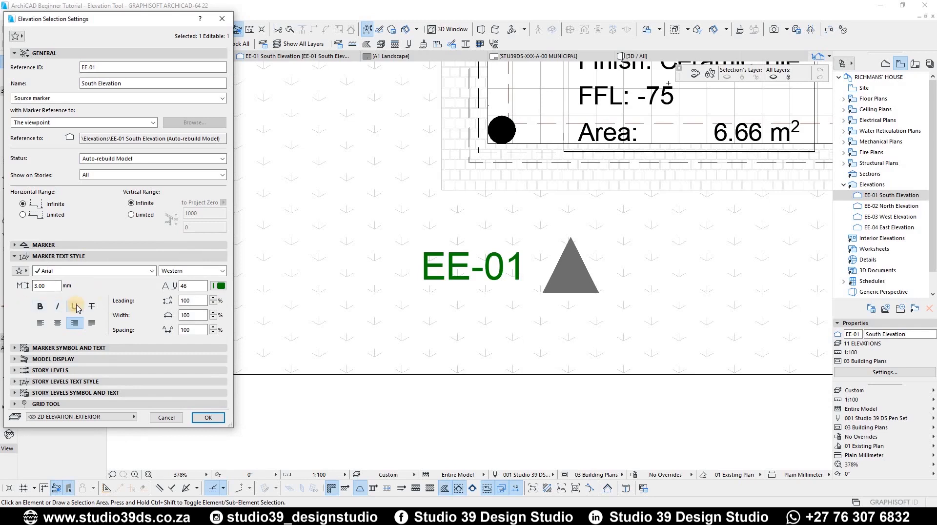
{"action": "left_click", "coordinate": [40, 324]}
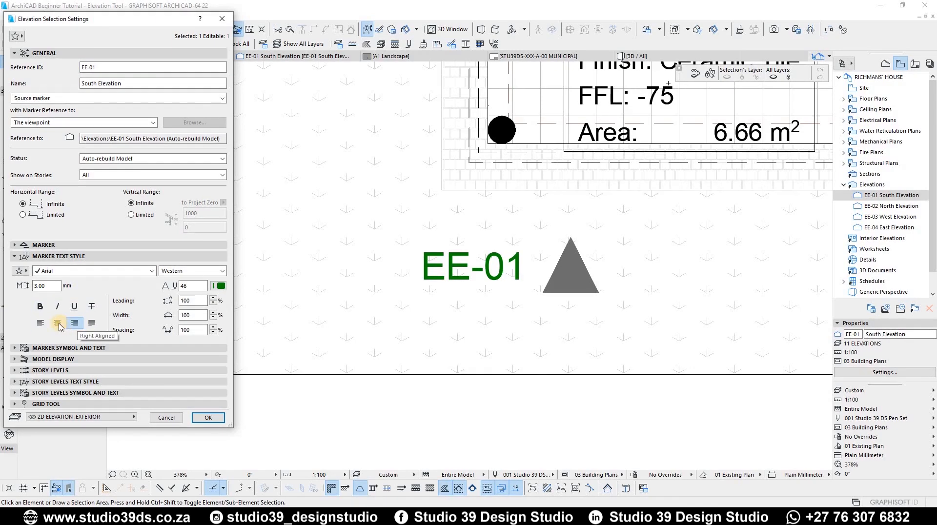
{"action": "left_click", "coordinate": [57, 256]}
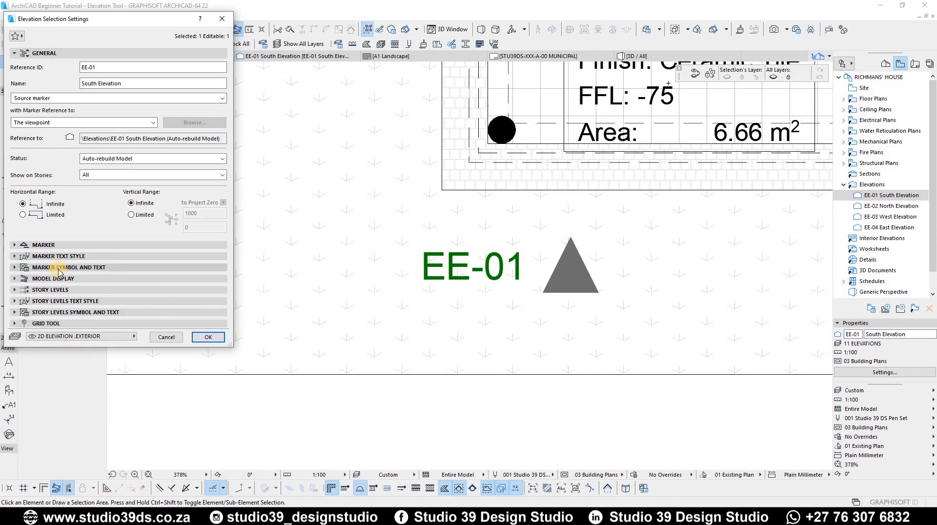
Examine the EE-01 marker's symbol and text settings, including the available marker styles and text rotation.
{"action": "left_click", "coordinate": [58, 268]}
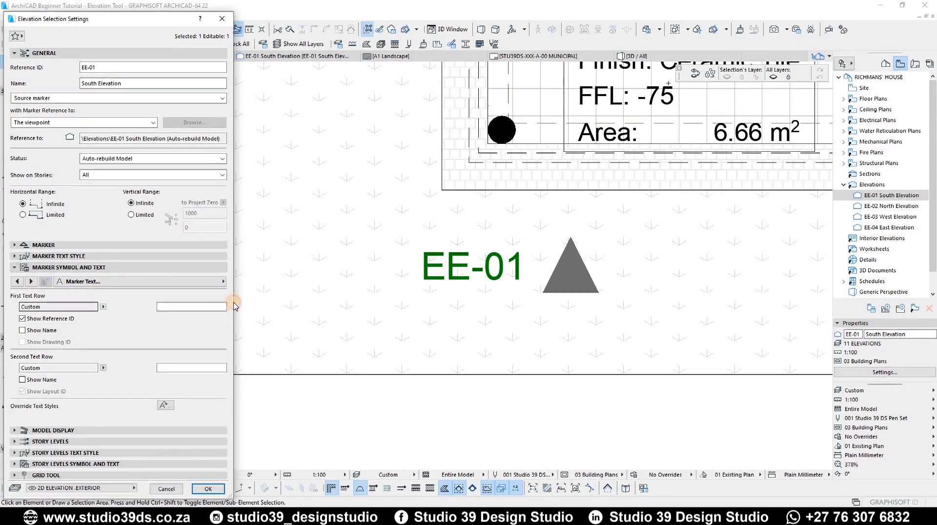
{"action": "left_click", "coordinate": [215, 282]}
{"action": "left_click", "coordinate": [264, 283]}
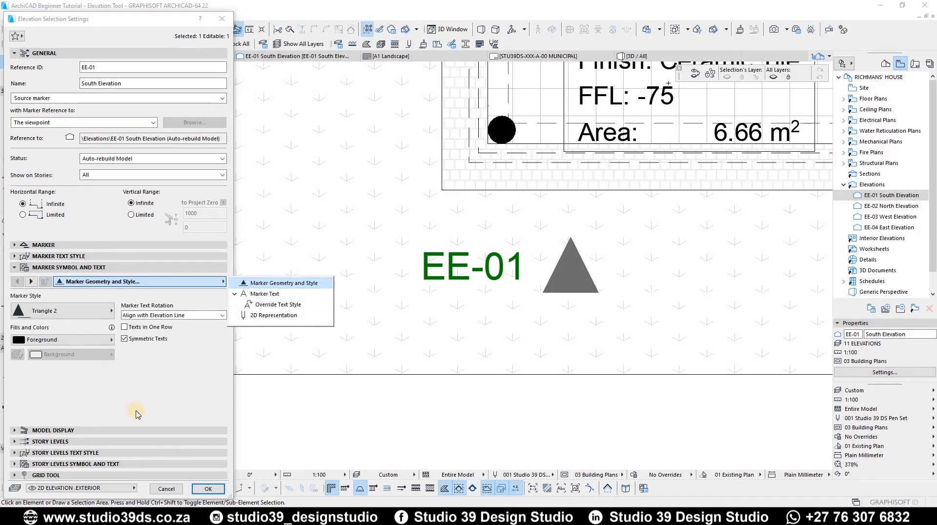
{"action": "left_click", "coordinate": [78, 312]}
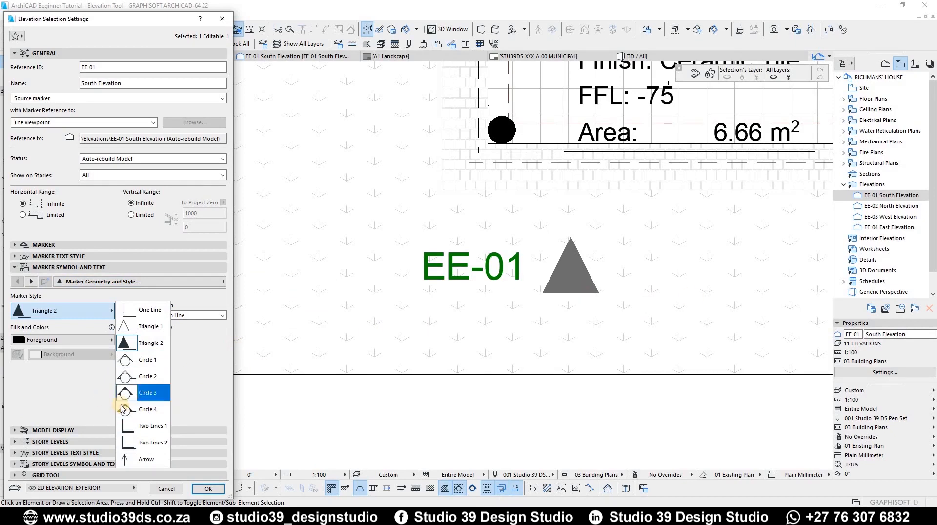
{"action": "left_click", "coordinate": [102, 363]}
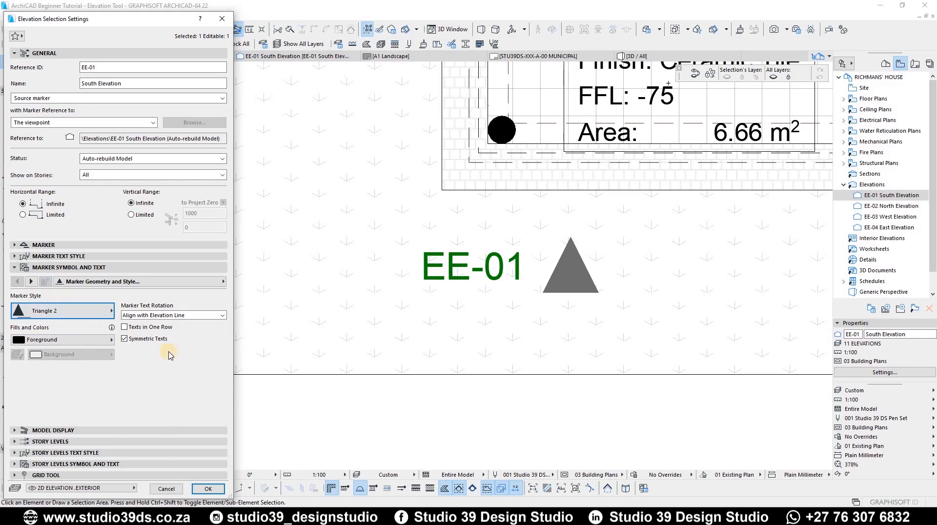
{"action": "left_click", "coordinate": [221, 317]}
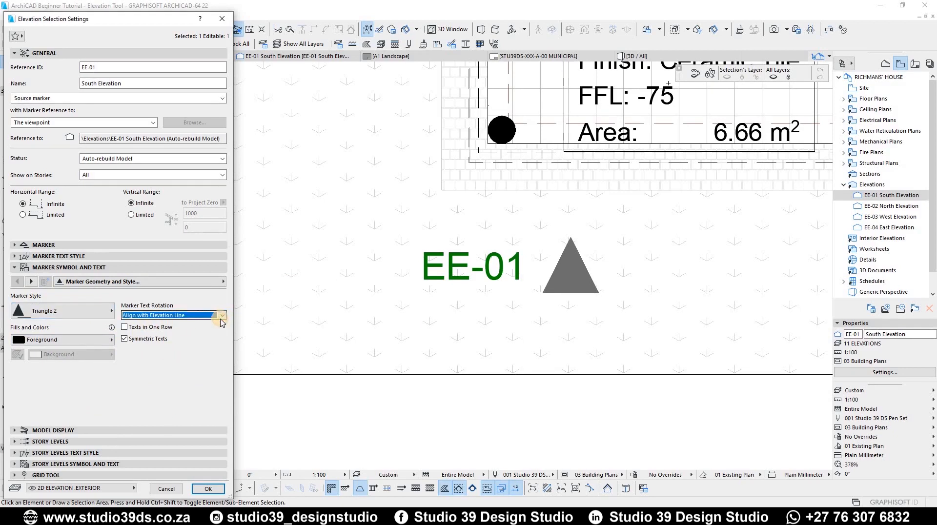
Show the elevation name beside the reference ID in the EE-01 marker's first text row, and check the plan.
{"action": "left_click", "coordinate": [30, 284]}
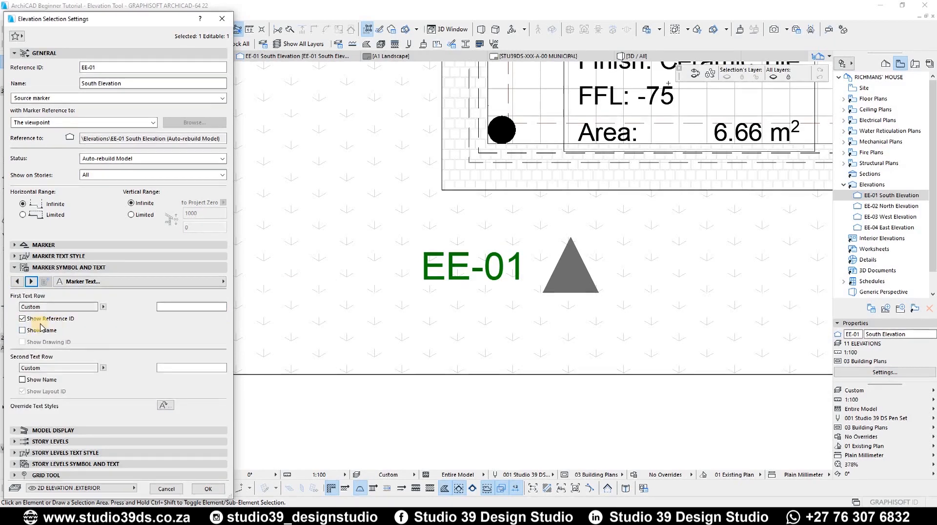
{"action": "left_click", "coordinate": [38, 332]}
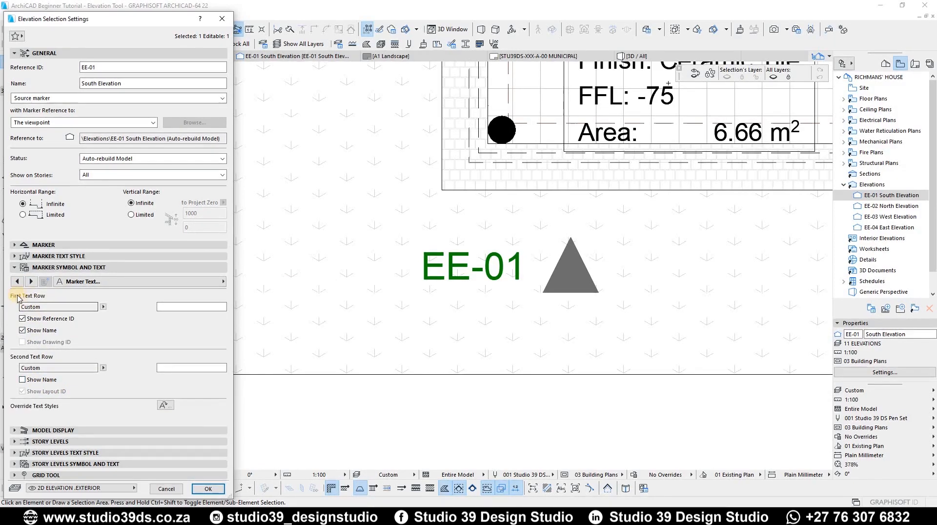
{"action": "left_click", "coordinate": [209, 488]}
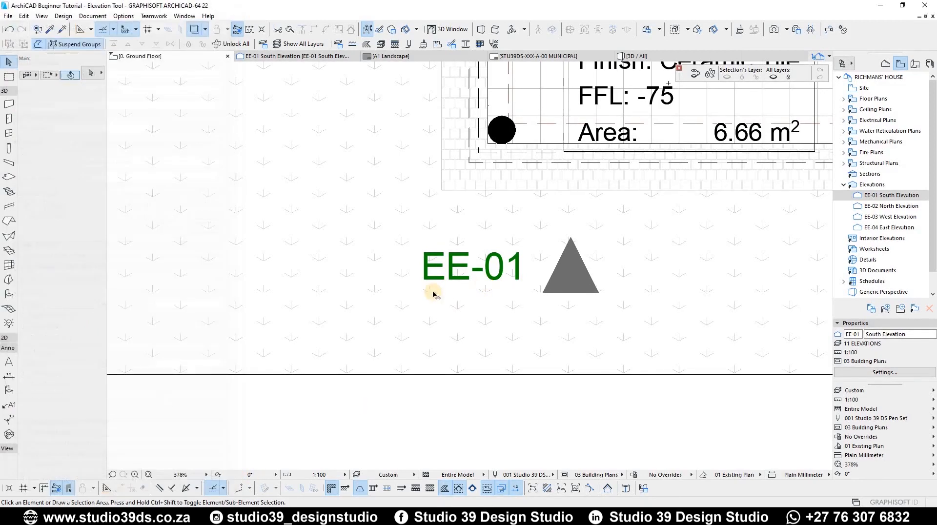
{"action": "scroll", "coordinate": [361, 269], "scroll_direction": "down", "scroll_amount": 4}
Show the EE-01 marker's elevation name in the second text row instead of the first, and apply the settings.
{"action": "right_click", "coordinate": [887, 198]}
{"action": "left_click", "coordinate": [776, 351]}
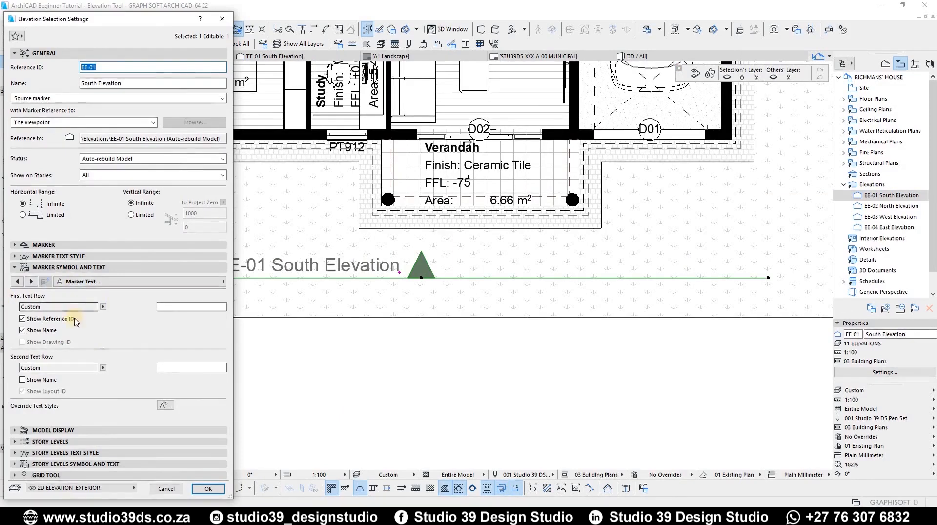
{"action": "left_click", "coordinate": [22, 379]}
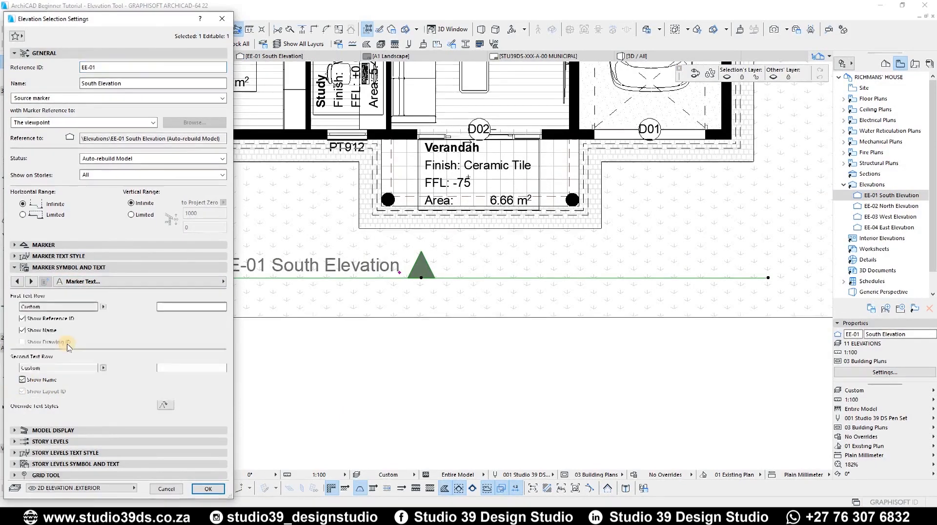
{"action": "left_click", "coordinate": [38, 334]}
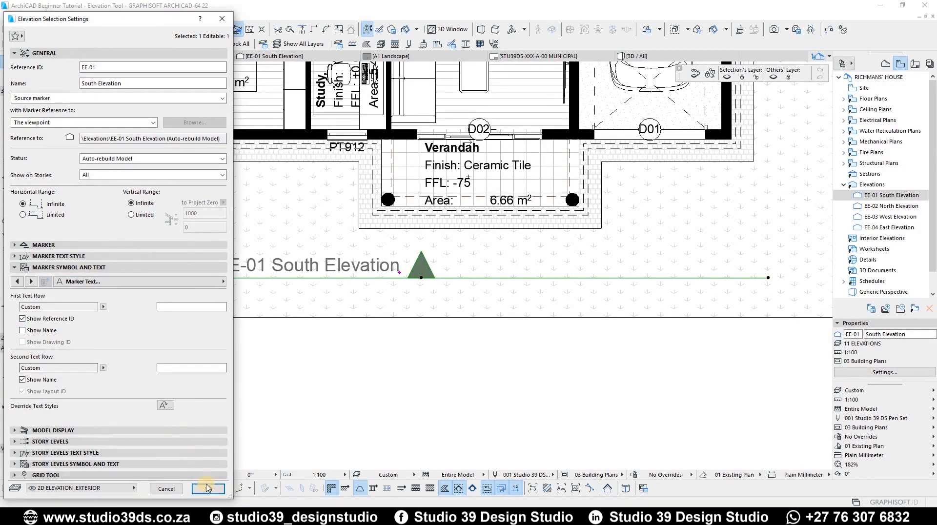
{"action": "key", "text": "Return"}
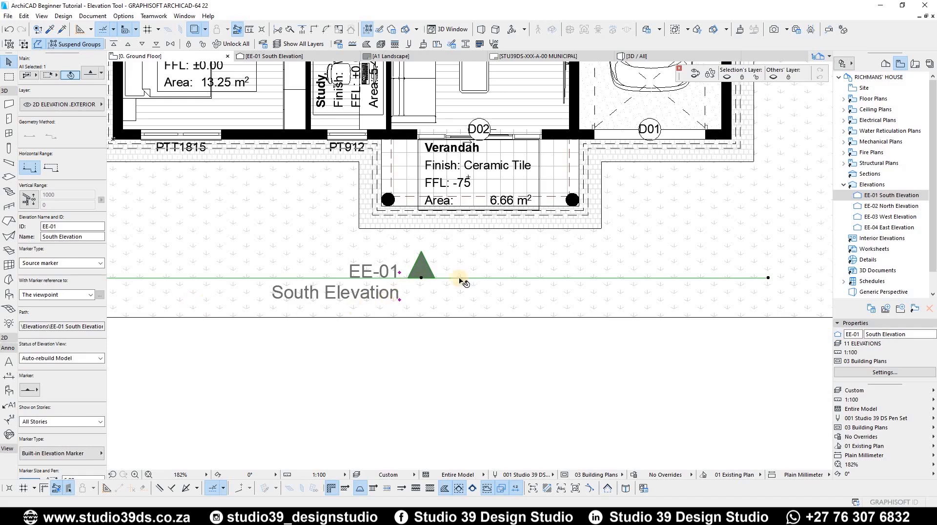
Replace the elevation name in the EE-01 marker's second text row with the custom text "my elevation" and apply the settings.
{"action": "double_click", "coordinate": [434, 282]}
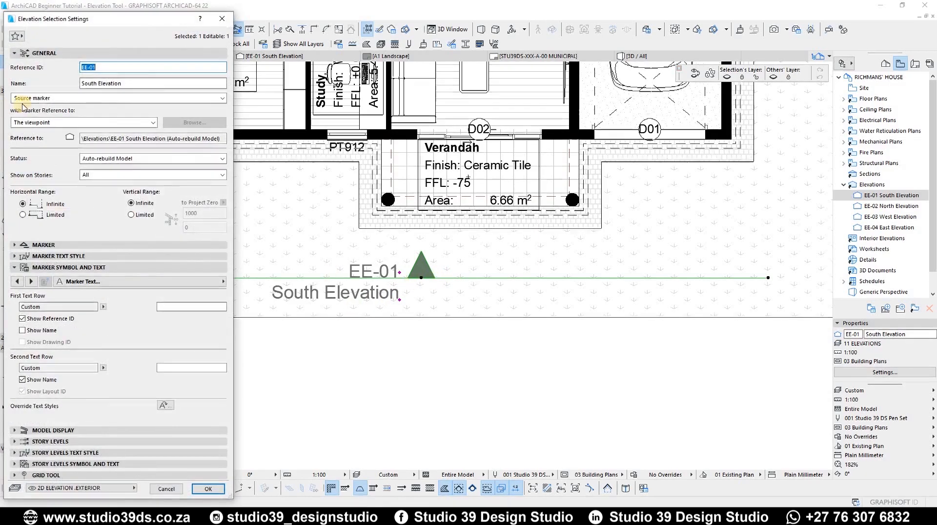
{"action": "left_click", "coordinate": [22, 380]}
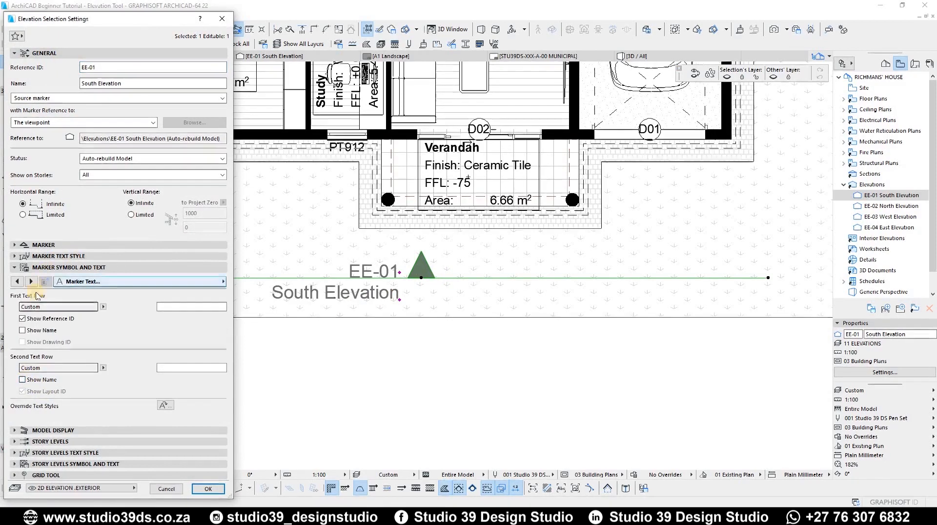
{"action": "left_click", "coordinate": [193, 369]}
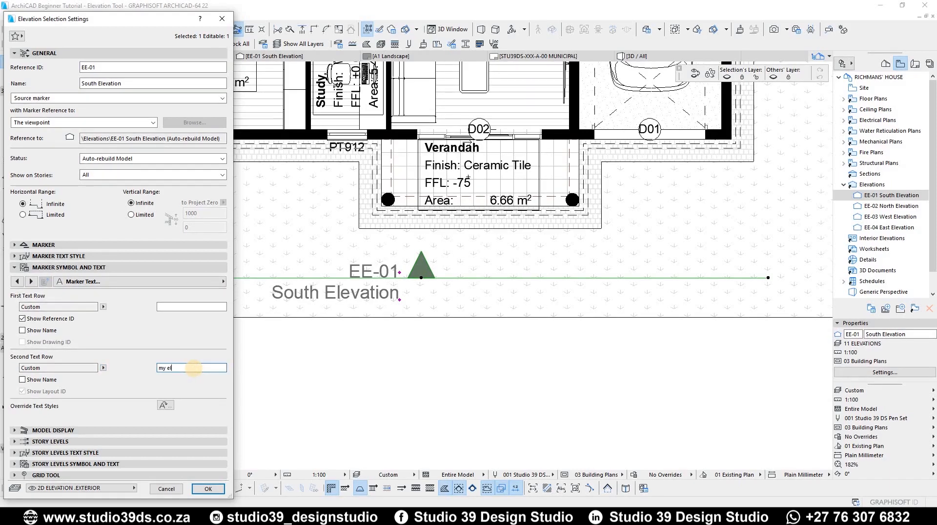
{"action": "key", "text": "Return"}
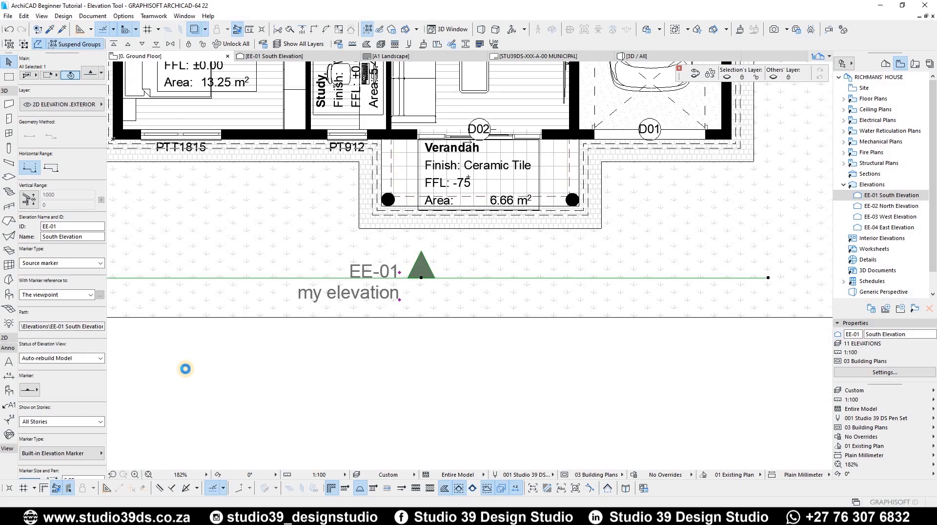
Reopen the EE-01 elevation's settings and clear the custom text from the marker's second text row.
{"action": "key", "text": "ctrl+t"}
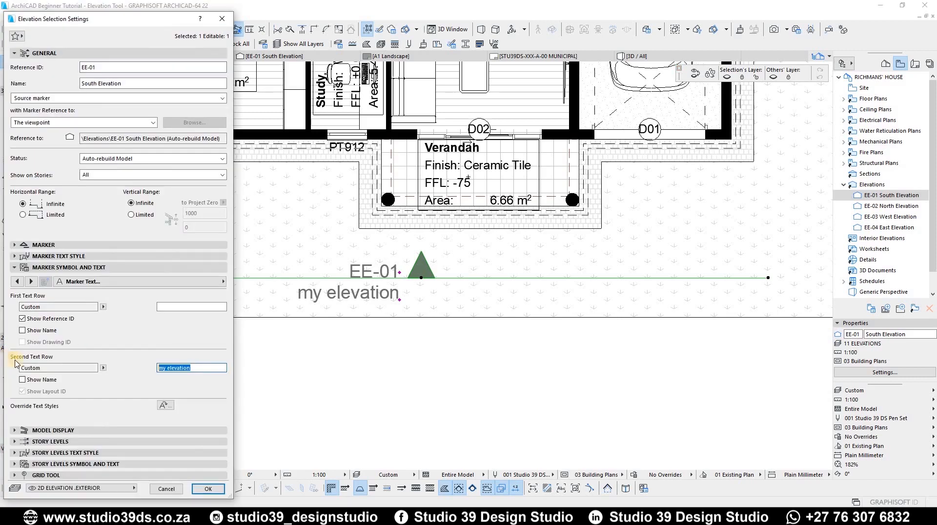
{"action": "double_click", "coordinate": [46, 368]}
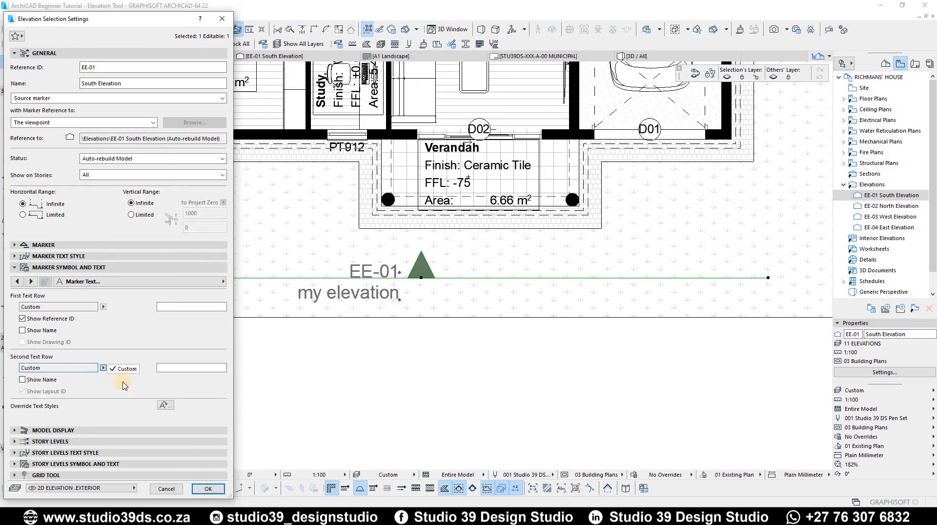
{"action": "left_click_drag", "start_coordinate": [134, 85], "coordinate": [73, 84]}
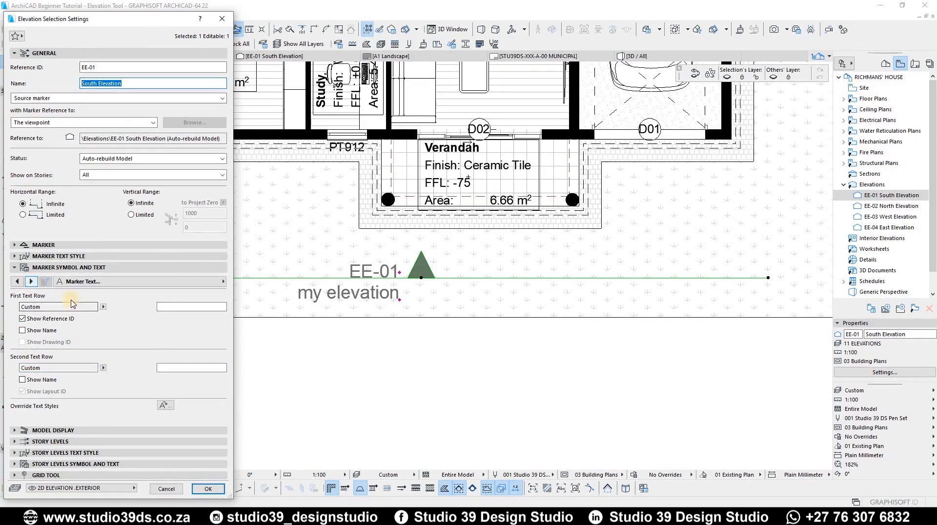
Enable the text style override for the EE-01 marker's first text row and finish with the marker symbol and text settings.
{"action": "left_click", "coordinate": [31, 281]}
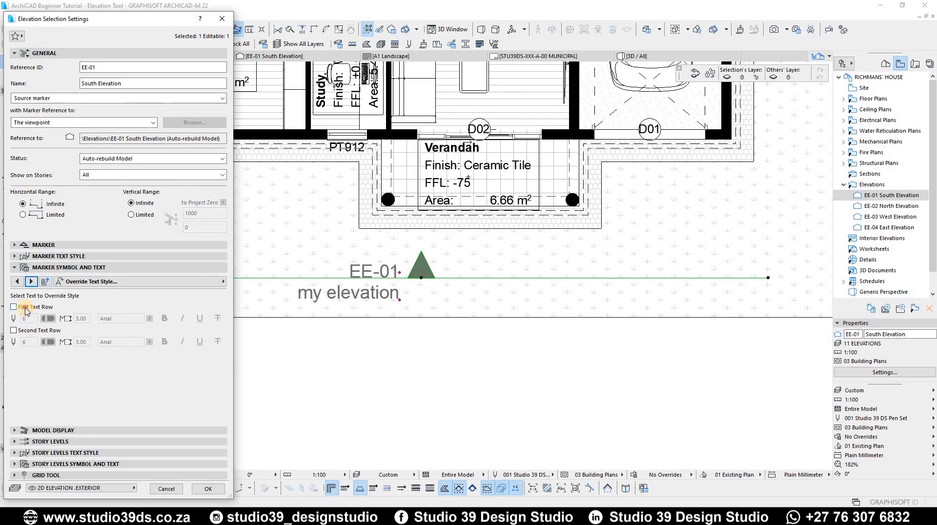
{"action": "left_click", "coordinate": [26, 308]}
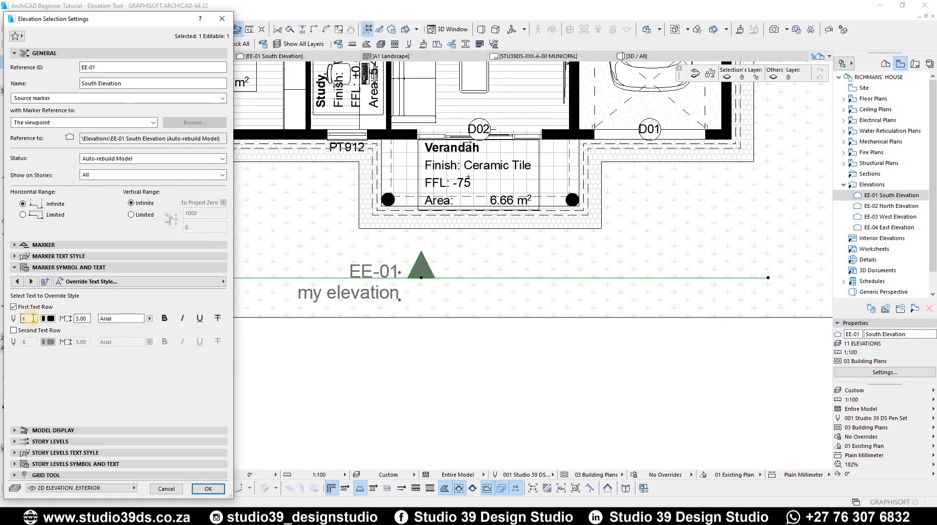
{"action": "left_click", "coordinate": [31, 281]}
{"action": "left_click", "coordinate": [61, 267]}
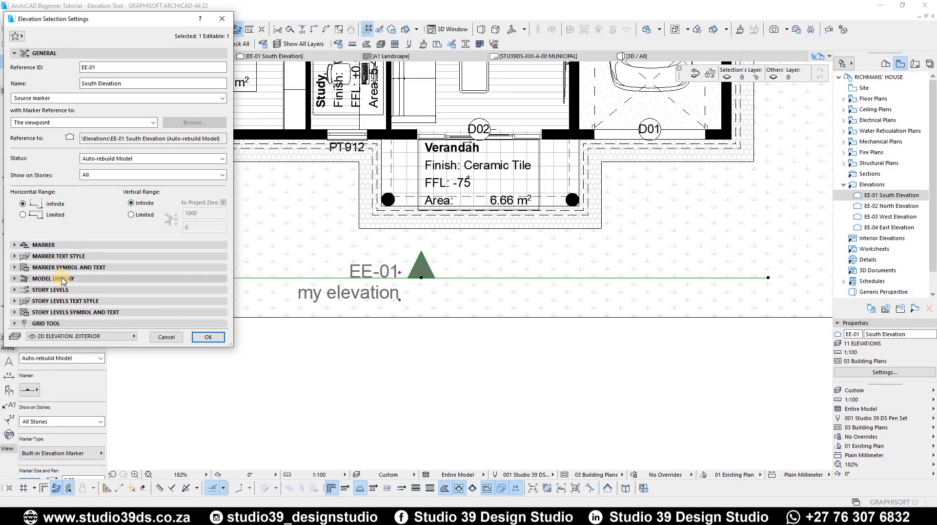
Review the EE-01 elevation's model display options for cut elements, uncut elements and sun and shadows, and apply the settings.
{"action": "left_click", "coordinate": [62, 278]}
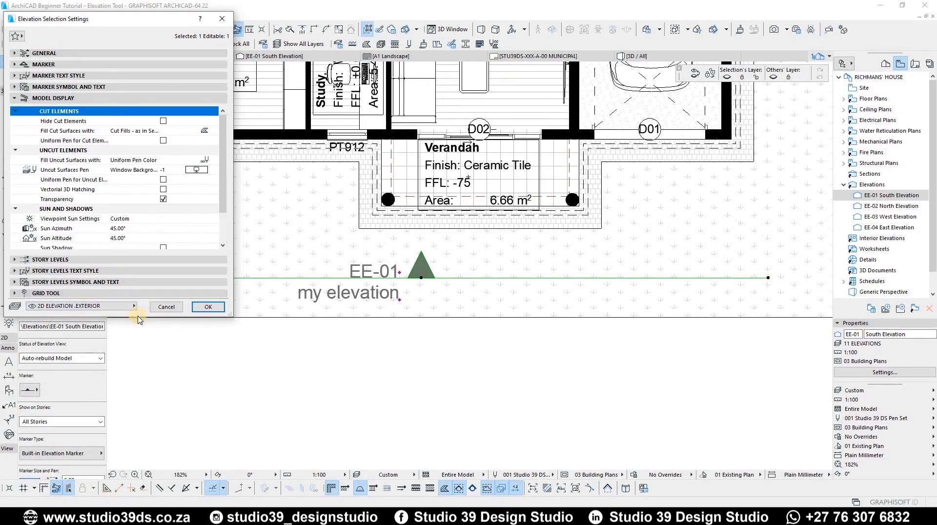
{"action": "left_click_drag", "start_coordinate": [137, 320], "coordinate": [137, 428]}
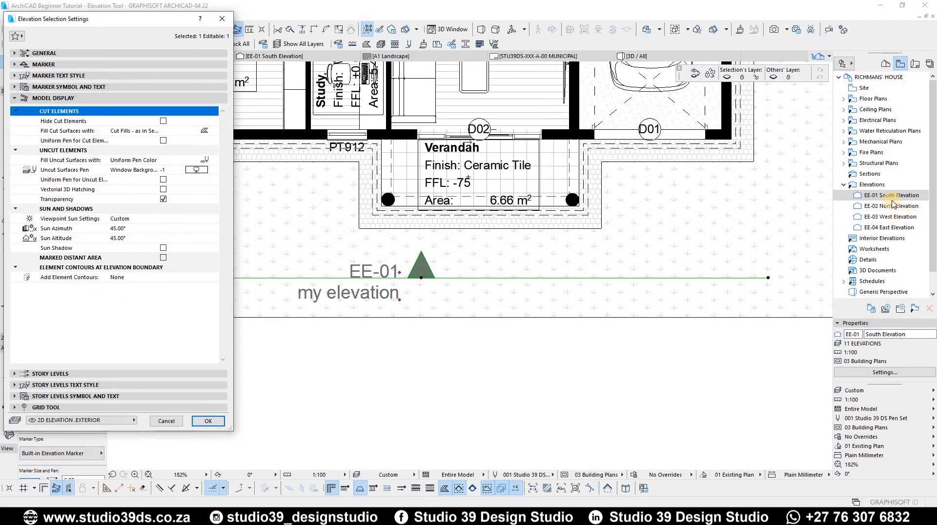
{"action": "left_click", "coordinate": [208, 421]}
Open the EE-01 South Elevation view and set its cut surfaces to be filled with Uniform Surface.
{"action": "double_click", "coordinate": [888, 196]}
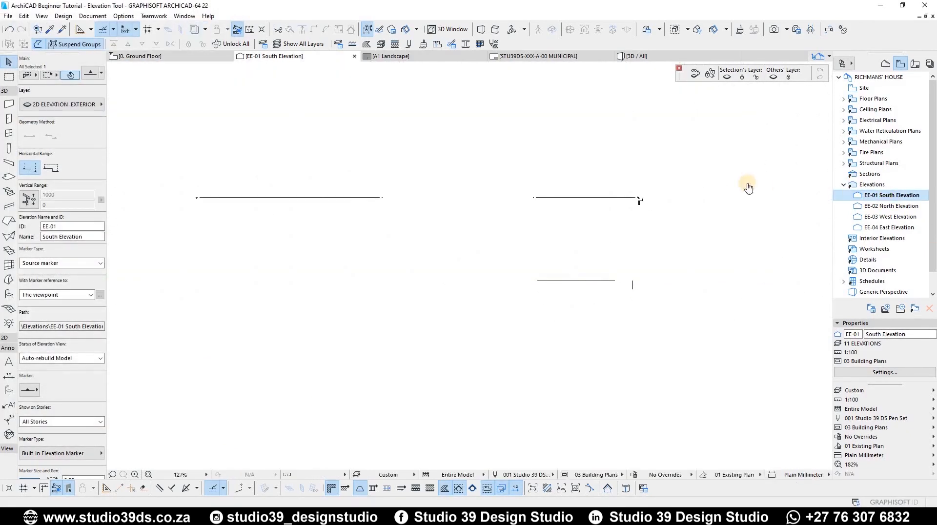
{"action": "right_click", "coordinate": [886, 196]}
{"action": "left_click", "coordinate": [782, 349]}
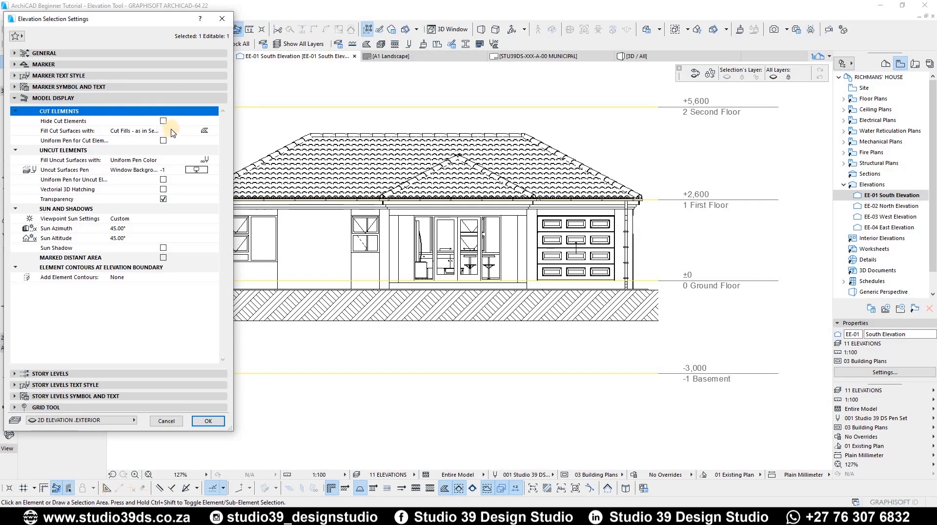
{"action": "left_click", "coordinate": [213, 134]}
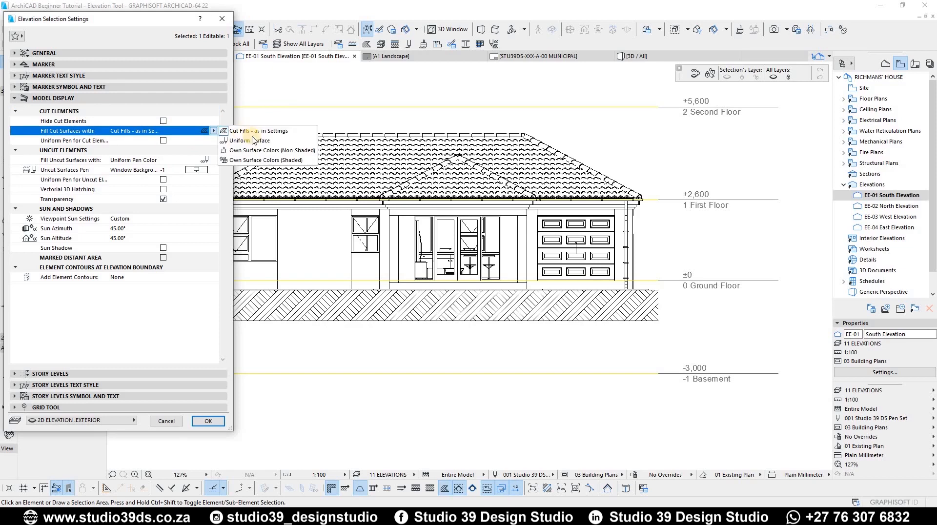
{"action": "left_click", "coordinate": [253, 160]}
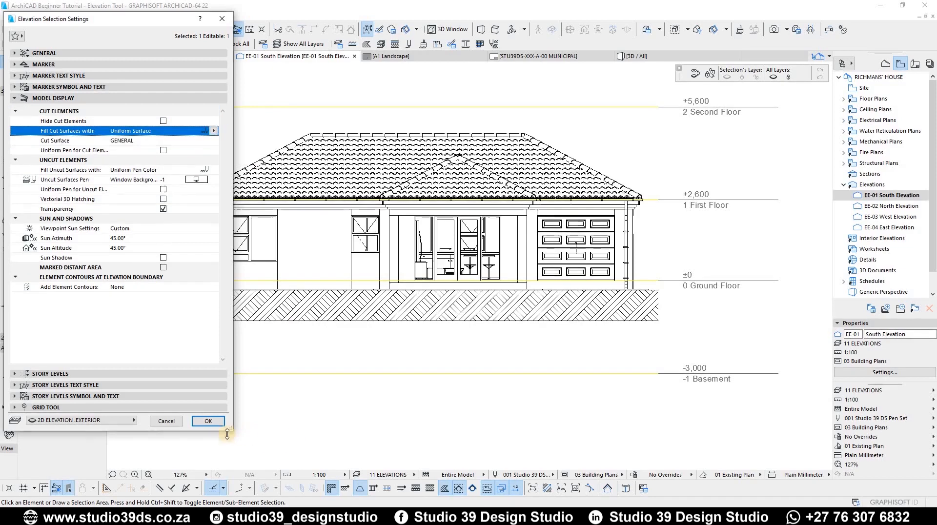
{"action": "left_click", "coordinate": [208, 421]}
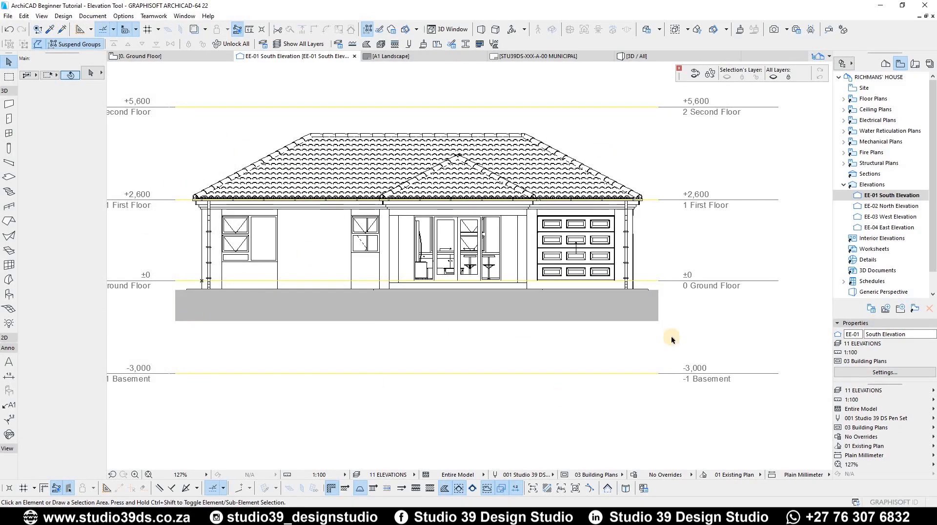
{"action": "left_click", "coordinate": [598, 225]}
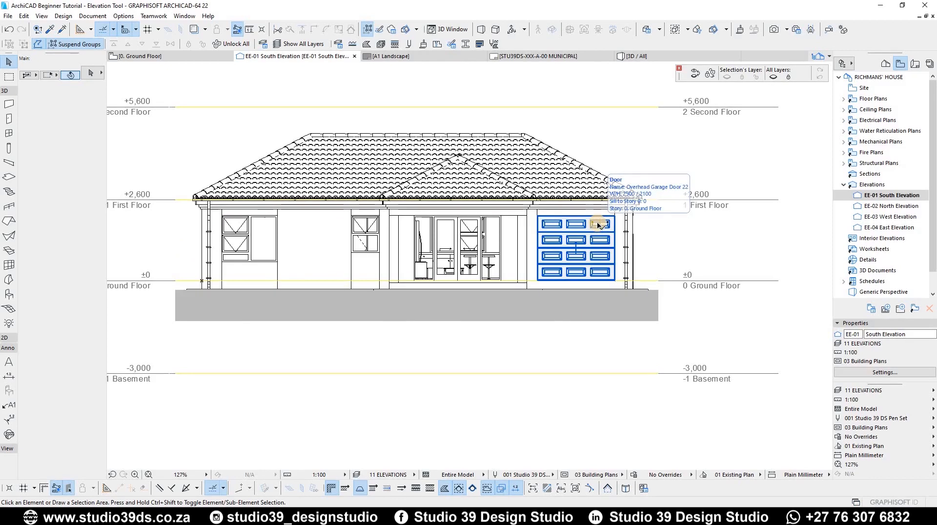
{"action": "left_click", "coordinate": [896, 206]}
{"action": "right_click", "coordinate": [895, 198]}
{"action": "key", "text": "Escape"}
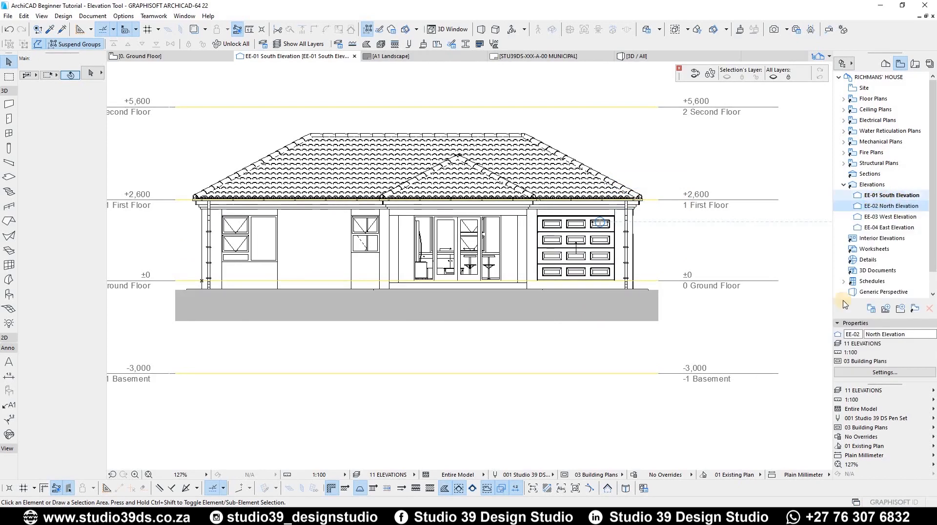
Set the South Elevation to fill cut surfaces with Cut Fills - as in Settings and uncut surfaces with Own Surface Colors (Non-Shaded).
{"action": "right_click", "coordinate": [877, 192]}
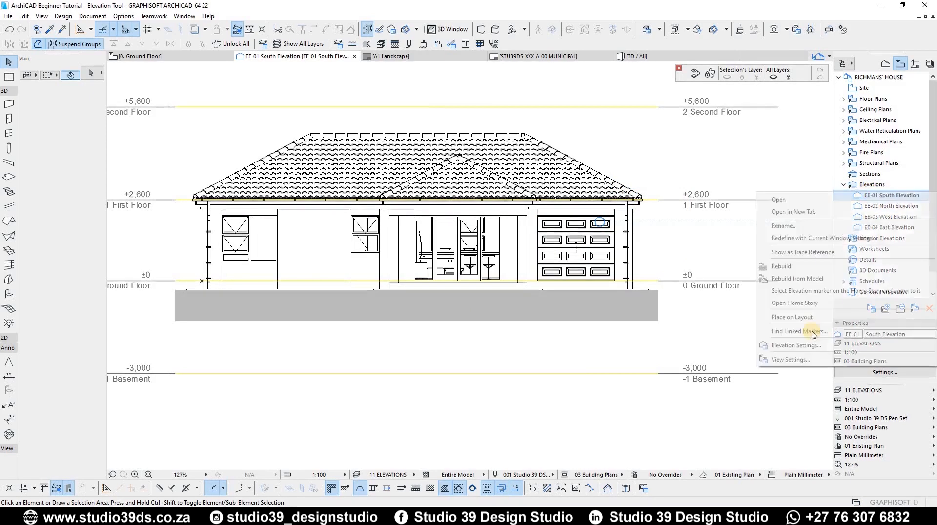
{"action": "left_click", "coordinate": [780, 403]}
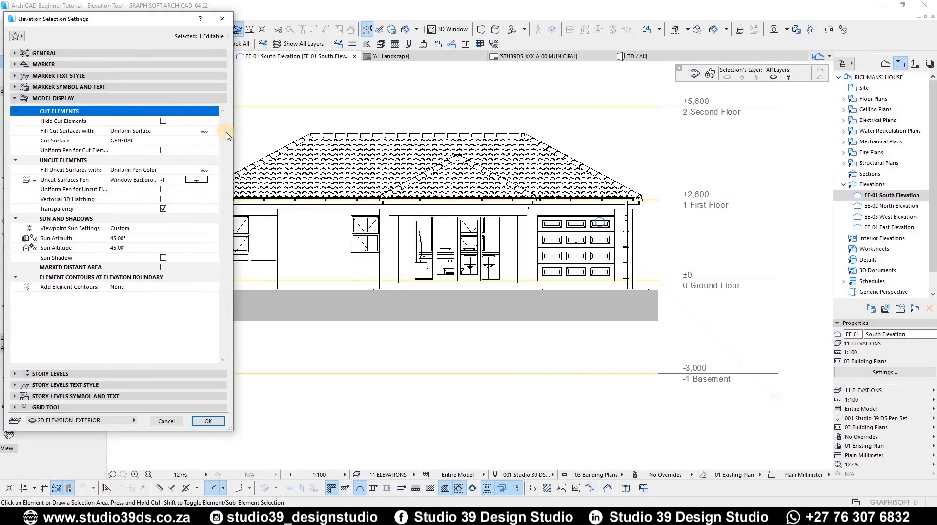
{"action": "left_click", "coordinate": [204, 131]}
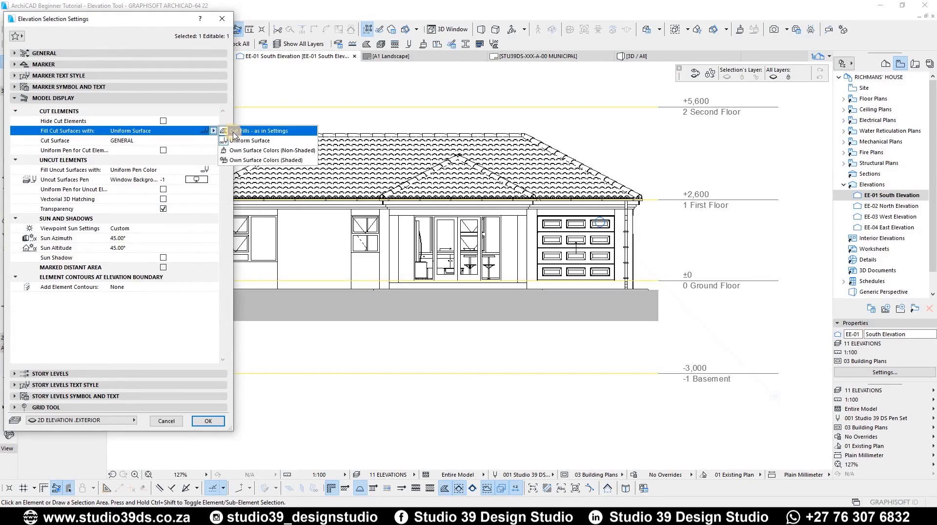
{"action": "left_click", "coordinate": [267, 132]}
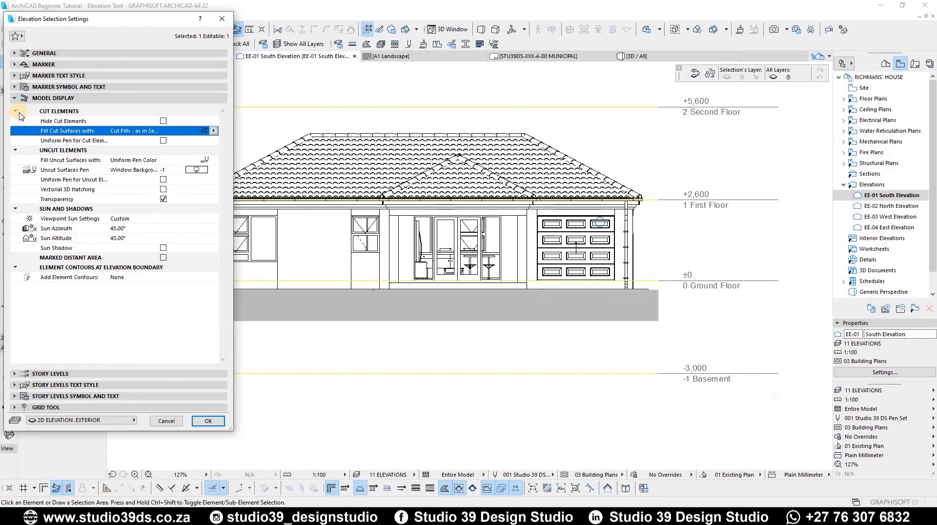
{"action": "left_click", "coordinate": [60, 150]}
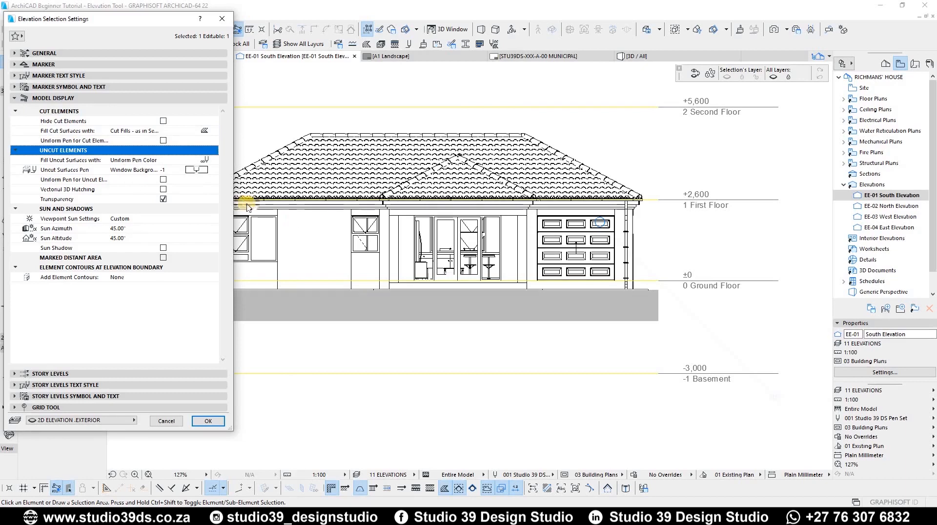
{"action": "left_click", "coordinate": [209, 161]}
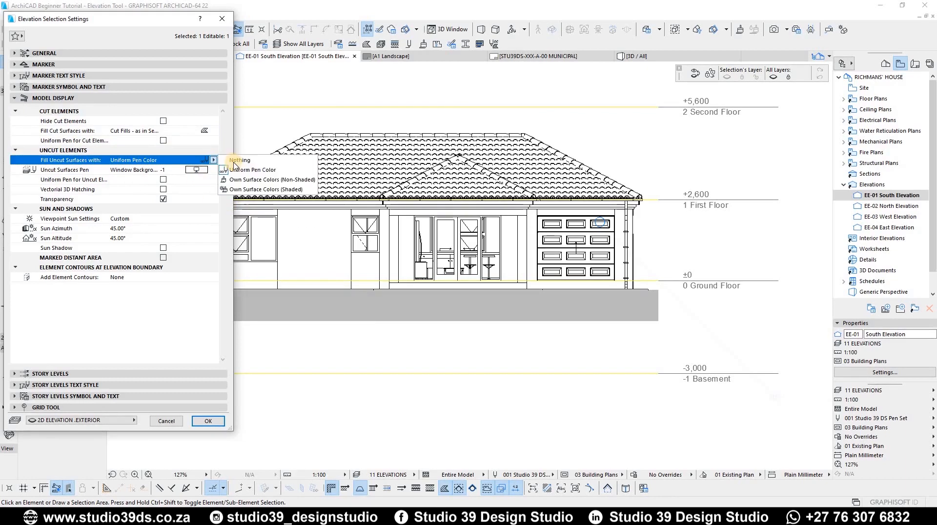
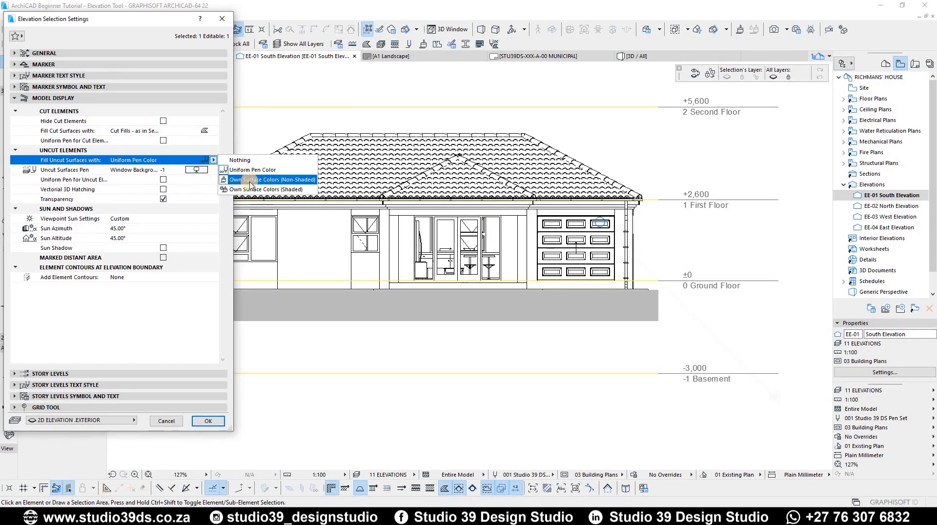
{"action": "left_click", "coordinate": [284, 189]}
{"action": "left_click", "coordinate": [208, 421]}
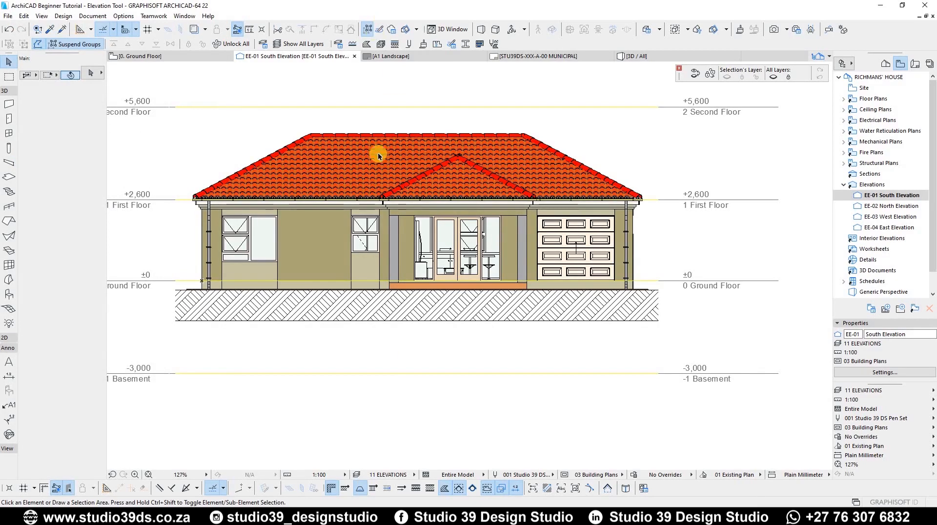
{"action": "scroll", "coordinate": [396, 212], "scroll_direction": "up", "scroll_amount": 3}
{"action": "scroll", "coordinate": [400, 205], "scroll_direction": "down", "scroll_amount": 3}
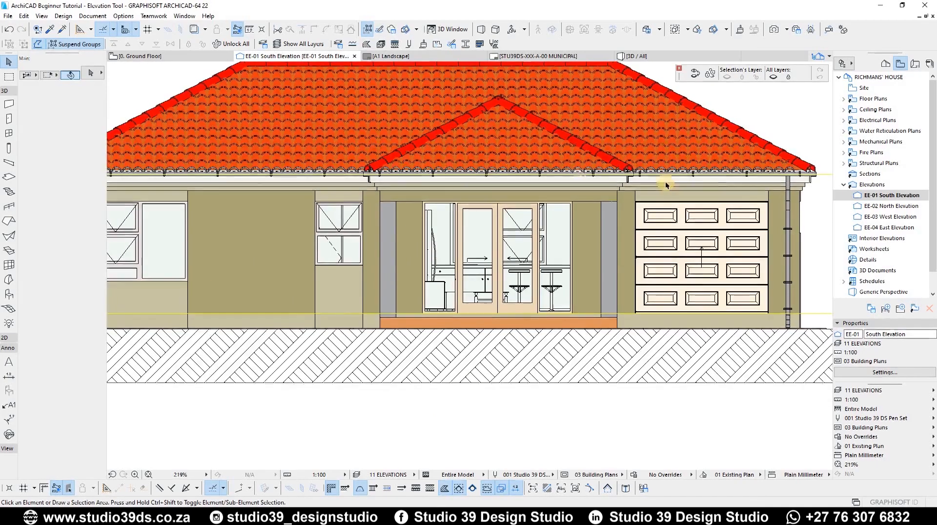
Change the South Elevation's uncut surface fill to Own Surface Colors (Shaded) and apply it.
{"action": "right_click", "coordinate": [839, 342]}
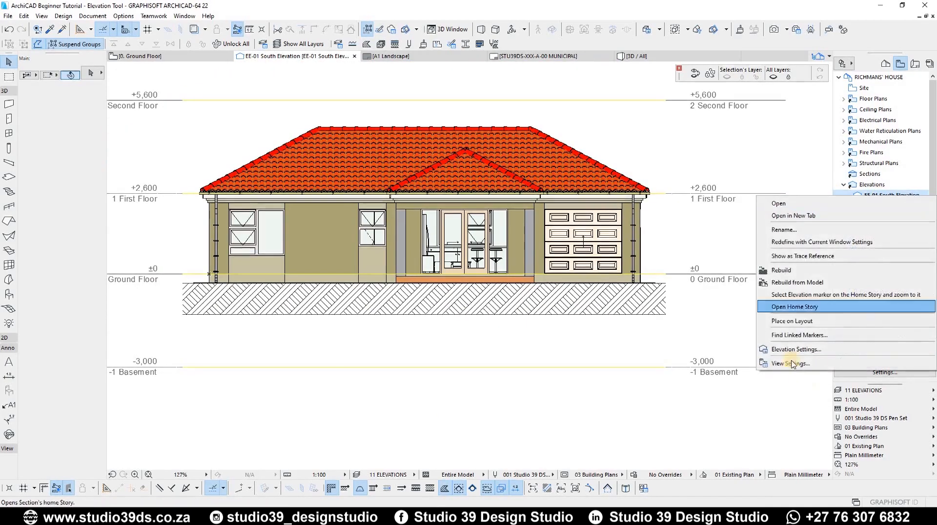
{"action": "left_click", "coordinate": [789, 350]}
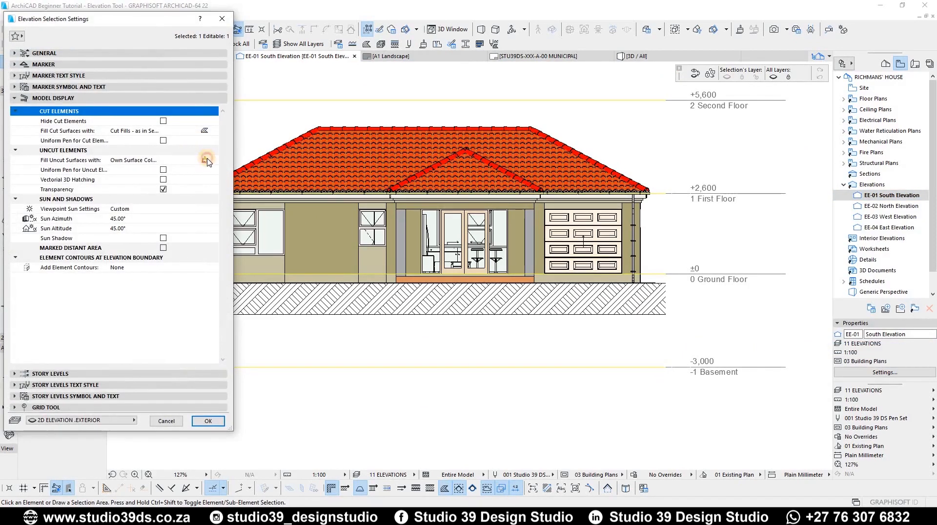
{"action": "left_click", "coordinate": [206, 160]}
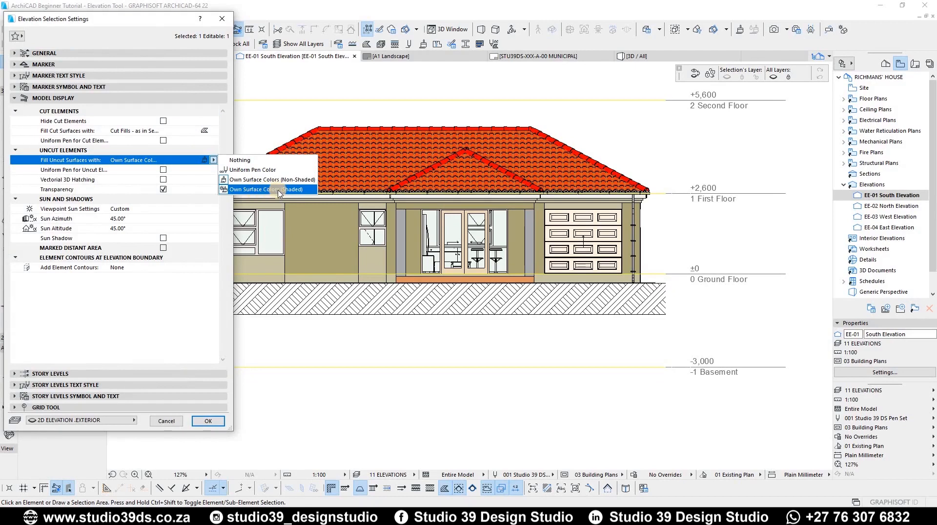
{"action": "left_click", "coordinate": [205, 422]}
{"action": "left_click", "coordinate": [207, 421]}
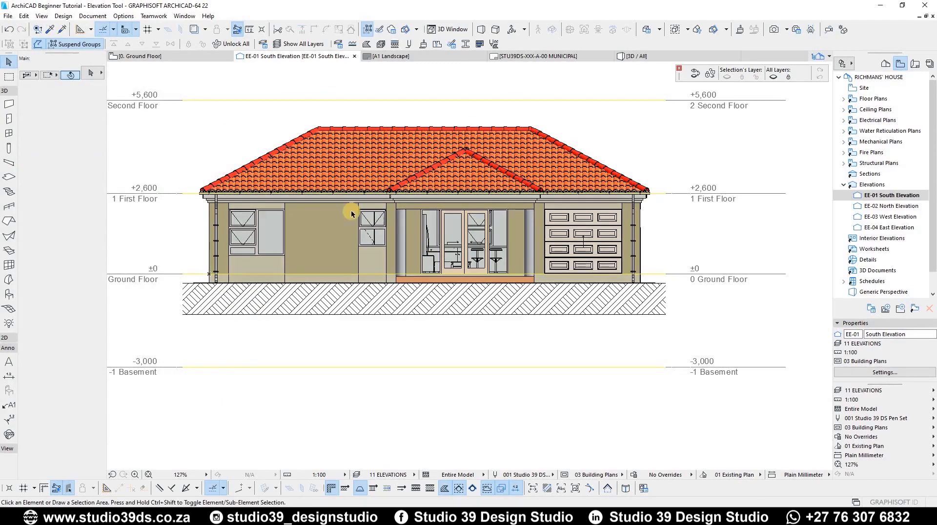
{"action": "scroll", "coordinate": [348, 175], "scroll_direction": "up", "scroll_amount": 5}
{"action": "scroll", "coordinate": [341, 180], "scroll_direction": "down", "scroll_amount": 5}
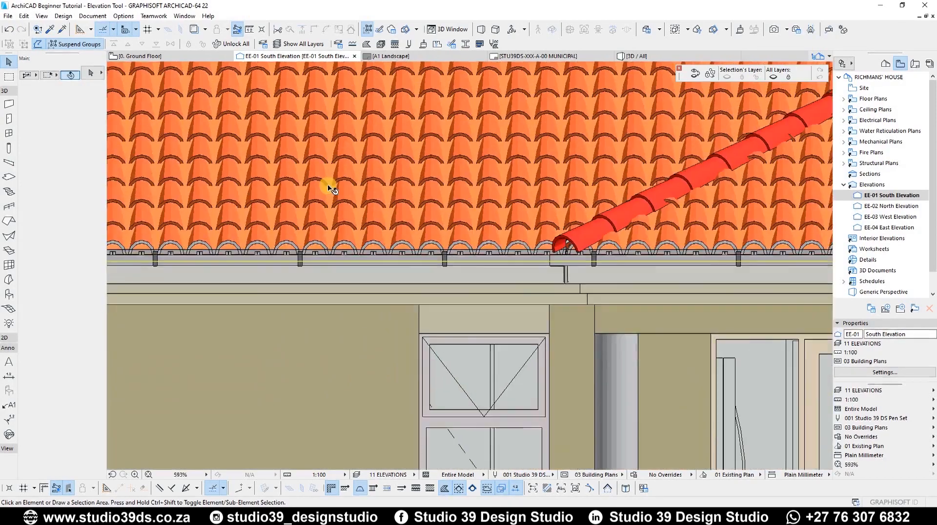
Apply a uniform pen to the South Elevation's uncut elements and compare the house's outlines with the ground fill.
{"action": "right_click", "coordinate": [851, 336]}
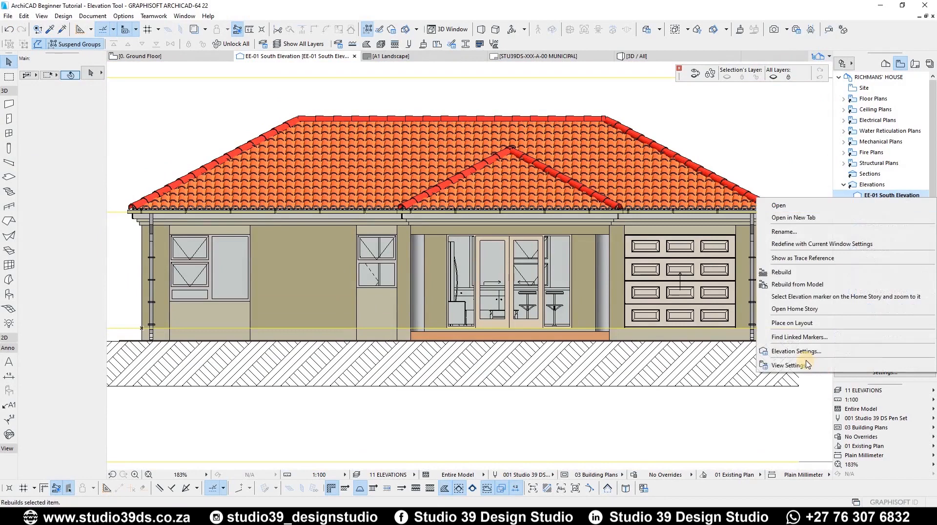
{"action": "left_click", "coordinate": [797, 352]}
{"action": "double_click", "coordinate": [253, 234]}
{"action": "left_click", "coordinate": [207, 162]}
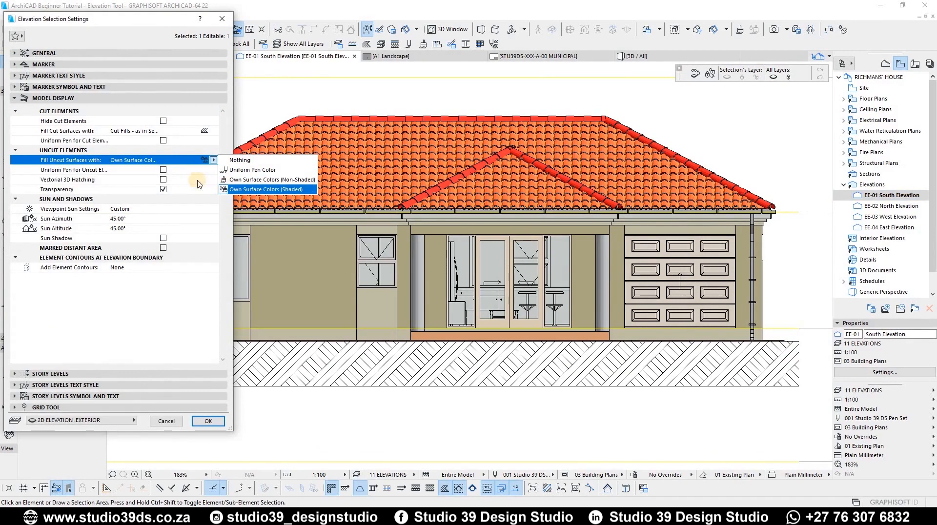
{"action": "left_click", "coordinate": [66, 173]}
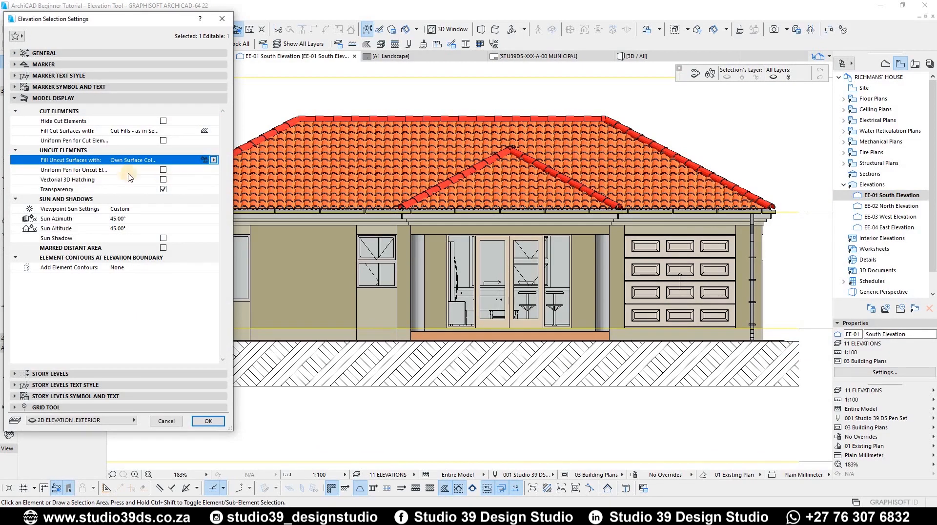
{"action": "left_click", "coordinate": [167, 172]}
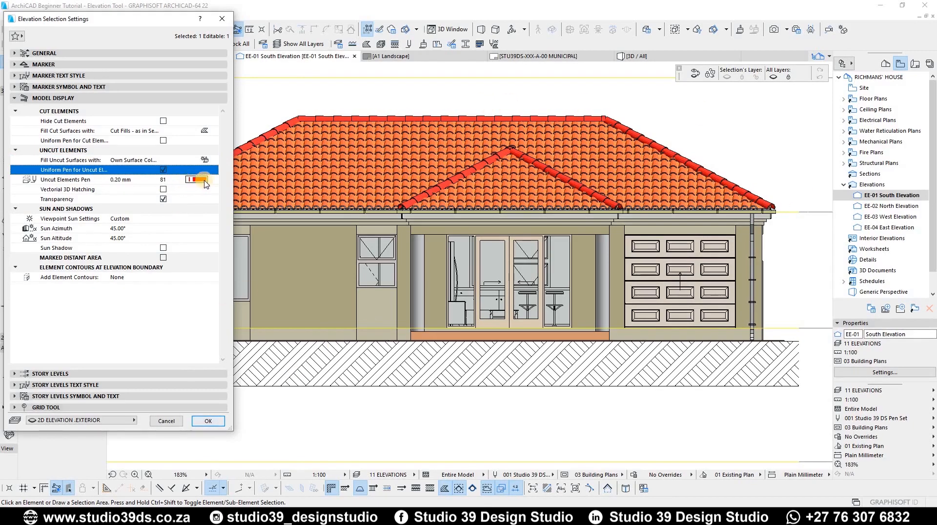
{"action": "left_click", "coordinate": [208, 421]}
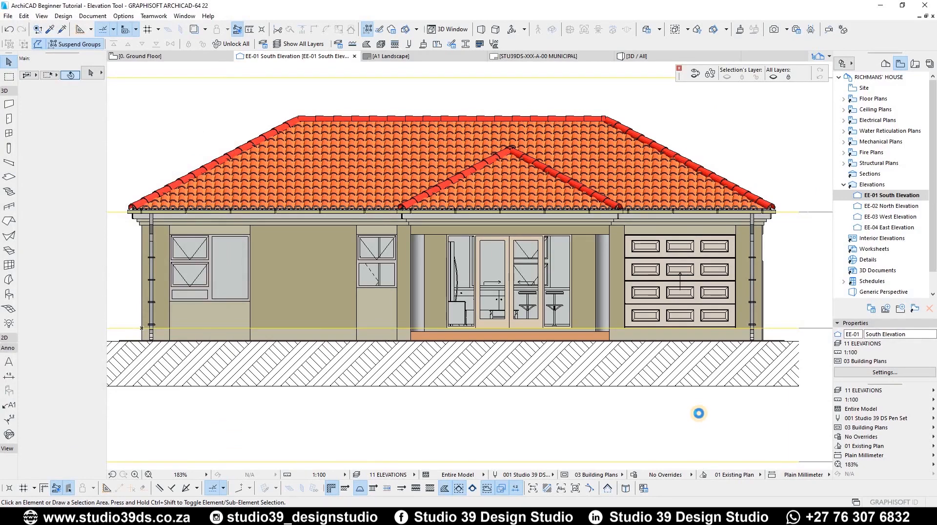
{"action": "scroll", "coordinate": [336, 161], "scroll_direction": "up", "scroll_amount": 5}
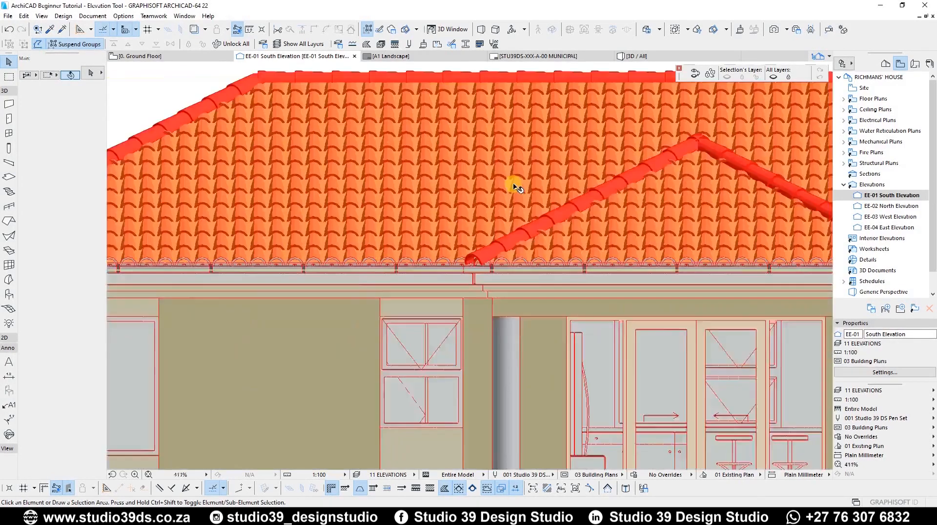
{"action": "scroll", "coordinate": [329, 184], "scroll_direction": "down", "scroll_amount": 4}
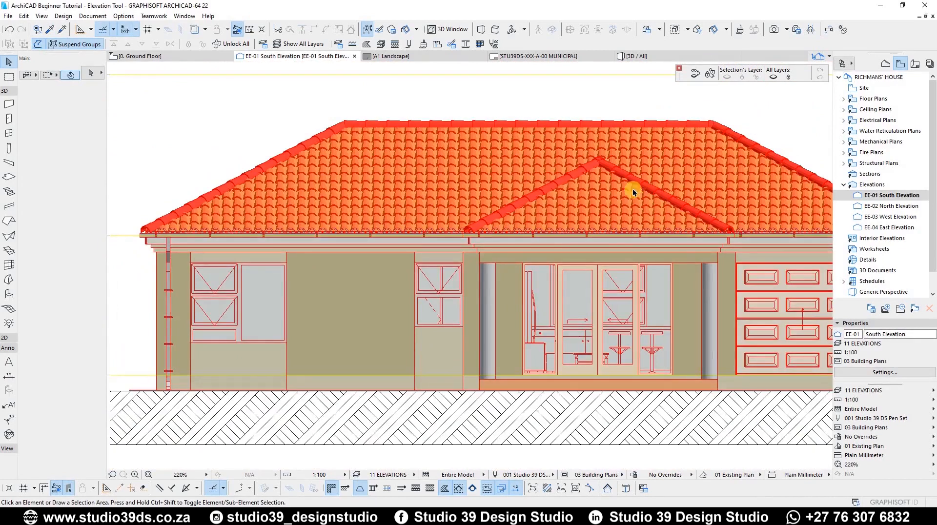
{"action": "scroll", "coordinate": [331, 200], "scroll_direction": "down", "scroll_amount": 1}
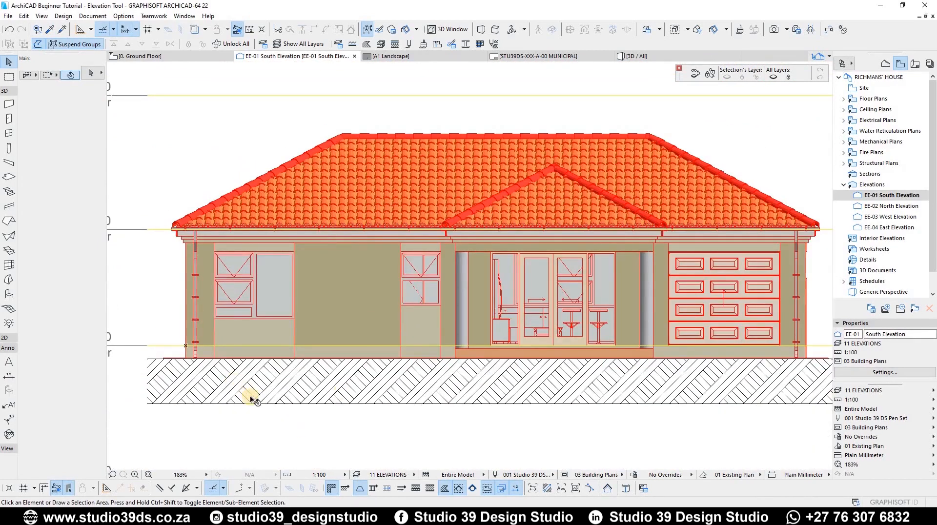
{"action": "left_click", "coordinate": [176, 387]}
{"action": "scroll", "coordinate": [175, 387], "scroll_direction": "up", "scroll_amount": 5}
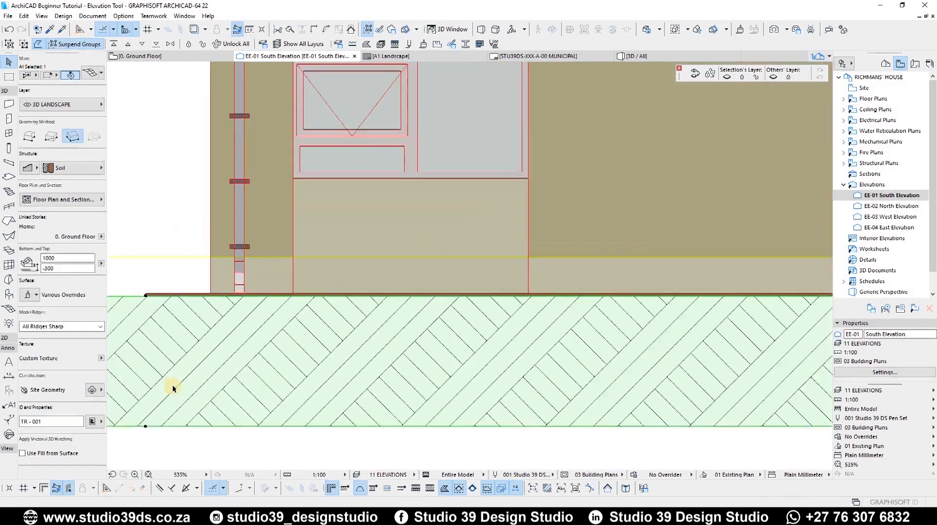
Turn off the uniform pen for uncut elements and enable Vectorial 3D Hatching in the South Elevation's model display.
{"action": "double_click", "coordinate": [886, 195]}
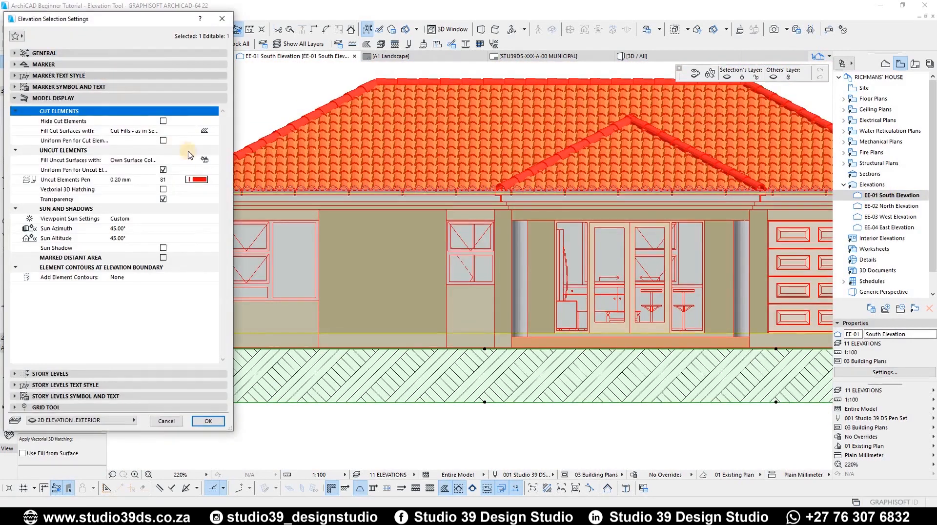
{"action": "left_click", "coordinate": [163, 170]}
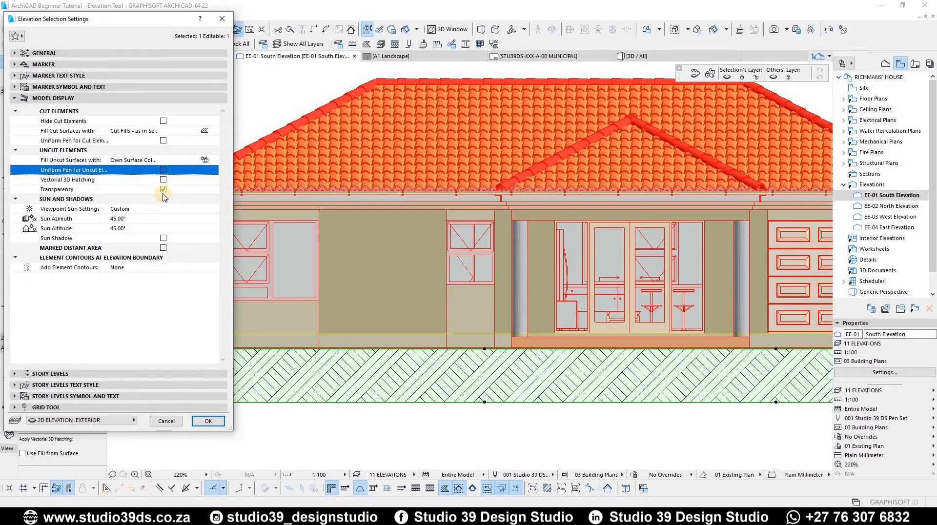
{"action": "left_click", "coordinate": [162, 189]}
{"action": "left_click", "coordinate": [62, 180]}
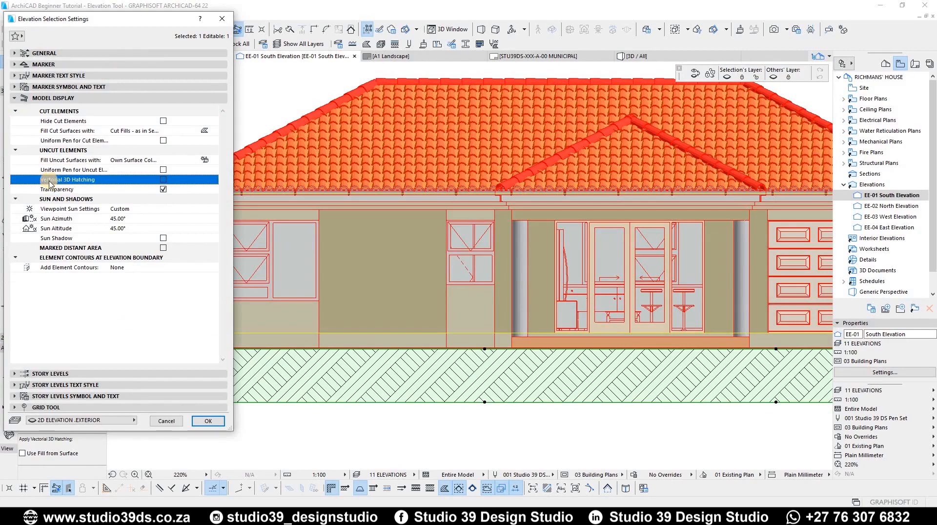
{"action": "left_click", "coordinate": [163, 180]}
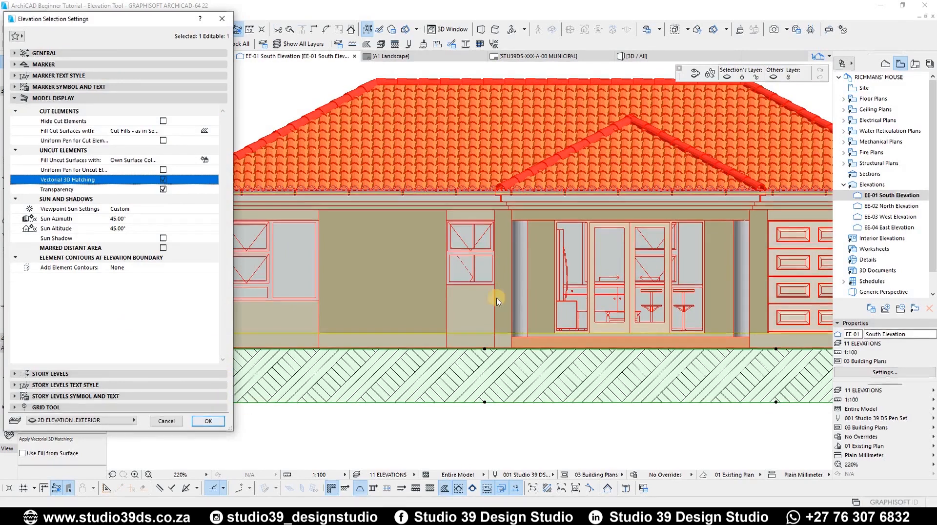
{"action": "left_click", "coordinate": [208, 421]}
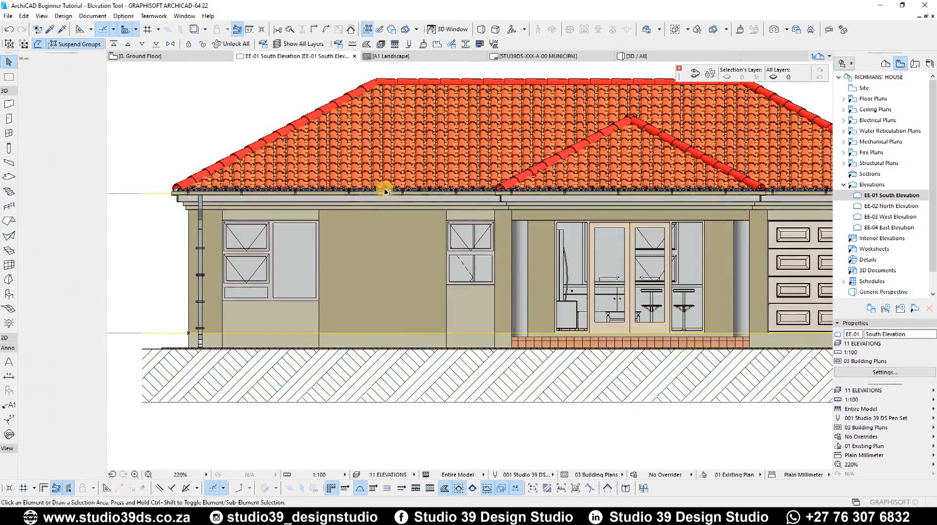
{"action": "key", "text": "Escape"}
Hide the 3D ROOF .TILES layer by way of the roof tile object in the elevation.
{"action": "scroll", "coordinate": [446, 148], "scroll_direction": "up", "scroll_amount": 5}
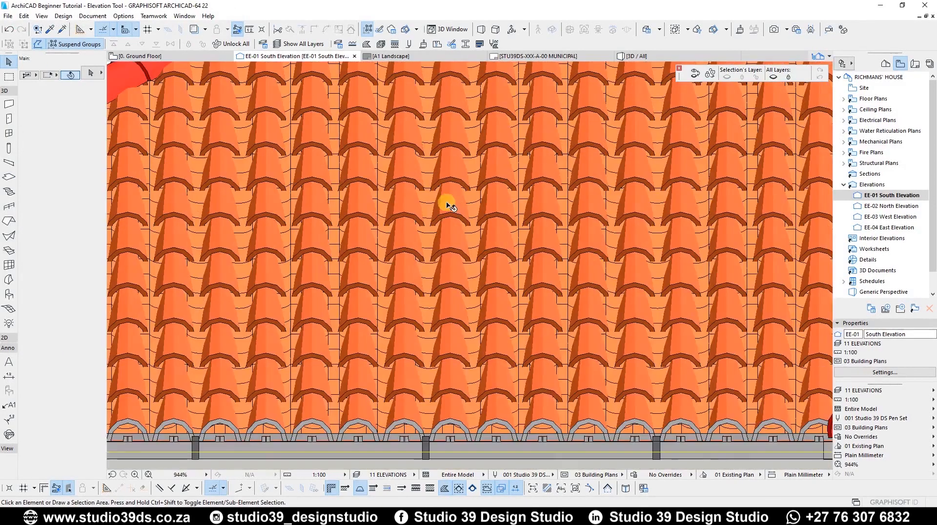
{"action": "left_click", "coordinate": [446, 308]}
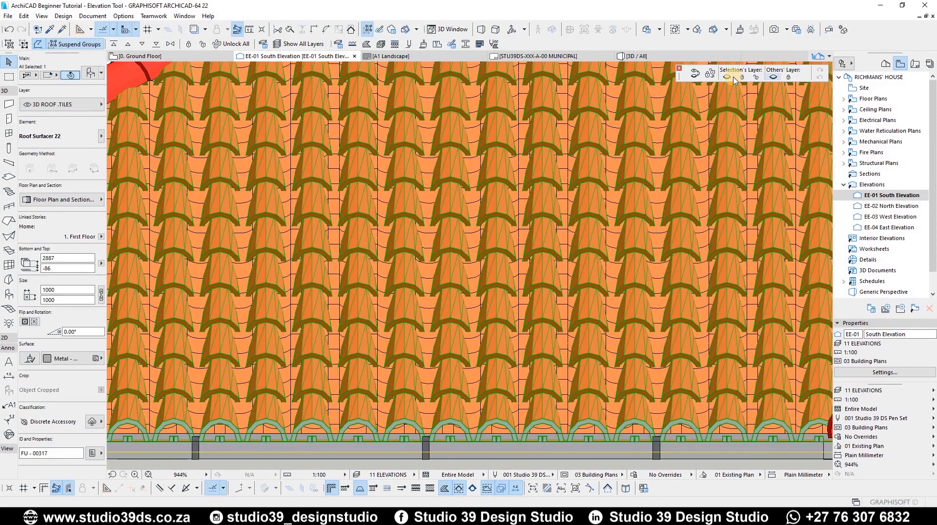
{"action": "left_click", "coordinate": [727, 76]}
{"action": "scroll", "coordinate": [489, 223], "scroll_direction": "down", "scroll_amount": 3}
{"action": "scroll", "coordinate": [488, 217], "scroll_direction": "down", "scroll_amount": 3}
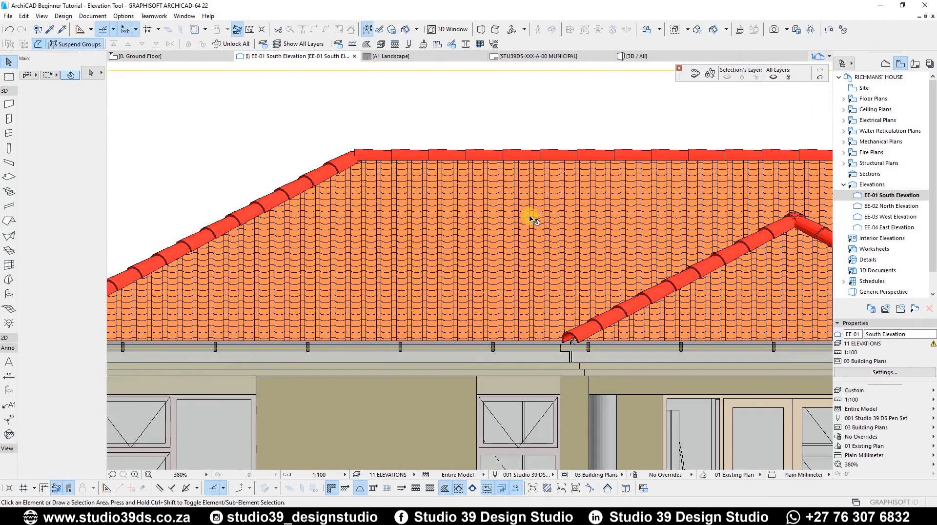
Select the main roof plane and check its surface override setting.
{"action": "scroll", "coordinate": [517, 217], "scroll_direction": "up", "scroll_amount": 4}
{"action": "left_click", "coordinate": [262, 247]}
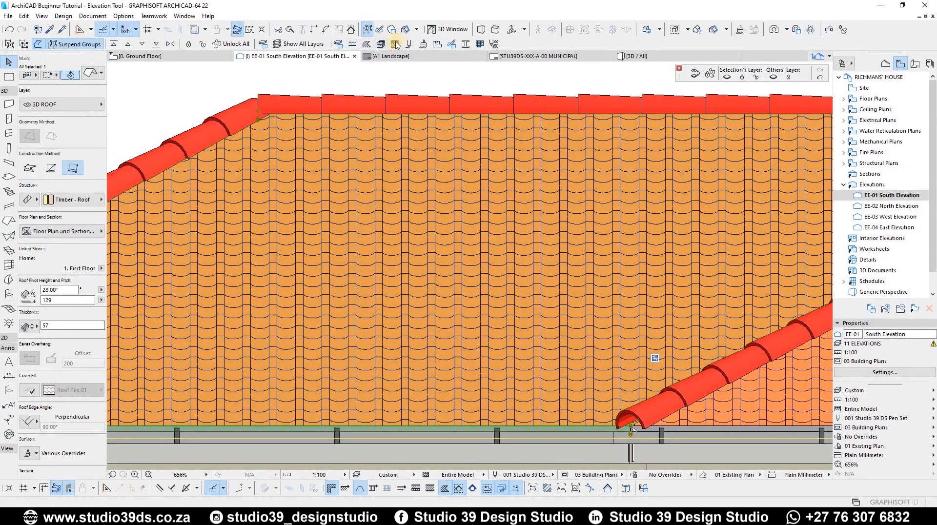
{"action": "left_click", "coordinate": [27, 453]}
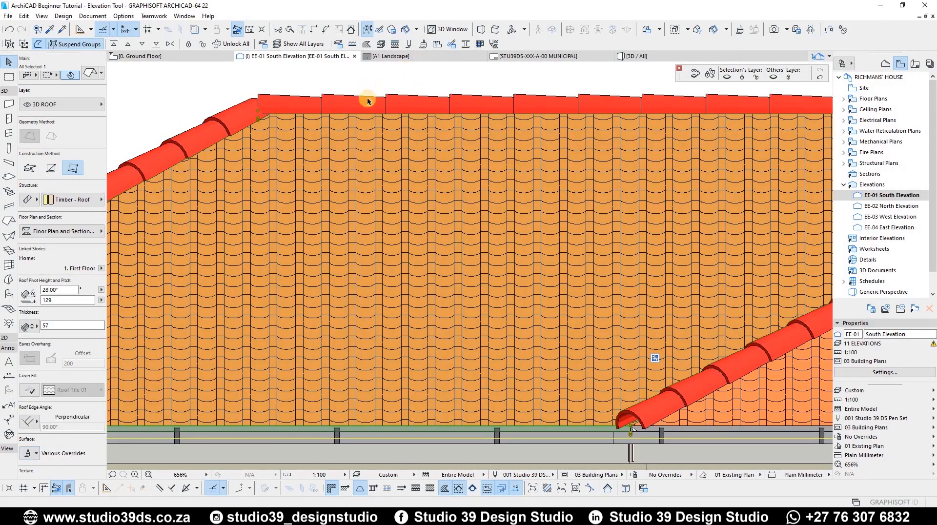
Select the tiled entrance slab below the front doors and check its surface overrides.
{"action": "scroll", "coordinate": [454, 263], "scroll_direction": "down", "scroll_amount": 10}
{"action": "scroll", "coordinate": [435, 217], "scroll_direction": "up", "scroll_amount": 8}
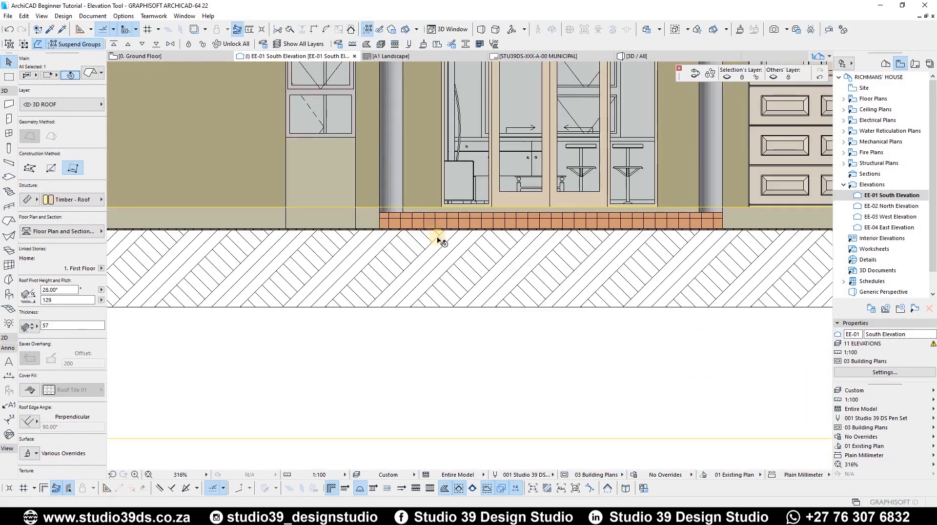
{"action": "scroll", "coordinate": [437, 239], "scroll_direction": "up", "scroll_amount": 5}
{"action": "left_click", "coordinate": [437, 241]}
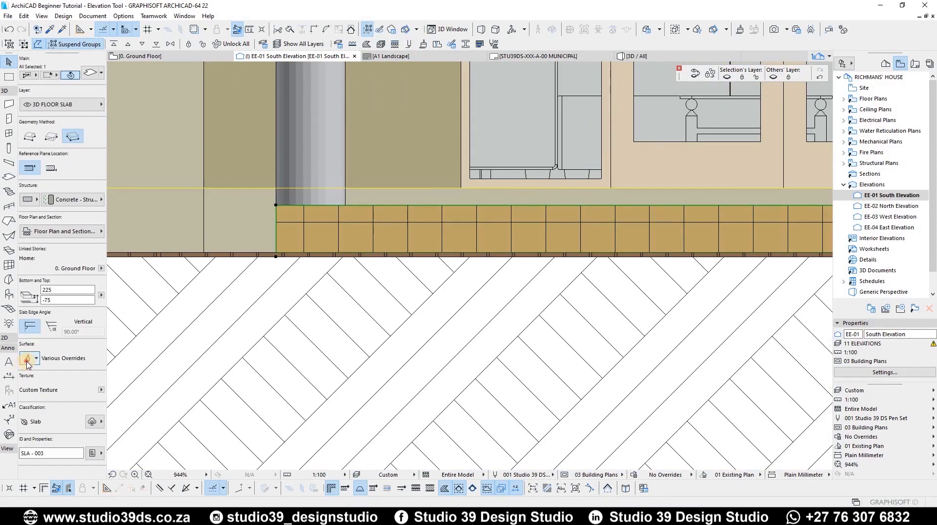
{"action": "left_click", "coordinate": [29, 362]}
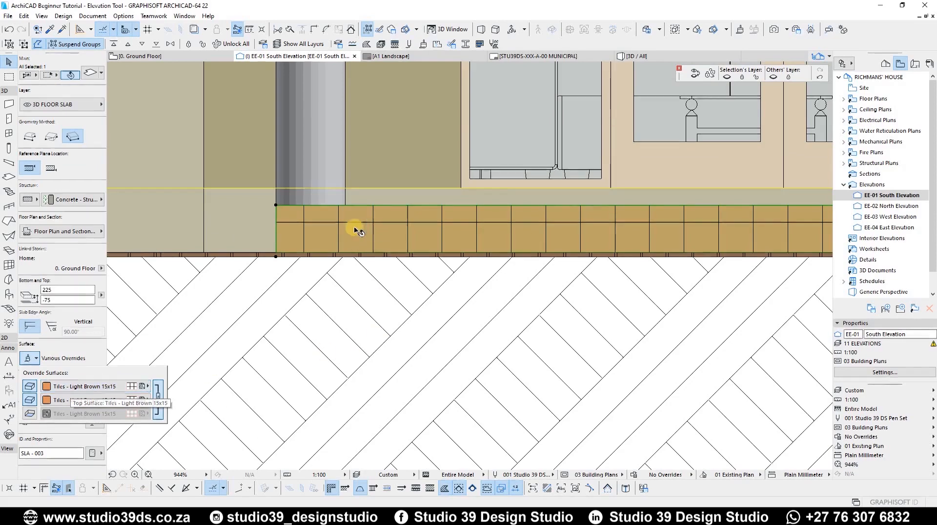
Select the front wall and set the vectorial hatching of its Paint - Golden Beige surface to Brick - Common Bond.
{"action": "scroll", "coordinate": [423, 316], "scroll_direction": "down", "scroll_amount": 3}
{"action": "scroll", "coordinate": [340, 152], "scroll_direction": "down", "scroll_amount": 4}
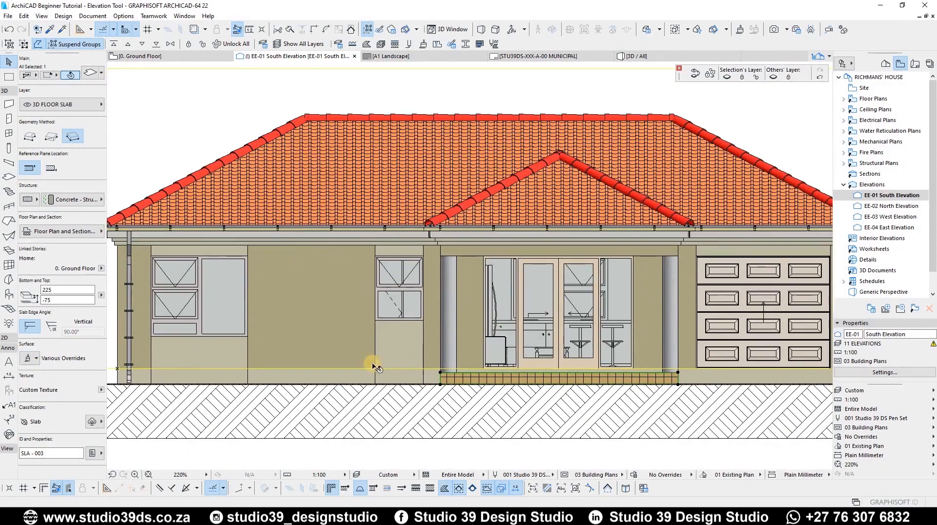
{"action": "left_click", "coordinate": [346, 283]}
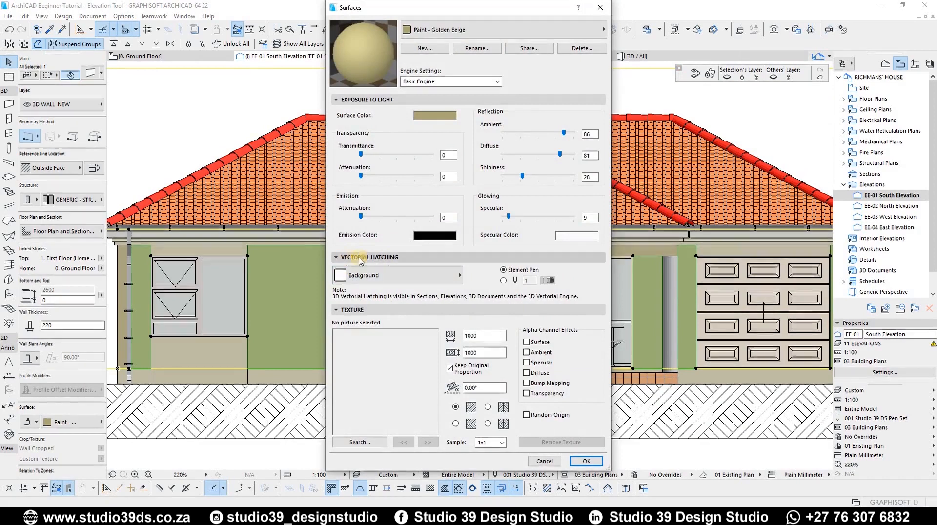
{"action": "left_click", "coordinate": [385, 275]}
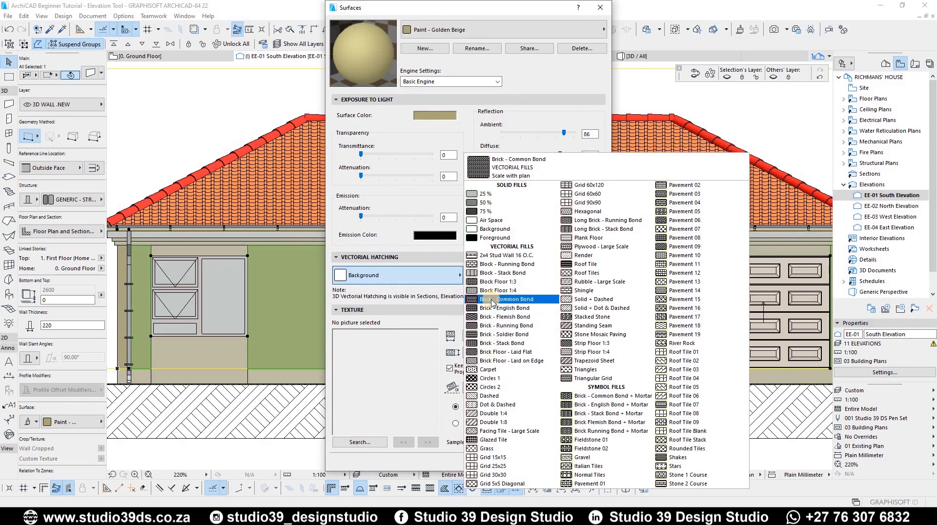
{"action": "left_click", "coordinate": [586, 459]}
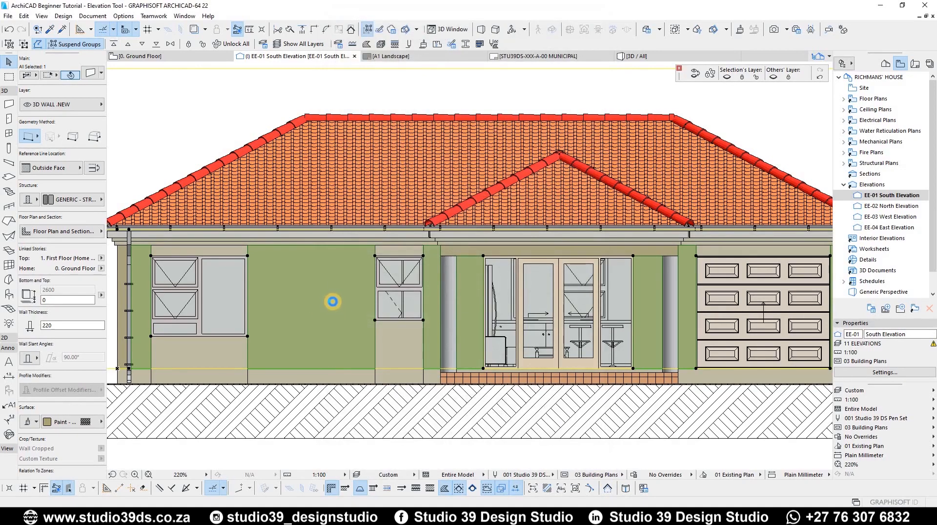
{"action": "left_click", "coordinate": [332, 302]}
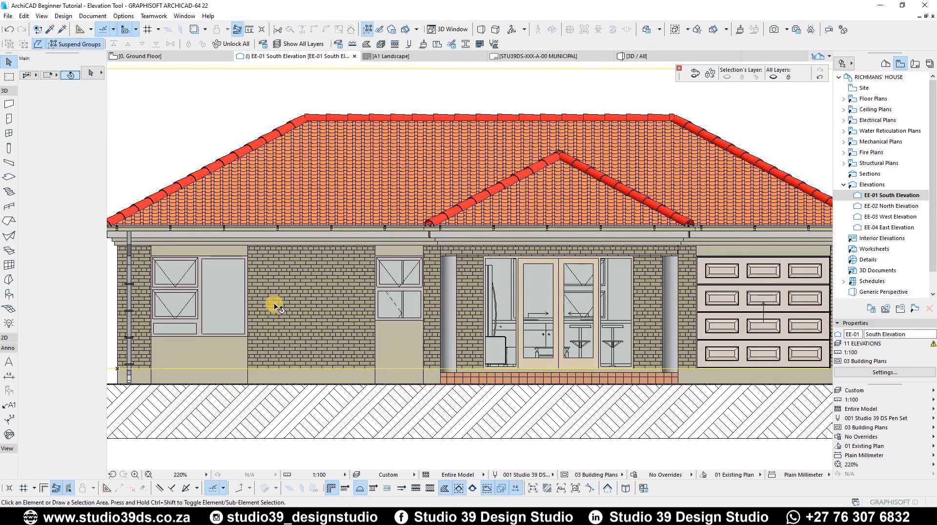
{"action": "scroll", "coordinate": [274, 306], "scroll_direction": "up", "scroll_amount": 4}
{"action": "scroll", "coordinate": [289, 299], "scroll_direction": "down", "scroll_amount": 4}
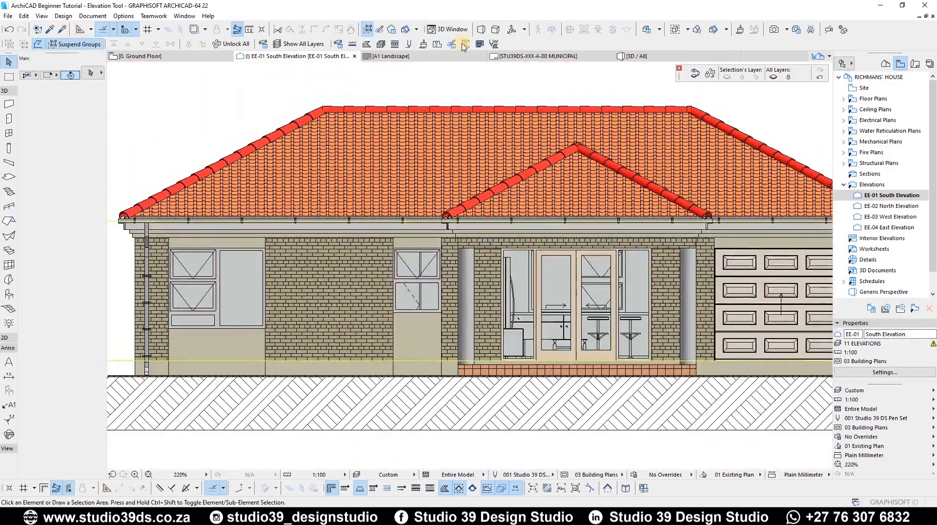
Restore the Paint - Golden Beige surface's vectorial hatching to the Background fill.
{"action": "scroll", "coordinate": [285, 300], "scroll_direction": "up", "scroll_amount": 5}
{"action": "left_click", "coordinate": [423, 46]}
{"action": "left_click", "coordinate": [433, 301]}
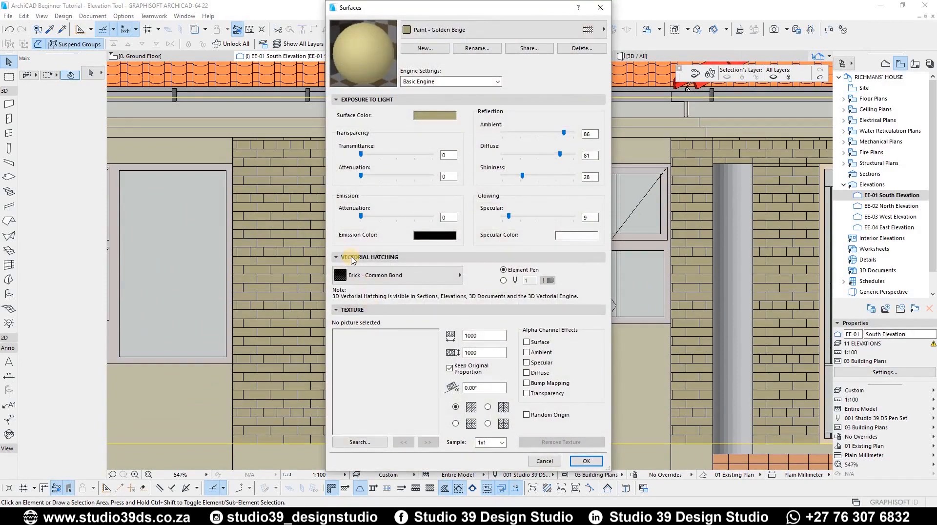
{"action": "left_click", "coordinate": [357, 276]}
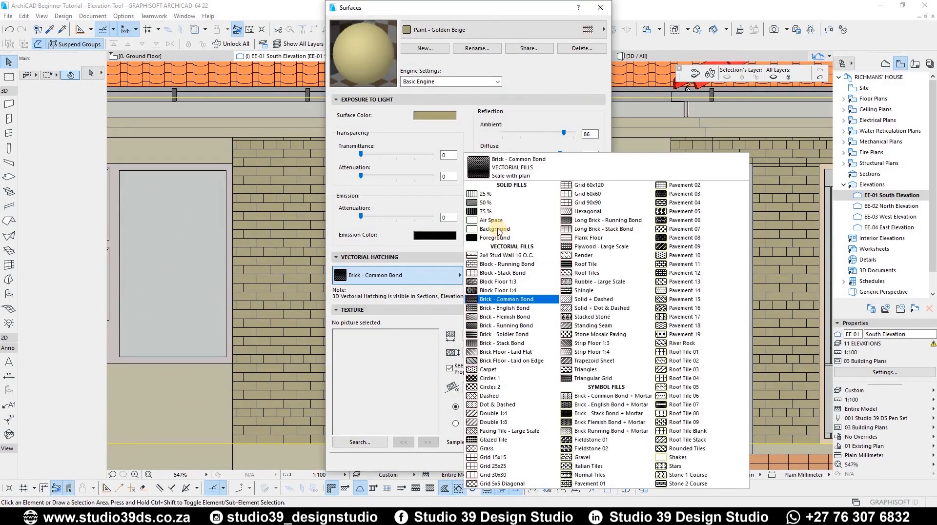
{"action": "left_click", "coordinate": [498, 230]}
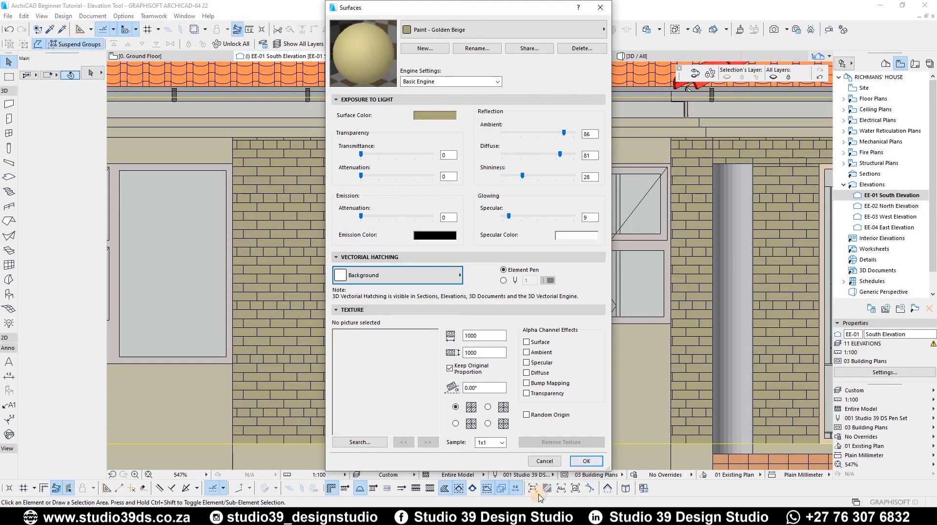
{"action": "key", "text": "Return"}
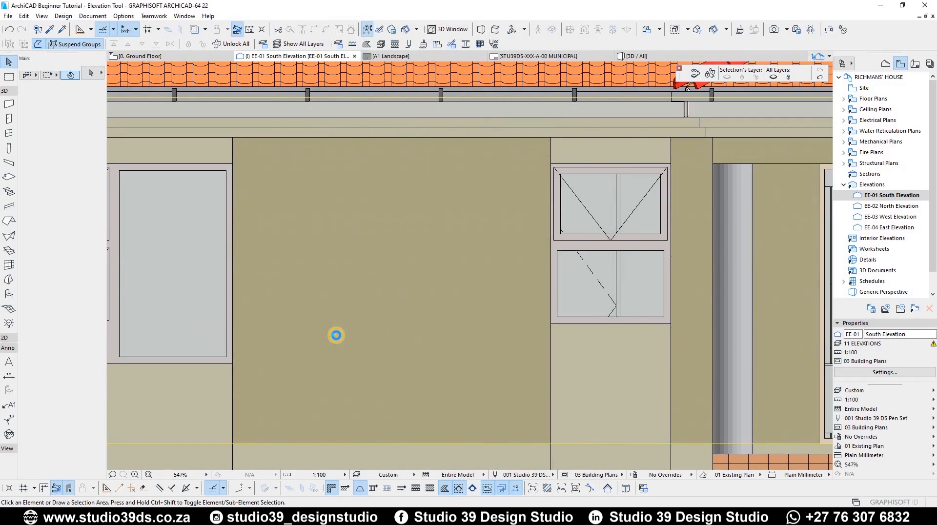
Turn off Transparency for uncut elements in the South Elevation's model display.
{"action": "scroll", "coordinate": [372, 251], "scroll_direction": "down", "scroll_amount": 5}
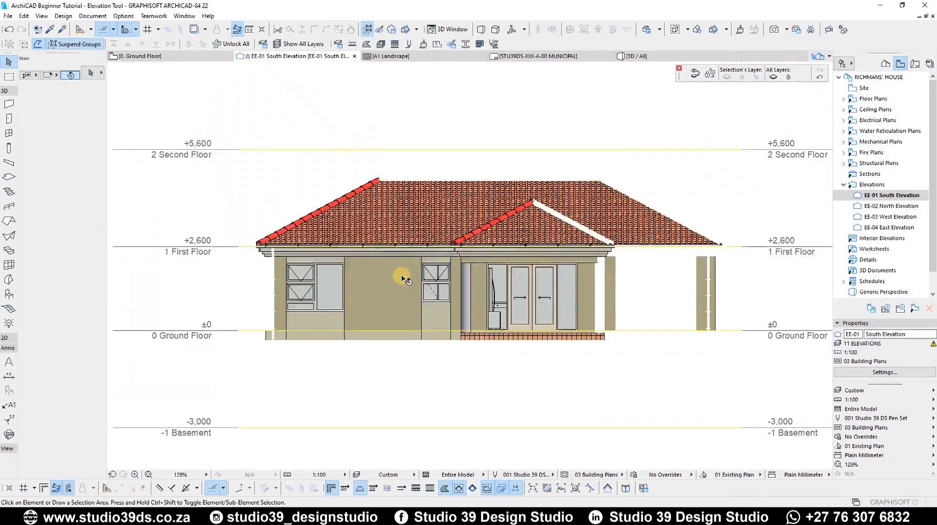
{"action": "scroll", "coordinate": [538, 239], "scroll_direction": "up", "scroll_amount": 1}
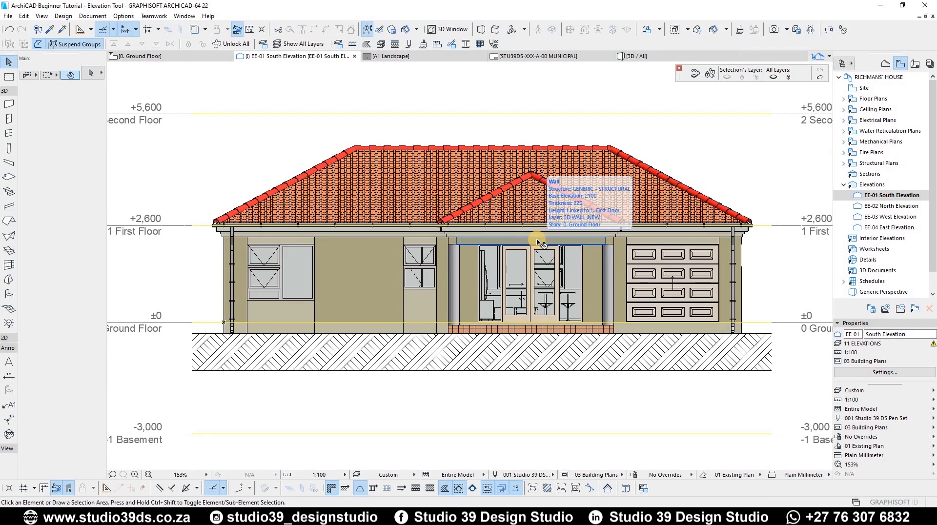
{"action": "right_click", "coordinate": [878, 195]}
{"action": "left_click", "coordinate": [782, 352]}
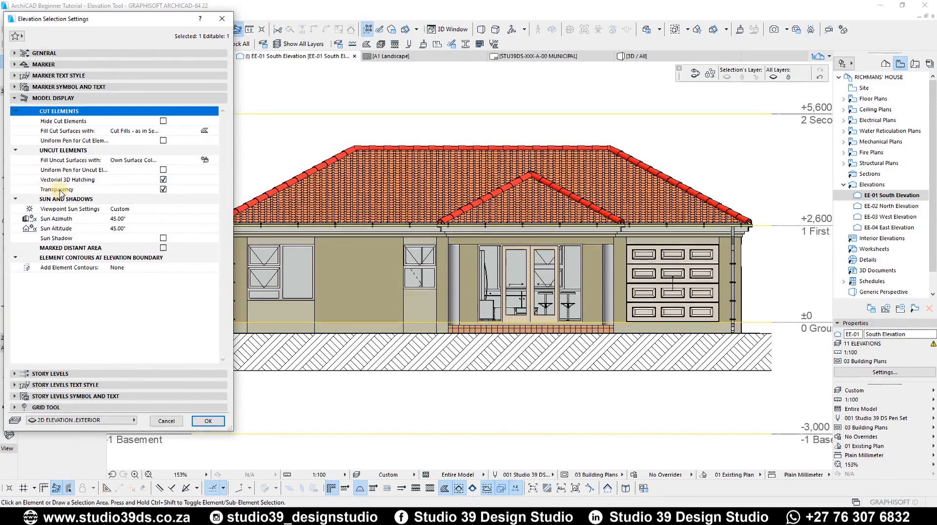
{"action": "left_click", "coordinate": [114, 191]}
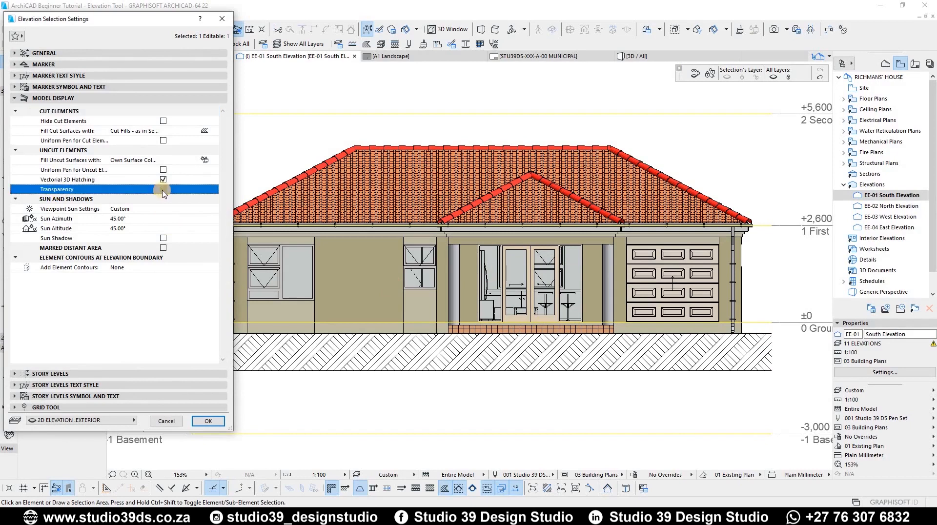
{"action": "left_click", "coordinate": [213, 421]}
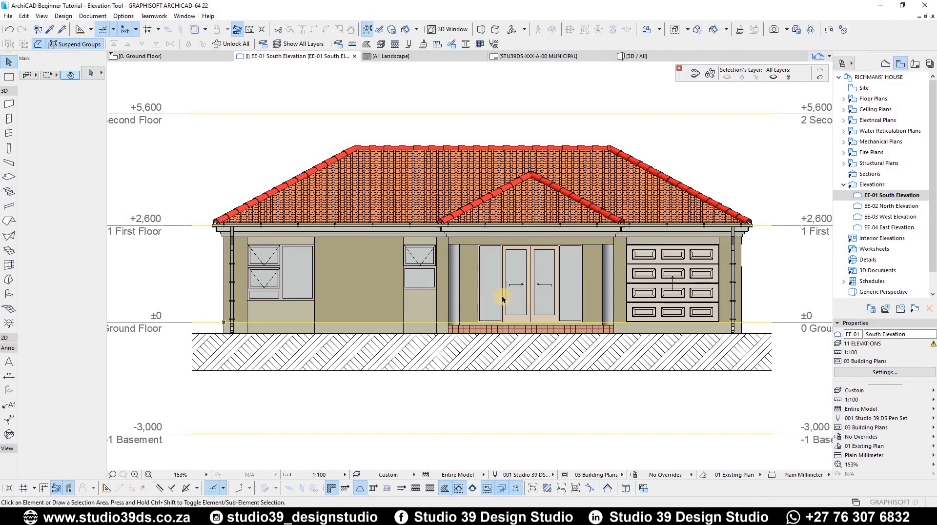
Reopen the South Elevation's settings and enable Sun Shadow in the model display.
{"action": "right_click", "coordinate": [902, 195]}
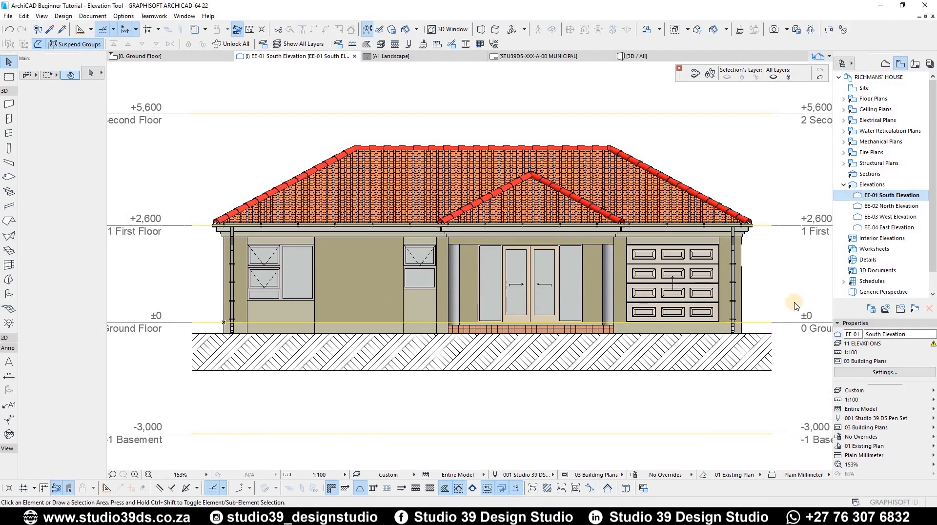
{"action": "left_click", "coordinate": [280, 287]}
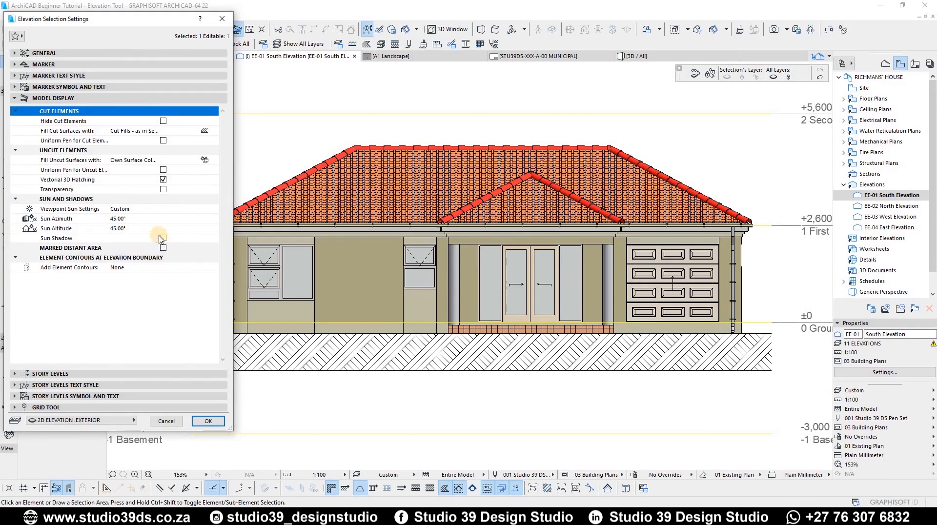
{"action": "left_click", "coordinate": [126, 241]}
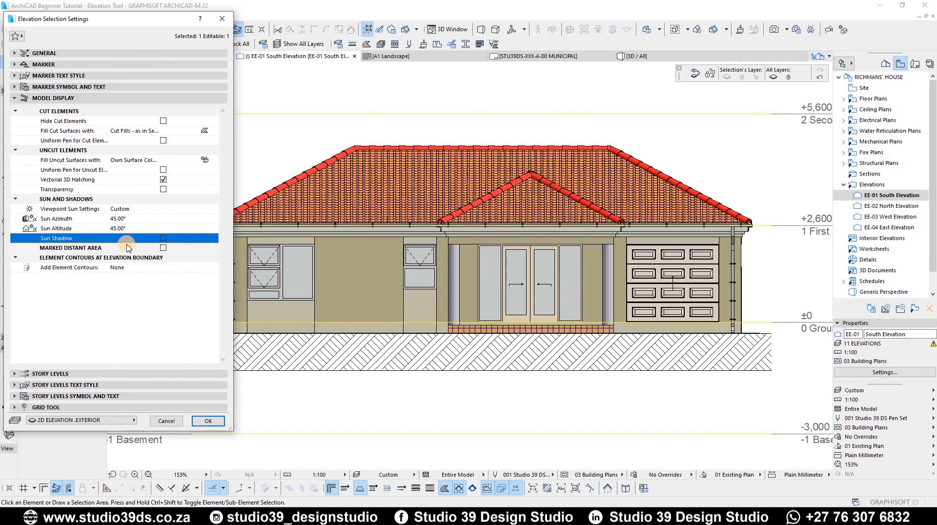
{"action": "left_click", "coordinate": [163, 238]}
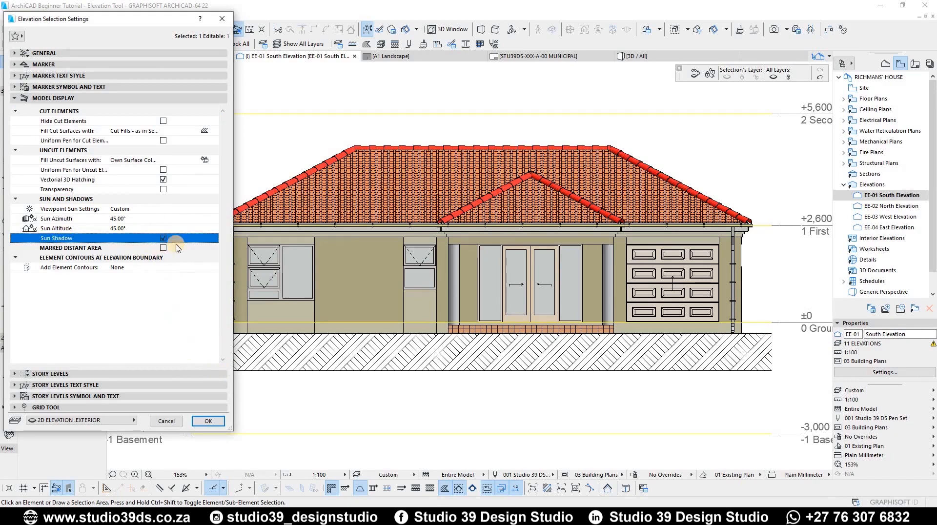
{"action": "left_click", "coordinate": [210, 423]}
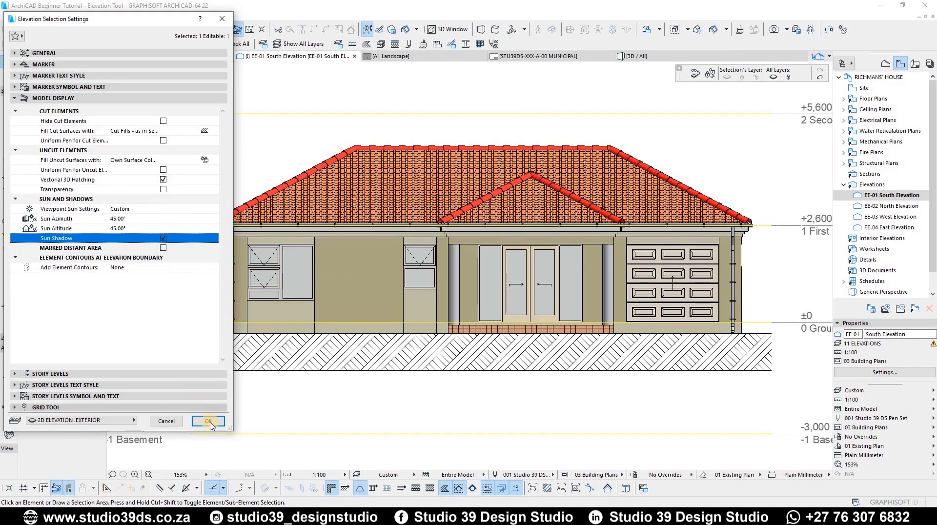
Review the sun angles, switch the viewpoint sun settings to As In 3D Window and back to Custom, and apply the shadow settings.
{"action": "left_click", "coordinate": [60, 208]}
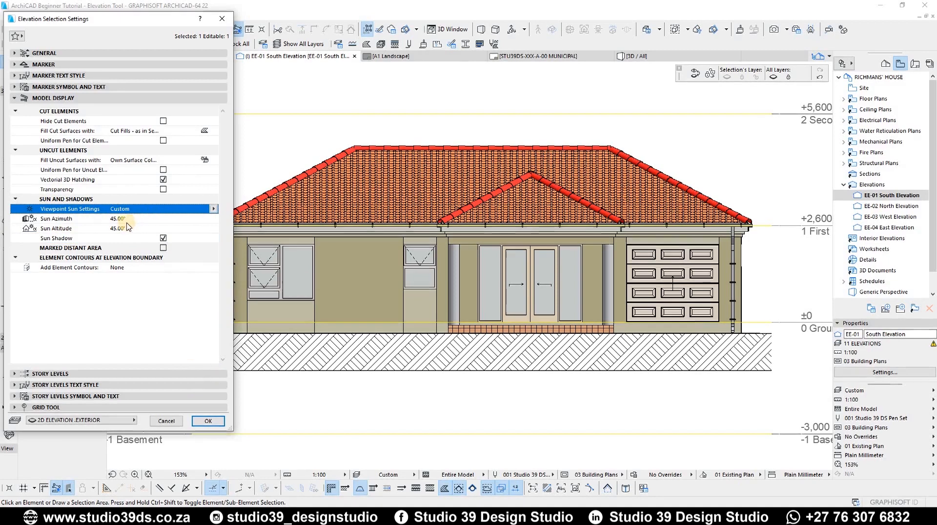
{"action": "left_click", "coordinate": [69, 217]}
{"action": "left_click_drag", "start_coordinate": [69, 216], "coordinate": [98, 233]}
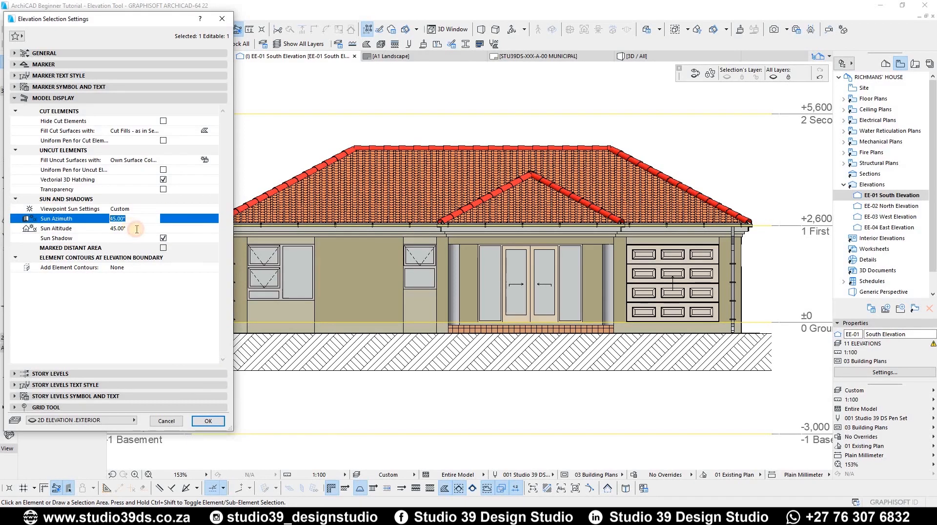
{"action": "left_click", "coordinate": [136, 229]}
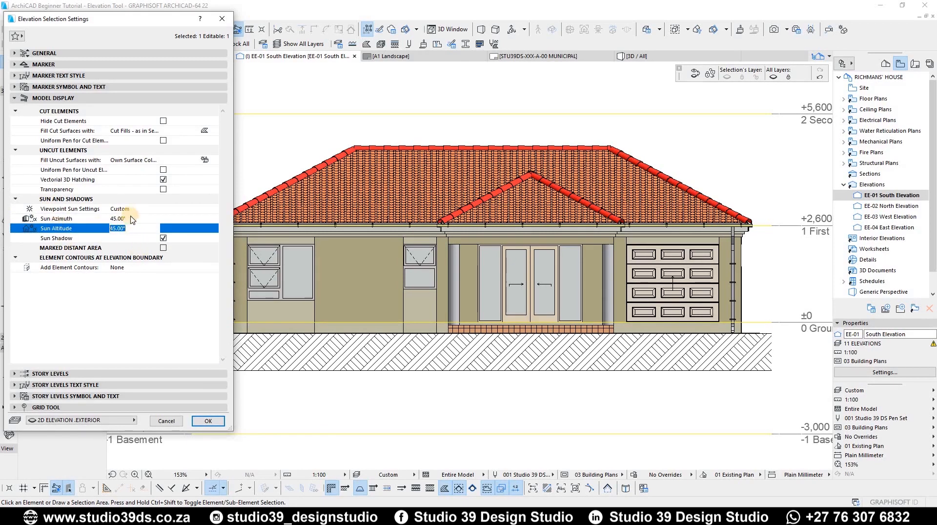
{"action": "left_click", "coordinate": [193, 215]}
{"action": "left_click", "coordinate": [195, 209]}
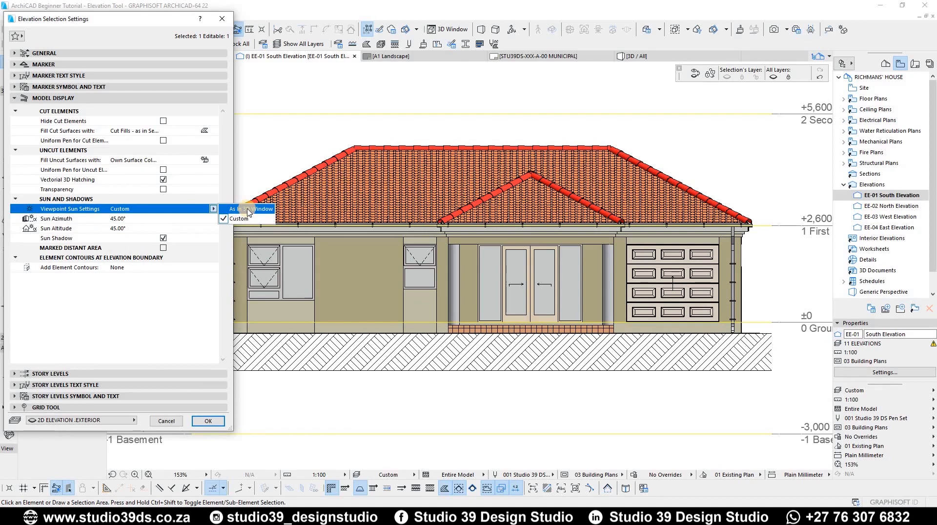
{"action": "left_click", "coordinate": [249, 210]}
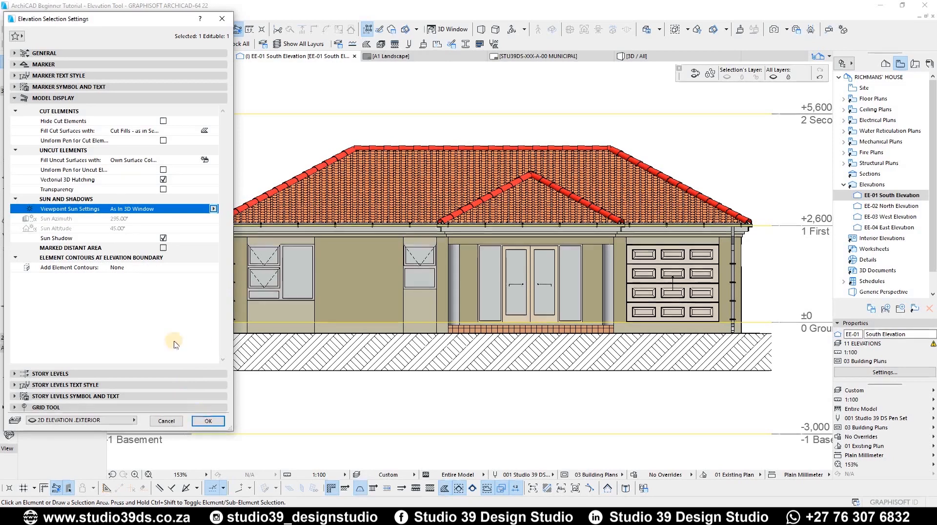
{"action": "left_click", "coordinate": [213, 209]}
{"action": "left_click", "coordinate": [239, 220]}
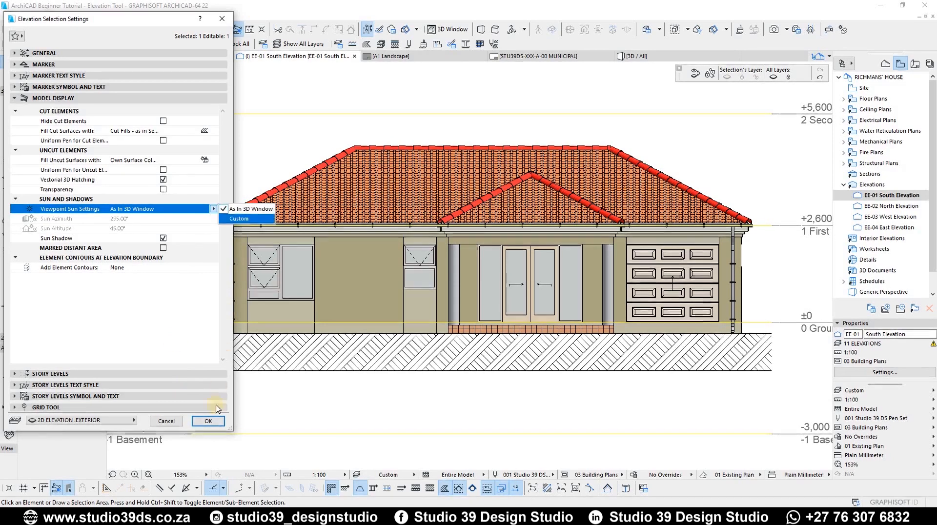
{"action": "left_click", "coordinate": [209, 422]}
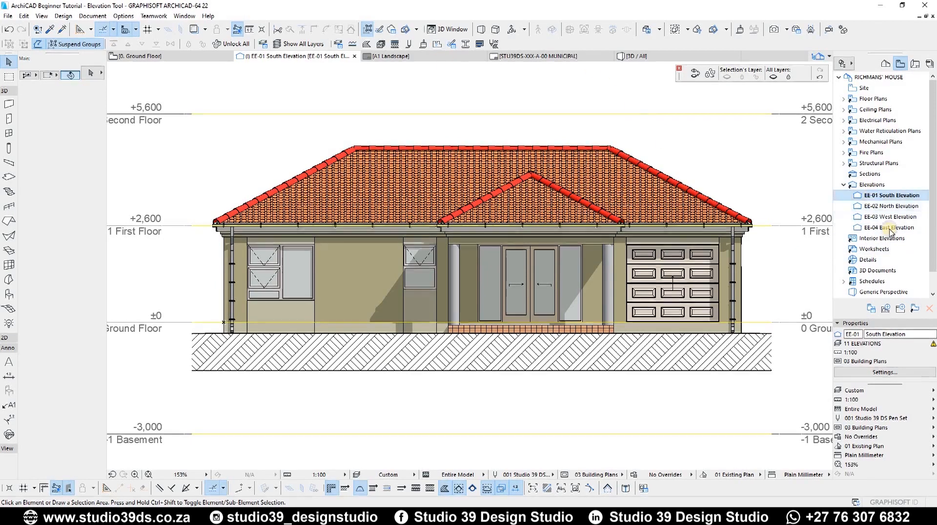
Reopen the South Elevation's settings, enable Marked Distant Area to view its options, and disable it again.
{"action": "right_click", "coordinate": [871, 196]}
{"action": "left_click", "coordinate": [339, 250]}
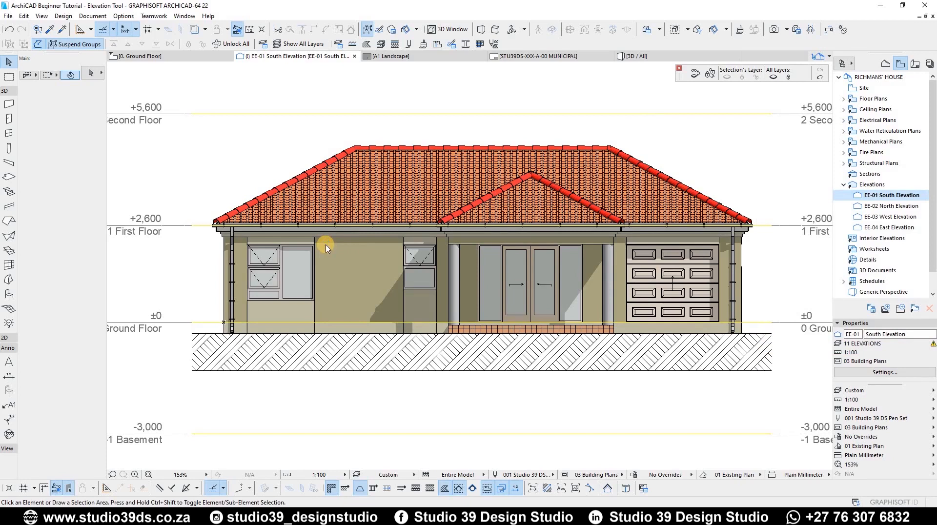
{"action": "double_click", "coordinate": [326, 248]}
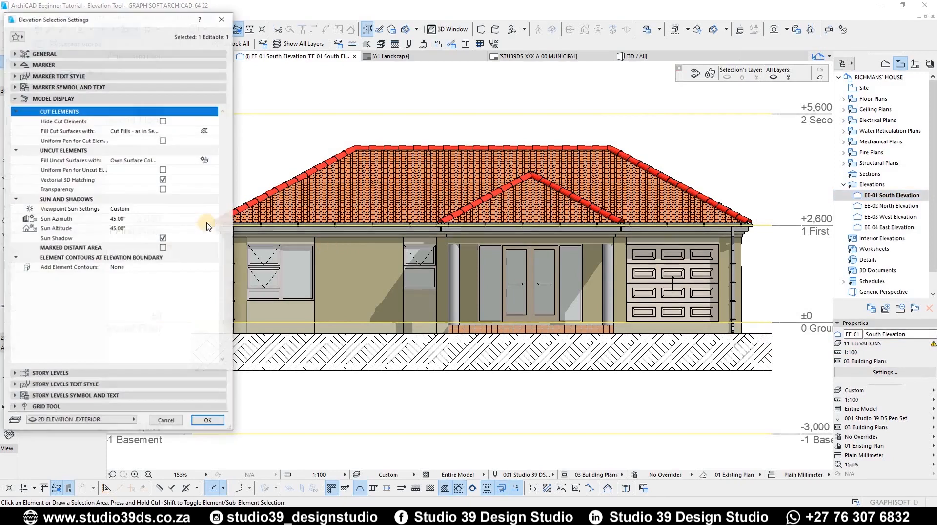
{"action": "left_click", "coordinate": [72, 238]}
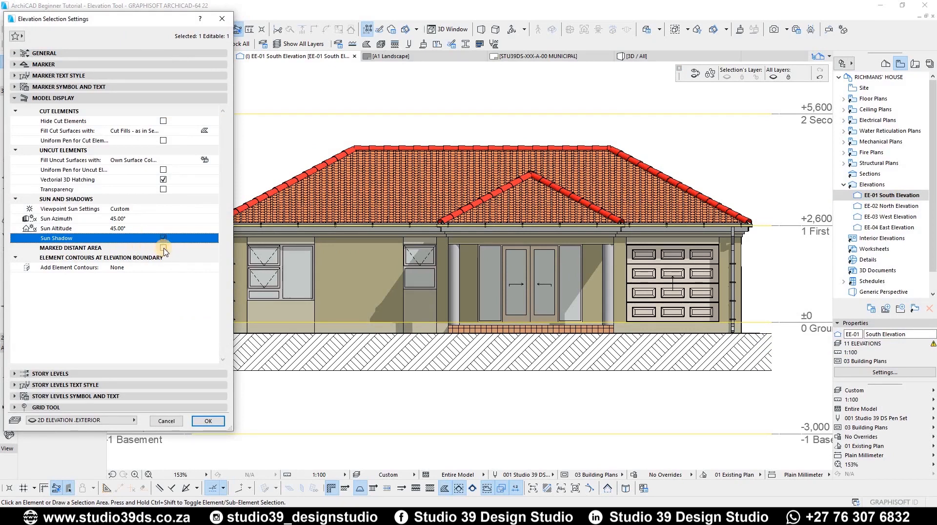
{"action": "left_click", "coordinate": [163, 249]}
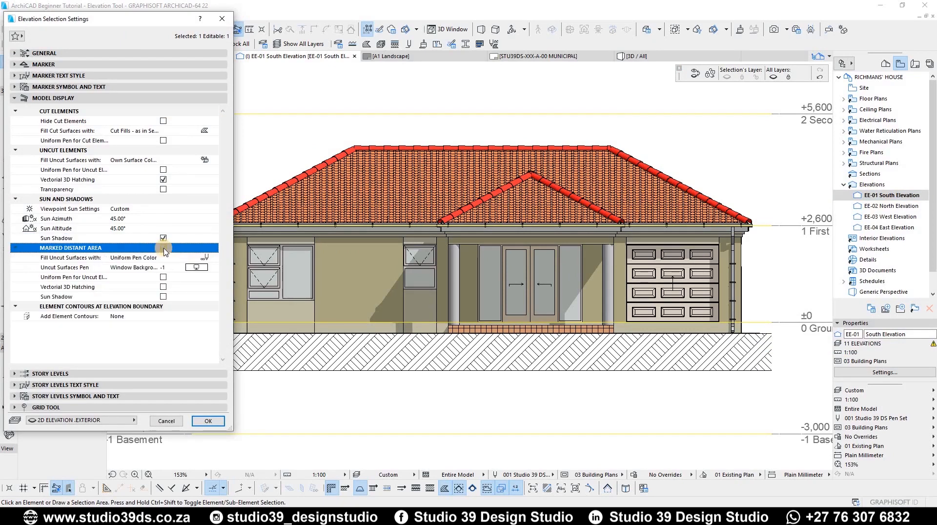
{"action": "left_click", "coordinate": [164, 248]}
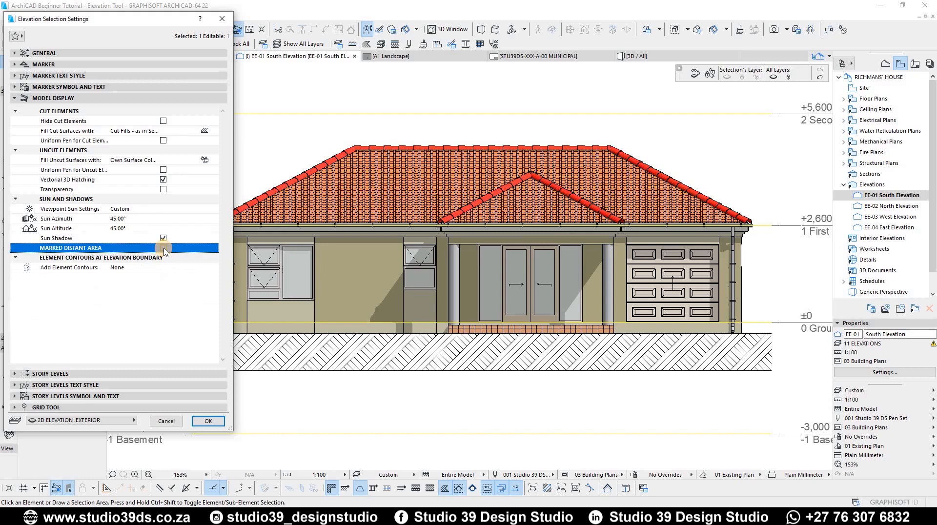
Toggle Marked Distant Area on and off, then set the Viewpoint Sun Settings to As In 3D Window and apply the elevation settings.
{"action": "left_click", "coordinate": [163, 248]}
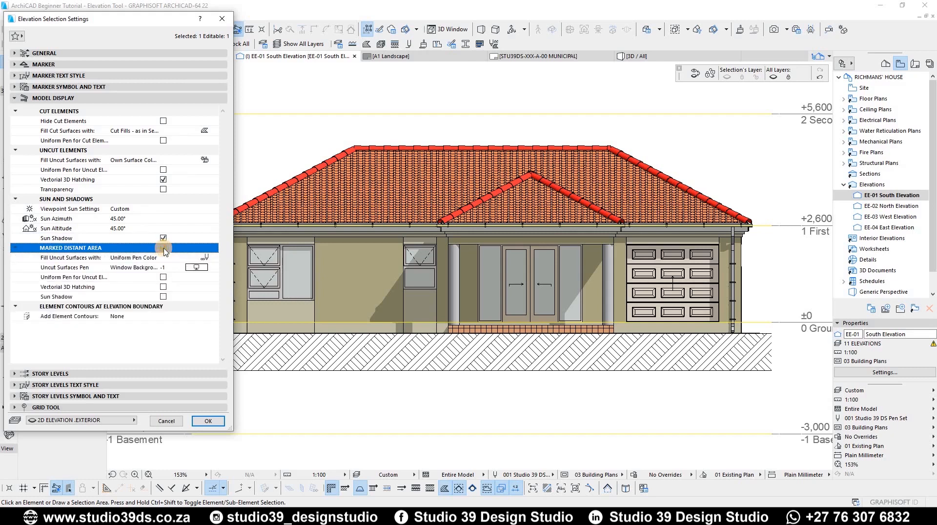
{"action": "left_click", "coordinate": [163, 248]}
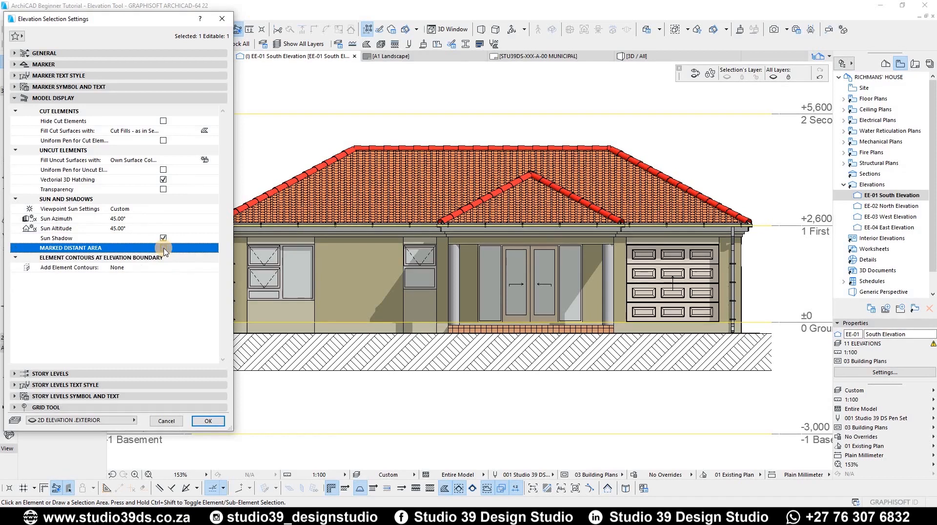
{"action": "left_click", "coordinate": [195, 209]}
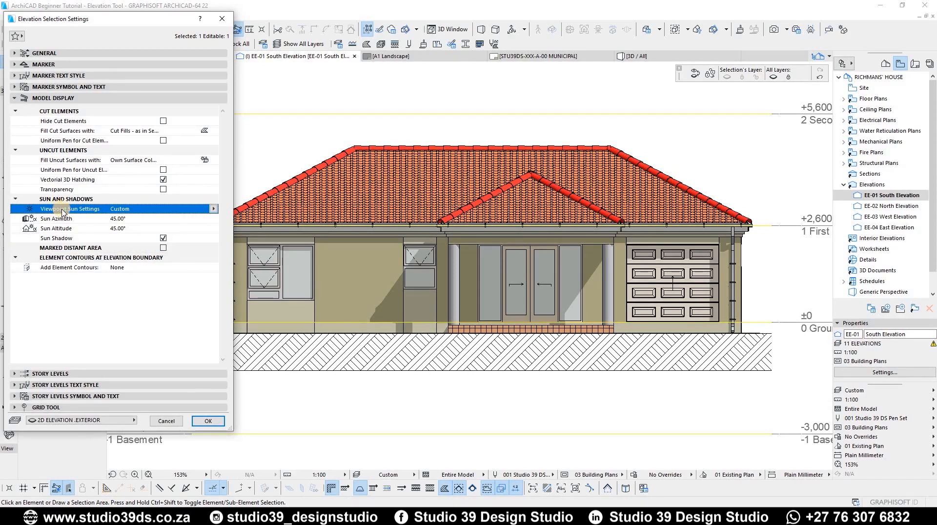
{"action": "left_click", "coordinate": [212, 210]}
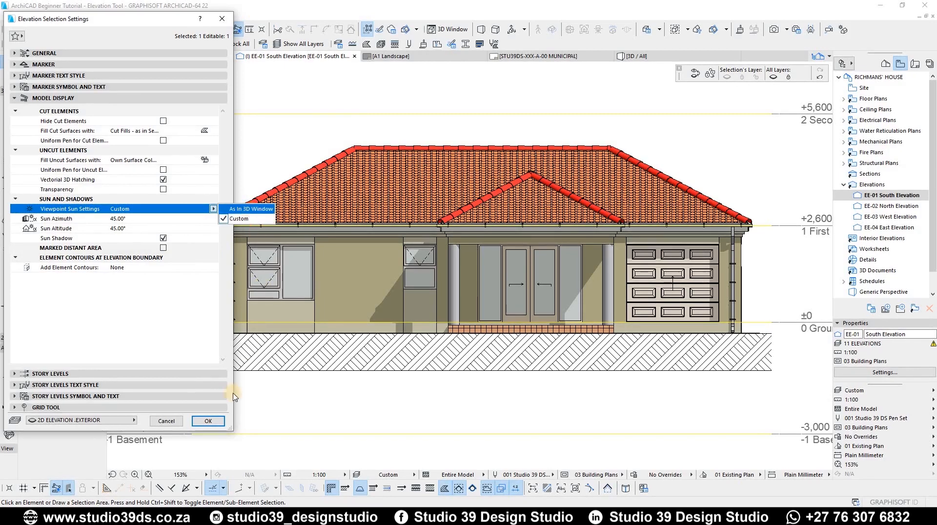
{"action": "left_click", "coordinate": [246, 220]}
{"action": "left_click", "coordinate": [209, 421]}
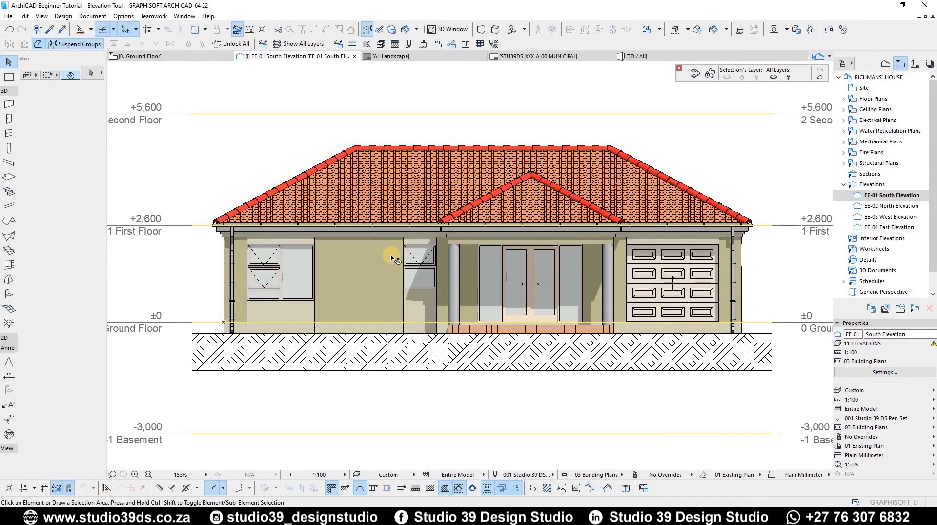
On the ground floor plan, open the 3D perspective settings and reposition the sun above the house at an azimuth of about 59°.
{"action": "key", "text": "F2"}
{"action": "scroll", "coordinate": [393, 315], "scroll_direction": "down", "scroll_amount": 6}
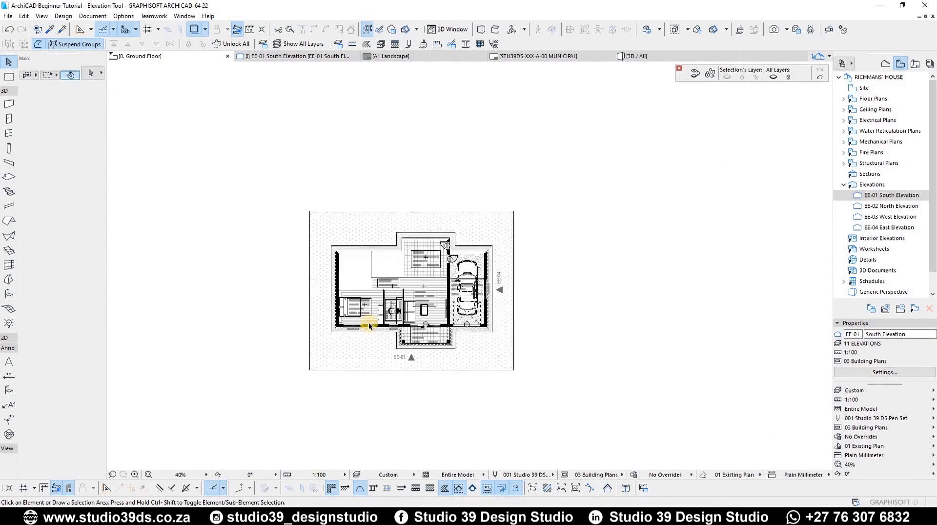
{"action": "scroll", "coordinate": [368, 322], "scroll_direction": "up", "scroll_amount": 4}
{"action": "key", "text": "ctrl+shift+F3"}
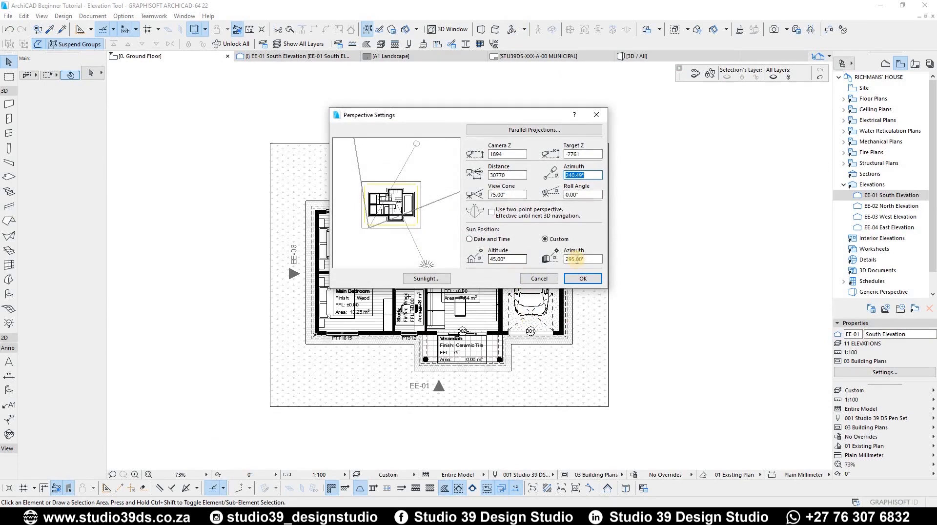
{"action": "left_click_drag", "start_coordinate": [585, 260], "coordinate": [316, 351]}
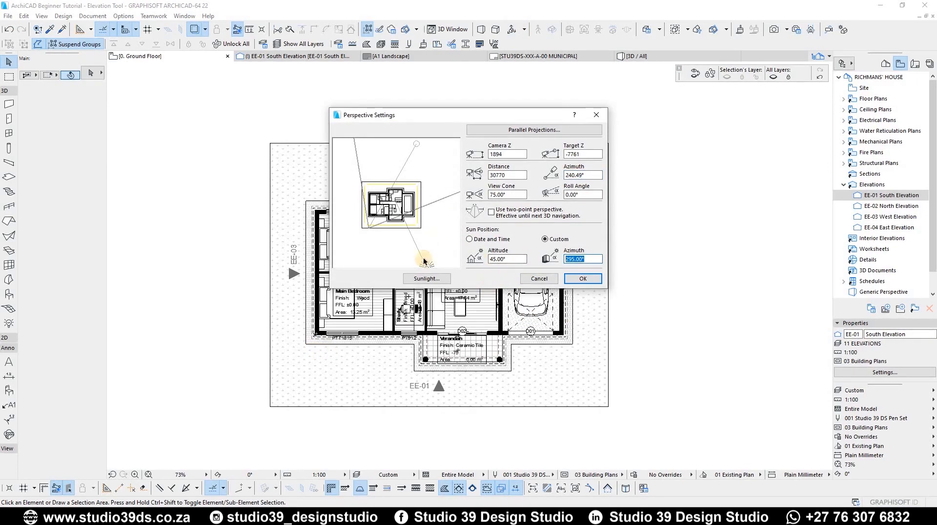
{"action": "left_click_drag", "start_coordinate": [428, 263], "coordinate": [434, 144]}
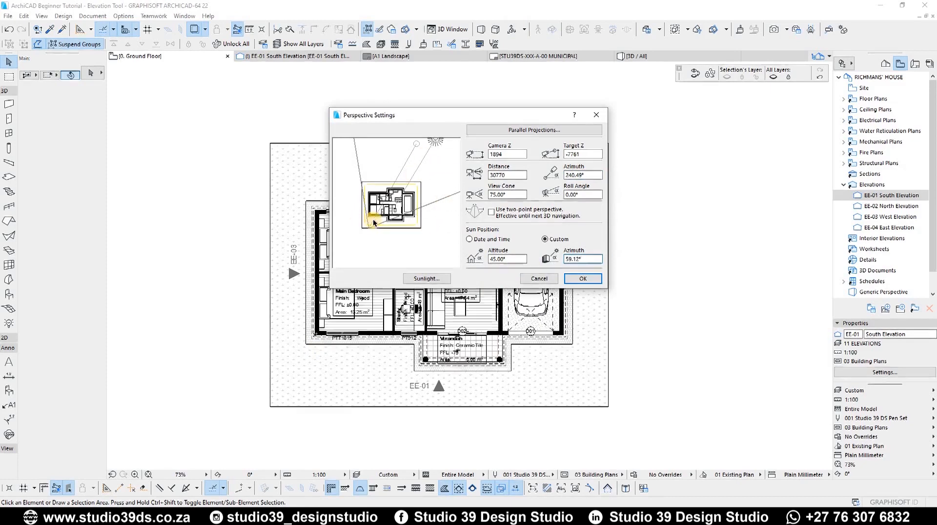
{"action": "left_click", "coordinate": [583, 279]}
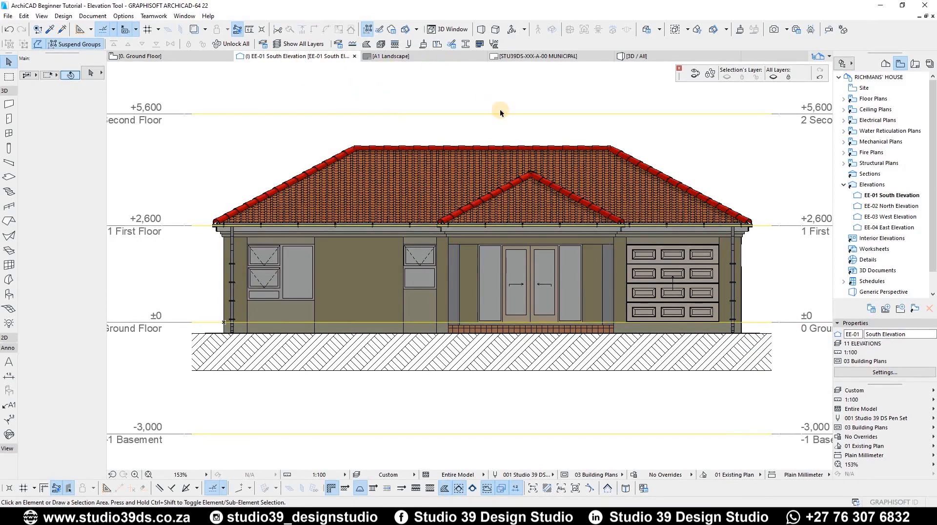
Reopen the South Elevation's settings and set the Viewpoint Sun Settings to Custom.
{"action": "right_click", "coordinate": [886, 196]}
{"action": "left_click", "coordinate": [812, 349]}
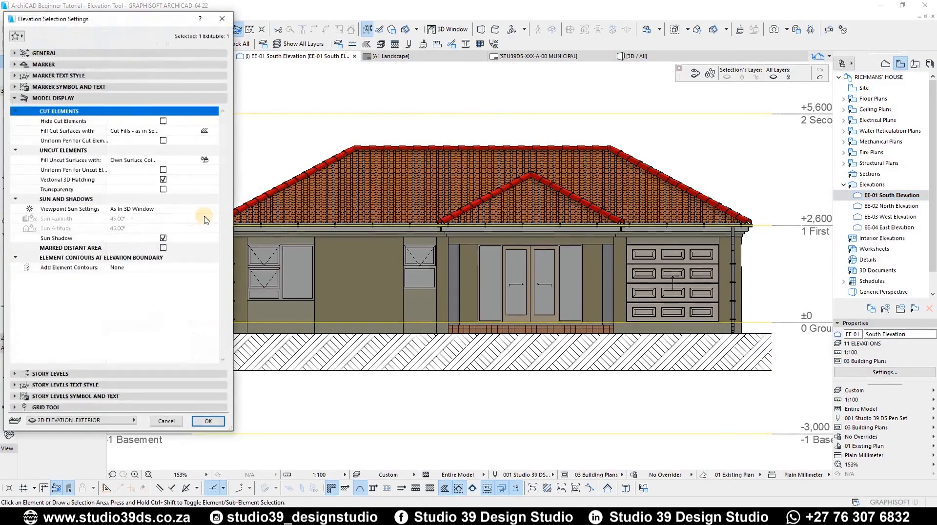
{"action": "left_click", "coordinate": [208, 209]}
{"action": "left_click", "coordinate": [248, 219]}
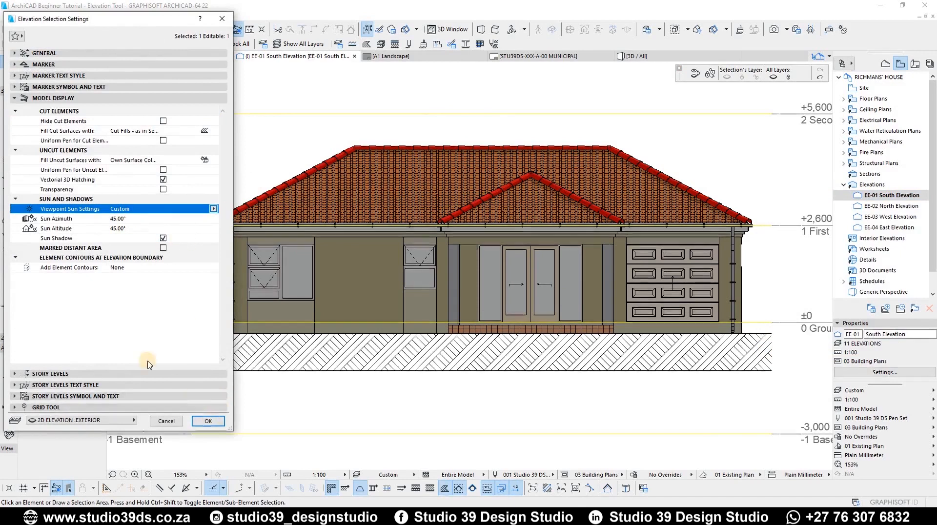
Fill uncut surfaces with Own Surface Colors (Non-Shaded) and set the Shadow Polygons fill to 75 %.
{"action": "left_click", "coordinate": [213, 160]}
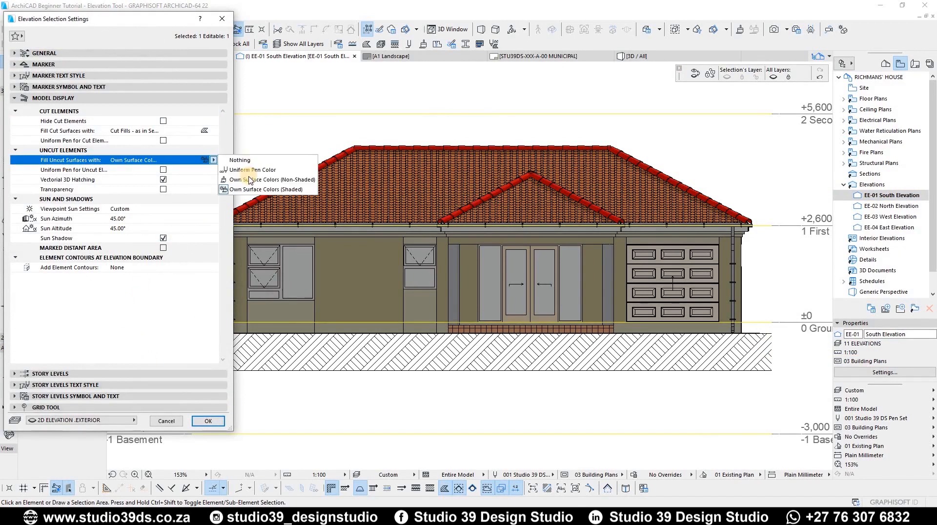
{"action": "left_click", "coordinate": [249, 177]}
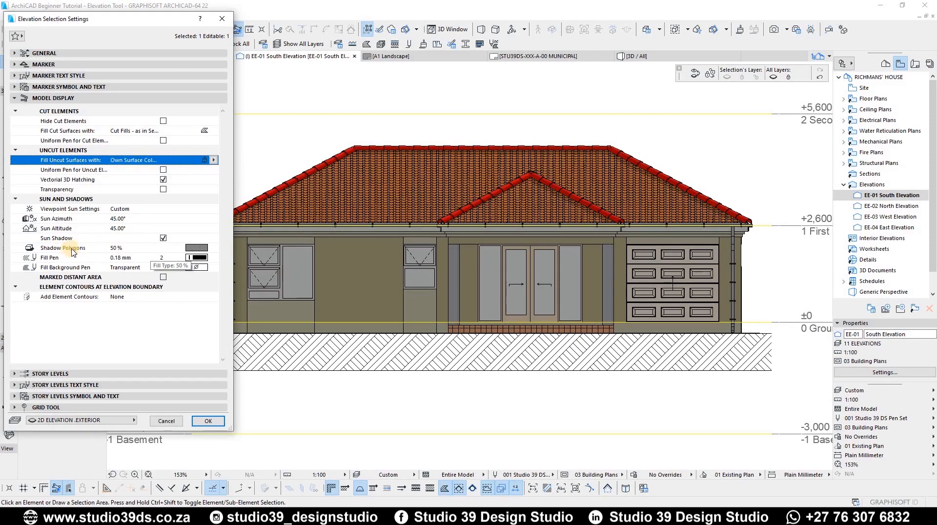
{"action": "left_click", "coordinate": [117, 250]}
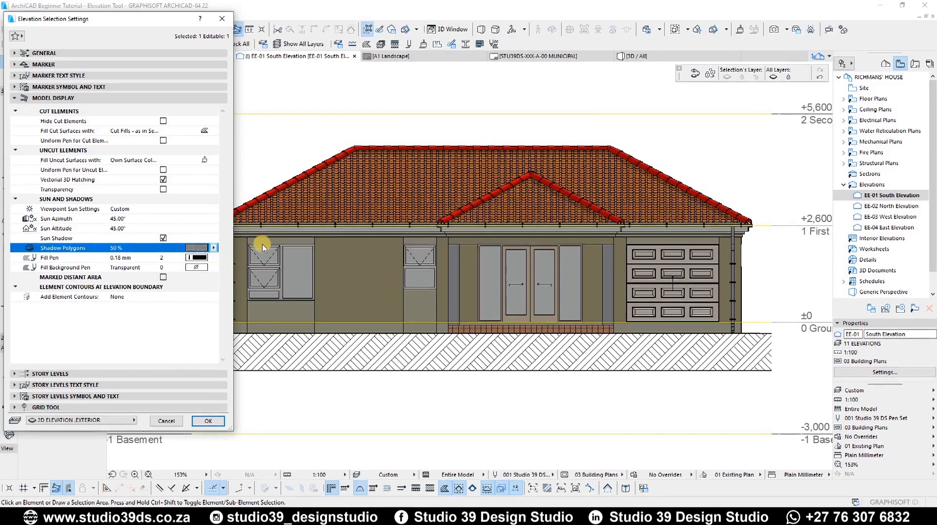
{"action": "left_click", "coordinate": [213, 248]}
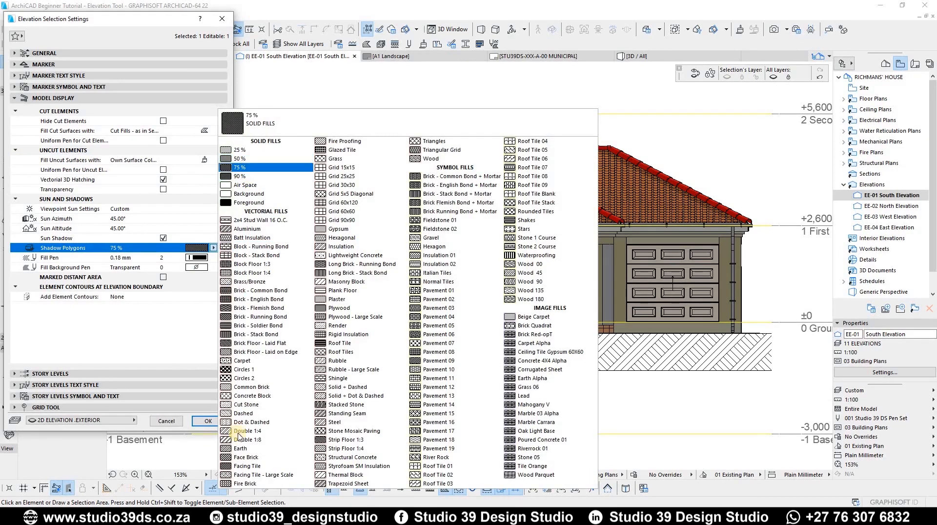
{"action": "left_click", "coordinate": [239, 167]}
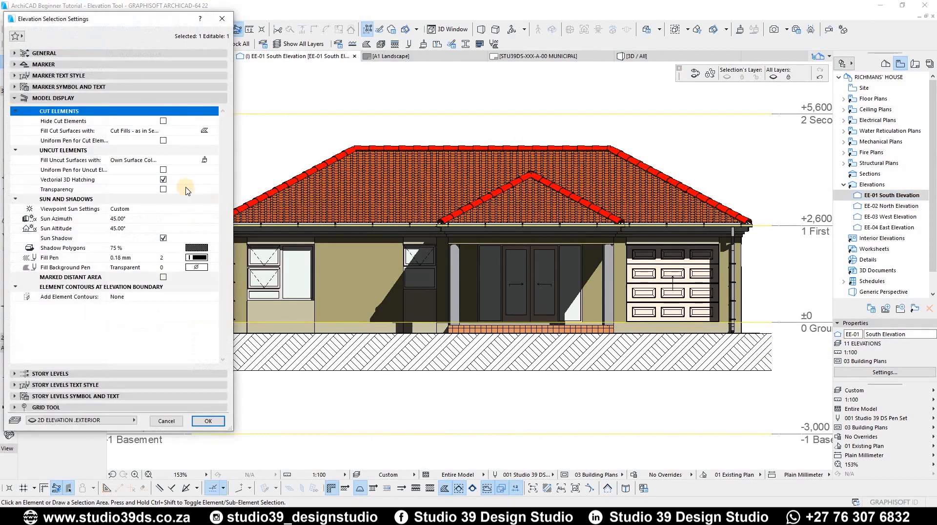
Set the South Elevation's Shadow Polygons fill to 25 % and apply the settings.
{"action": "left_click", "coordinate": [213, 248]}
{"action": "left_click", "coordinate": [241, 151]}
{"action": "left_click", "coordinate": [214, 421]}
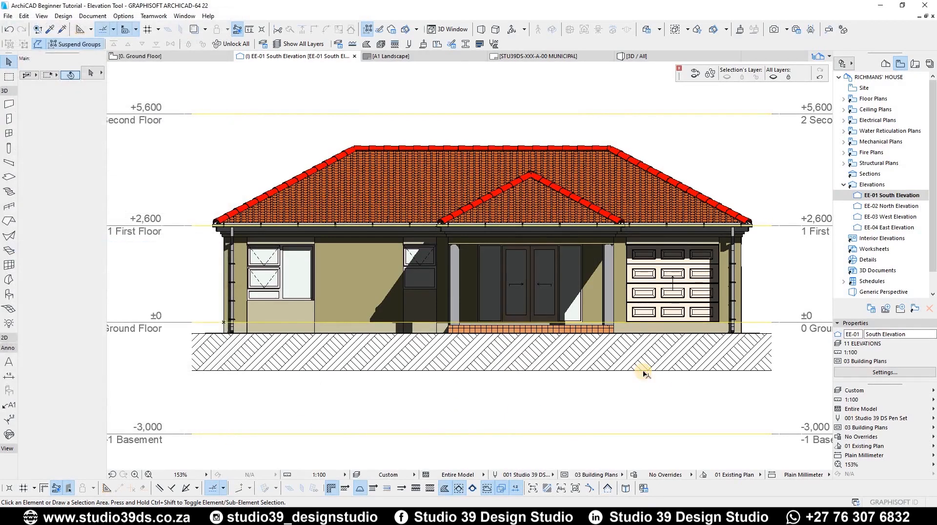
Reopen the elevation settings, fill uncut surfaces with Own Surface Colors (Shaded), and apply the change.
{"action": "right_click", "coordinate": [806, 328]}
{"action": "left_click", "coordinate": [649, 266]}
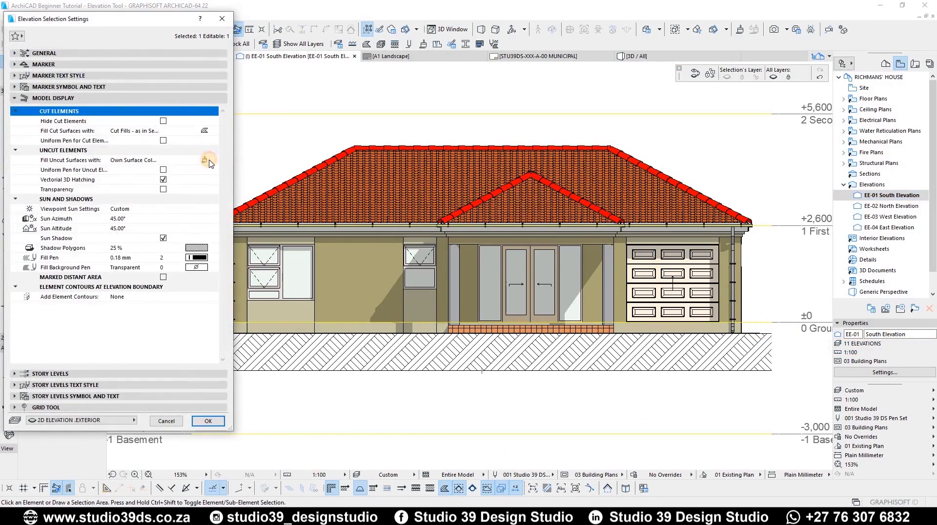
{"action": "left_click", "coordinate": [210, 161]}
{"action": "left_click", "coordinate": [248, 188]}
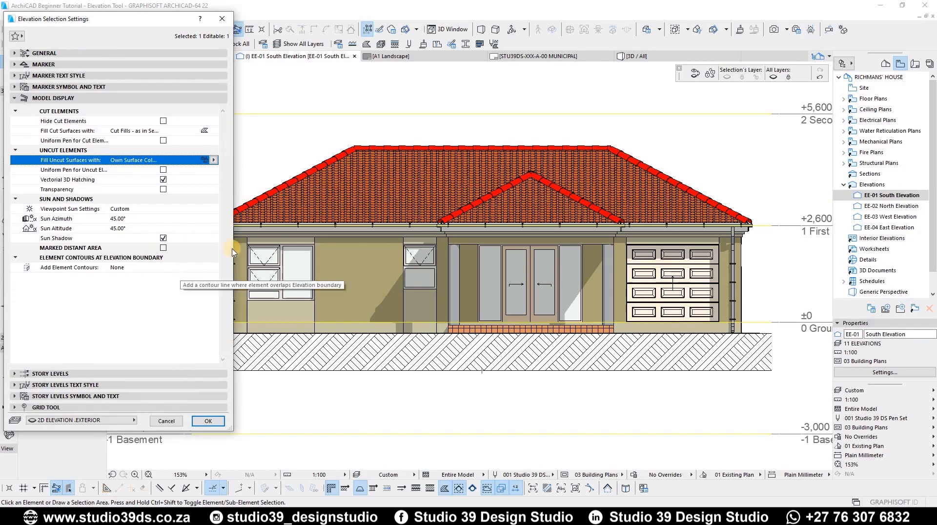
{"action": "left_click", "coordinate": [208, 421]}
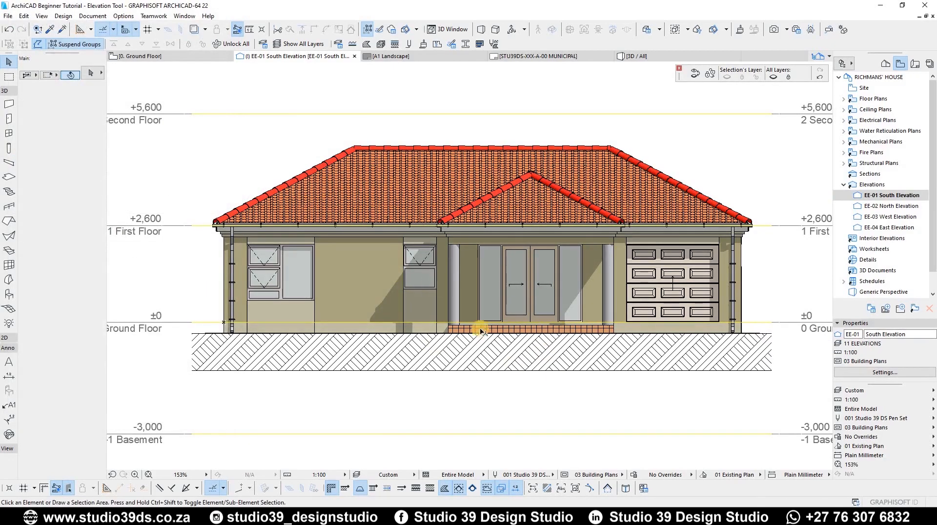
Reopen the South Elevation's settings, enable Marked Distant Area to review its fill, hatching and shadow options, and disable it again.
{"action": "left_click", "coordinate": [885, 196]}
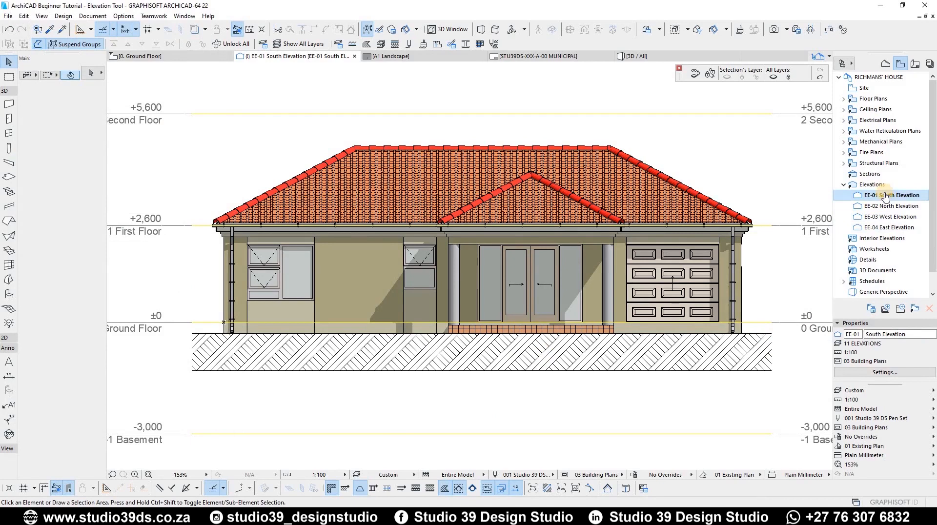
{"action": "right_click", "coordinate": [871, 196]}
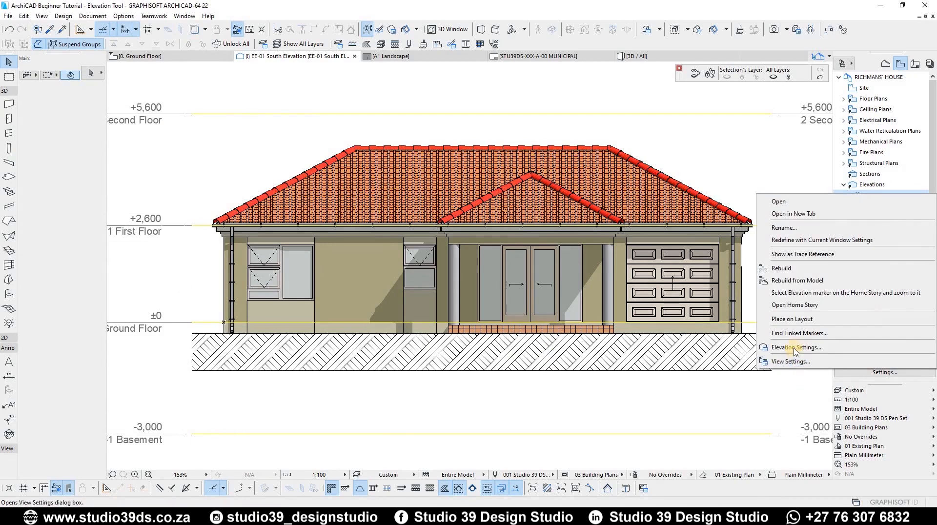
{"action": "left_click", "coordinate": [794, 348]}
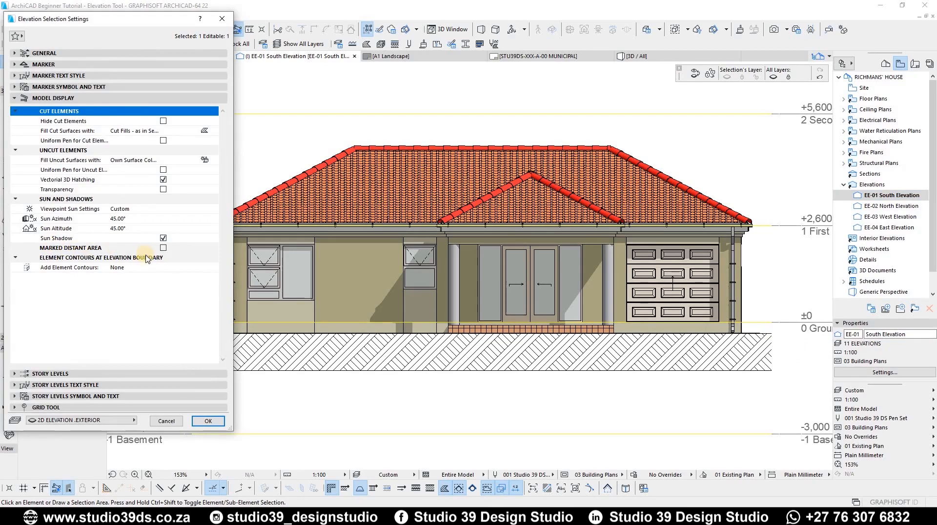
{"action": "left_click", "coordinate": [163, 249]}
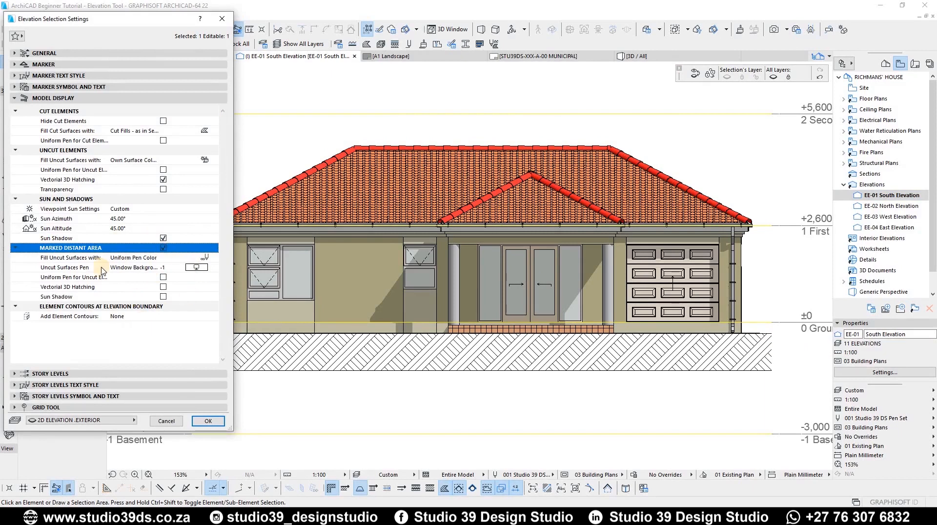
{"action": "left_click", "coordinate": [163, 248]}
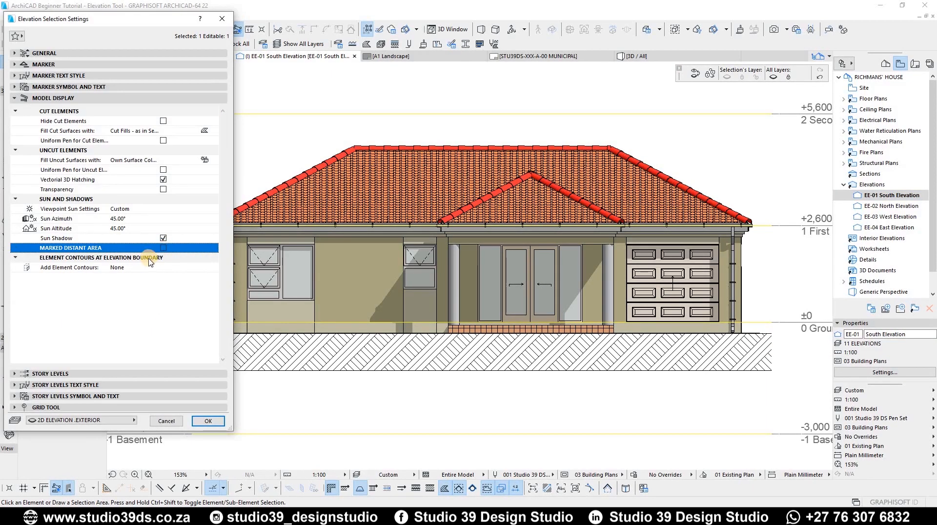
Try Own Contours for the element contours at the elevation boundary, and set the option back to None.
{"action": "left_click", "coordinate": [15, 258]}
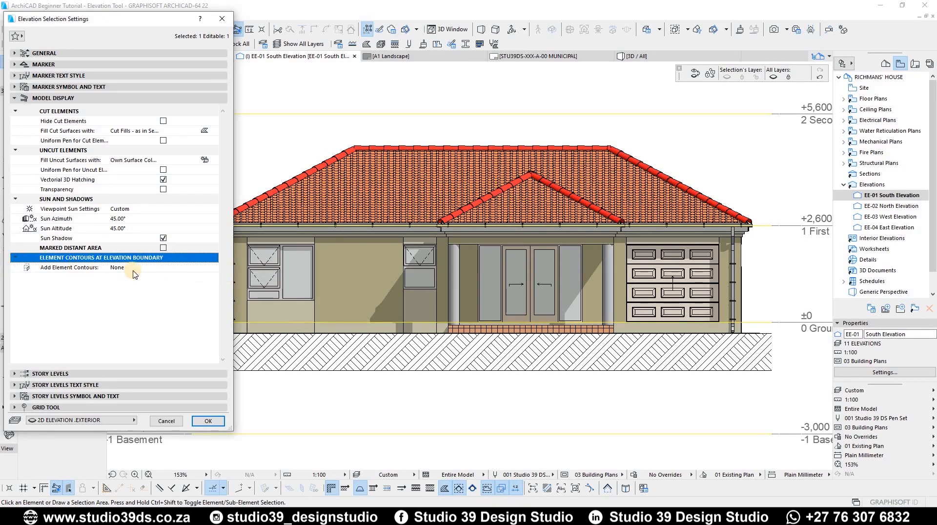
{"action": "left_click", "coordinate": [206, 270]}
{"action": "left_click", "coordinate": [213, 268]}
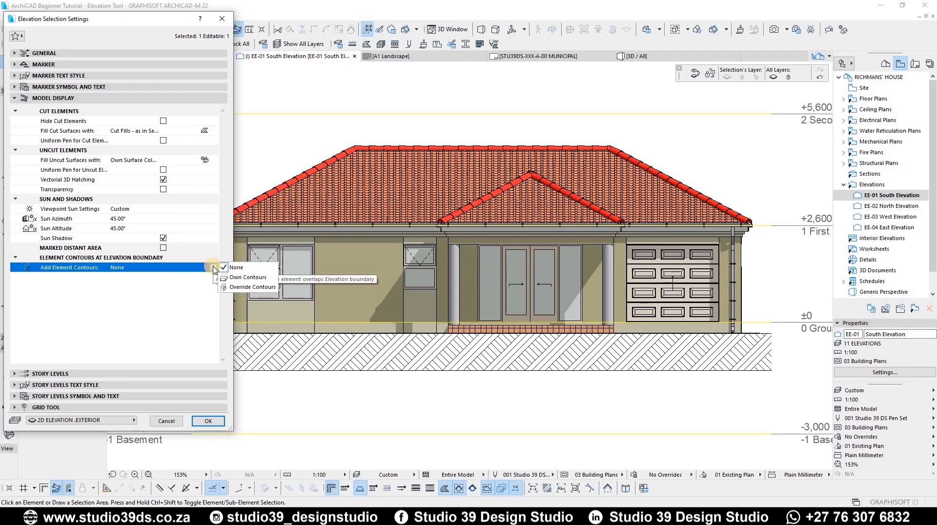
{"action": "left_click", "coordinate": [236, 277]}
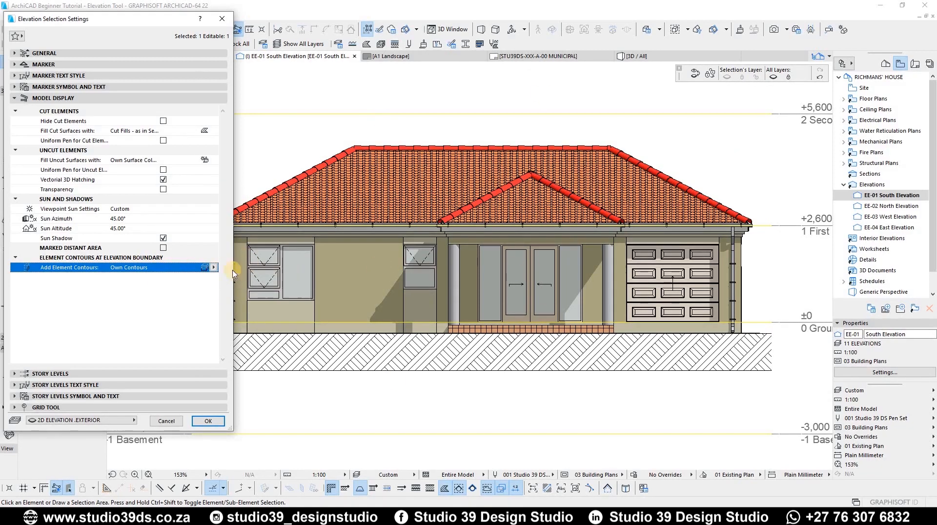
{"action": "left_click", "coordinate": [214, 267]}
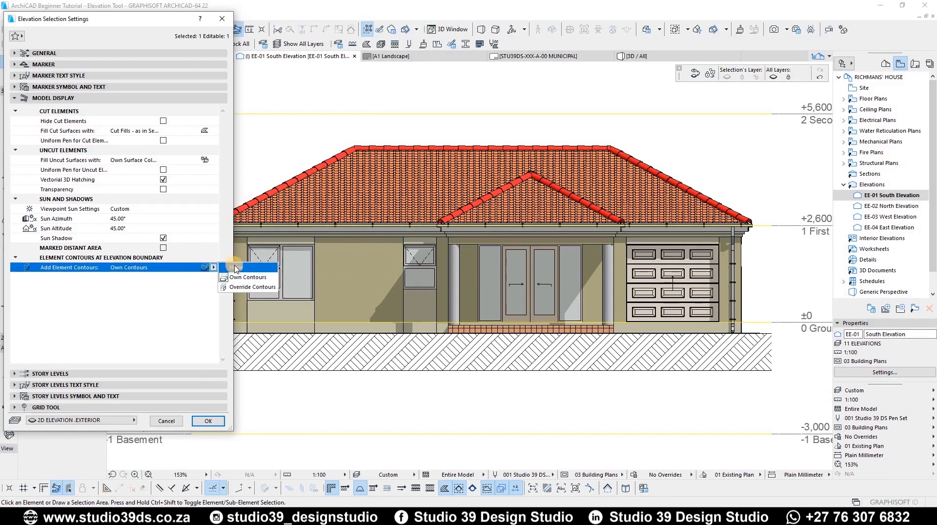
{"action": "left_click", "coordinate": [233, 266]}
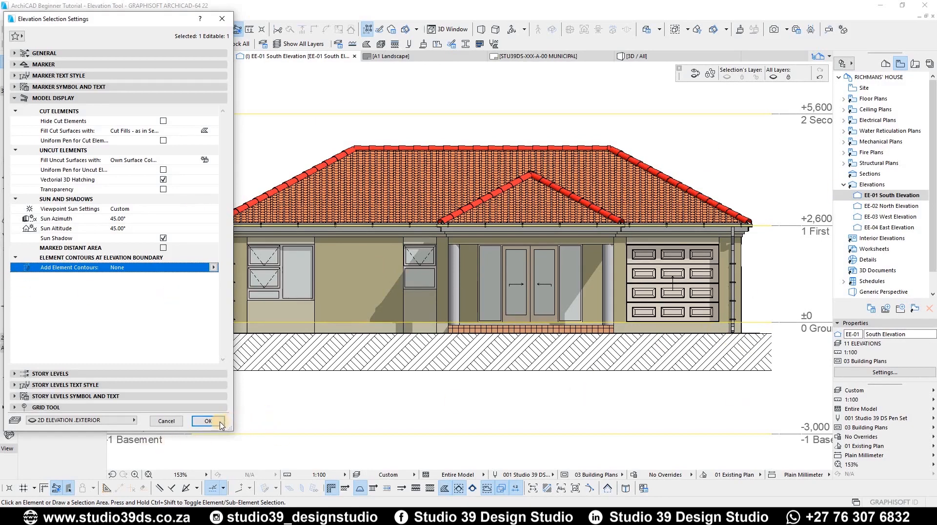
Collapse the model display settings, expand the story level settings, and set Show Story Levels to None.
{"action": "left_click", "coordinate": [35, 98]}
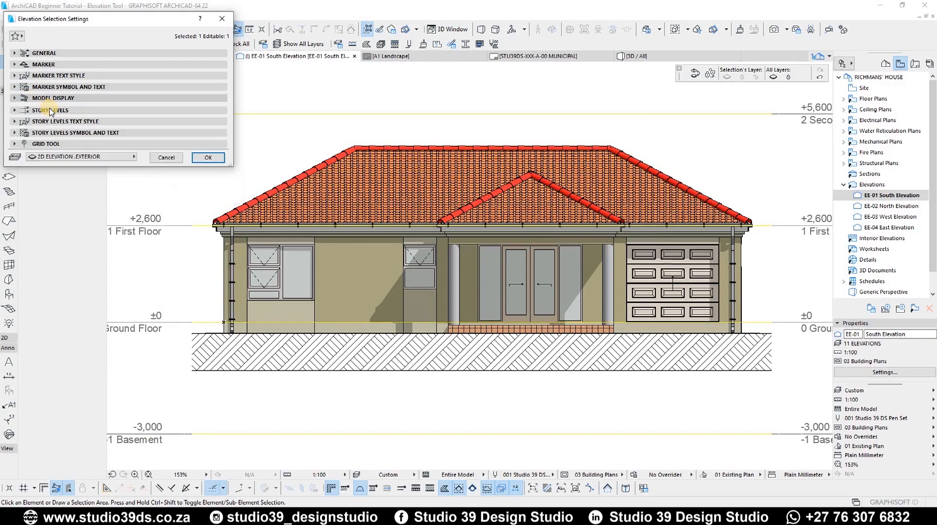
{"action": "left_click", "coordinate": [51, 110]}
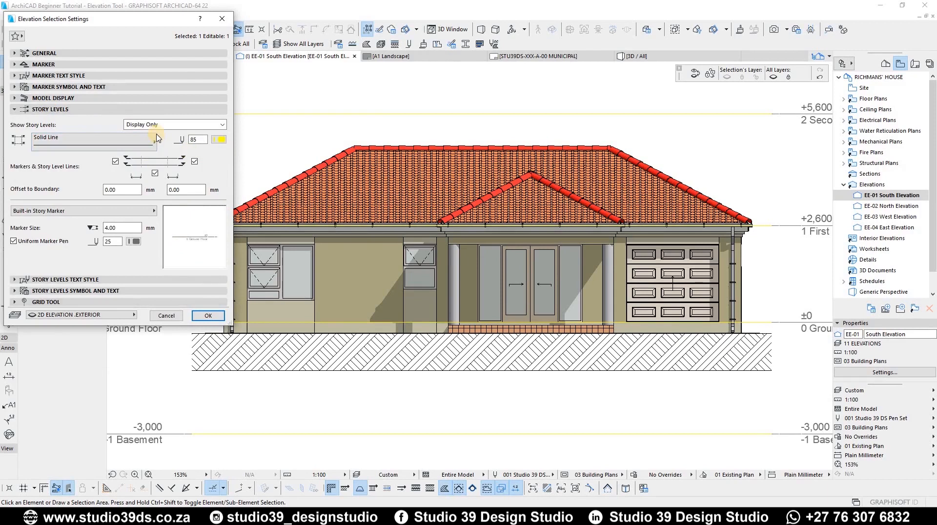
{"action": "left_click", "coordinate": [210, 125]}
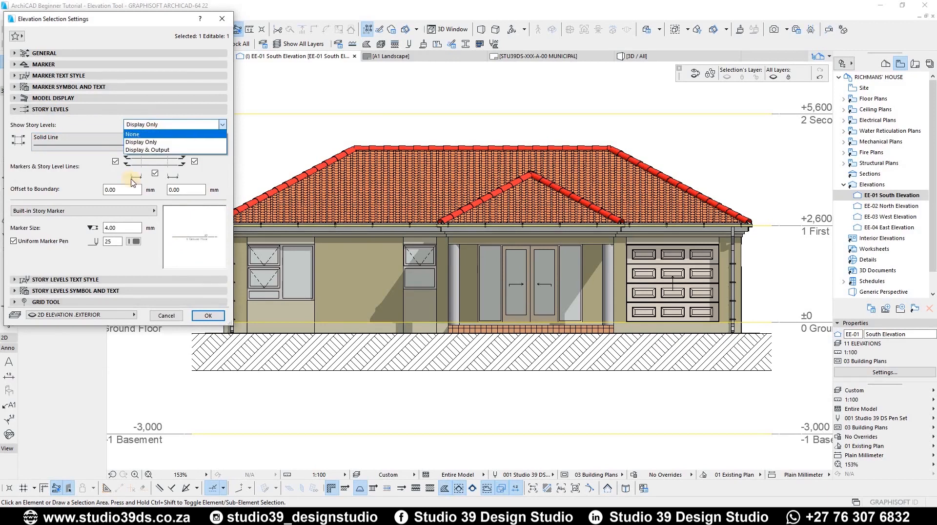
{"action": "left_click", "coordinate": [152, 135]}
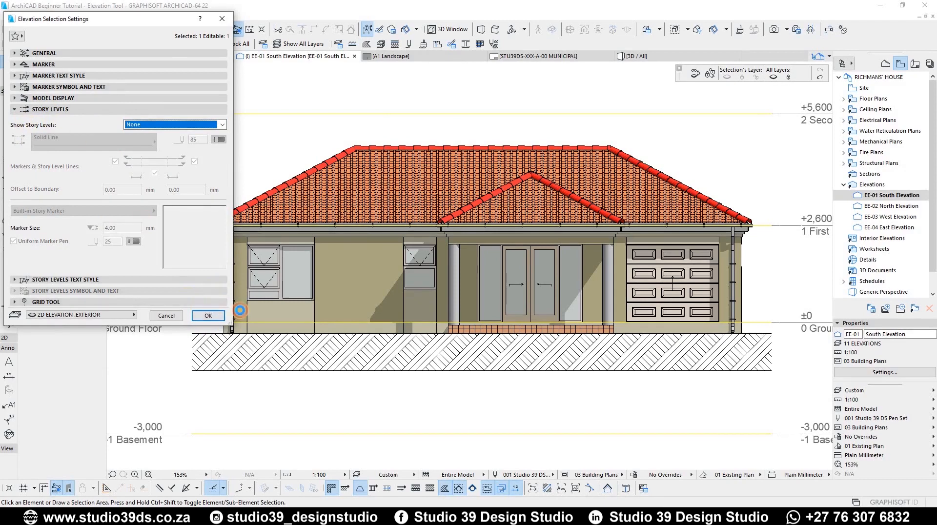
Apply the hidden story levels to the South Elevation and view the whole elevation.
{"action": "left_click", "coordinate": [208, 316]}
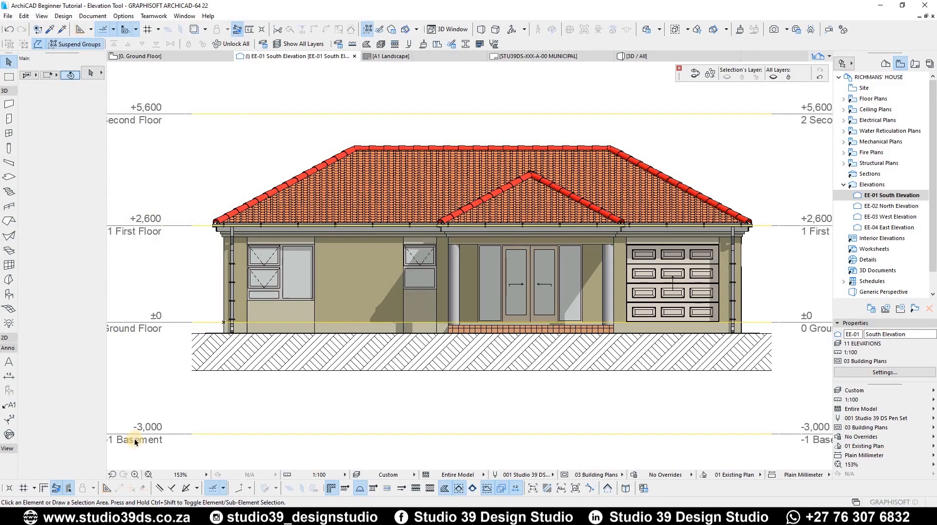
{"action": "scroll", "coordinate": [301, 205], "scroll_direction": "down", "scroll_amount": 3}
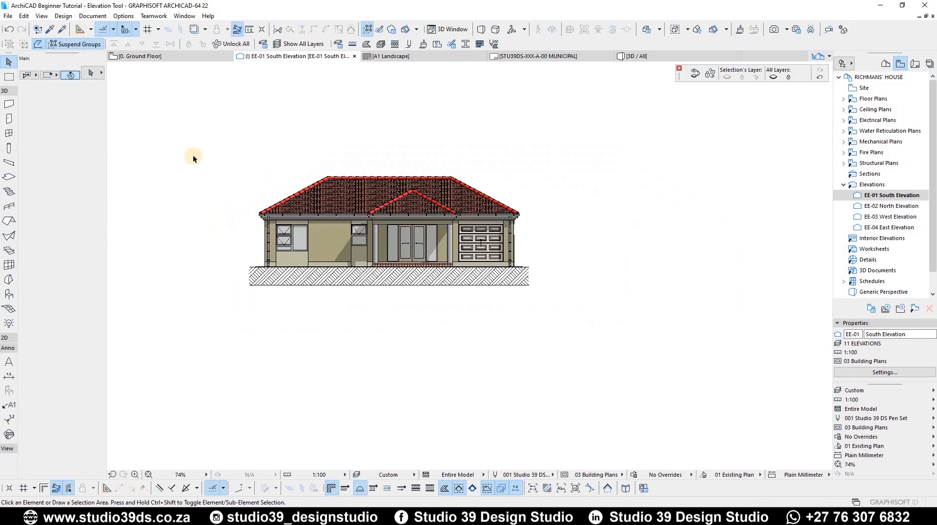
{"action": "scroll", "coordinate": [222, 173], "scroll_direction": "up", "scroll_amount": 2}
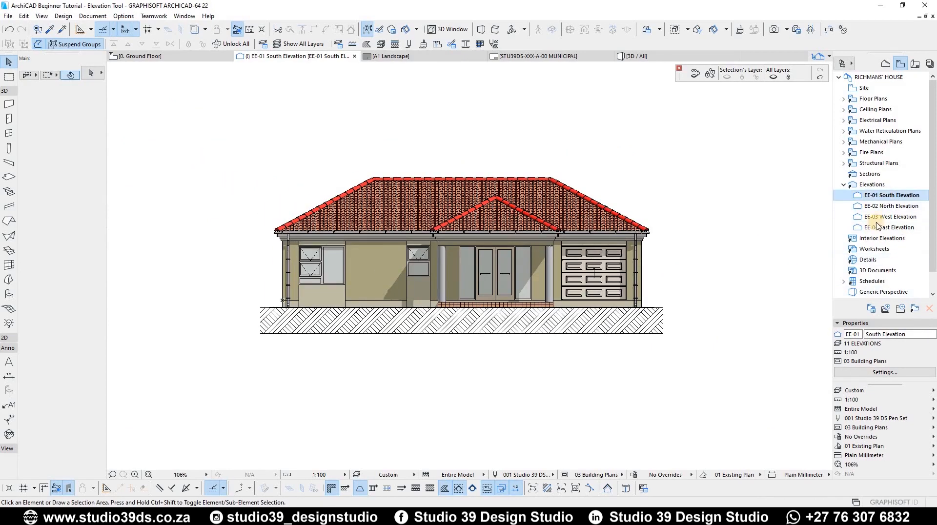
Reopen the South Elevation's settings, set Show Story Levels to Display Only, and apply the change.
{"action": "right_click", "coordinate": [891, 195]}
{"action": "left_click", "coordinate": [822, 349]}
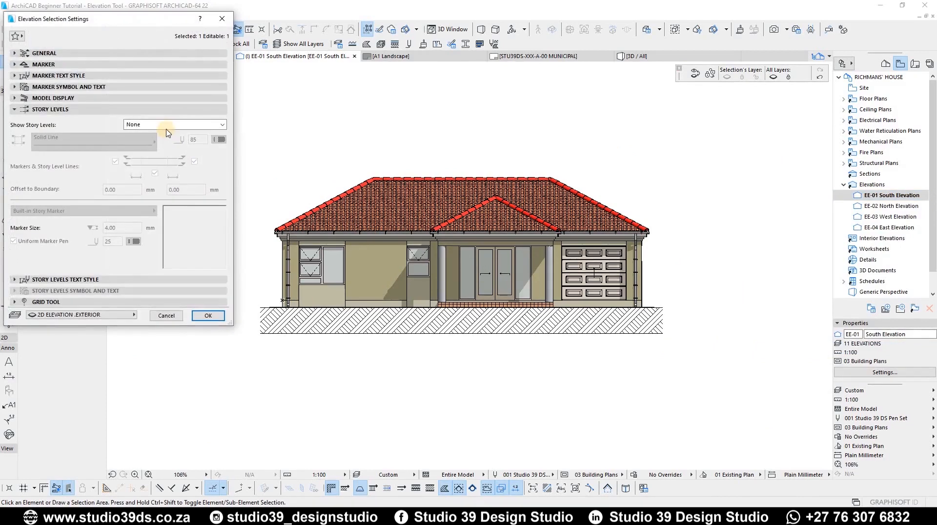
{"action": "left_click", "coordinate": [222, 124]}
{"action": "left_click", "coordinate": [141, 141]}
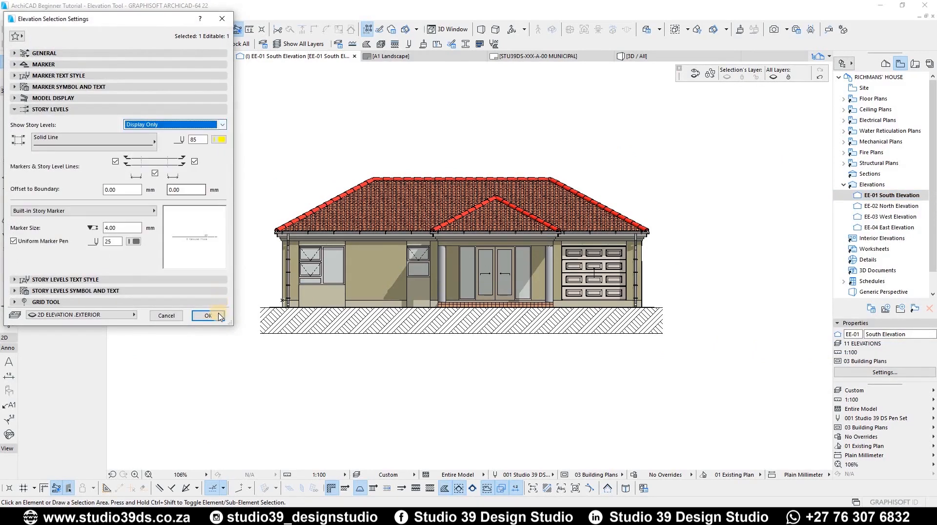
{"action": "key", "text": "Return"}
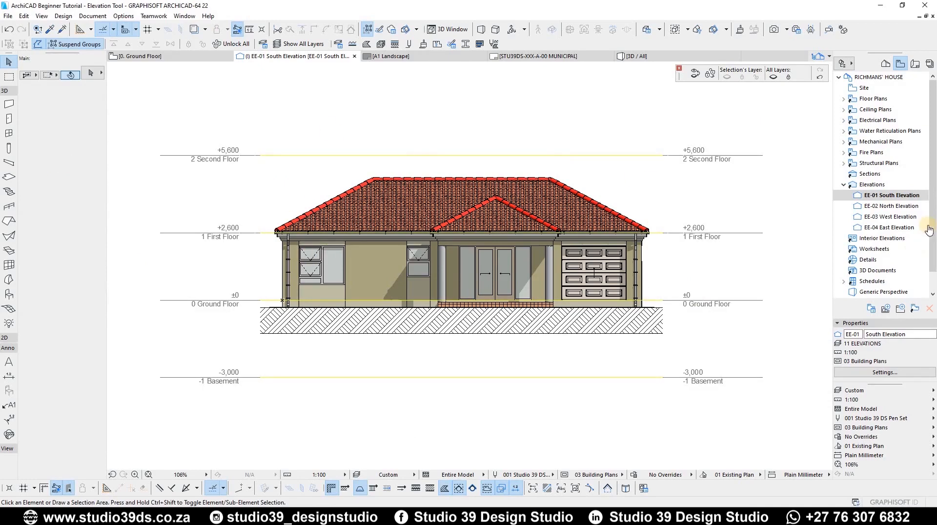
Reopen the South Elevation's settings, set Show Story Levels to Display & Output, and apply the change.
{"action": "right_click", "coordinate": [877, 196]}
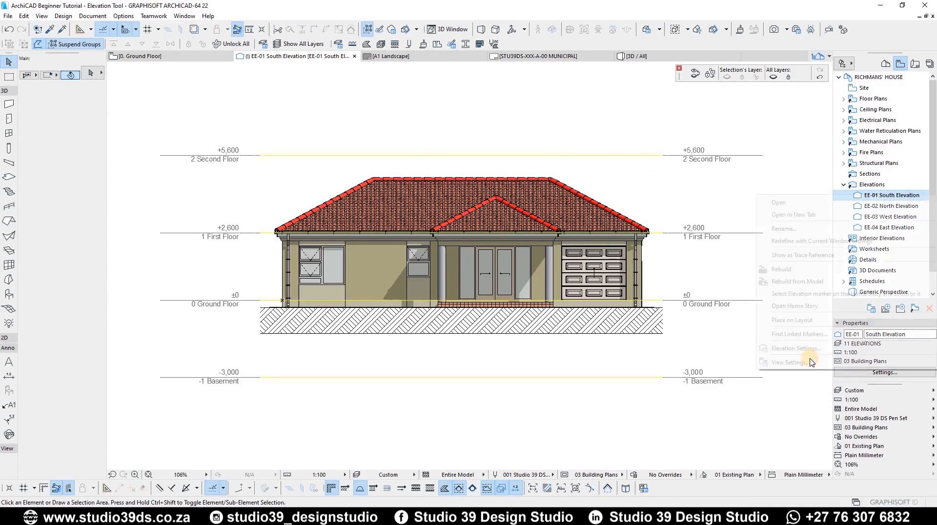
{"action": "left_click", "coordinate": [801, 347]}
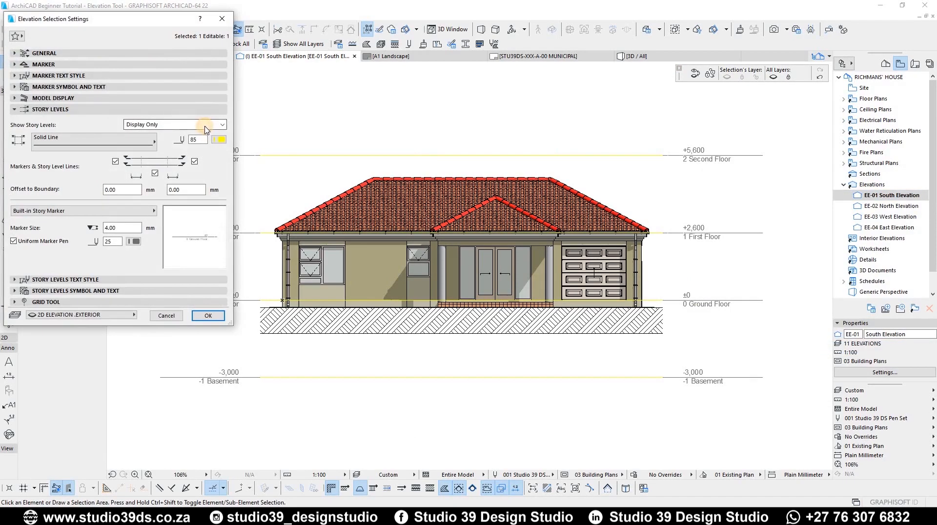
{"action": "left_click", "coordinate": [205, 127]}
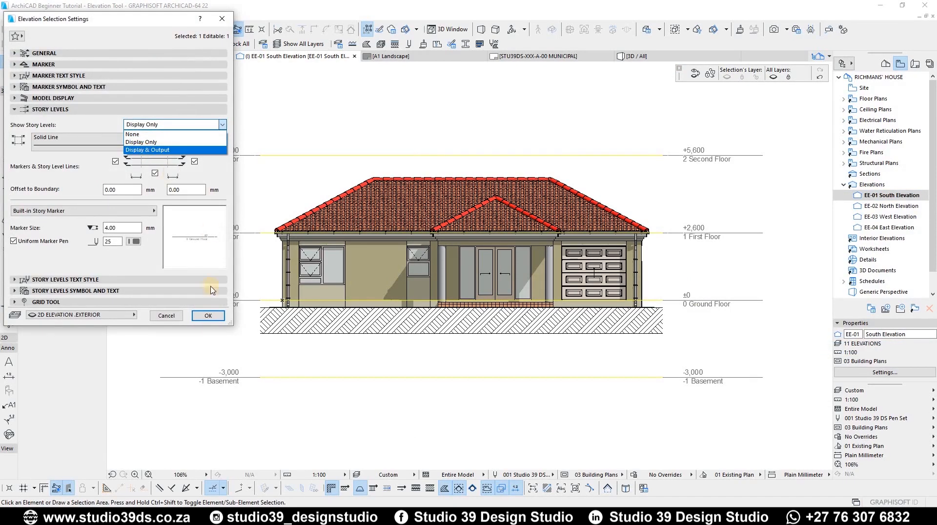
{"action": "left_click", "coordinate": [207, 315]}
{"action": "left_click", "coordinate": [207, 315]}
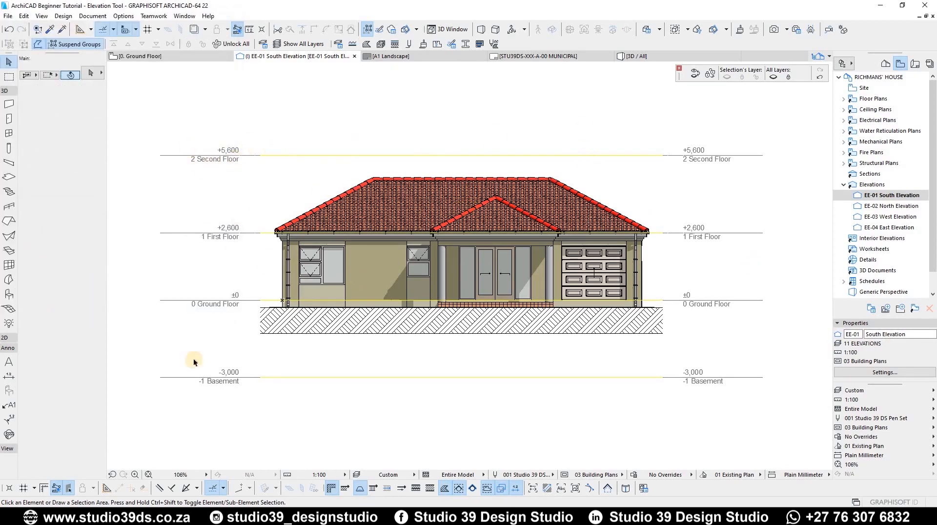
Open the MUNICIPAL layout and move the Door Schedule drawing down beside the lower part of the title block.
{"action": "left_click", "coordinate": [915, 63]}
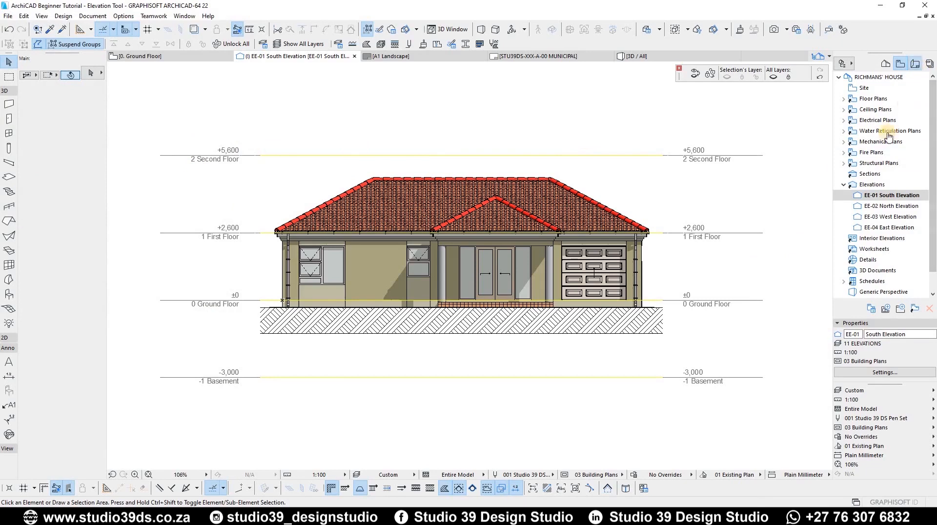
{"action": "double_click", "coordinate": [883, 112]}
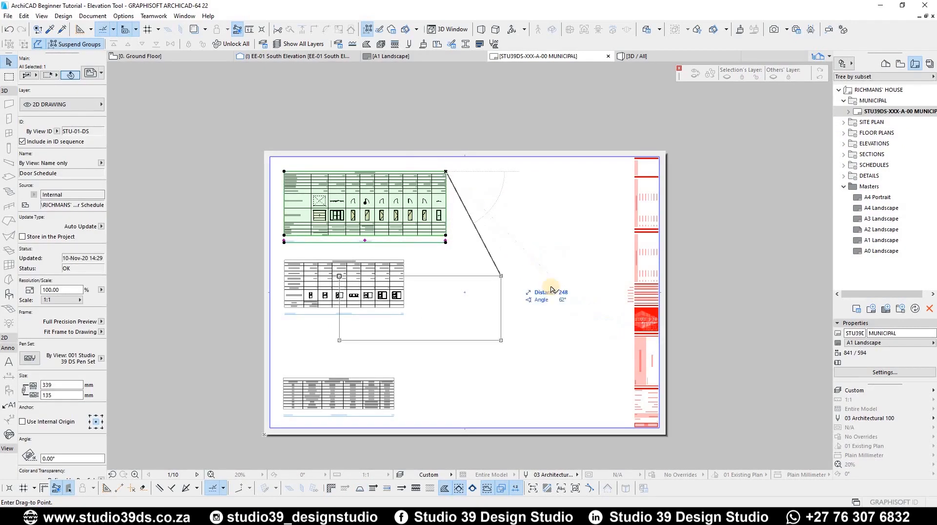
{"action": "scroll", "coordinate": [629, 361], "scroll_direction": "up", "scroll_amount": 4}
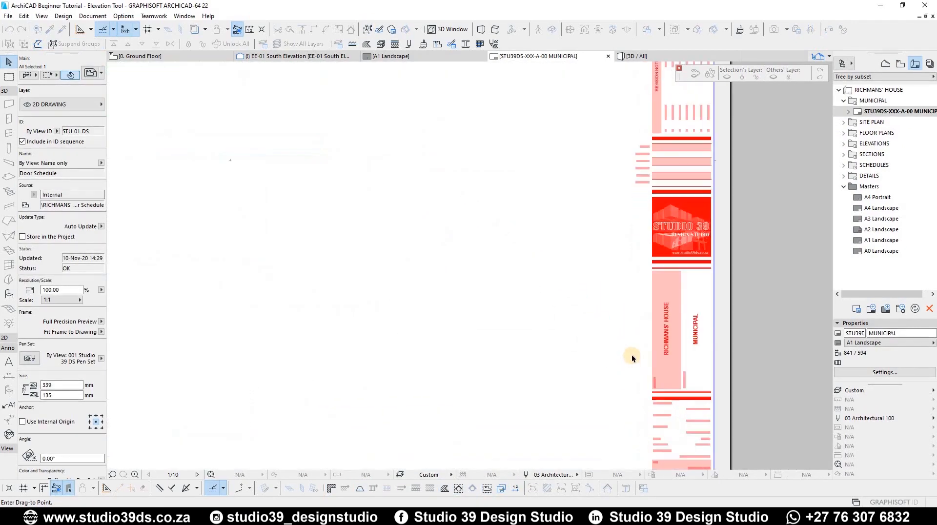
{"action": "scroll", "coordinate": [633, 336], "scroll_direction": "down", "scroll_amount": 2}
{"action": "left_click", "coordinate": [635, 328]}
Move the Window Schedule drawing next to the Door Schedule along the sheet's lower edge.
{"action": "scroll", "coordinate": [315, 279], "scroll_direction": "down", "scroll_amount": 3}
{"action": "left_click", "coordinate": [314, 239]}
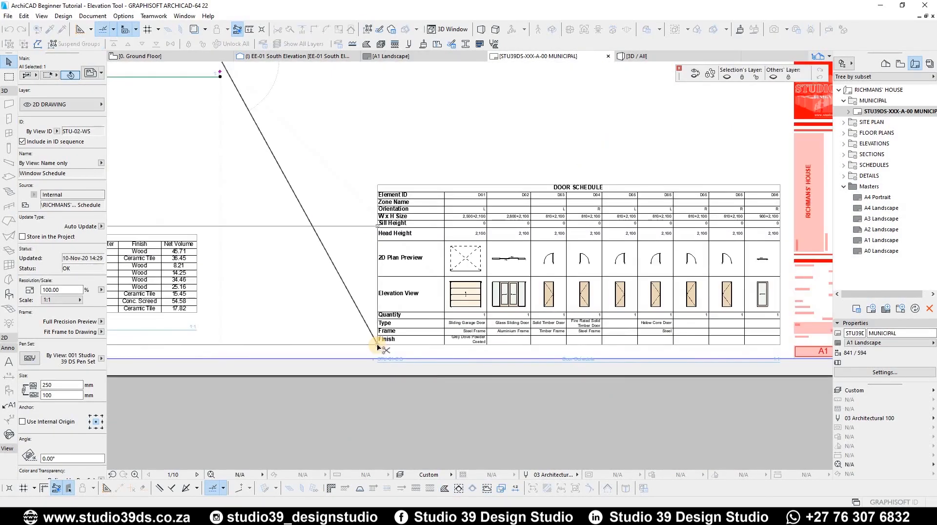
{"action": "left_click", "coordinate": [377, 344]}
{"action": "left_click", "coordinate": [378, 345], "text": "shift"}
{"action": "left_click", "coordinate": [377, 327]}
{"action": "scroll", "coordinate": [414, 297], "scroll_direction": "down", "scroll_amount": 3}
Shift the Door and Window Schedules together slightly away from the title block, and move the Zones Information table up the sheet.
{"action": "left_click", "coordinate": [210, 287]}
{"action": "left_click", "coordinate": [483, 210]}
{"action": "left_click", "coordinate": [590, 234], "text": "shift"}
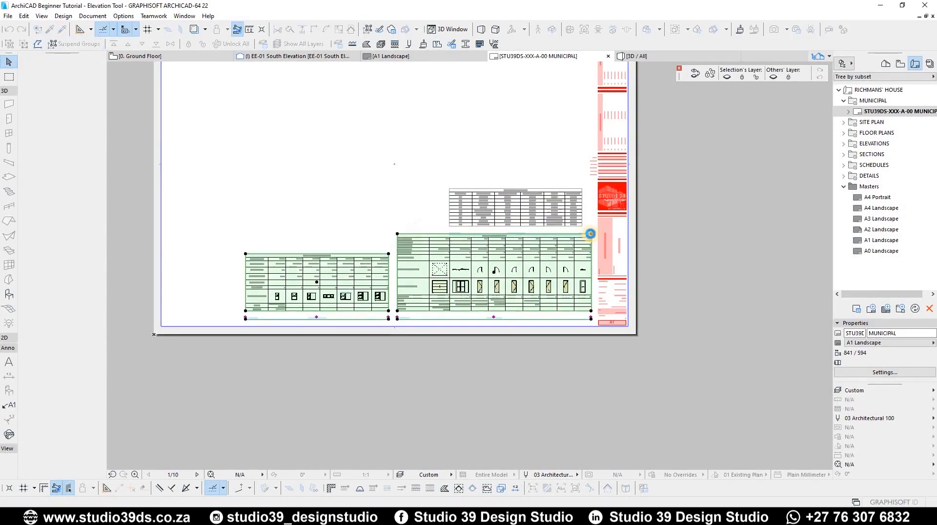
{"action": "left_click", "coordinate": [581, 234]}
{"action": "left_click", "coordinate": [579, 226]}
{"action": "left_click", "coordinate": [571, 218]}
{"action": "left_click", "coordinate": [571, 107]}
Stack the Window Schedule above the Door Schedule and the Zones Information table above it, aligned along their right edges.
{"action": "left_click", "coordinate": [379, 311]}
{"action": "left_click", "coordinate": [581, 234]}
{"action": "left_click", "coordinate": [582, 115]}
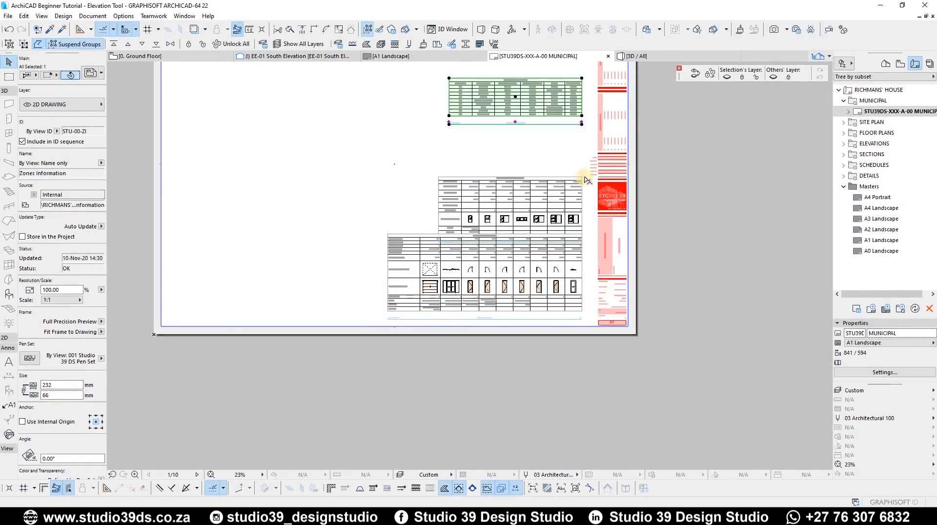
{"action": "left_click", "coordinate": [582, 177]}
Adjust the vertical spacing of the stacked tables to leave gaps between them beside the title block.
{"action": "left_click", "coordinate": [581, 214], "text": "shift"}
{"action": "scroll", "coordinate": [582, 239], "scroll_direction": "up", "scroll_amount": 4}
{"action": "left_click", "coordinate": [581, 213]}
{"action": "left_click", "coordinate": [610, 383], "text": "shift"}
{"action": "left_click", "coordinate": [607, 268]}
{"action": "scroll", "coordinate": [607, 254], "scroll_direction": "down", "scroll_amount": 5}
{"action": "left_click", "coordinate": [479, 247]}
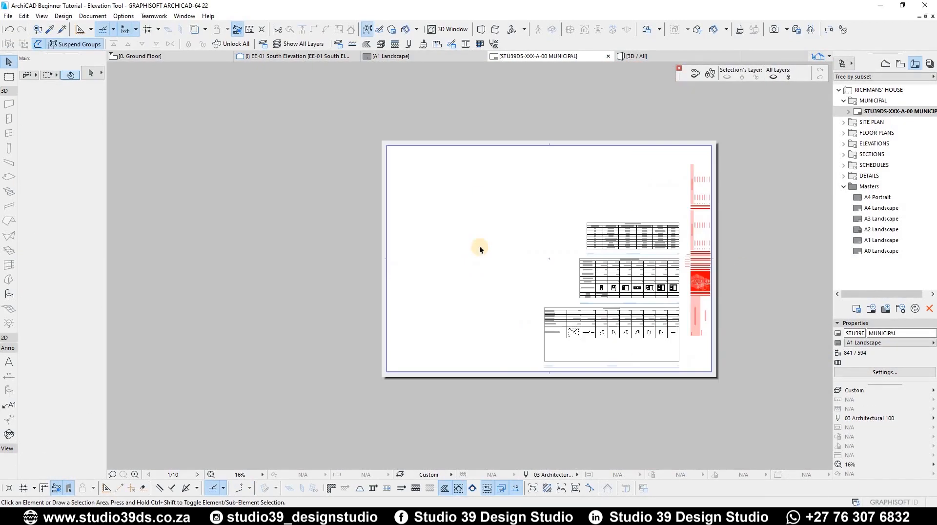
{"action": "scroll", "coordinate": [479, 249], "scroll_direction": "up", "scroll_amount": 1}
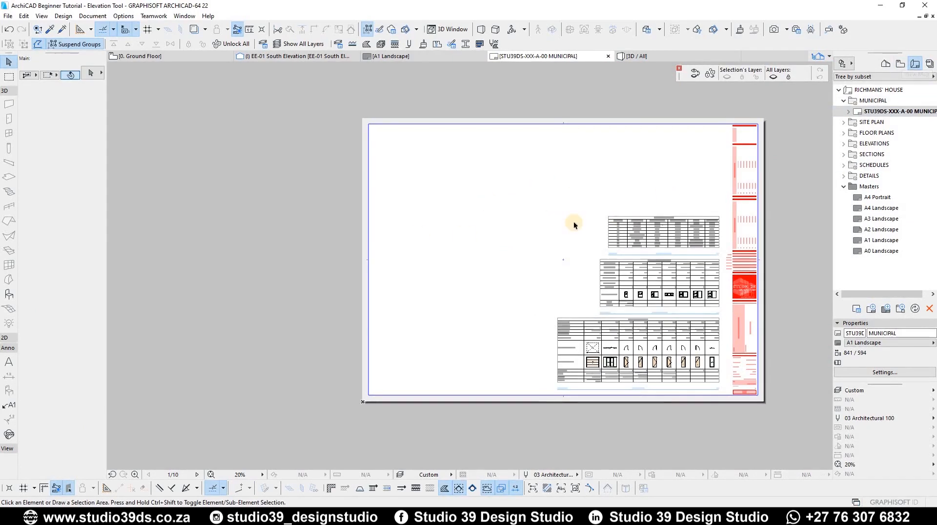
Place the EE-01 South Elevation view on the MUNICIPAL layout, in the sheet's upper-left area.
{"action": "left_click", "coordinate": [900, 64]}
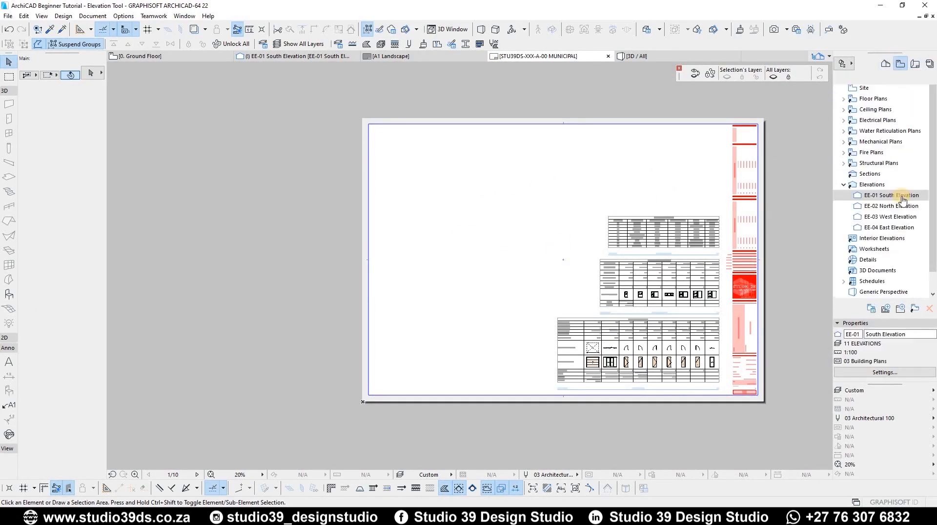
{"action": "left_click_drag", "start_coordinate": [881, 197], "coordinate": [418, 175]}
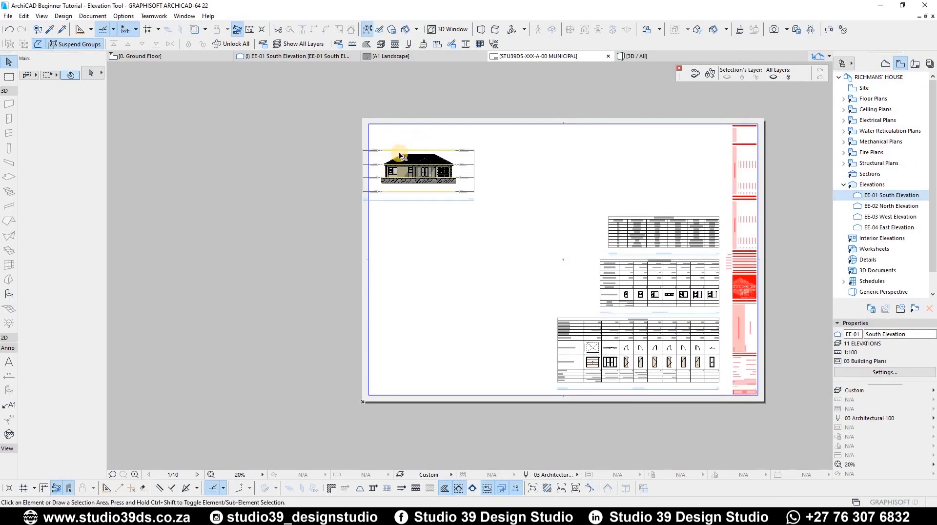
{"action": "scroll", "coordinate": [417, 149], "scroll_direction": "up", "scroll_amount": 3}
{"action": "scroll", "coordinate": [385, 166], "scroll_direction": "up", "scroll_amount": 2}
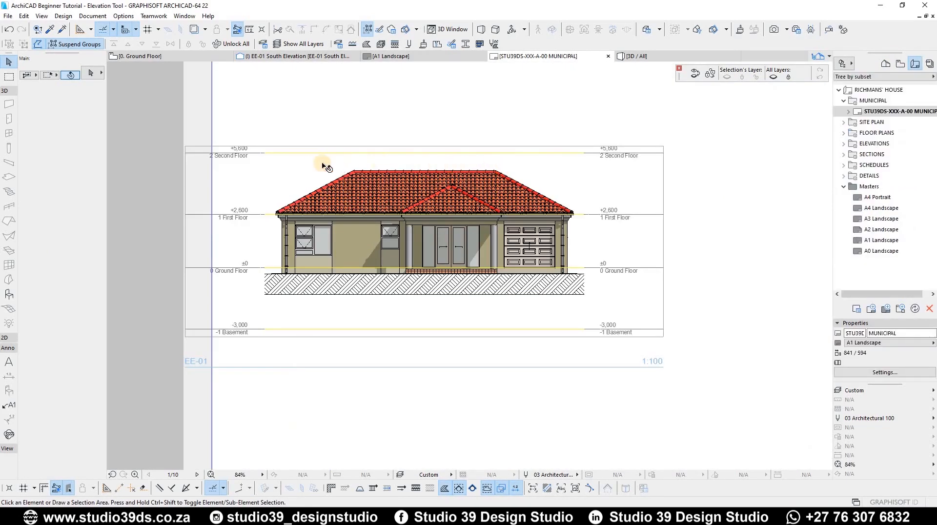
Move the placed South Elevation drawing so that it lies fully inside the sheet's margin.
{"action": "left_click", "coordinate": [320, 166]}
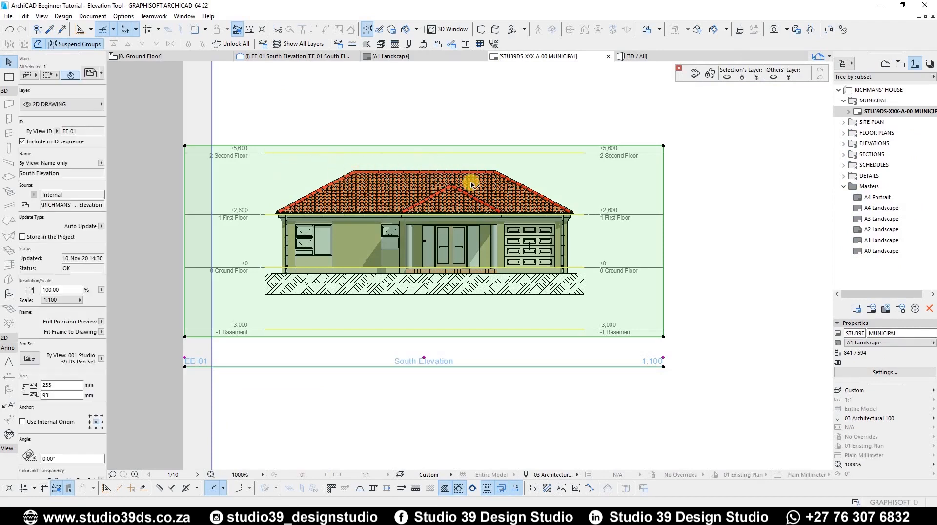
{"action": "key", "text": "ctrl+d"}
{"action": "left_click", "coordinate": [329, 266]}
{"action": "left_click", "coordinate": [371, 195]}
{"action": "scroll", "coordinate": [370, 195], "scroll_direction": "down", "scroll_amount": 3}
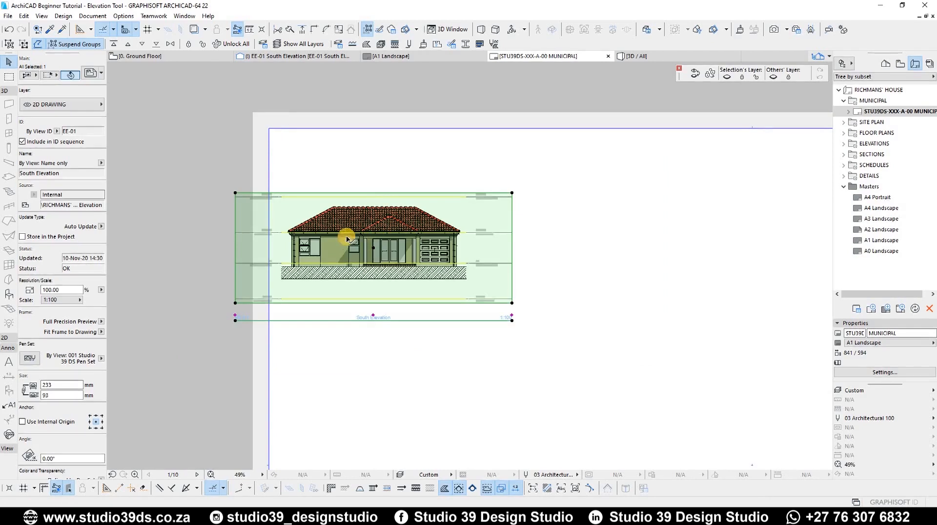
{"action": "key", "text": "ctrl+d"}
{"action": "left_click", "coordinate": [423, 234]}
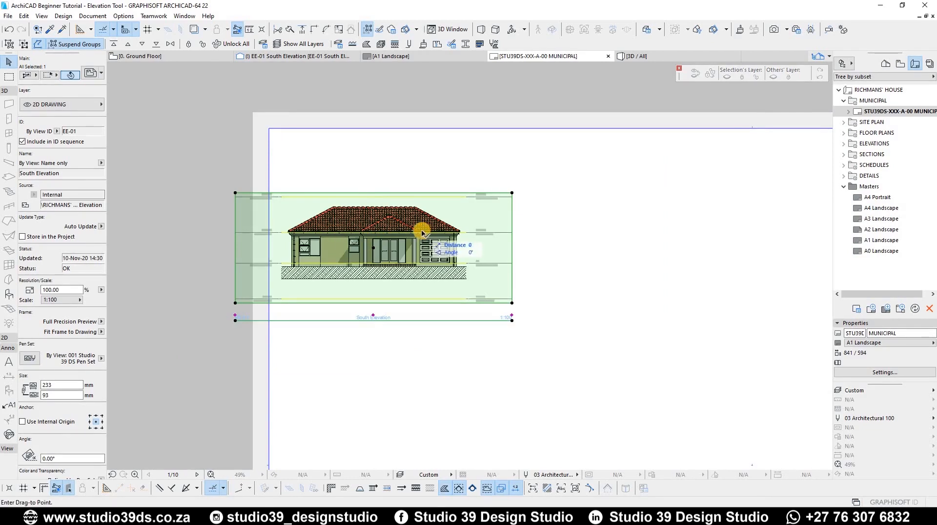
{"action": "left_click", "coordinate": [519, 232]}
Open the South Elevation's settings from the view list, set Show Story Levels to Display Only, and apply the change.
{"action": "left_click", "coordinate": [900, 63]}
{"action": "left_click", "coordinate": [883, 195]}
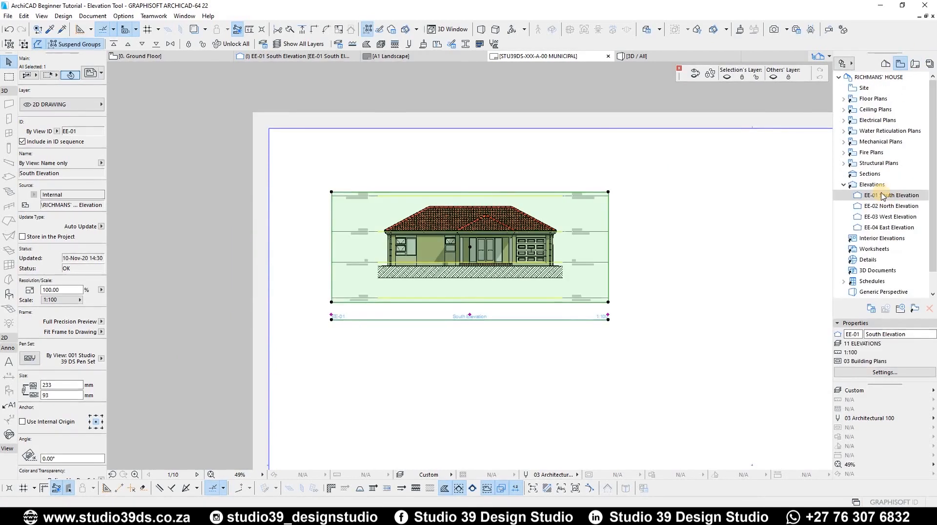
{"action": "right_click", "coordinate": [883, 195]}
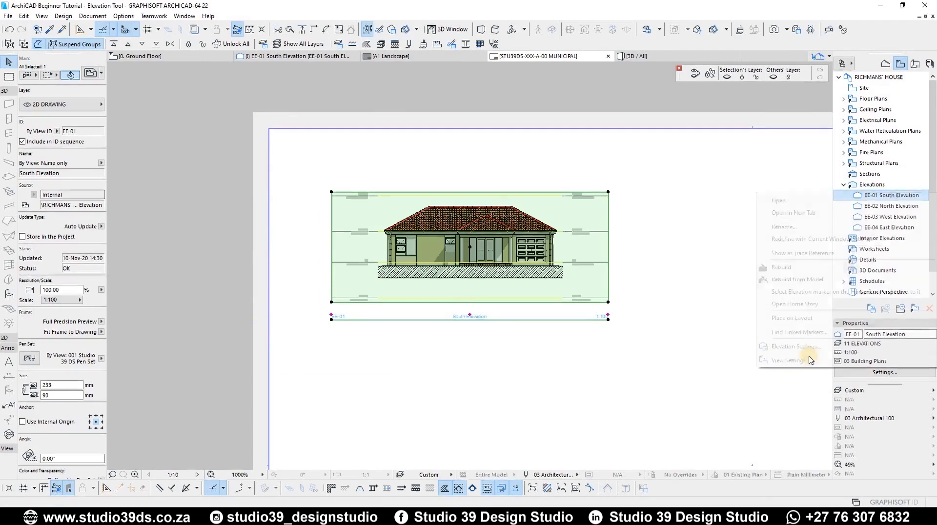
{"action": "left_click", "coordinate": [785, 345]}
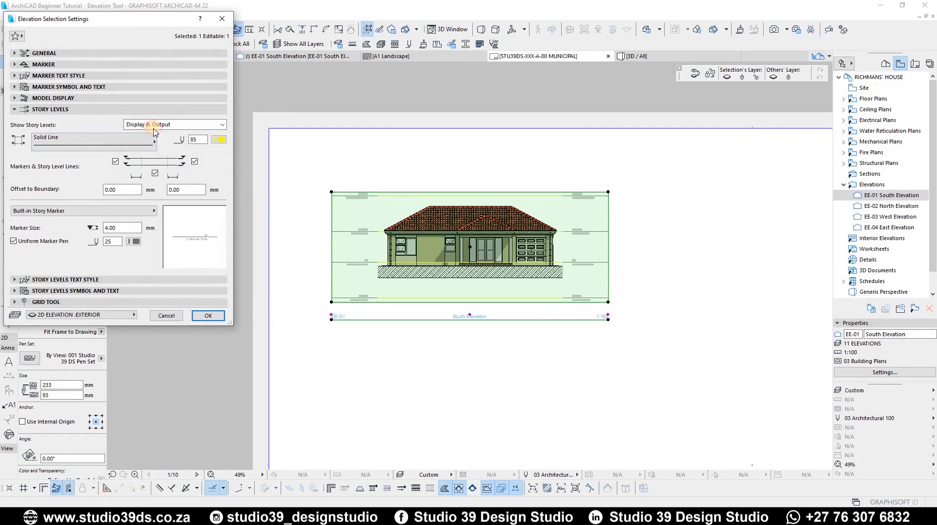
{"action": "left_click", "coordinate": [154, 124]}
{"action": "left_click", "coordinate": [147, 145]}
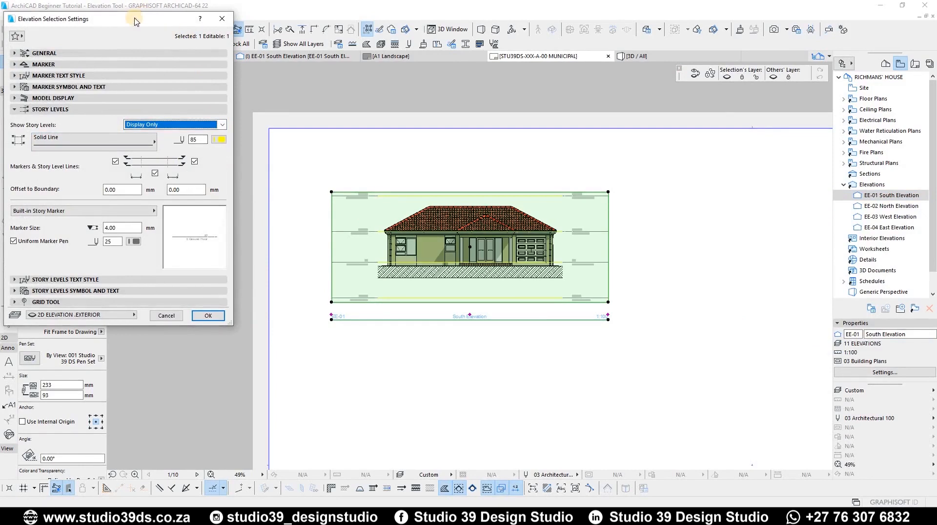
{"action": "left_click_drag", "start_coordinate": [135, 21], "coordinate": [186, 27]}
{"action": "left_click", "coordinate": [258, 321]}
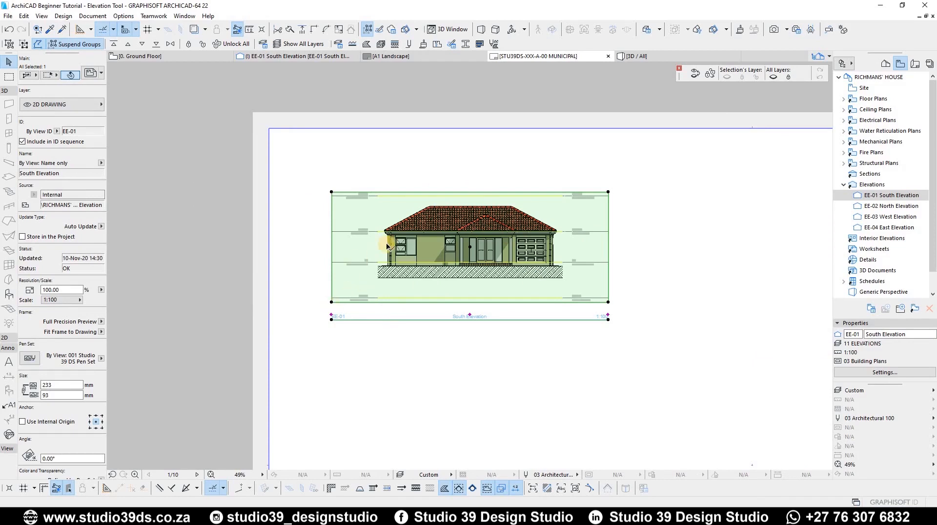
Update the placed South Elevation drawing on the layout, delete it, and undo the deletion.
{"action": "right_click", "coordinate": [410, 212]}
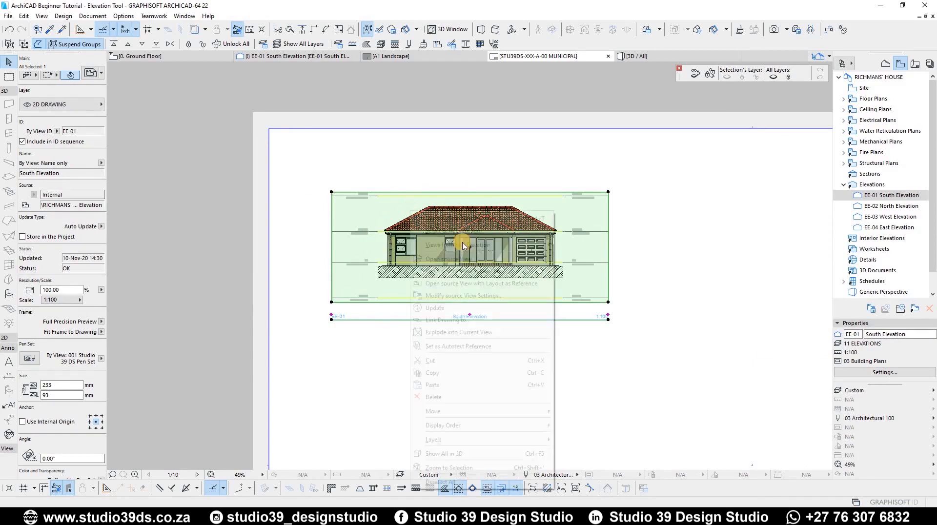
{"action": "left_click", "coordinate": [437, 308]}
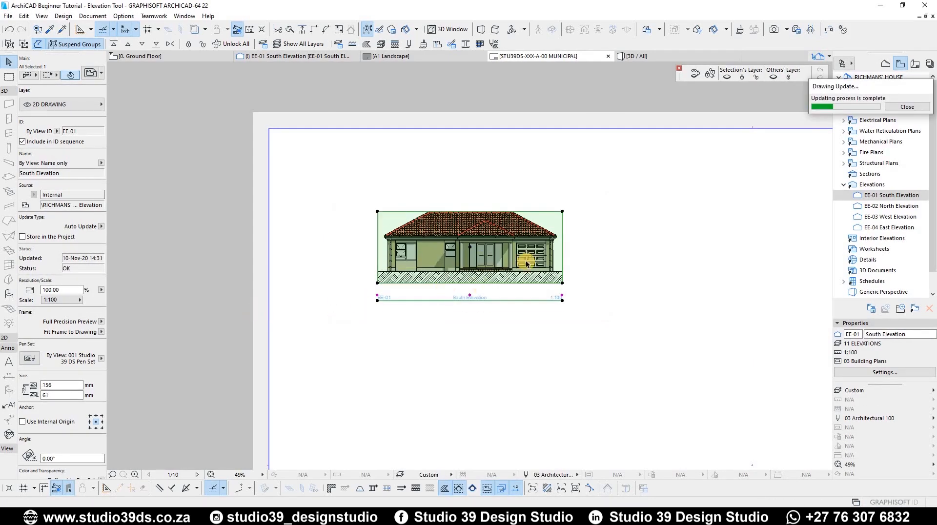
{"action": "key", "text": "Delete"}
{"action": "key", "text": "ctrl+z"}
Open the EE-01 South Elevation view and set its story level line pen to grey pen 28.
{"action": "double_click", "coordinate": [891, 195]}
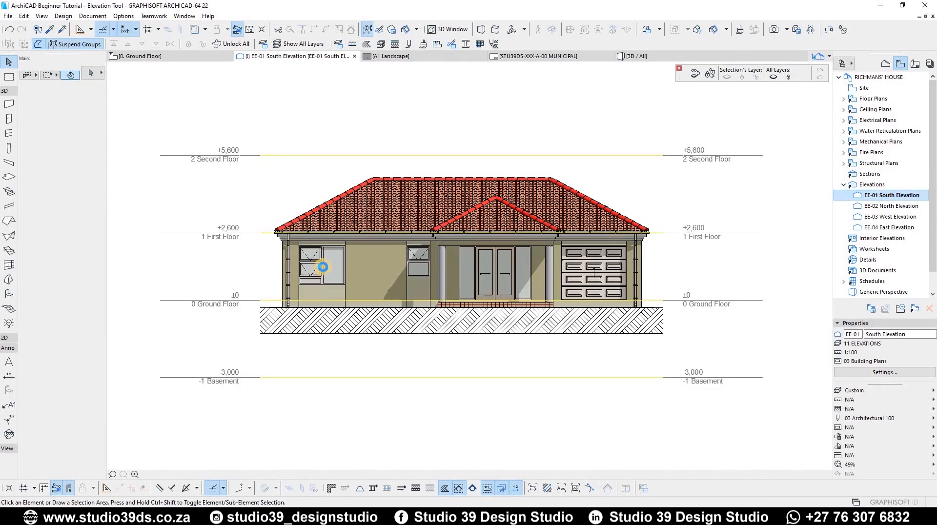
{"action": "right_click", "coordinate": [890, 195]}
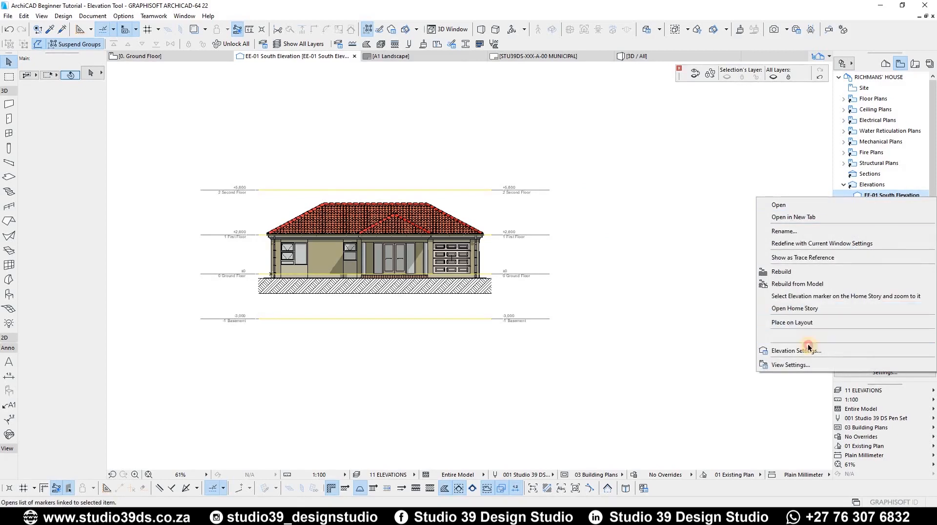
{"action": "left_click", "coordinate": [807, 349]}
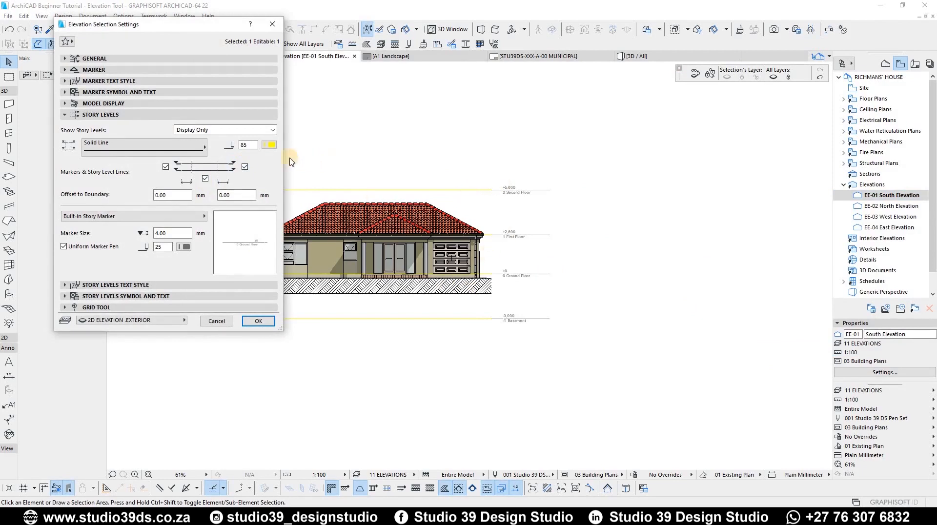
{"action": "left_click", "coordinate": [270, 146]}
{"action": "left_click", "coordinate": [344, 155]}
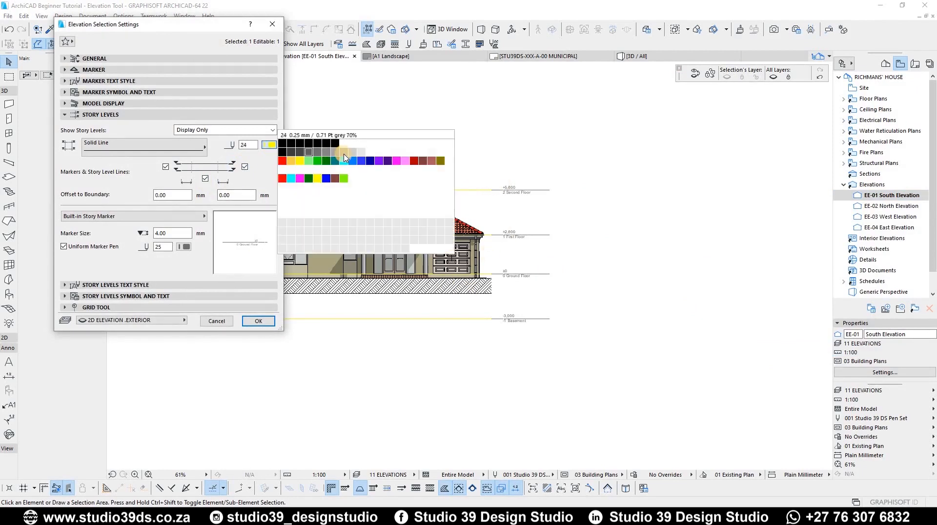
{"action": "left_click", "coordinate": [293, 240]}
{"action": "left_click", "coordinate": [259, 321]}
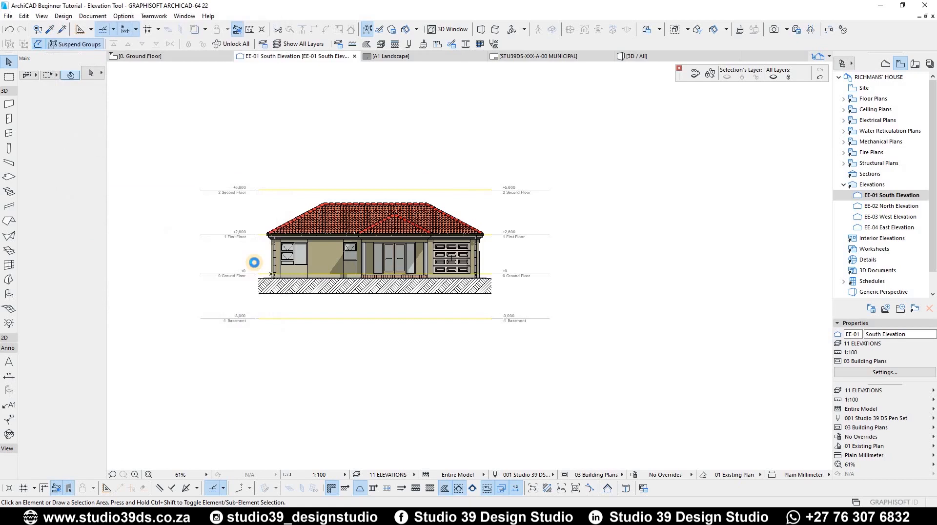
Switch off the story level markers at both ends in the South Elevation's settings, leaving the level lines on, and apply.
{"action": "right_click", "coordinate": [881, 196]}
{"action": "left_click", "coordinate": [825, 351]}
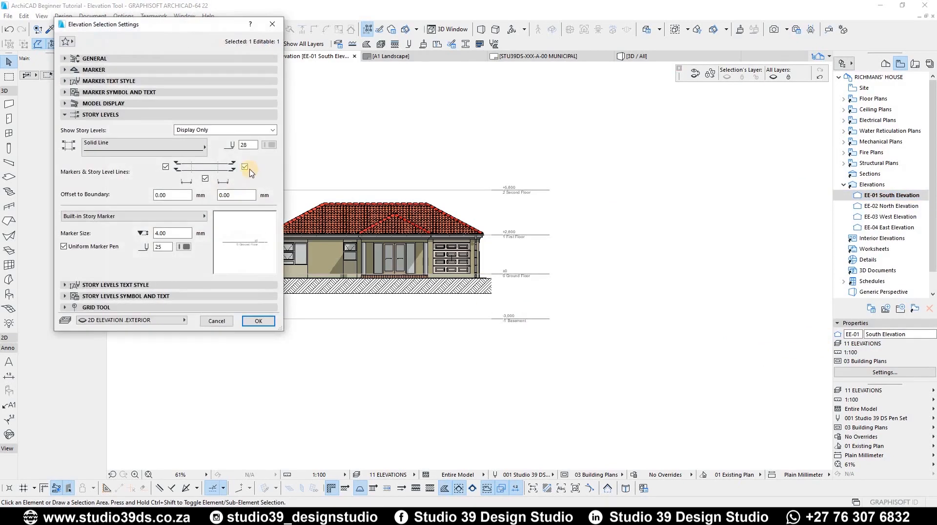
{"action": "left_click", "coordinate": [259, 321]}
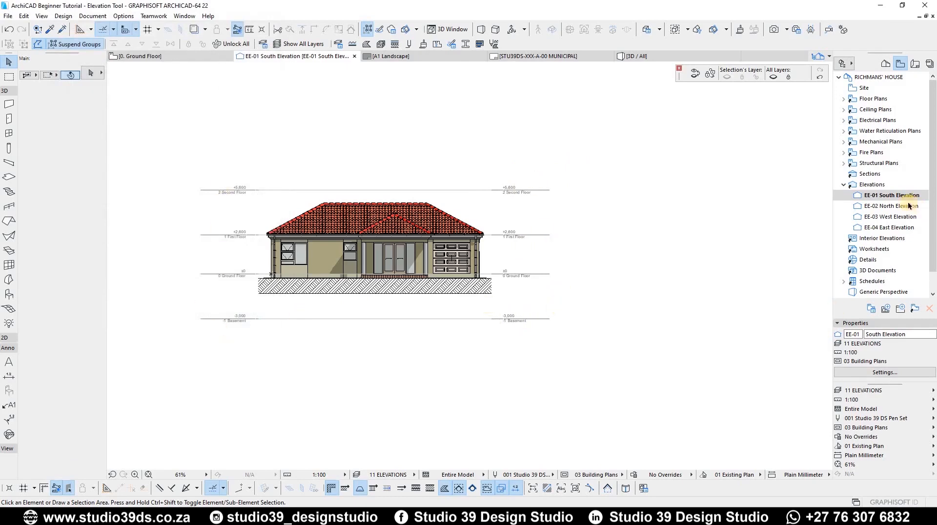
Switch the story markers back on at both ends, turn off the story level lines between them, and apply.
{"action": "left_click", "coordinate": [891, 196]}
{"action": "right_click", "coordinate": [891, 195]}
{"action": "left_click", "coordinate": [795, 348]}
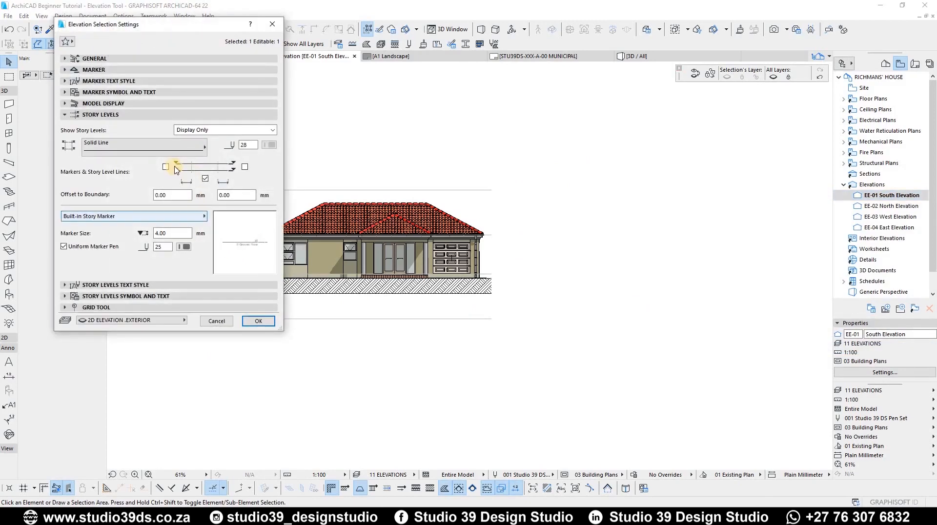
{"action": "left_click", "coordinate": [166, 168]}
{"action": "left_click", "coordinate": [245, 167]}
{"action": "left_click", "coordinate": [265, 320]}
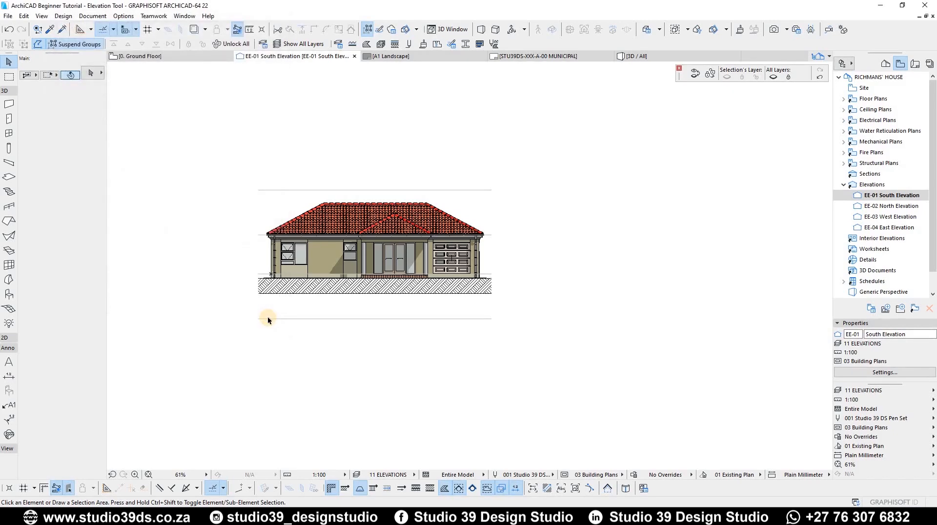
Reopen the South Elevation's settings and review the available story marker types and the story levels text style.
{"action": "right_click", "coordinate": [866, 229]}
{"action": "left_click", "coordinate": [786, 347]}
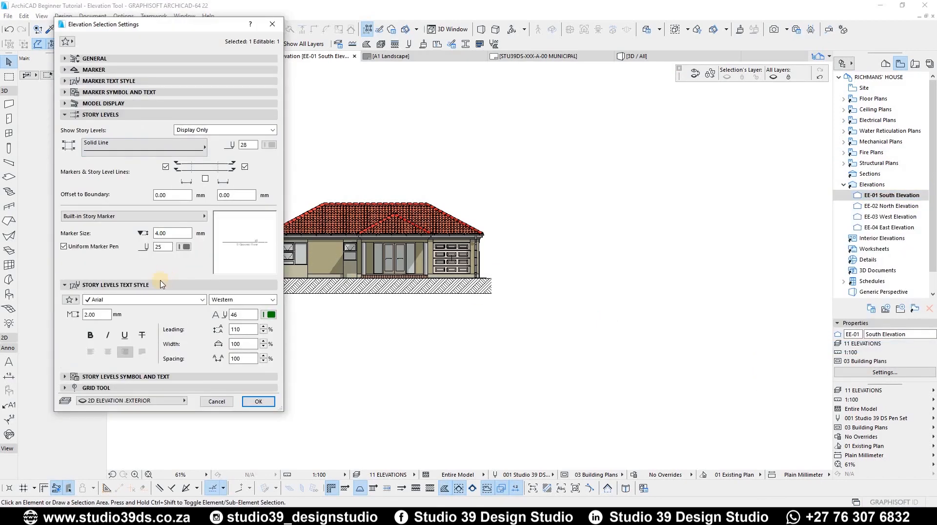
{"action": "left_click", "coordinate": [160, 284]}
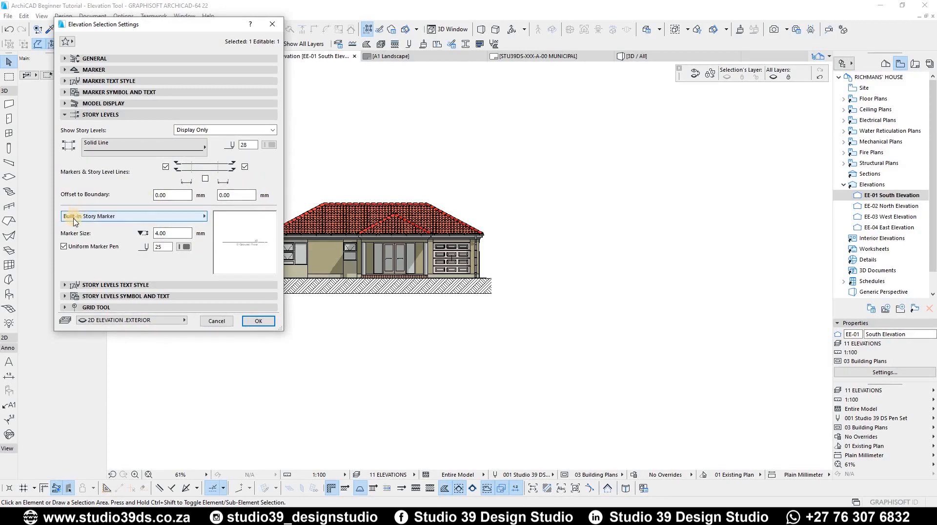
{"action": "left_click", "coordinate": [157, 217]}
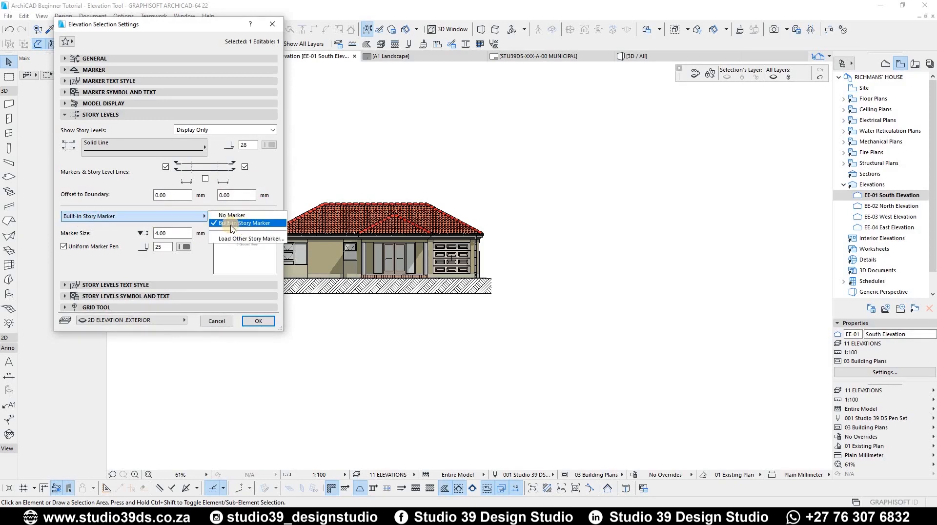
{"action": "left_click", "coordinate": [128, 288]}
{"action": "left_click", "coordinate": [128, 286]}
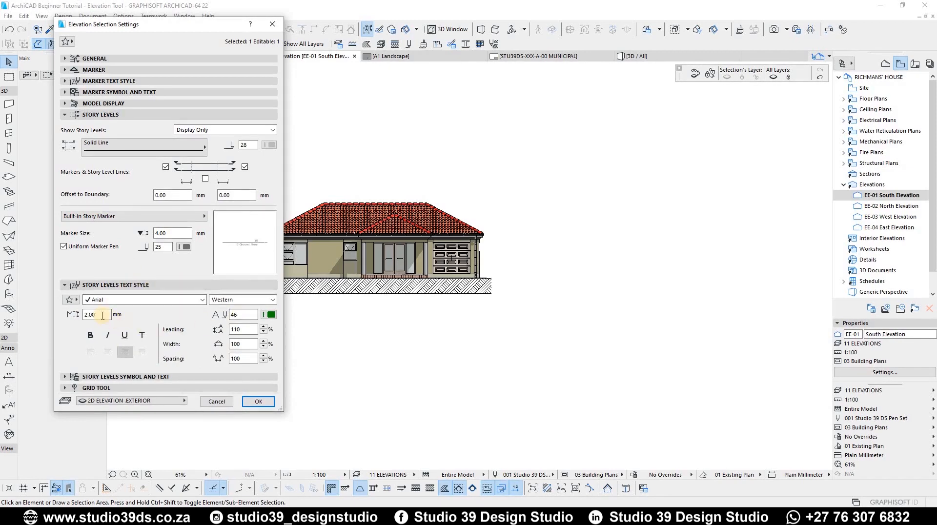
Go through the story levels symbol and text pages, enable Marker Head in the 2D Representation settings, and apply.
{"action": "left_click", "coordinate": [127, 378]}
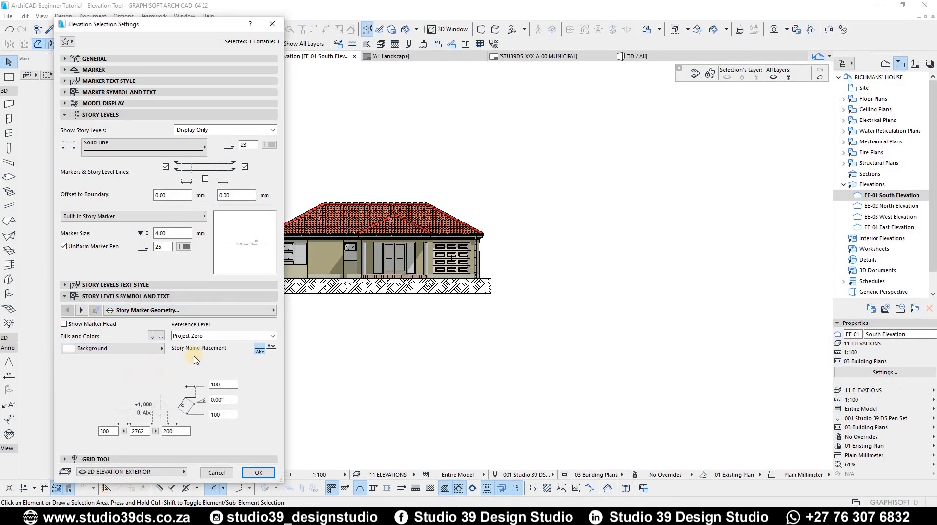
{"action": "left_click", "coordinate": [87, 311]}
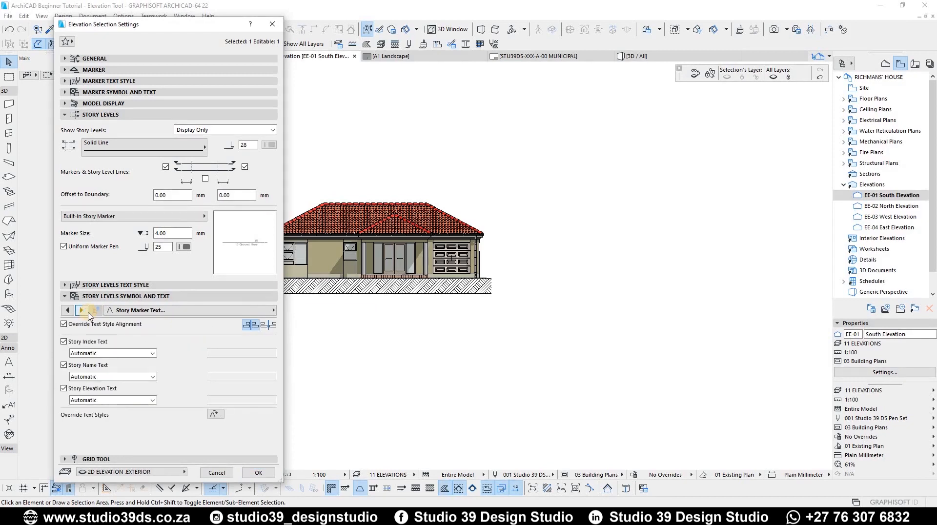
{"action": "left_click", "coordinate": [88, 311]}
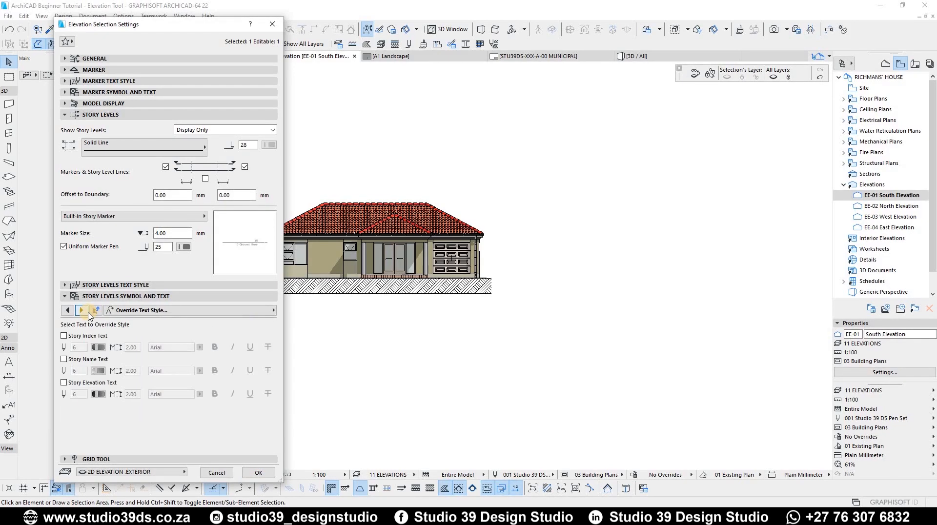
{"action": "left_click", "coordinate": [87, 311]}
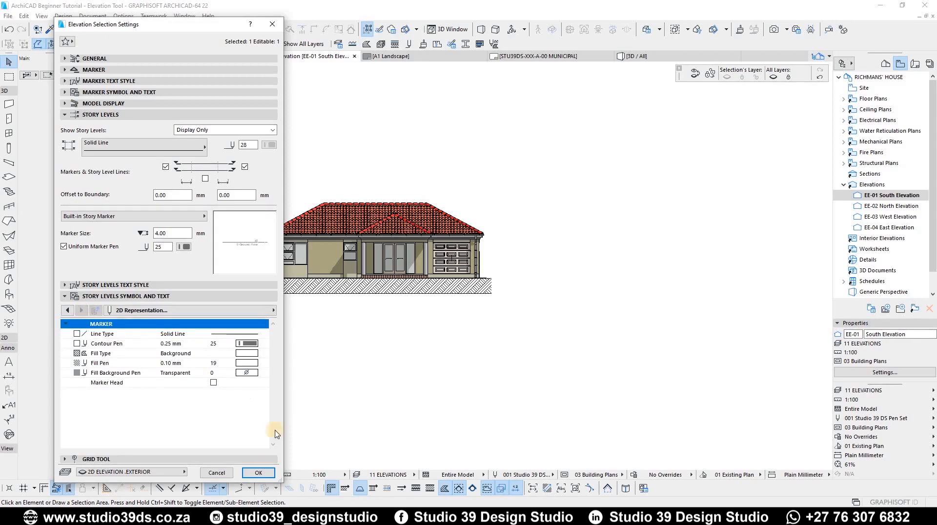
{"action": "left_click", "coordinate": [213, 383]}
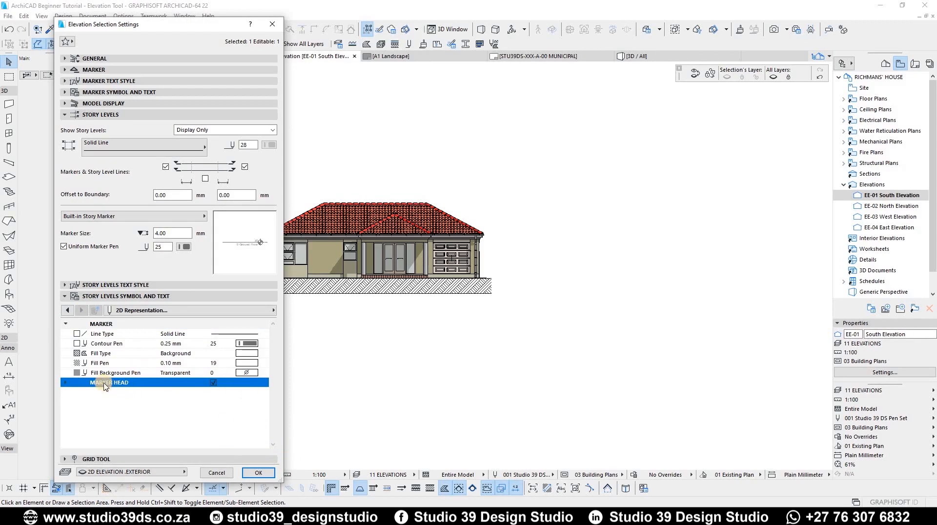
{"action": "left_click", "coordinate": [258, 473]}
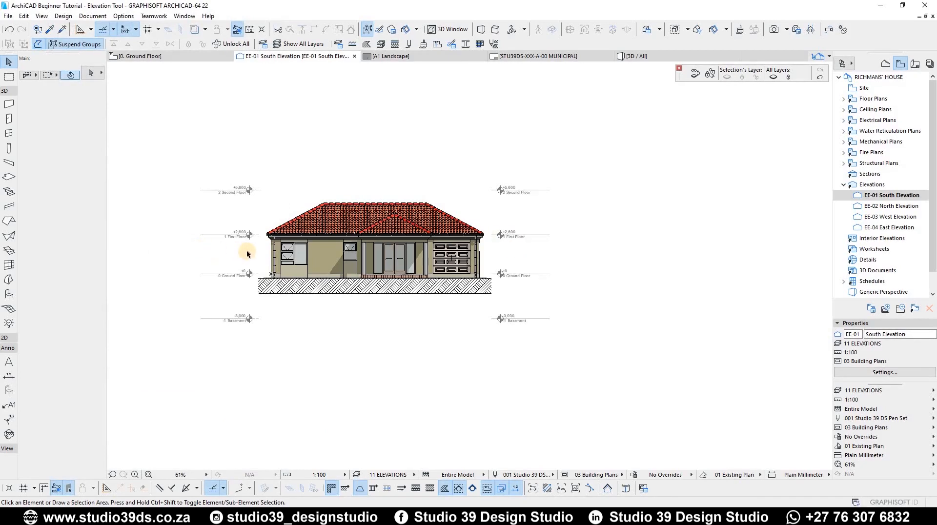
Disable the story Marker Head again in the South Elevation's settings and apply.
{"action": "scroll", "coordinate": [244, 250], "scroll_direction": "up", "scroll_amount": 5}
{"action": "right_click", "coordinate": [889, 196]}
{"action": "scroll", "coordinate": [353, 351], "scroll_direction": "down", "scroll_amount": 4}
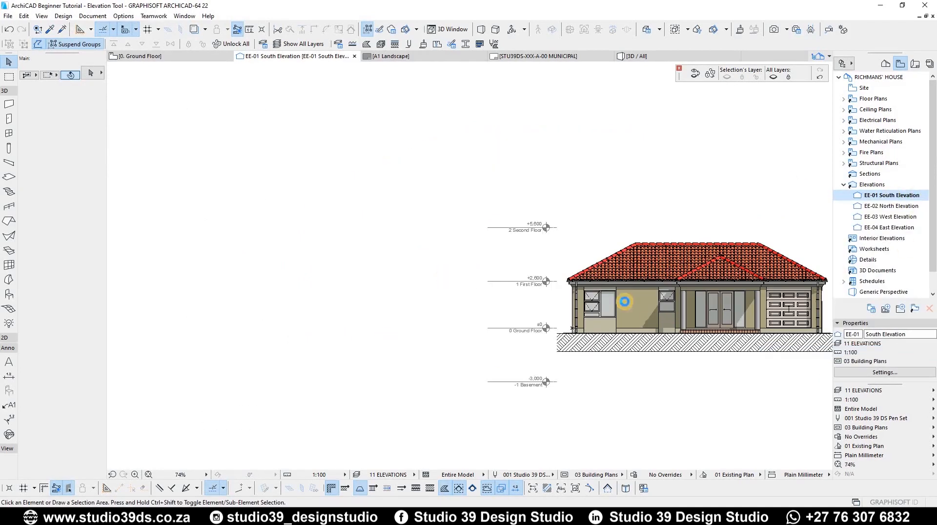
{"action": "key", "text": "ctrl+t"}
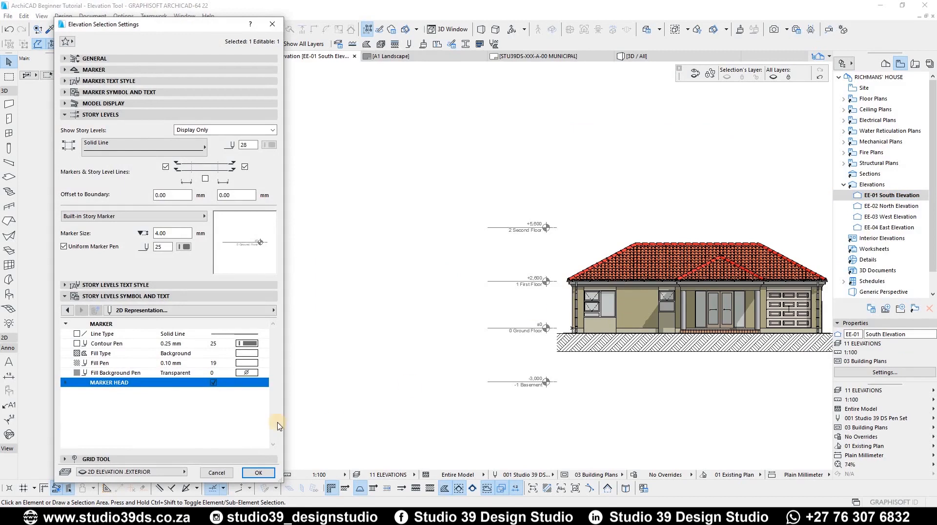
{"action": "left_click", "coordinate": [258, 472]}
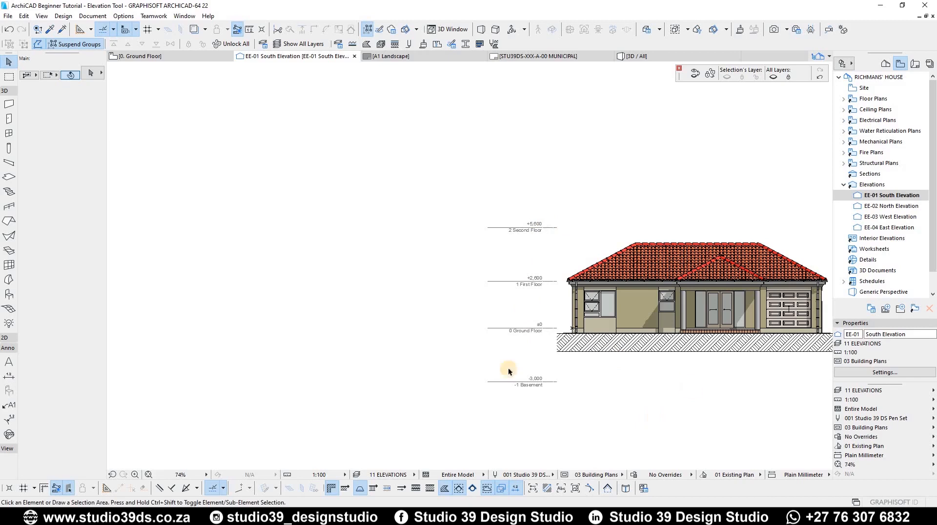
Draw a rectangular 25 % fill over the lower part of the ground hatch, spanning the full width of the elevation.
{"action": "scroll", "coordinate": [435, 295], "scroll_direction": "down", "scroll_amount": 4}
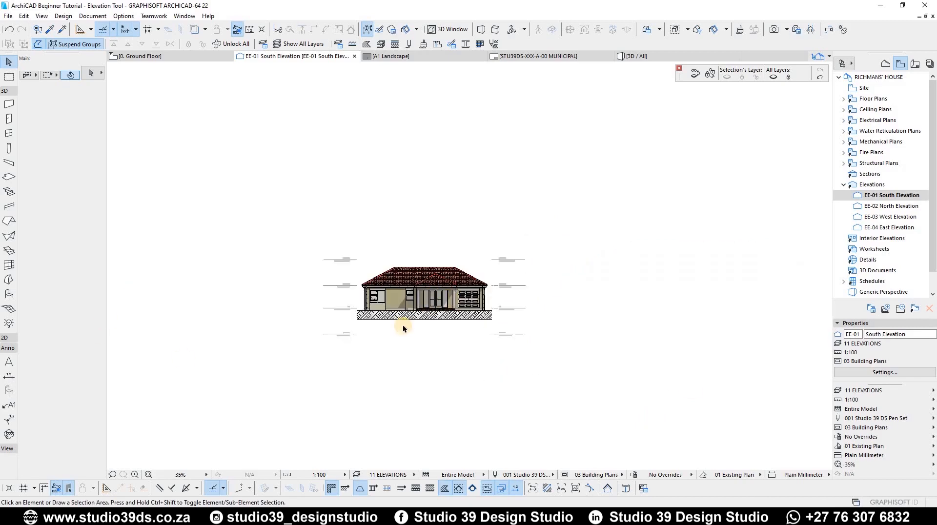
{"action": "scroll", "coordinate": [402, 326], "scroll_direction": "up", "scroll_amount": 7}
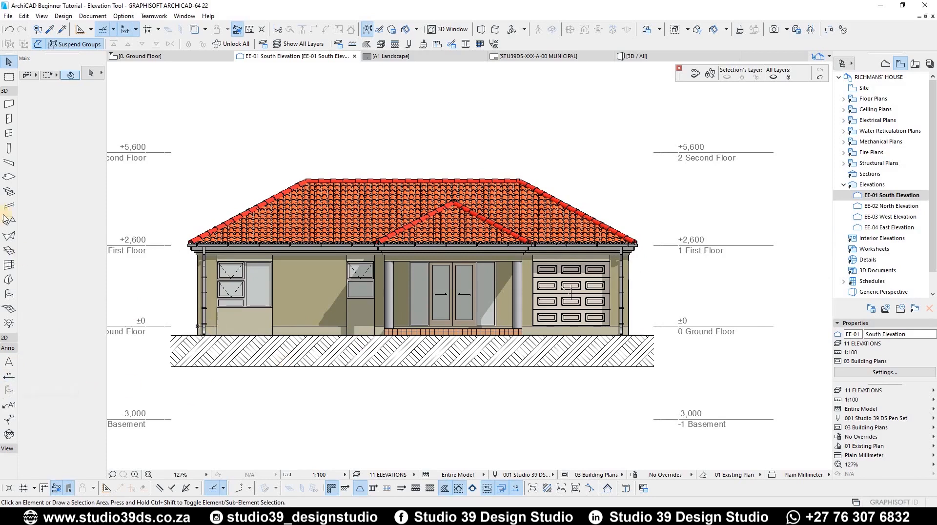
{"action": "left_click", "coordinate": [9, 338]}
{"action": "left_click", "coordinate": [9, 409]}
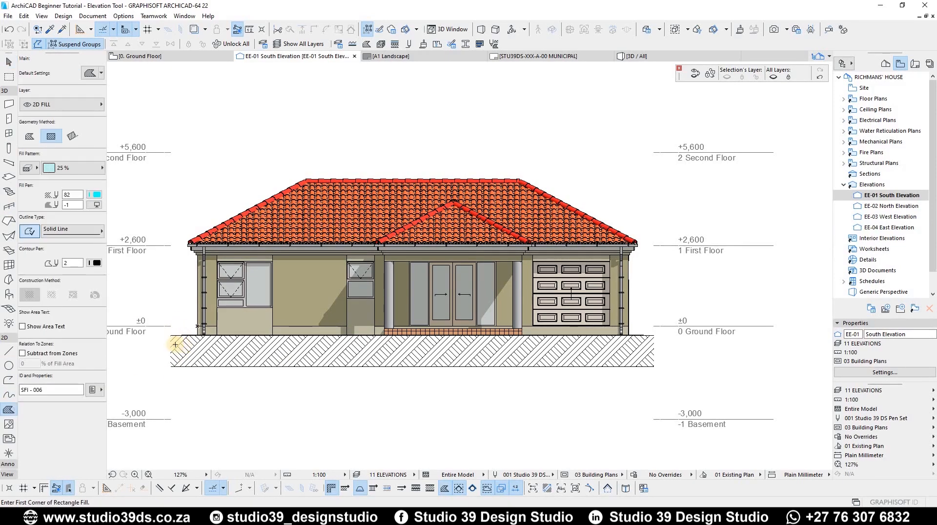
{"action": "scroll", "coordinate": [175, 345], "scroll_direction": "up", "scroll_amount": 4}
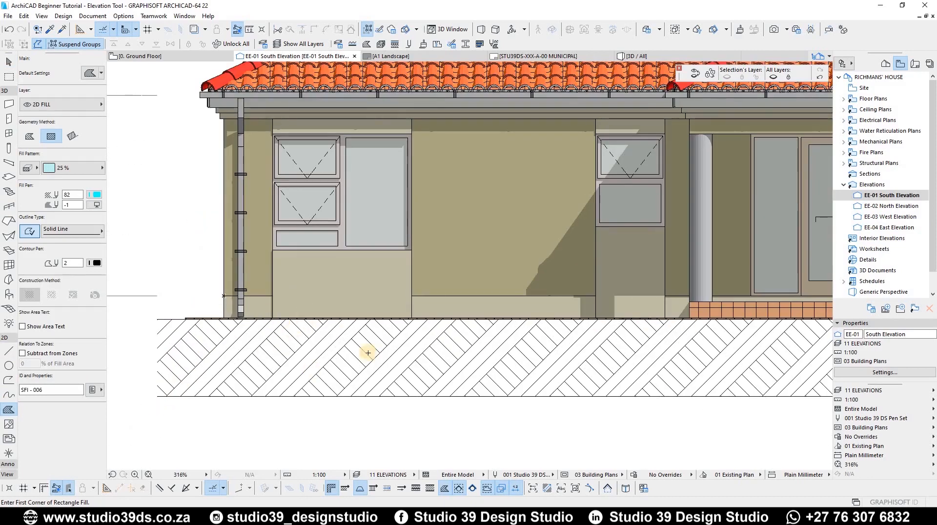
{"action": "left_click", "coordinate": [146, 407]}
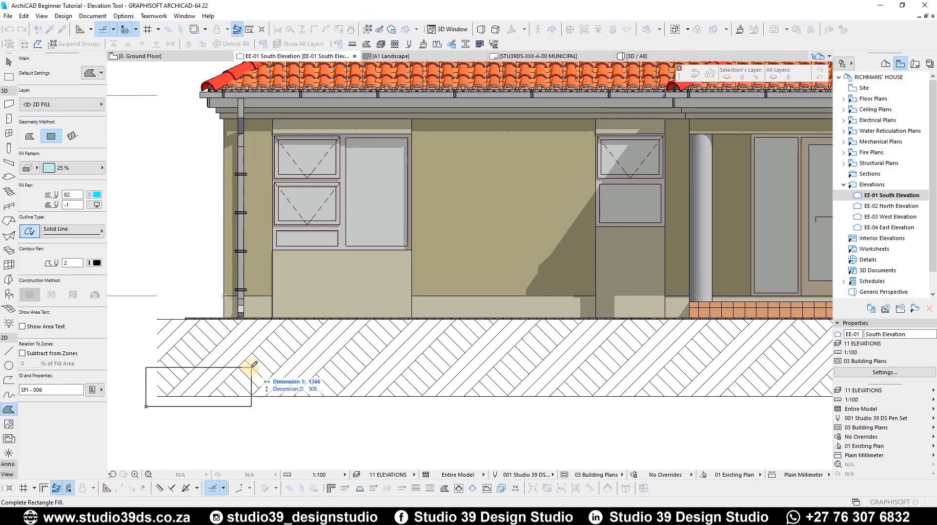
{"action": "scroll", "coordinate": [252, 366], "scroll_direction": "down", "scroll_amount": 3}
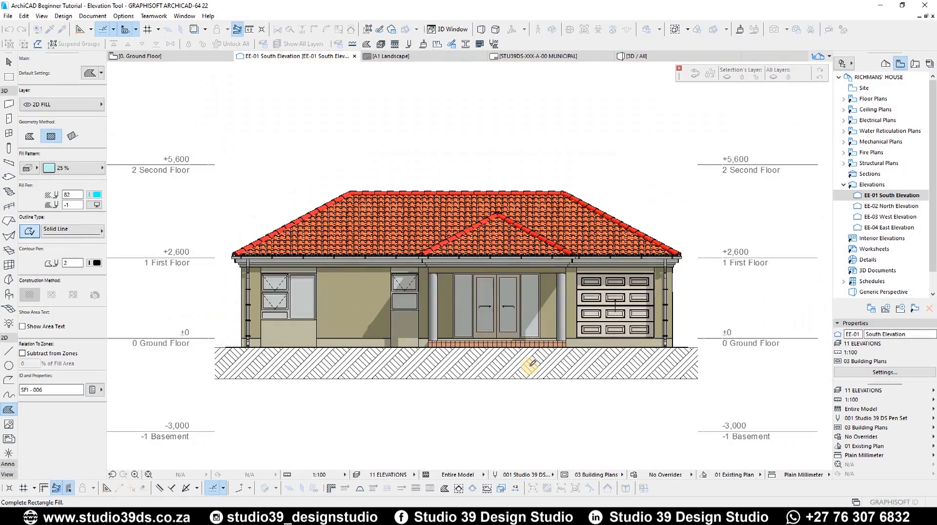
{"action": "left_click", "coordinate": [698, 364]}
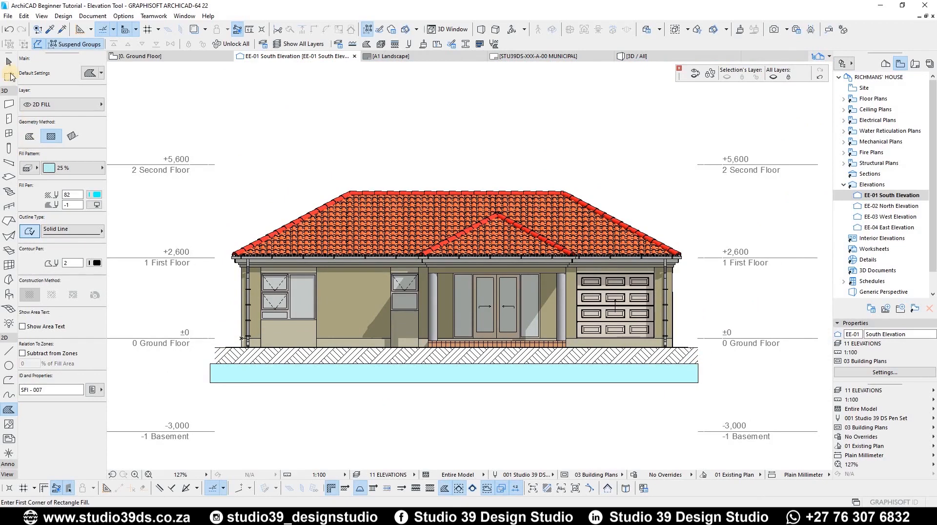
Set the Fill tool's default fill background pen to transparent (0).
{"action": "left_click", "coordinate": [68, 168]}
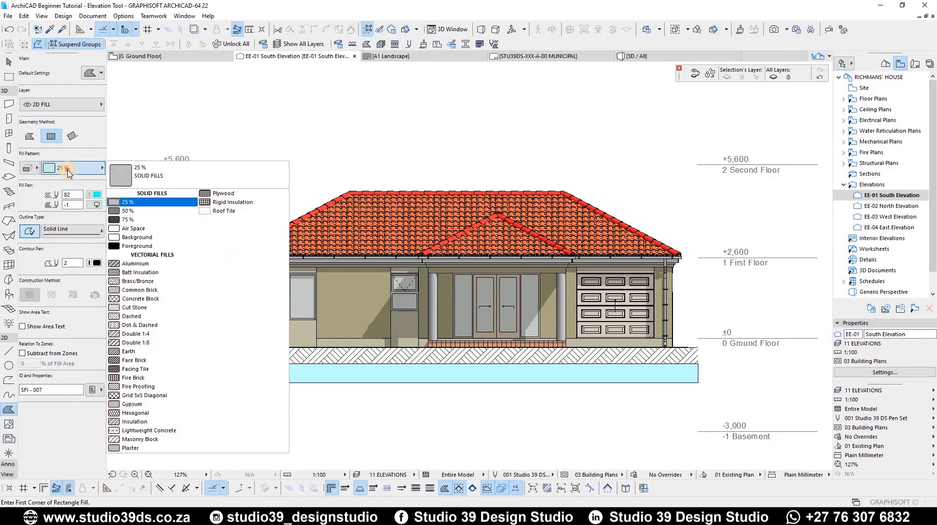
{"action": "left_click", "coordinate": [92, 215]}
{"action": "left_click", "coordinate": [97, 205]}
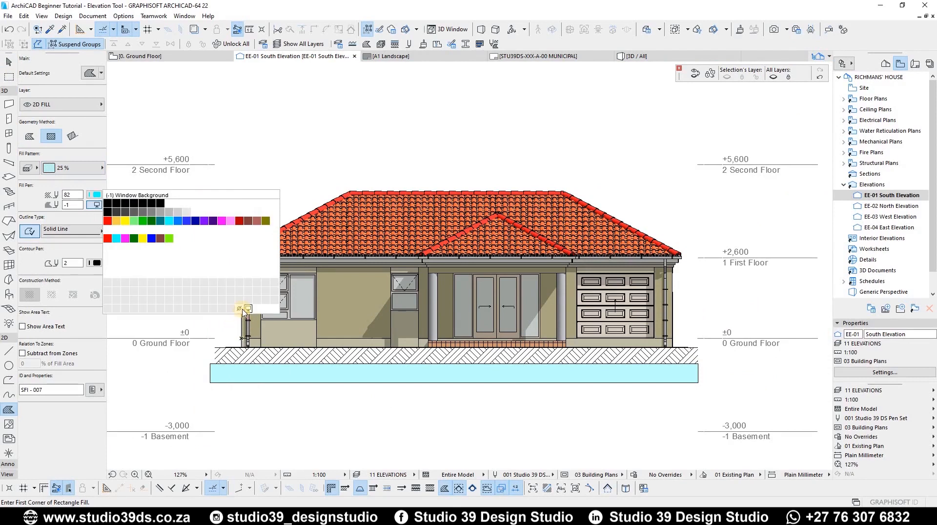
{"action": "left_click", "coordinate": [239, 308]}
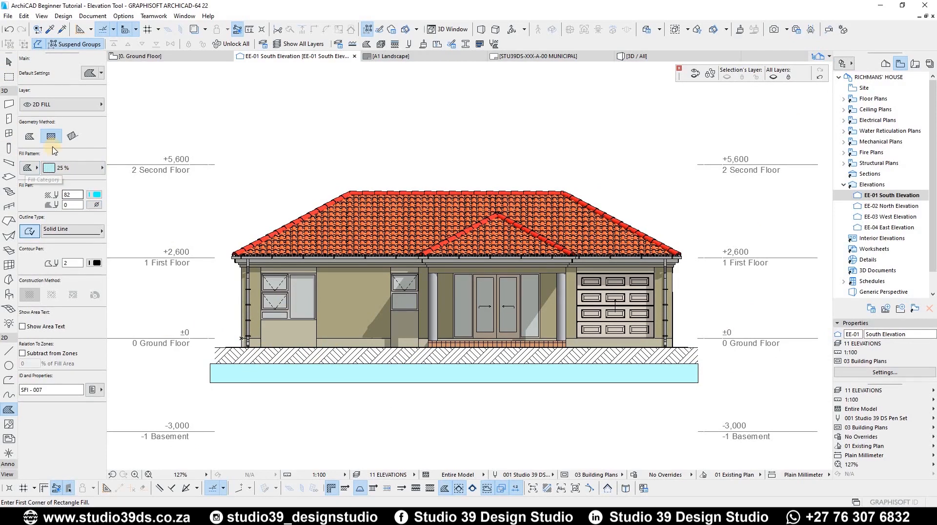
Select the rectangular fill, stretch it up to cover the whole ground hatch, and change its fill to white.
{"action": "left_click", "coordinate": [8, 61]}
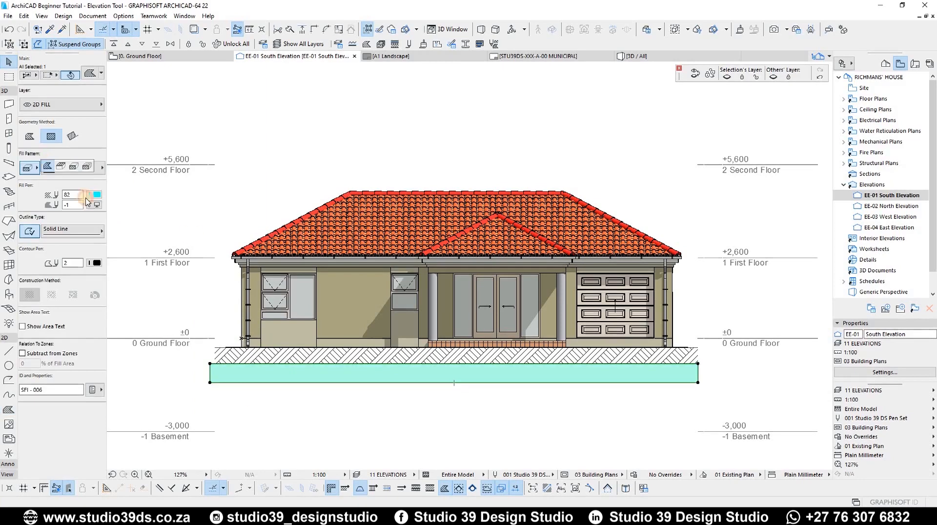
{"action": "scroll", "coordinate": [210, 366], "scroll_direction": "up", "scroll_amount": 5}
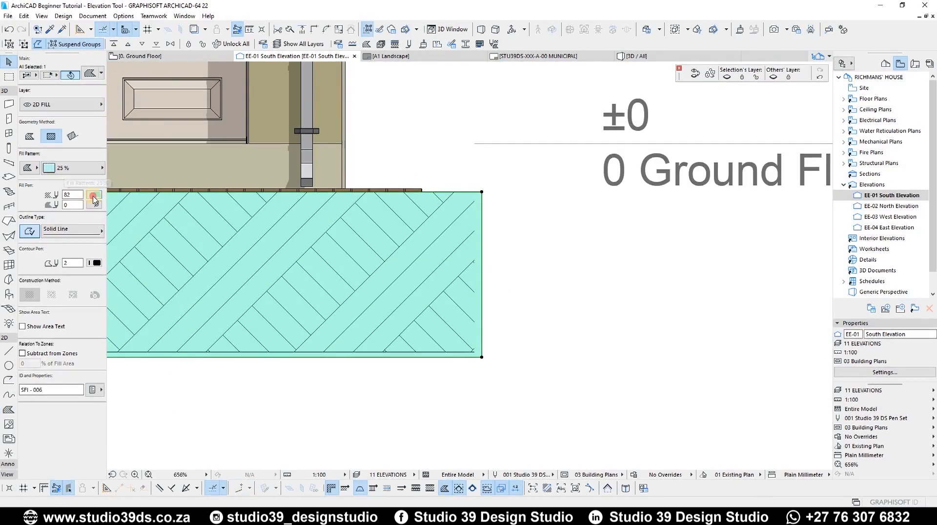
{"action": "left_click", "coordinate": [73, 167]}
{"action": "left_click", "coordinate": [90, 197]}
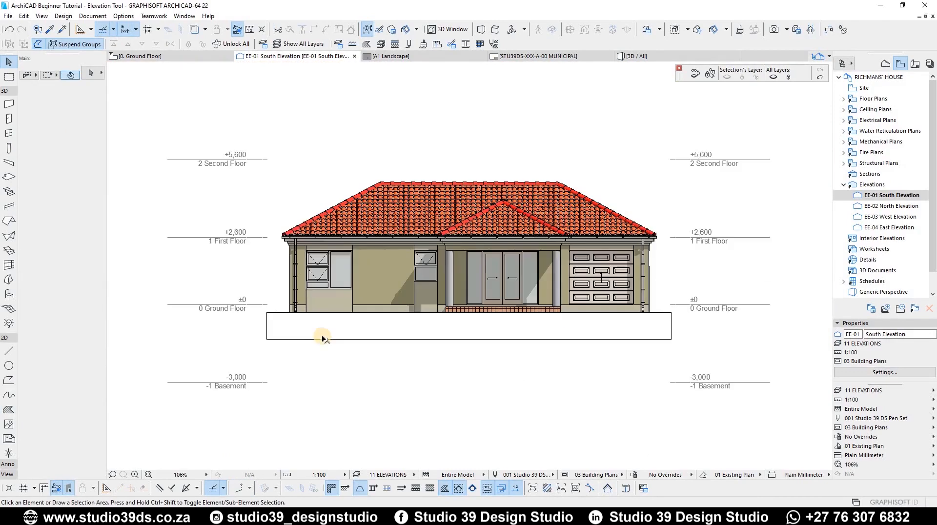
Turn off the outline of the white rectangular fill below the building.
{"action": "scroll", "coordinate": [243, 336], "scroll_direction": "up", "scroll_amount": 4}
{"action": "left_click", "coordinate": [186, 318]}
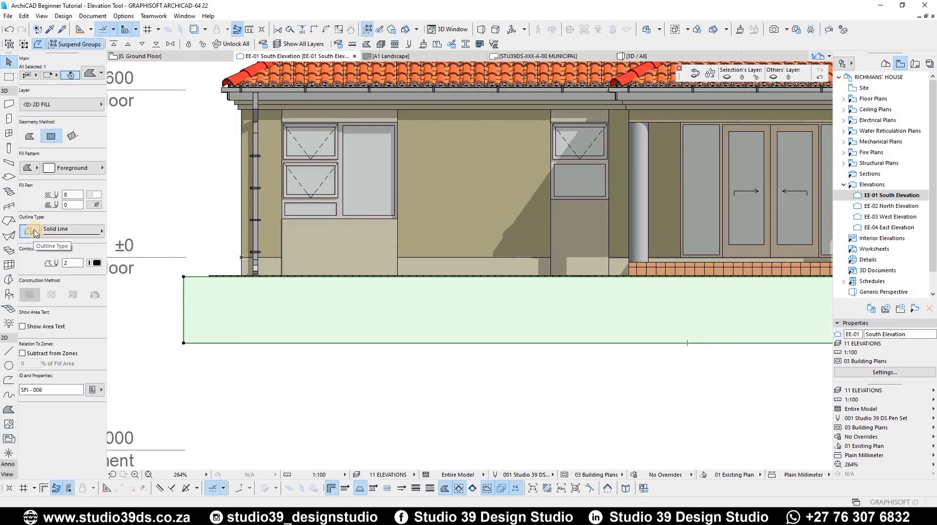
{"action": "left_click", "coordinate": [315, 400]}
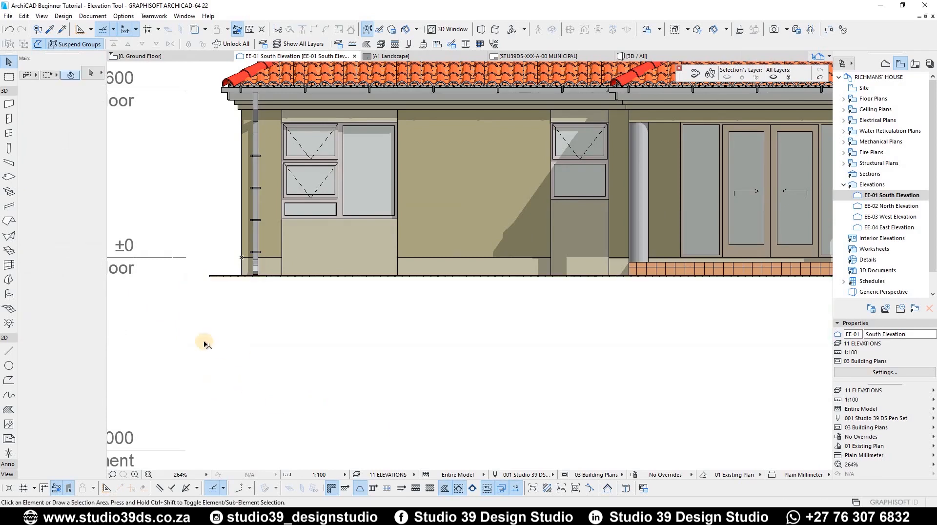
{"action": "left_click", "coordinate": [205, 343]}
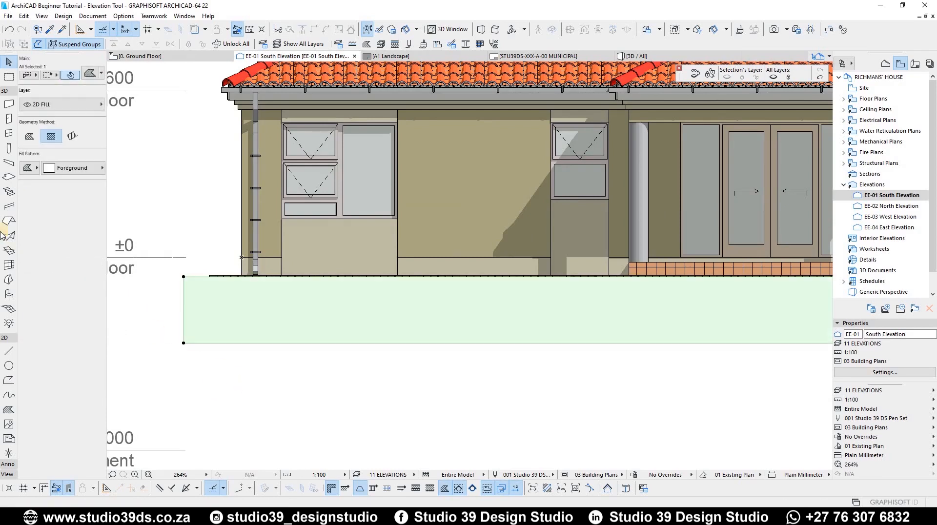
Draw a solid horizontal ground line with pen 7 (0.70 mm) along the building's base, spanning the full width between the story level lines.
{"action": "left_click", "coordinate": [9, 350]}
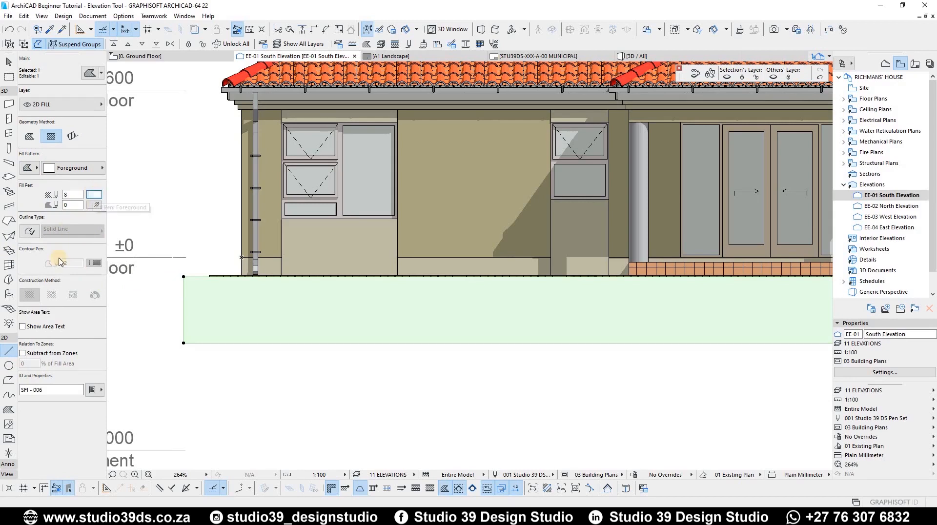
{"action": "key", "text": "Escape"}
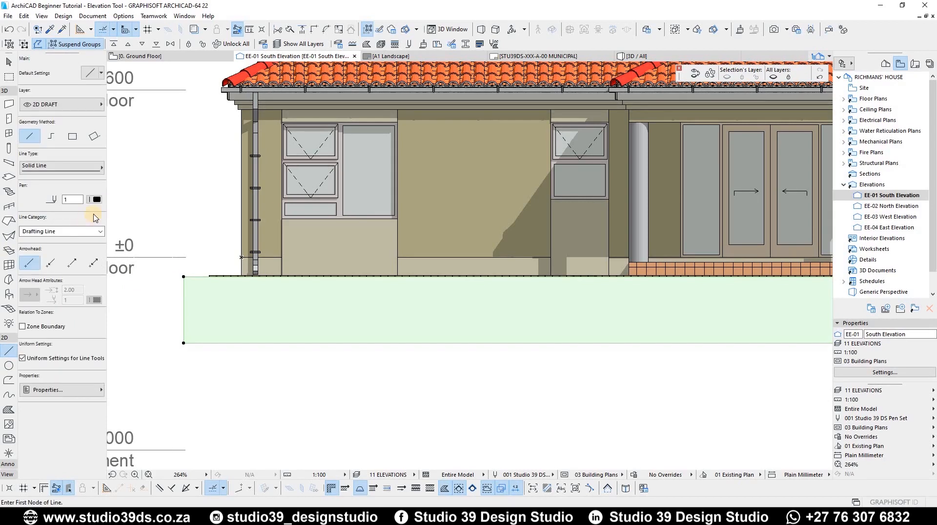
{"action": "left_click", "coordinate": [94, 199]}
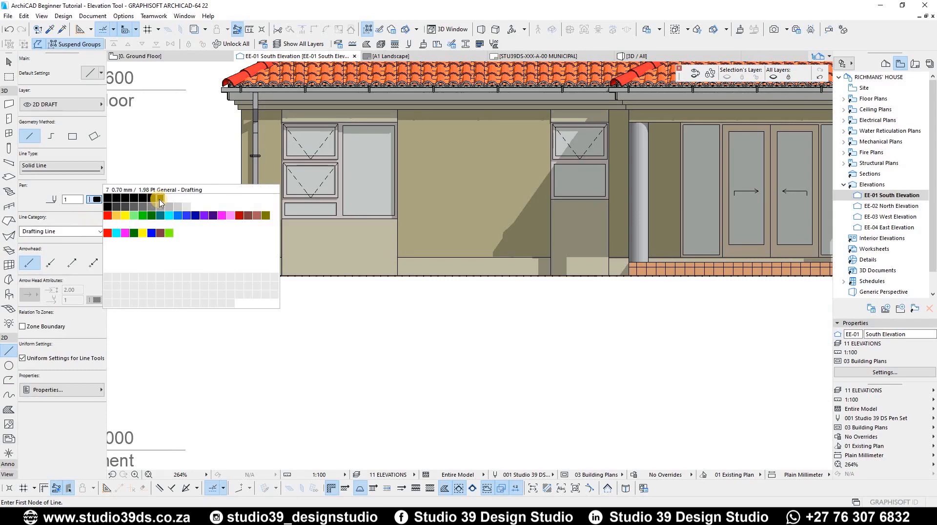
{"action": "left_click", "coordinate": [160, 198]}
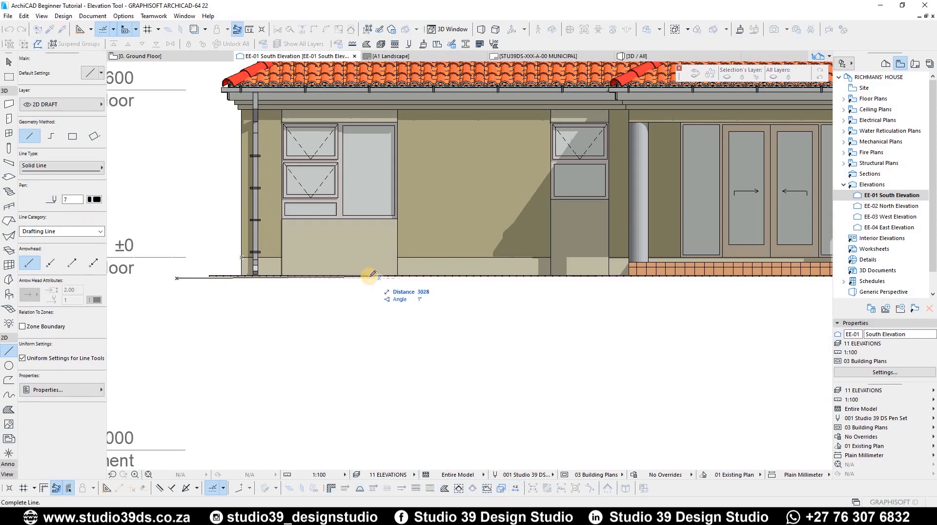
{"action": "scroll", "coordinate": [367, 278], "scroll_direction": "down", "scroll_amount": 5}
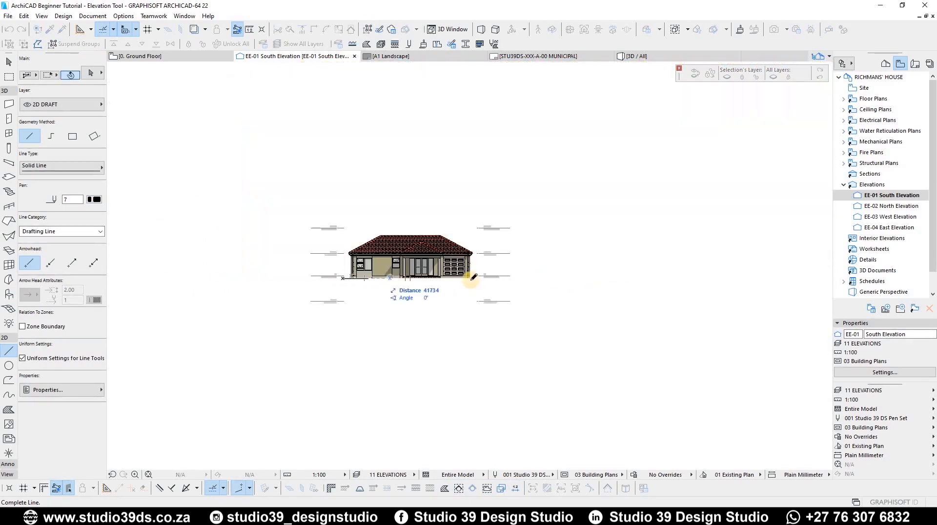
{"action": "scroll", "coordinate": [481, 272], "scroll_direction": "up", "scroll_amount": 6}
{"action": "left_click", "coordinate": [565, 247]}
{"action": "key", "text": "Escape"}
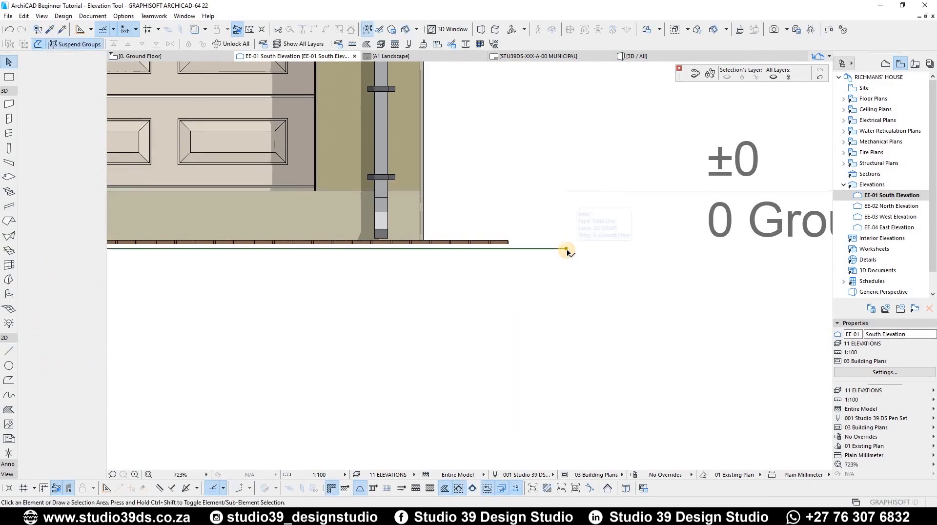
Move the ground line straight up about 27 mm to meet the paving edge, and display true line weights.
{"action": "left_click", "coordinate": [565, 248]}
{"action": "left_click_drag", "start_coordinate": [565, 248], "coordinate": [518, 239]}
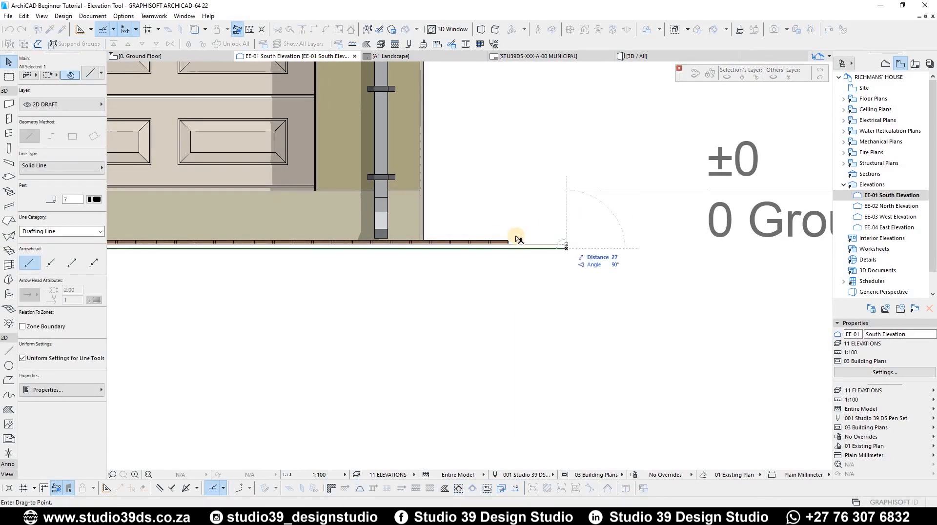
{"action": "left_click", "coordinate": [566, 244]}
{"action": "key", "text": "Escape"}
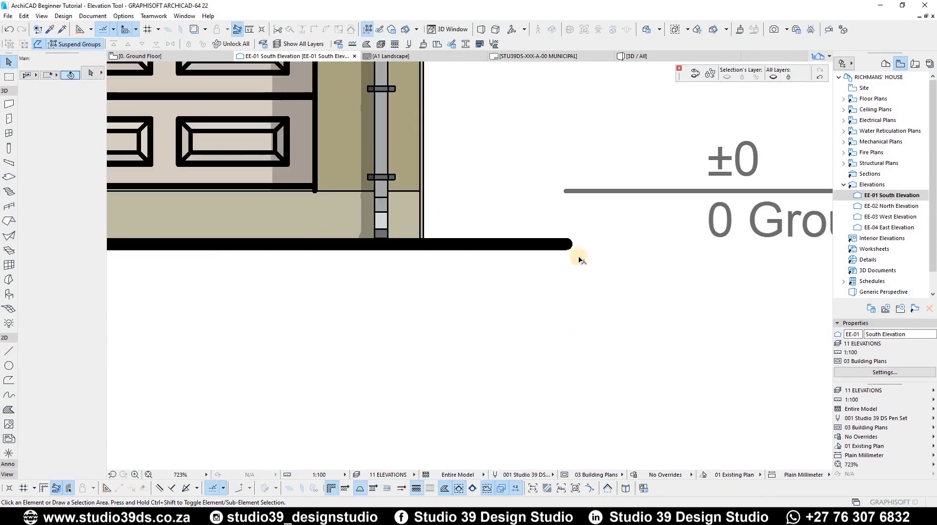
{"action": "scroll", "coordinate": [575, 255], "scroll_direction": "down", "scroll_amount": 10}
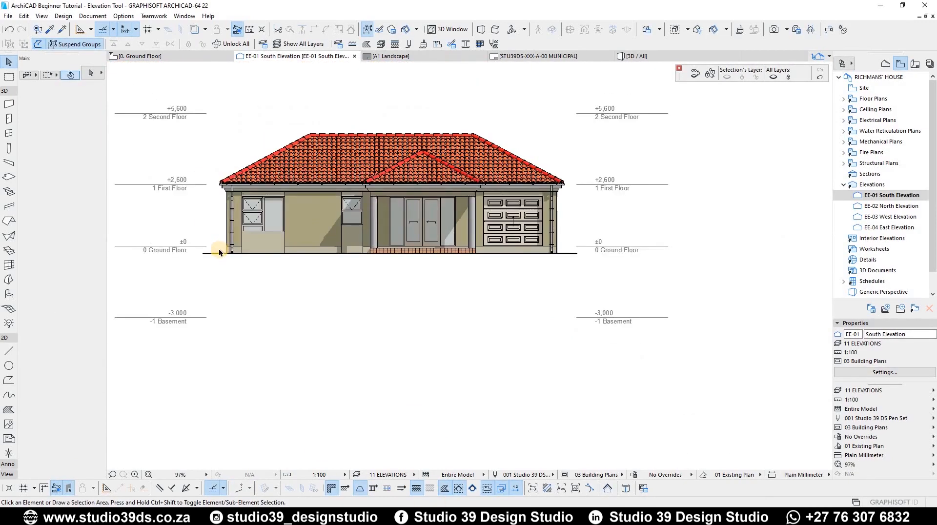
{"action": "scroll", "coordinate": [218, 248], "scroll_direction": "up", "scroll_amount": 5}
{"action": "scroll", "coordinate": [193, 248], "scroll_direction": "down", "scroll_amount": 5}
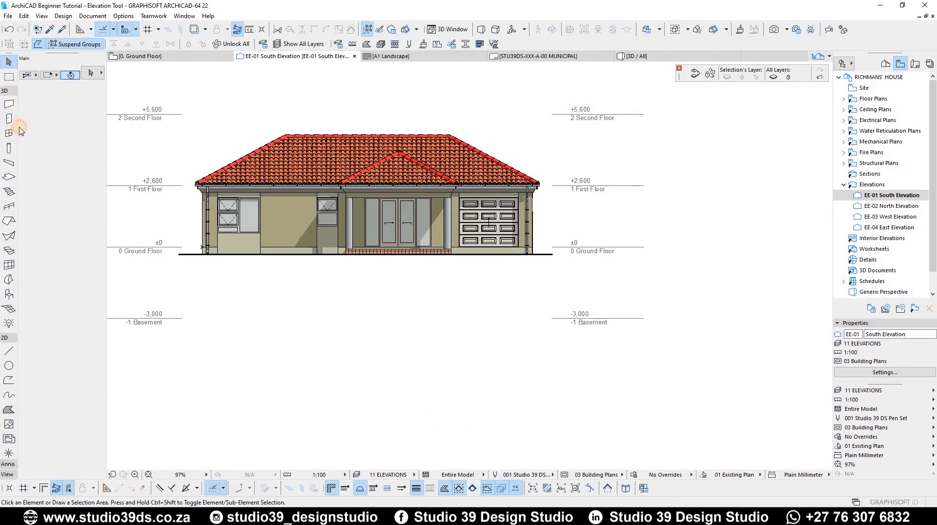
Add the bold 3.00 mm Arial text "NGL" above the left end of the ground line.
{"action": "left_click", "coordinate": [5, 90]}
{"action": "left_click", "coordinate": [8, 260]}
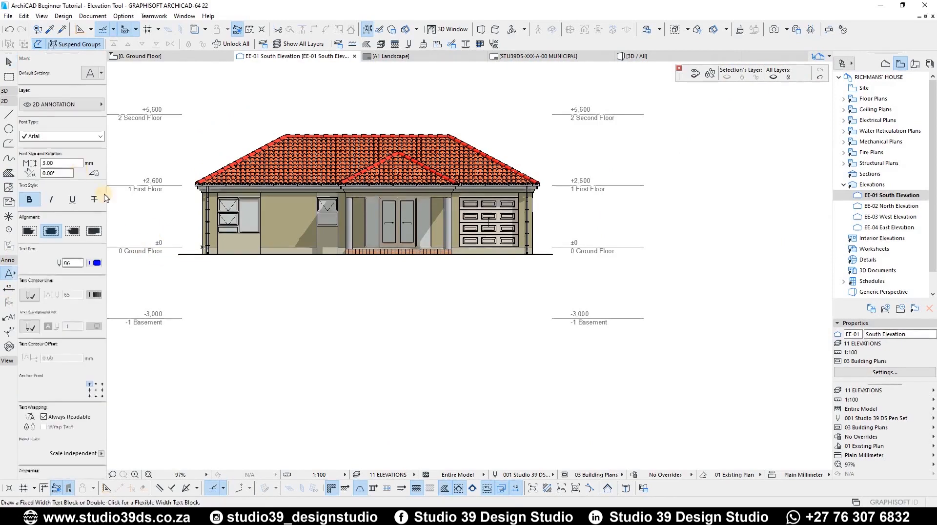
{"action": "scroll", "coordinate": [195, 235], "scroll_direction": "up", "scroll_amount": 4}
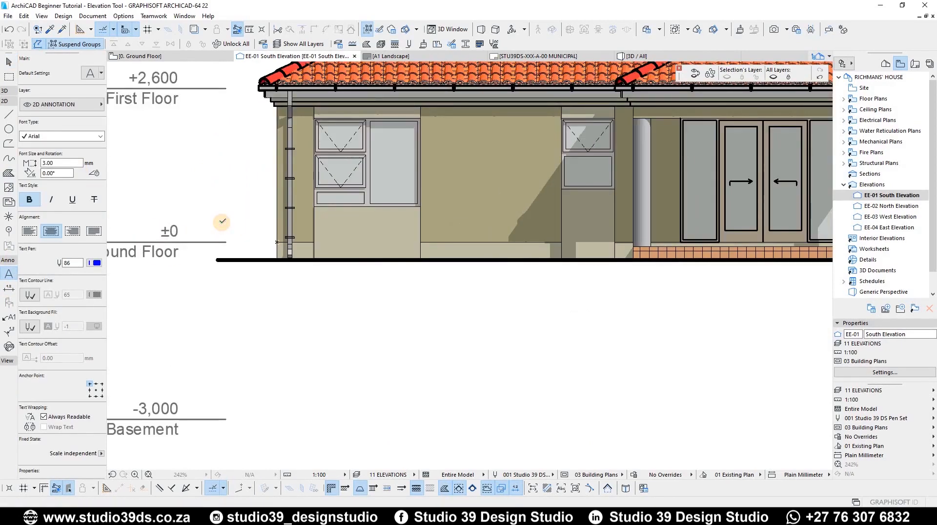
{"action": "left_click", "coordinate": [222, 222]}
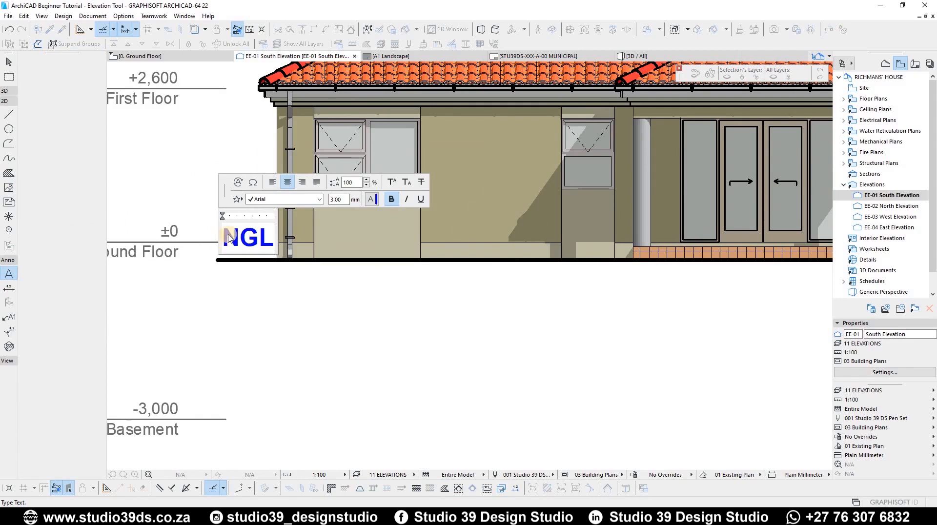
Change the NGL text's colour to black (pen 1) and move the text down closer to the ground line.
{"action": "left_click_drag", "start_coordinate": [230, 237], "coordinate": [365, 216]}
{"action": "left_click", "coordinate": [374, 199]}
{"action": "left_click", "coordinate": [386, 195]}
{"action": "key", "text": "Escape"}
{"action": "key", "text": "Escape"}
{"action": "left_click", "coordinate": [252, 236]}
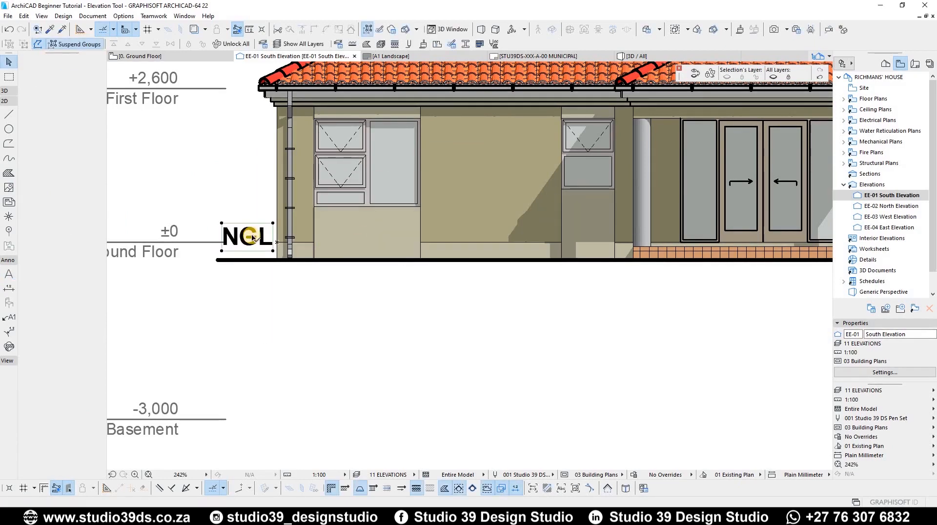
{"action": "left_click_drag", "start_coordinate": [252, 236], "coordinate": [252, 240]}
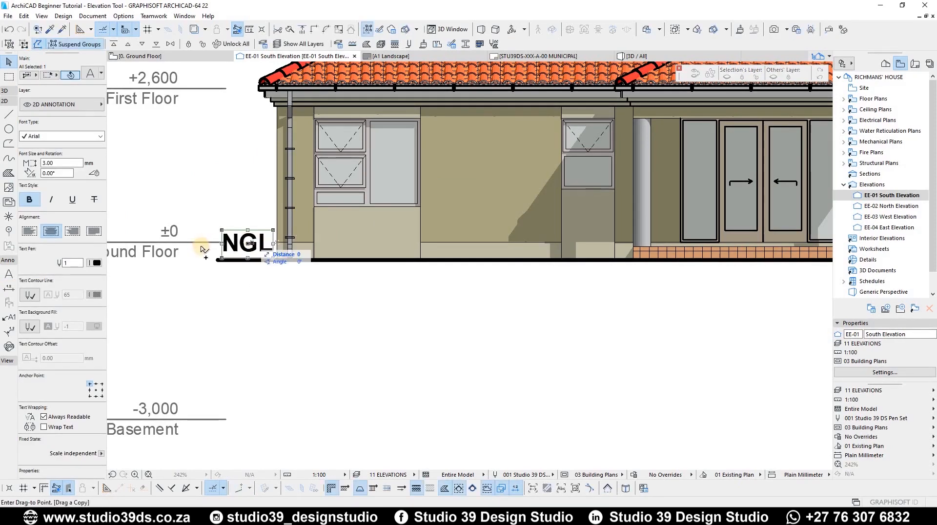
Copy the NGL text to the right end of the ground line, beside the garage.
{"action": "scroll", "coordinate": [210, 246], "scroll_direction": "down", "scroll_amount": 5}
{"action": "scroll", "coordinate": [462, 244], "scroll_direction": "up", "scroll_amount": 6}
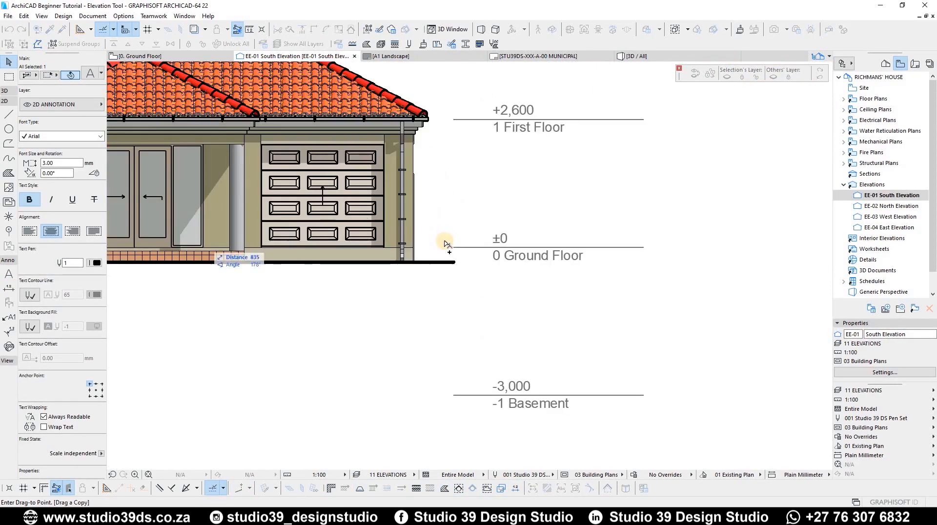
{"action": "left_click", "coordinate": [440, 242]}
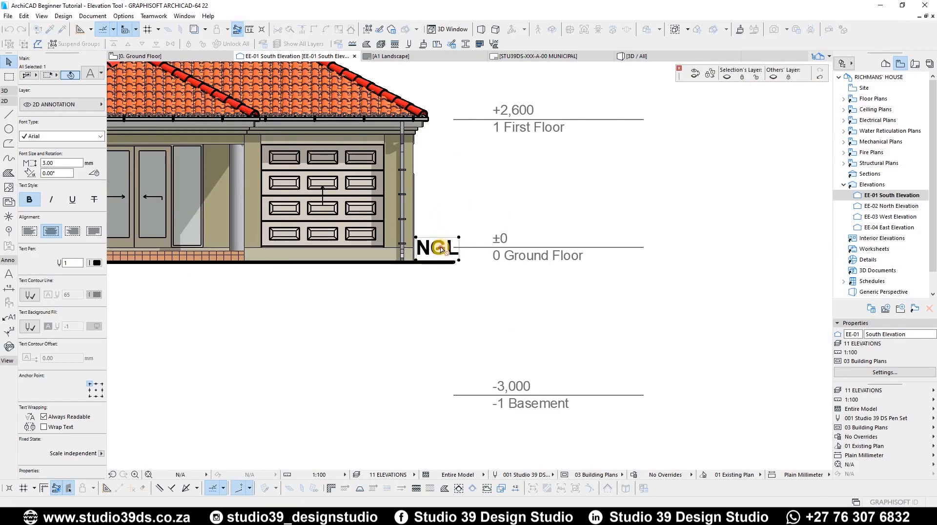
Copy the NGL text onto the wall between the two windows and set the copy to 1.80 mm without bold.
{"action": "scroll", "coordinate": [480, 242], "scroll_direction": "down", "scroll_amount": 5}
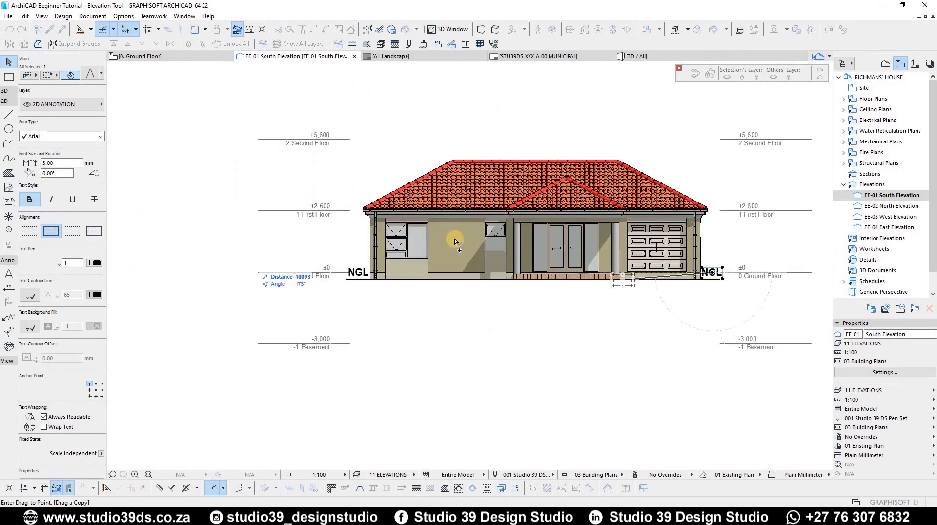
{"action": "scroll", "coordinate": [424, 247], "scroll_direction": "up", "scroll_amount": 4}
{"action": "left_click", "coordinate": [422, 245]}
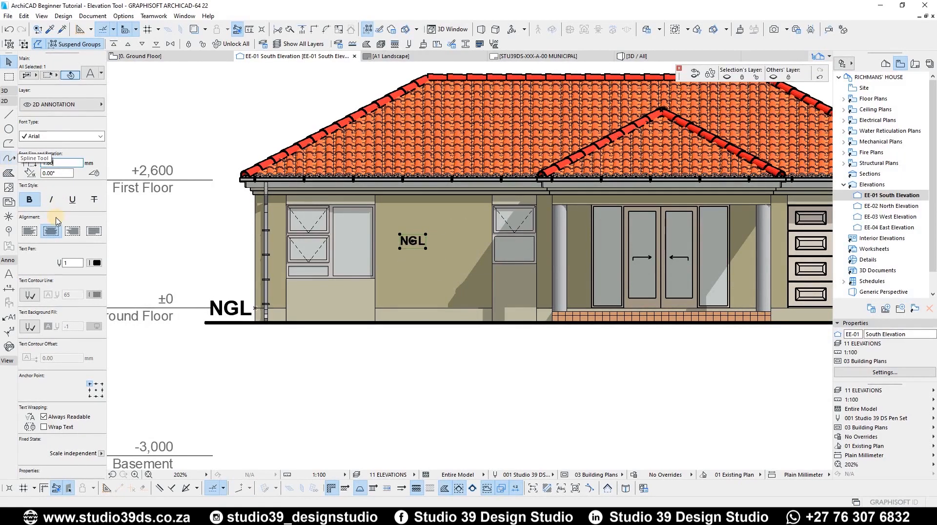
{"action": "scroll", "coordinate": [418, 249], "scroll_direction": "up", "scroll_amount": 3}
Replace the text on the wall with "plaster and paint" and centre it between the two windows.
{"action": "double_click", "coordinate": [419, 254]}
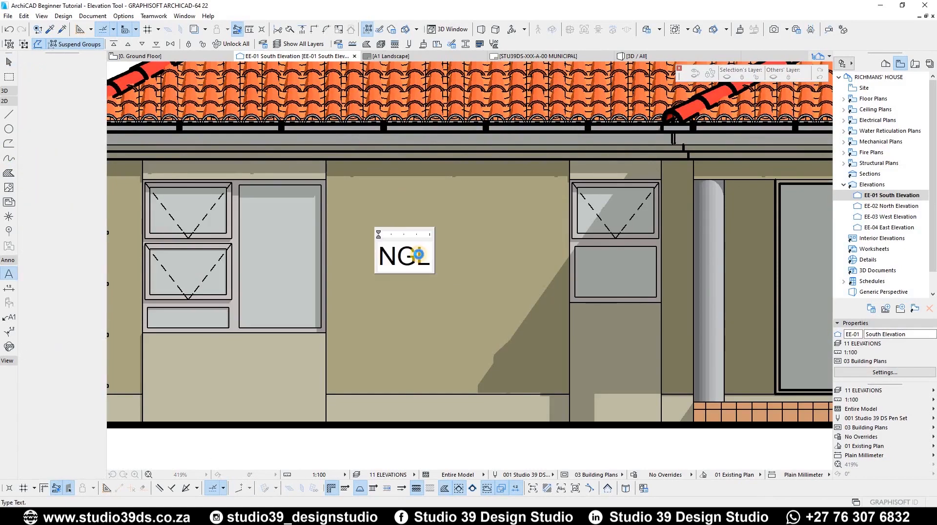
{"action": "double_click", "coordinate": [419, 254]}
{"action": "type", "text": "p"}
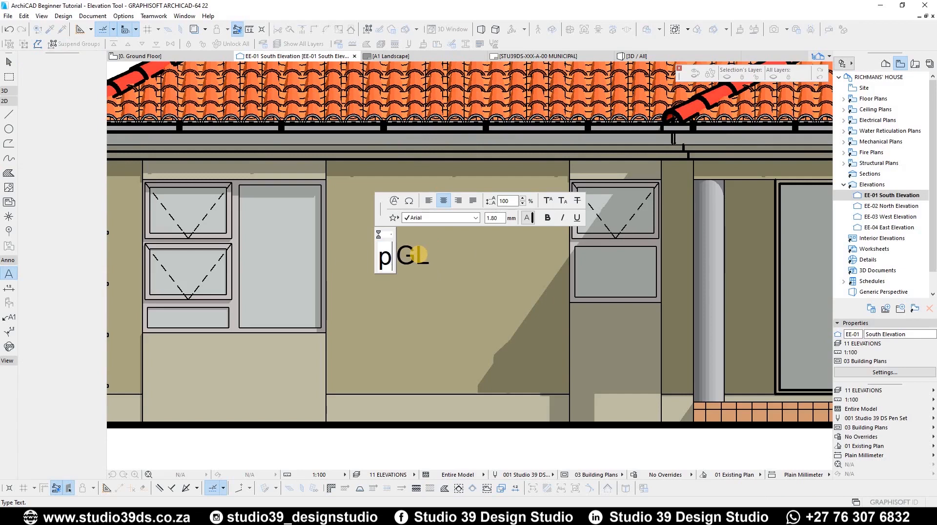
{"action": "type", "text": "laster an"}
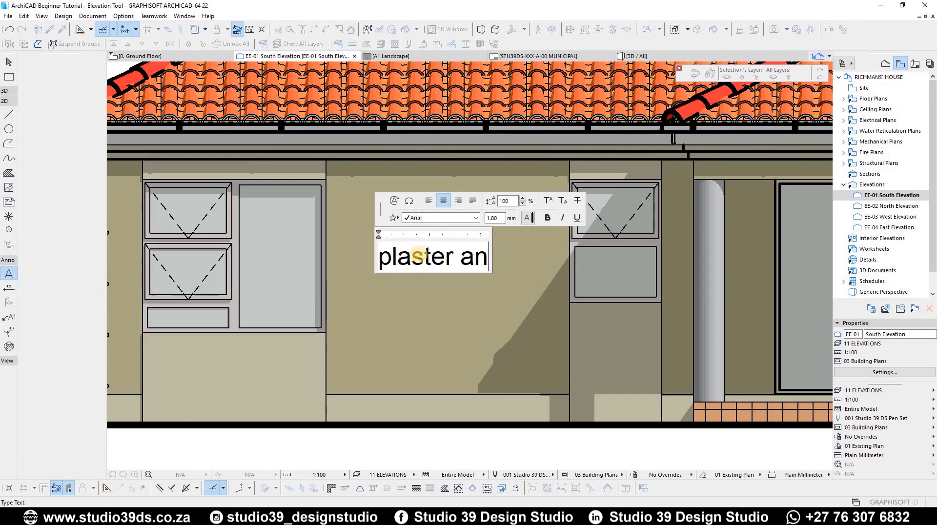
{"action": "type", "text": "d paint"}
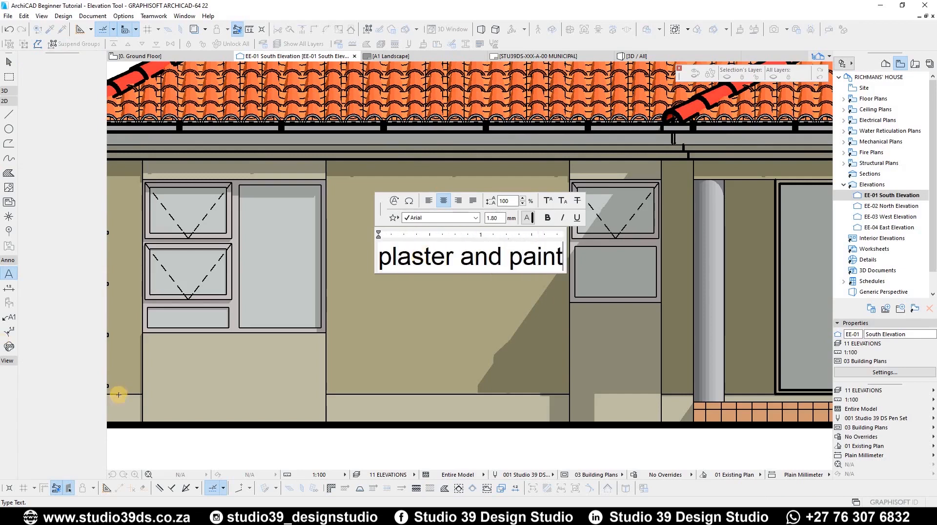
{"action": "left_click", "coordinate": [422, 355]}
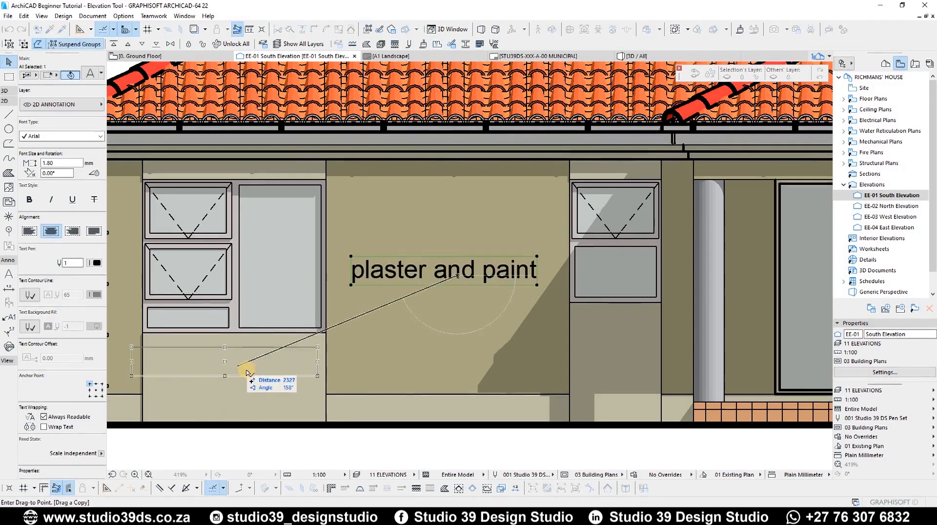
Place a copy of the wall note on the fixed pane of the left window, with its text changed to "SG".
{"action": "left_click", "coordinate": [283, 254]}
{"action": "double_click", "coordinate": [284, 255]}
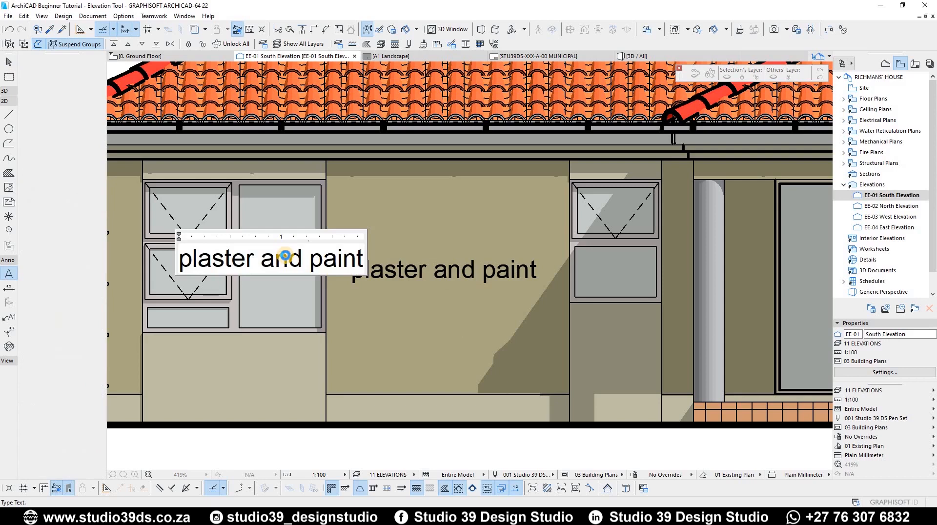
{"action": "triple_click", "coordinate": [287, 257]}
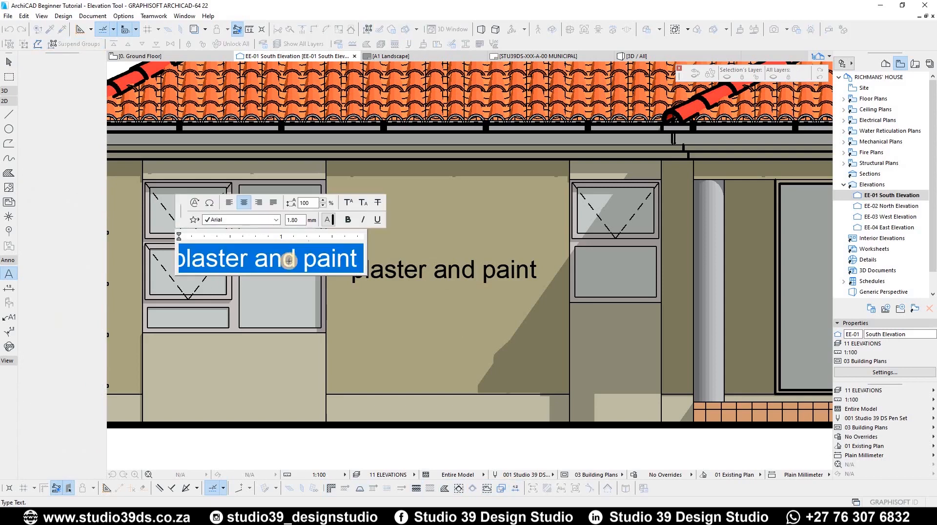
{"action": "type", "text": "SG"}
{"action": "left_click", "coordinate": [233, 272]}
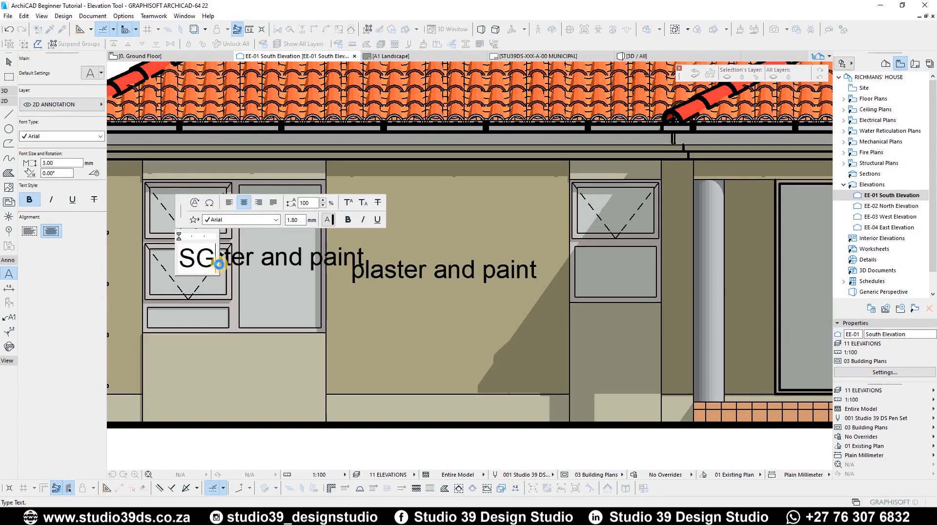
{"action": "key", "text": "ctrl+d"}
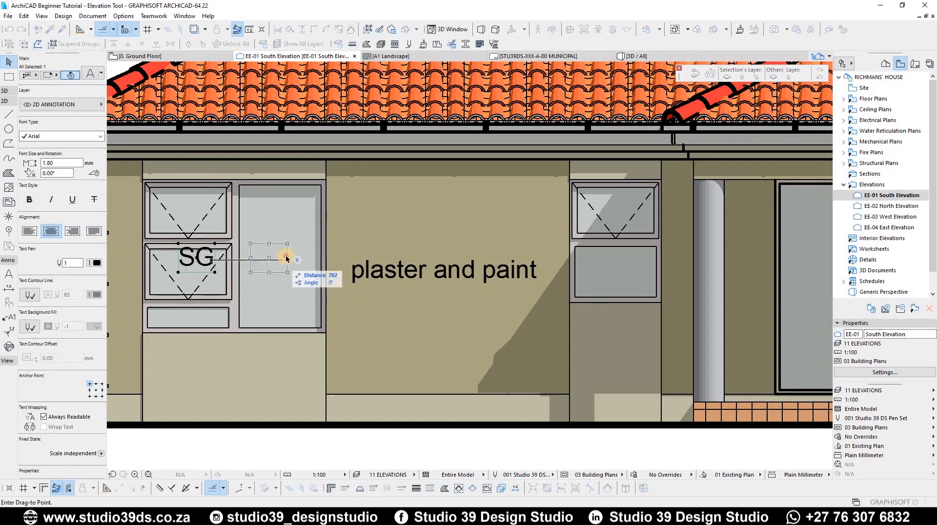
{"action": "left_click", "coordinate": [271, 254]}
Copy the SG label to the lower pane of the small window and to the left sidelight of the entrance doors.
{"action": "key", "text": "ctrl+shift+d"}
{"action": "left_click", "coordinate": [619, 271]}
{"action": "scroll", "coordinate": [646, 270], "scroll_direction": "down", "scroll_amount": 3}
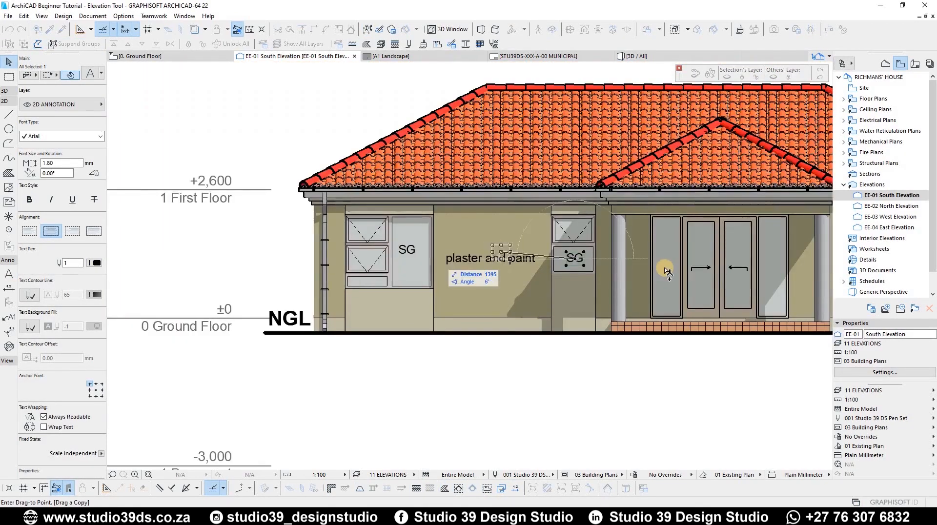
{"action": "key", "text": "ctrl+shift+d"}
{"action": "left_click", "coordinate": [666, 267]}
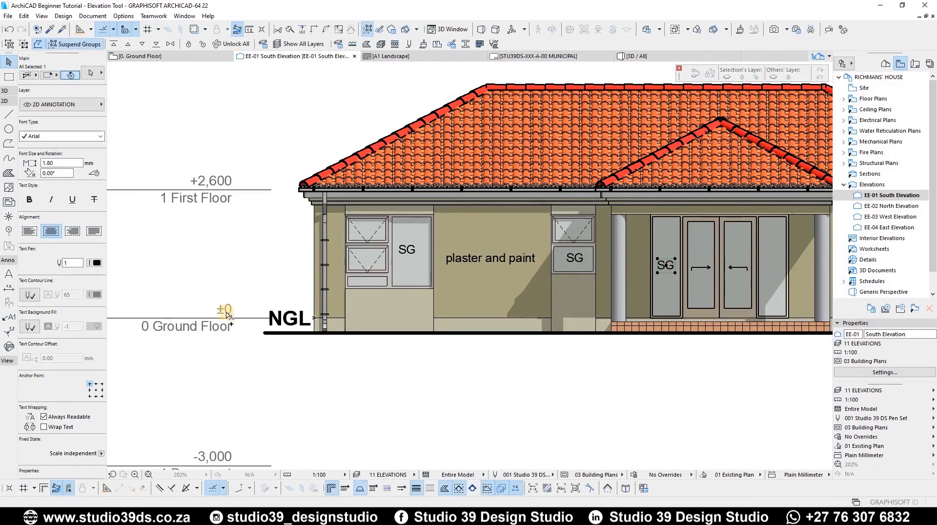
Copy the SG label from the left sidelight to the right sidelight of the entrance doors.
{"action": "scroll", "coordinate": [504, 281], "scroll_direction": "down", "scroll_amount": 5}
{"action": "scroll", "coordinate": [491, 276], "scroll_direction": "up", "scroll_amount": 3}
{"action": "scroll", "coordinate": [428, 291], "scroll_direction": "up", "scroll_amount": 2}
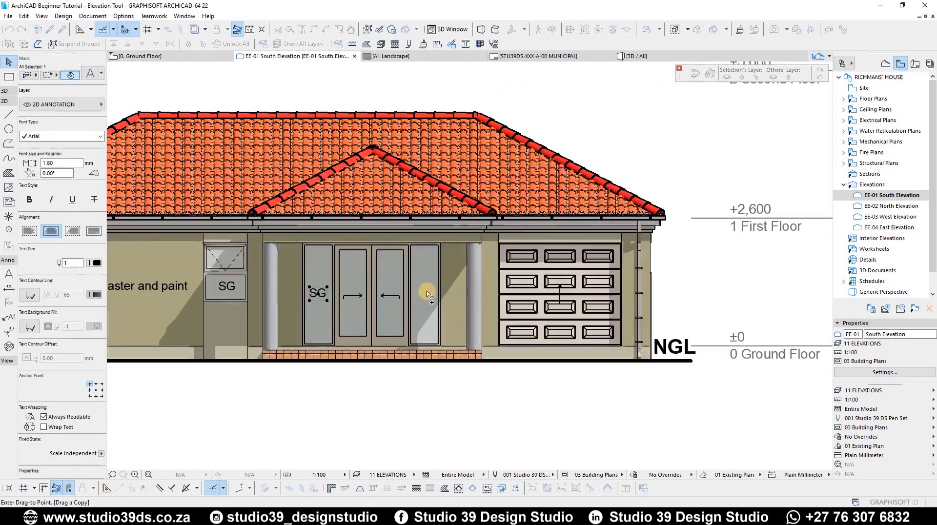
{"action": "left_click", "coordinate": [424, 294]}
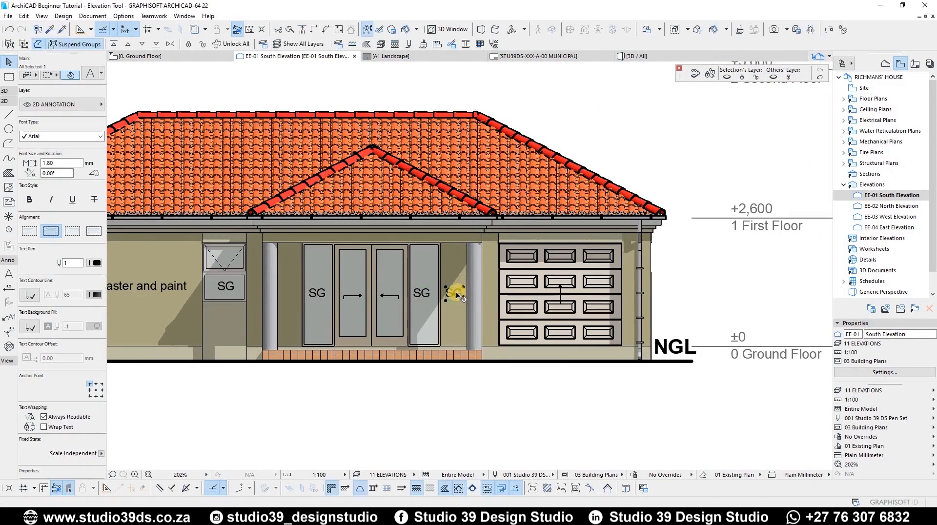
Change the text of the SG copy between the right sidelight and the porch column to "concrete column".
{"action": "scroll", "coordinate": [459, 294], "scroll_direction": "up", "scroll_amount": 3}
{"action": "double_click", "coordinate": [427, 293]}
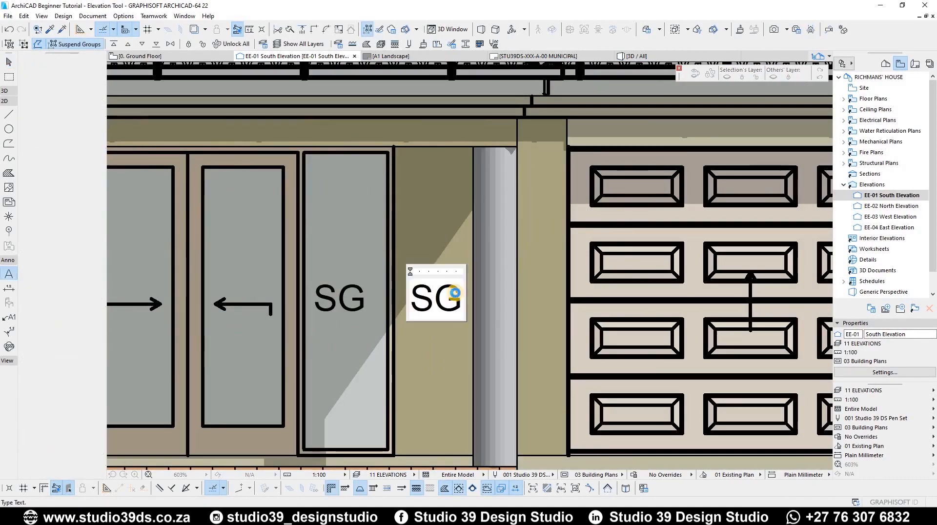
{"action": "double_click", "coordinate": [454, 293]}
{"action": "type", "text": "concrete column"}
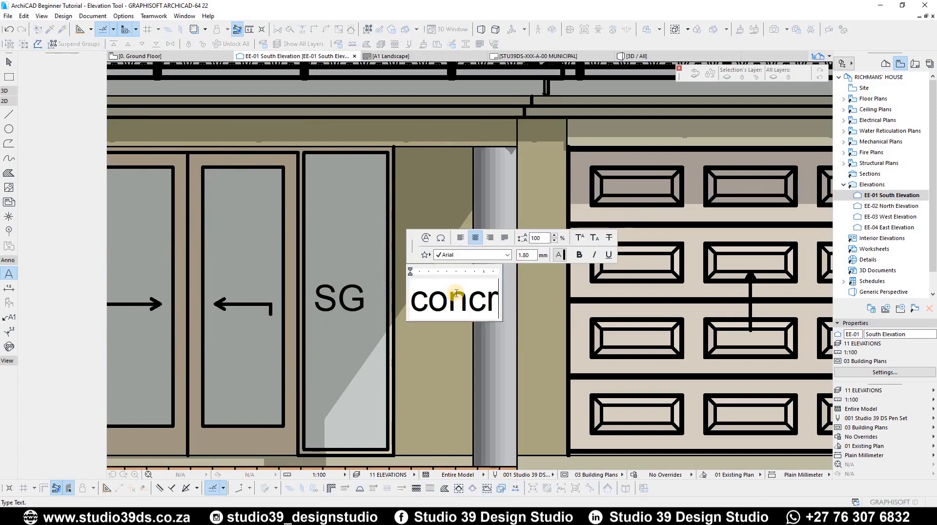
{"action": "left_click", "coordinate": [479, 375]}
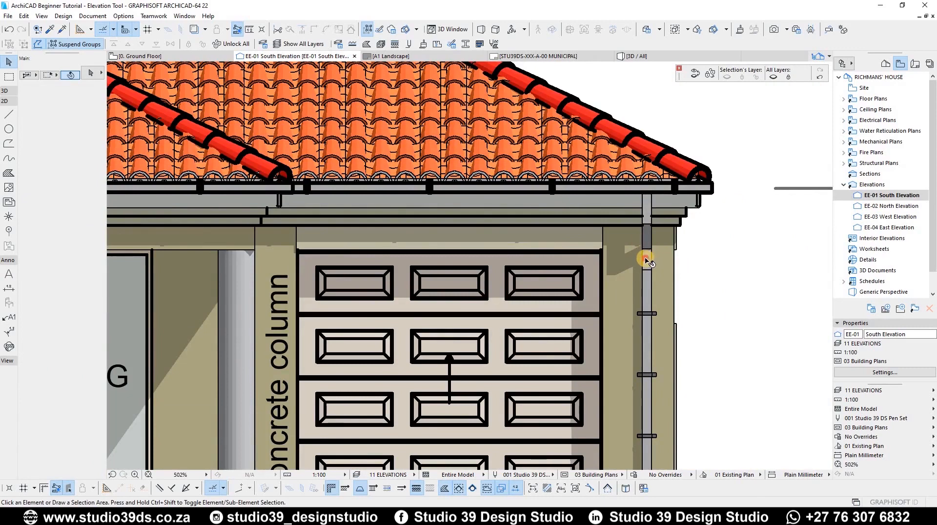
Hide the 3D GUTTER layer in the 11 ELEVATIONS layer combination, so the gutters and downpipe are left out of the elevation.
{"action": "left_click", "coordinate": [596, 213]}
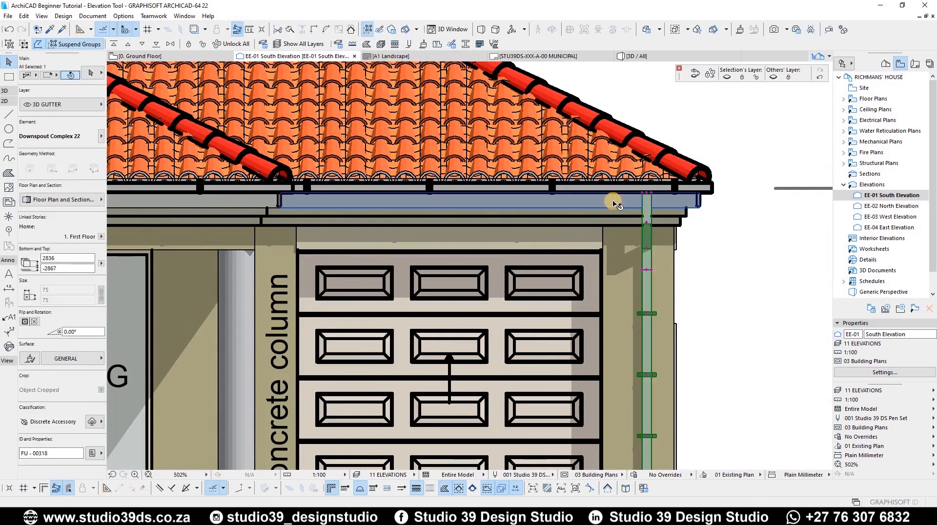
{"action": "key", "text": "ctrl+l"}
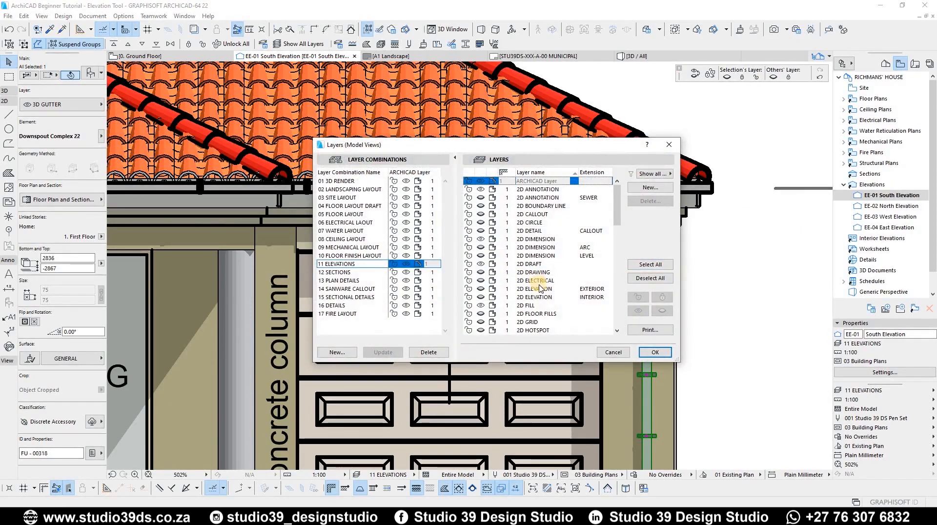
{"action": "scroll", "coordinate": [540, 289], "scroll_direction": "down", "scroll_amount": 6}
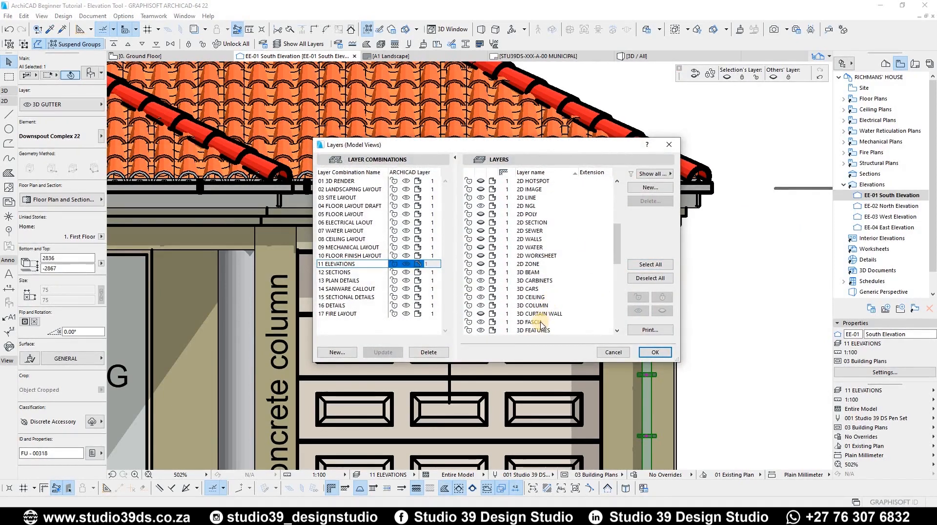
{"action": "scroll", "coordinate": [538, 308], "scroll_direction": "down", "scroll_amount": 1}
{"action": "left_click", "coordinate": [539, 297]}
{"action": "left_click", "coordinate": [412, 264]}
{"action": "scroll", "coordinate": [541, 312], "scroll_direction": "down", "scroll_amount": 2}
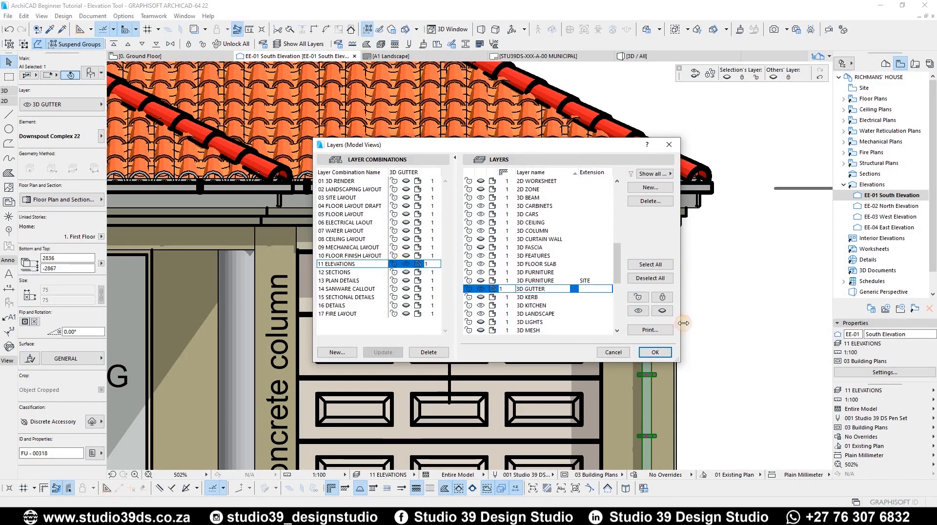
{"action": "left_click", "coordinate": [655, 352]}
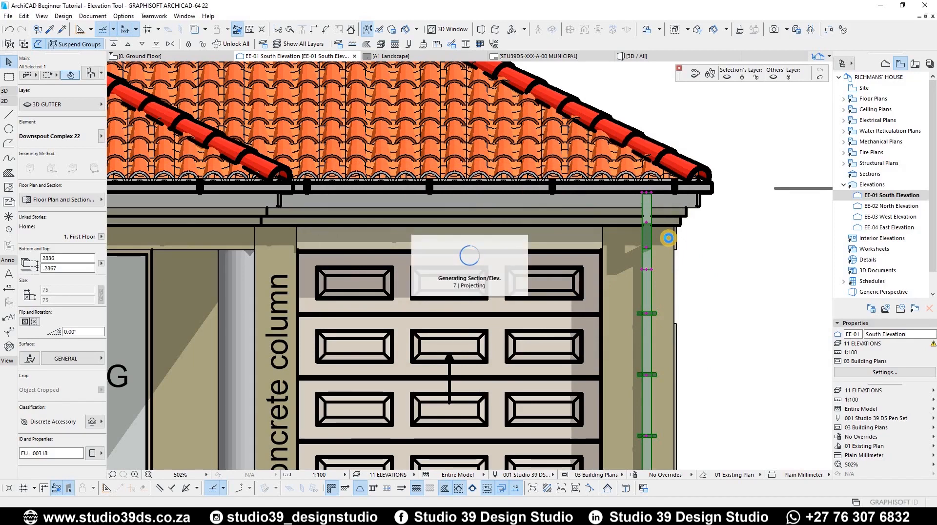
Open the MUNICIPAL layout sheet and examine how the annotated South Elevation drawing appears on it.
{"action": "scroll", "coordinate": [688, 195], "scroll_direction": "down", "scroll_amount": 8}
{"action": "scroll", "coordinate": [434, 150], "scroll_direction": "up", "scroll_amount": 3}
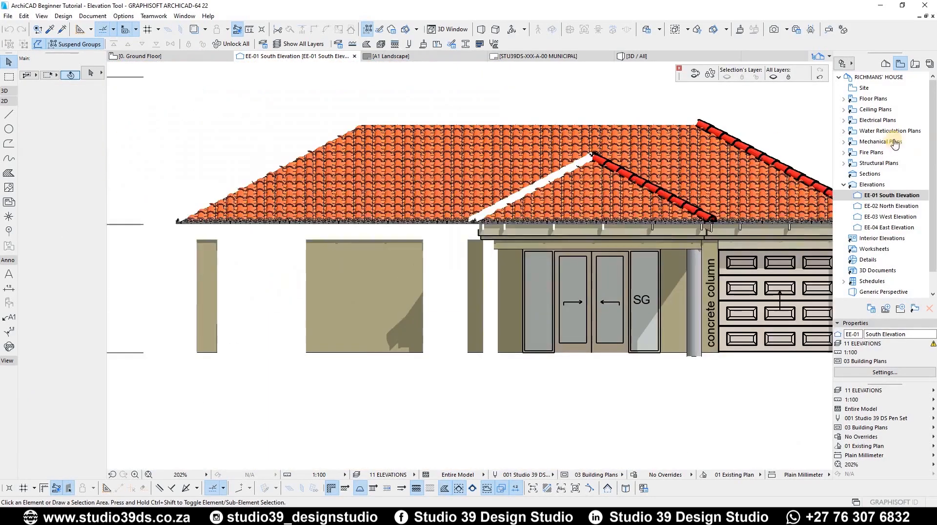
{"action": "left_click", "coordinate": [915, 67]}
{"action": "double_click", "coordinate": [878, 112]}
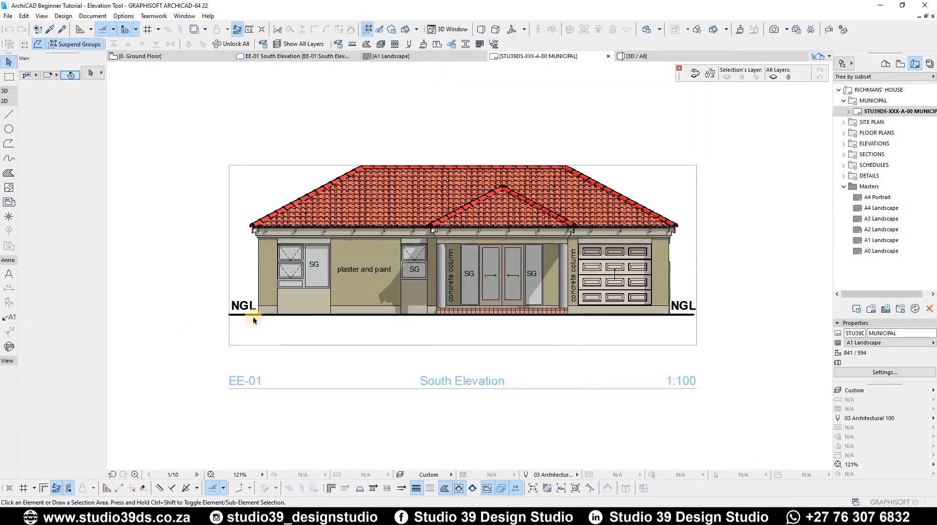
{"action": "scroll", "coordinate": [402, 321], "scroll_direction": "down", "scroll_amount": 4}
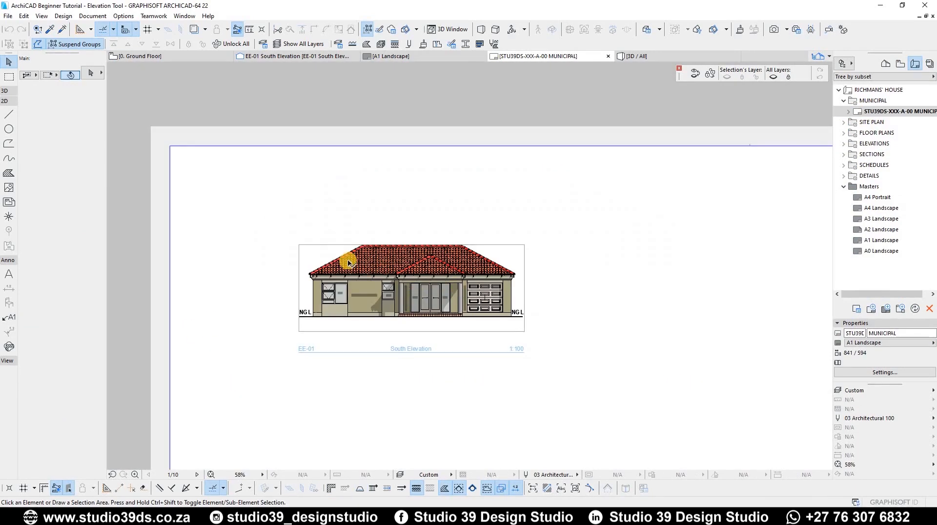
{"action": "scroll", "coordinate": [371, 267], "scroll_direction": "up", "scroll_amount": 4}
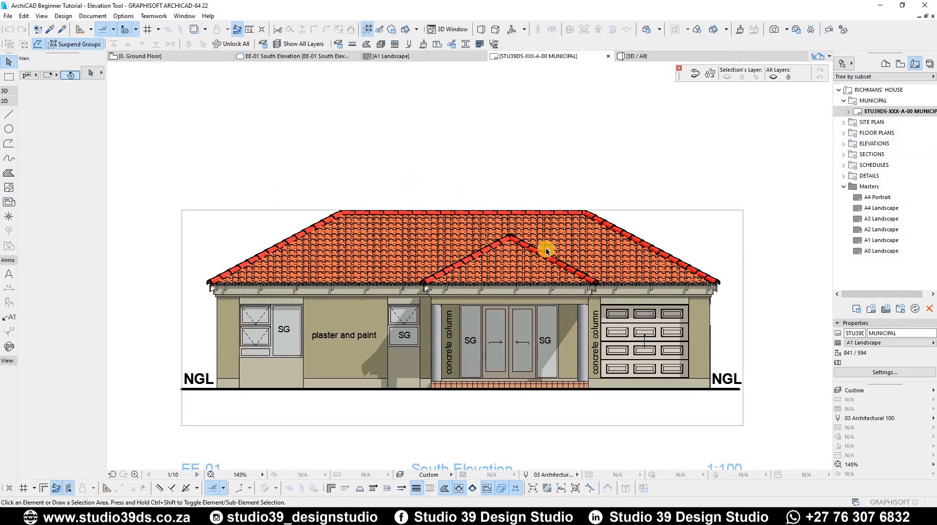
{"action": "scroll", "coordinate": [413, 226], "scroll_direction": "down", "scroll_amount": 4}
Return to the EE-01 South Elevation view and check its labels, ground line and eaves across the whole facade.
{"action": "key", "text": "F2"}
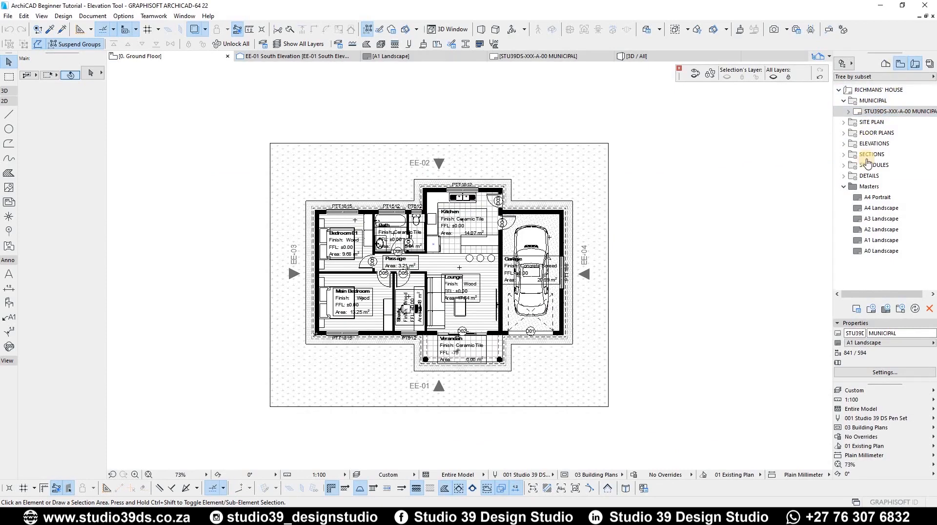
{"action": "double_click", "coordinate": [872, 196]}
{"action": "scroll", "coordinate": [312, 227], "scroll_direction": "down", "scroll_amount": 3}
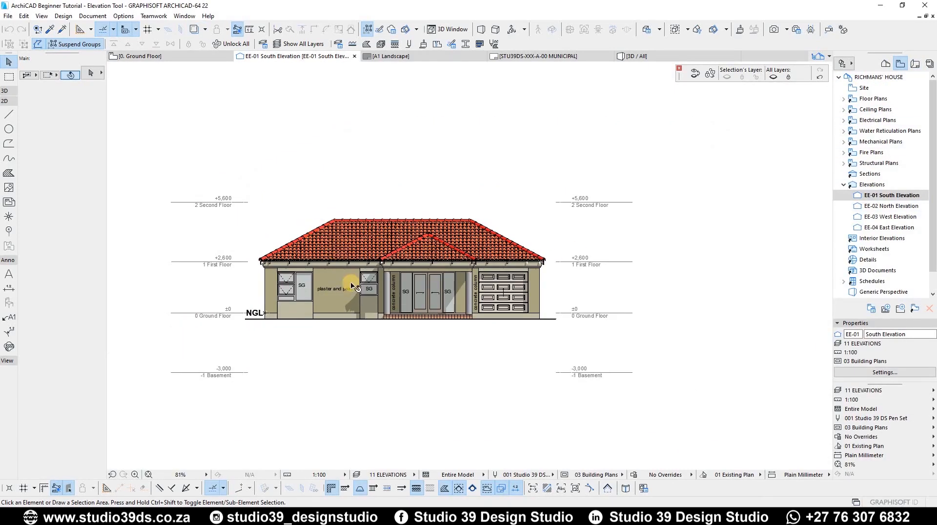
{"action": "scroll", "coordinate": [337, 259], "scroll_direction": "up", "scroll_amount": 3}
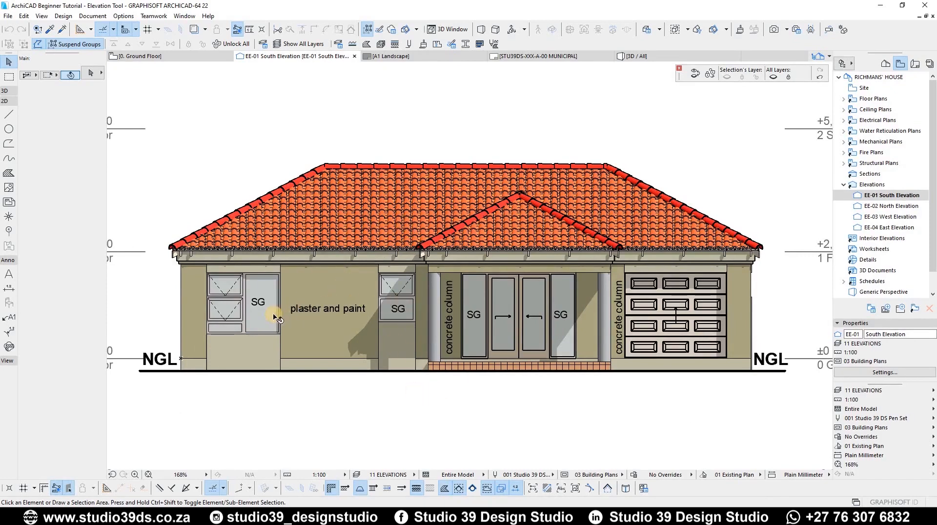
{"action": "scroll", "coordinate": [487, 312], "scroll_direction": "up", "scroll_amount": 1}
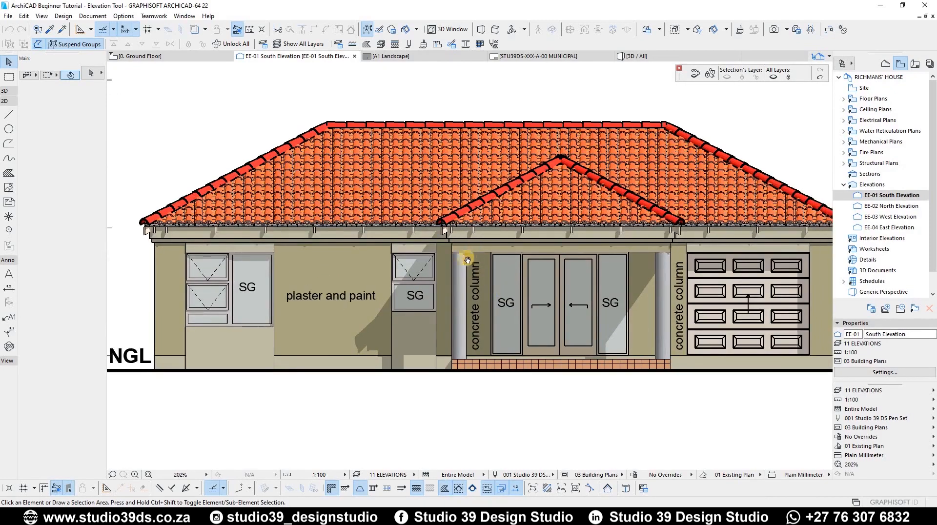
{"action": "scroll", "coordinate": [493, 253], "scroll_direction": "up", "scroll_amount": 1}
{"action": "middle_click_drag", "start_coordinate": [469, 260], "coordinate": [465, 261]}
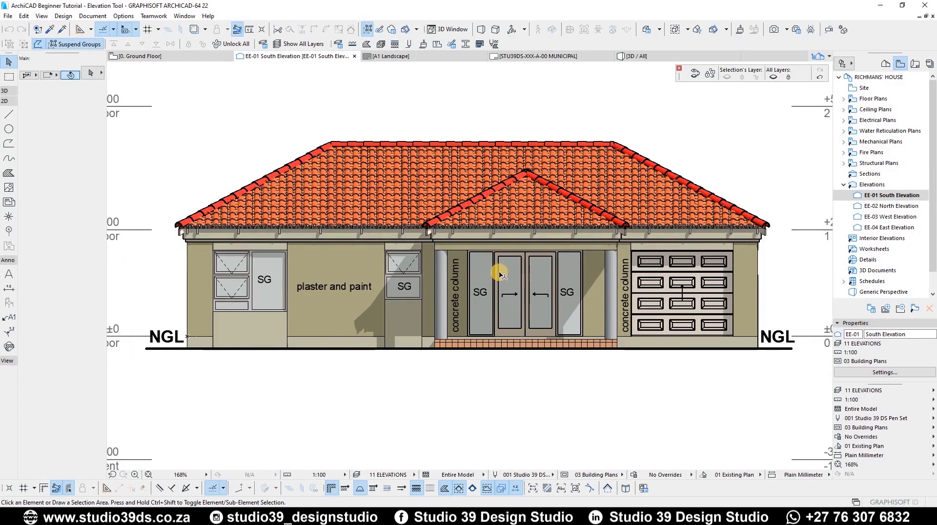
{"action": "middle_click_drag", "start_coordinate": [501, 267], "coordinate": [528, 269]}
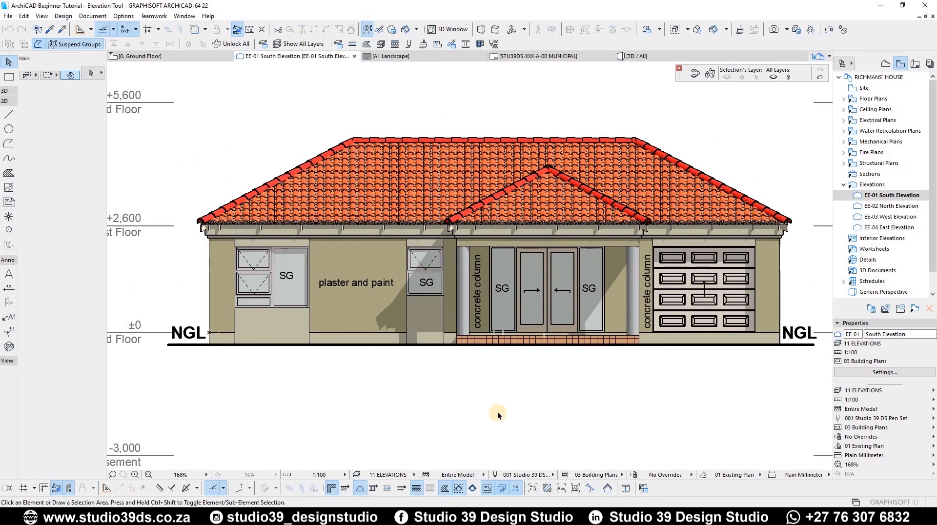